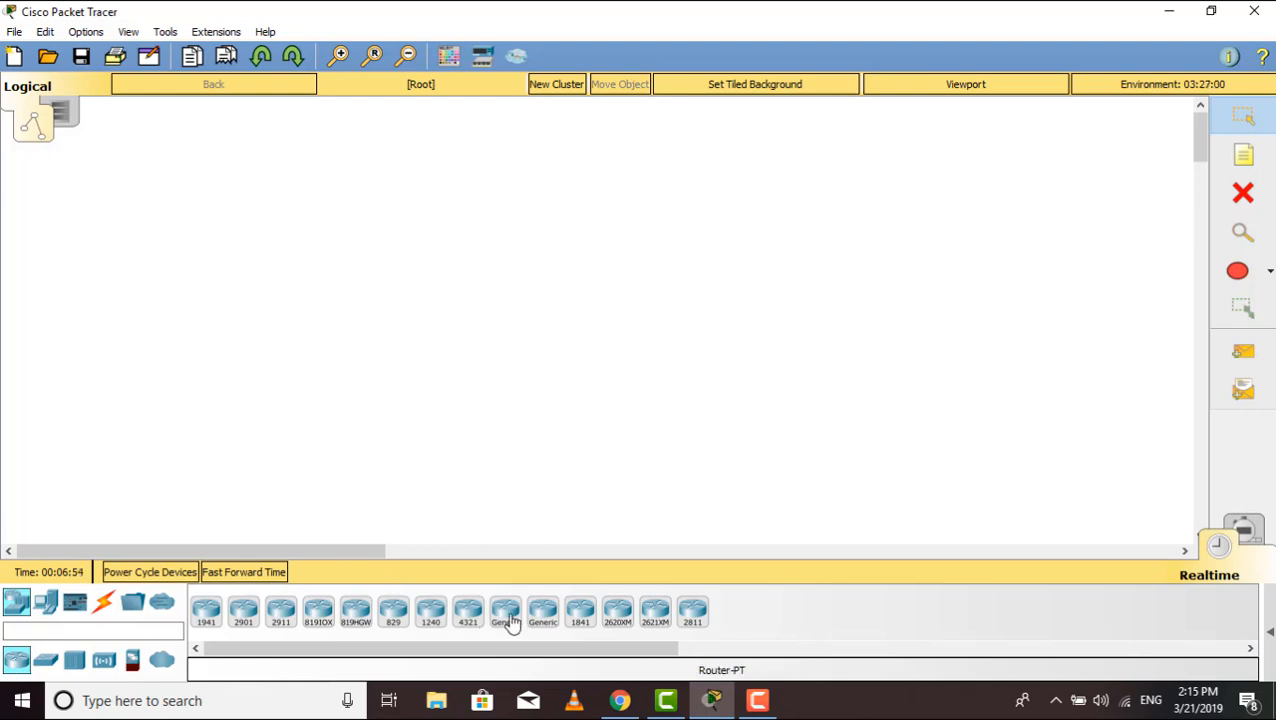
Place four generic Router-PT routers across the empty workspace
click(507, 612)
click(400, 356)
click(505, 610)
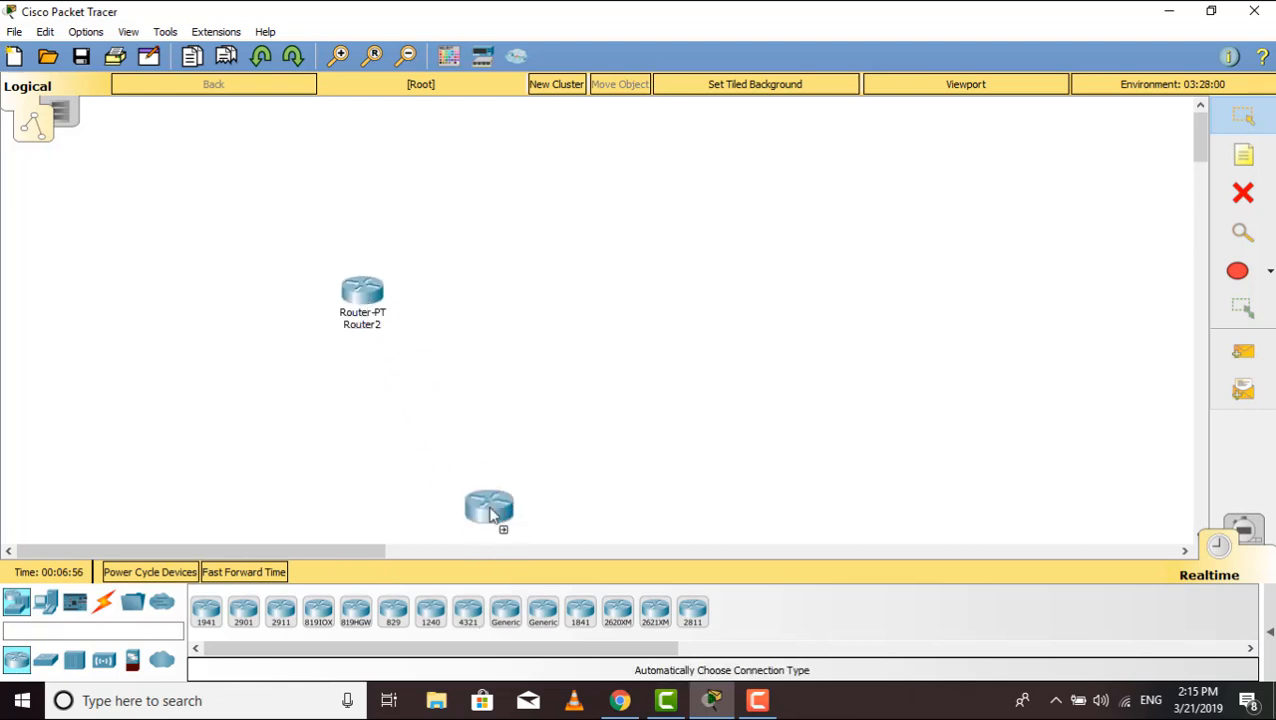
click(500, 315)
click(505, 610)
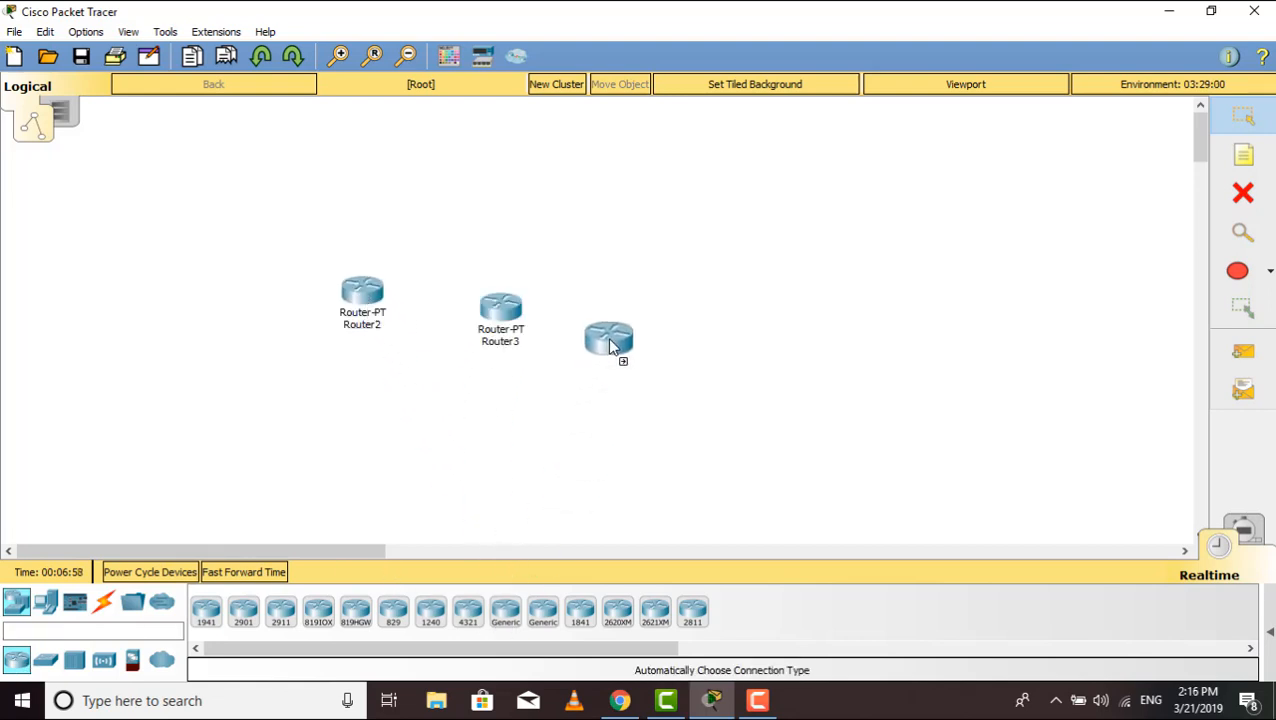
click(671, 310)
click(505, 611)
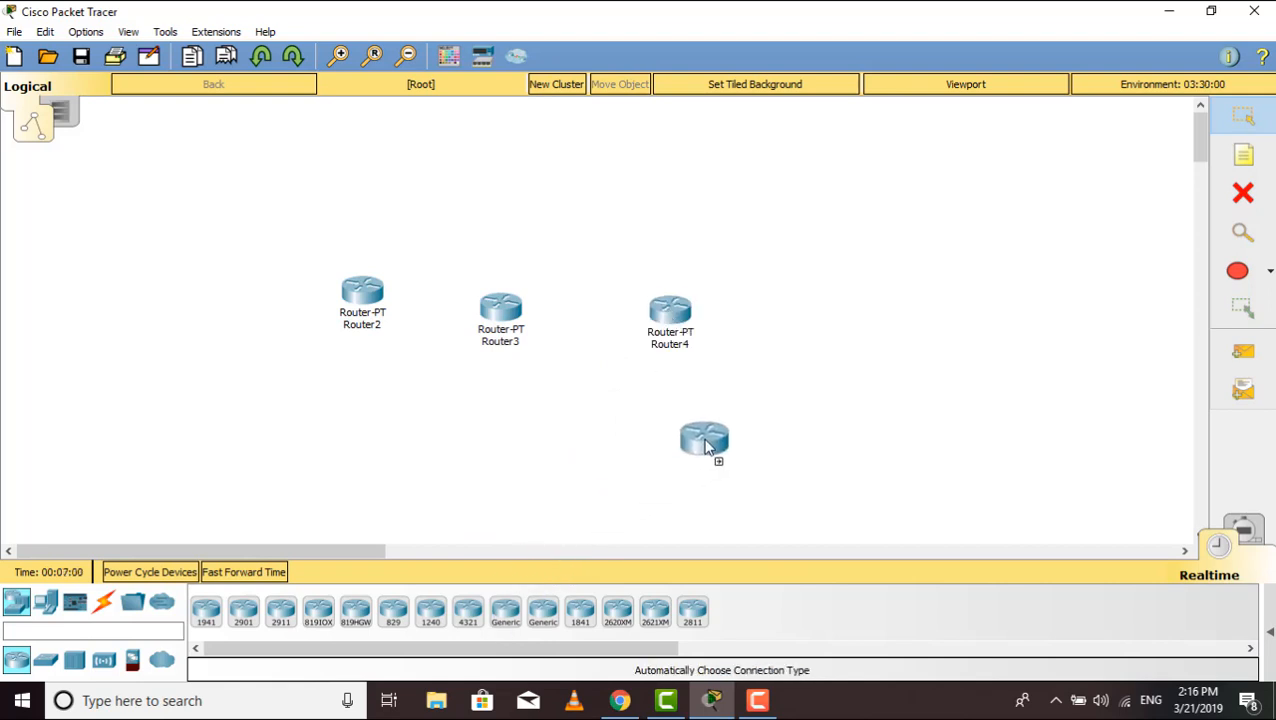
click(813, 330)
Move the four routers up and spread them out along the upper part of the workspace
drag(366, 305, 215, 195)
drag(500, 325, 421, 203)
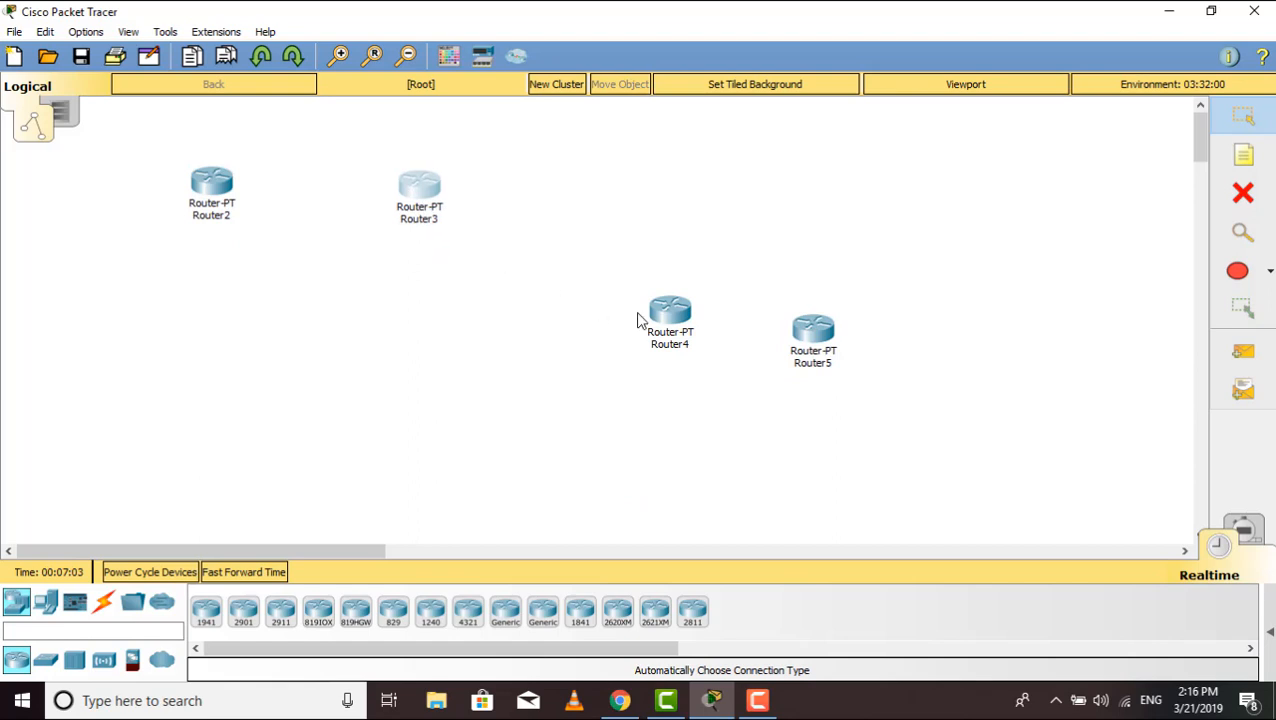
drag(668, 325, 650, 200)
drag(808, 350, 808, 232)
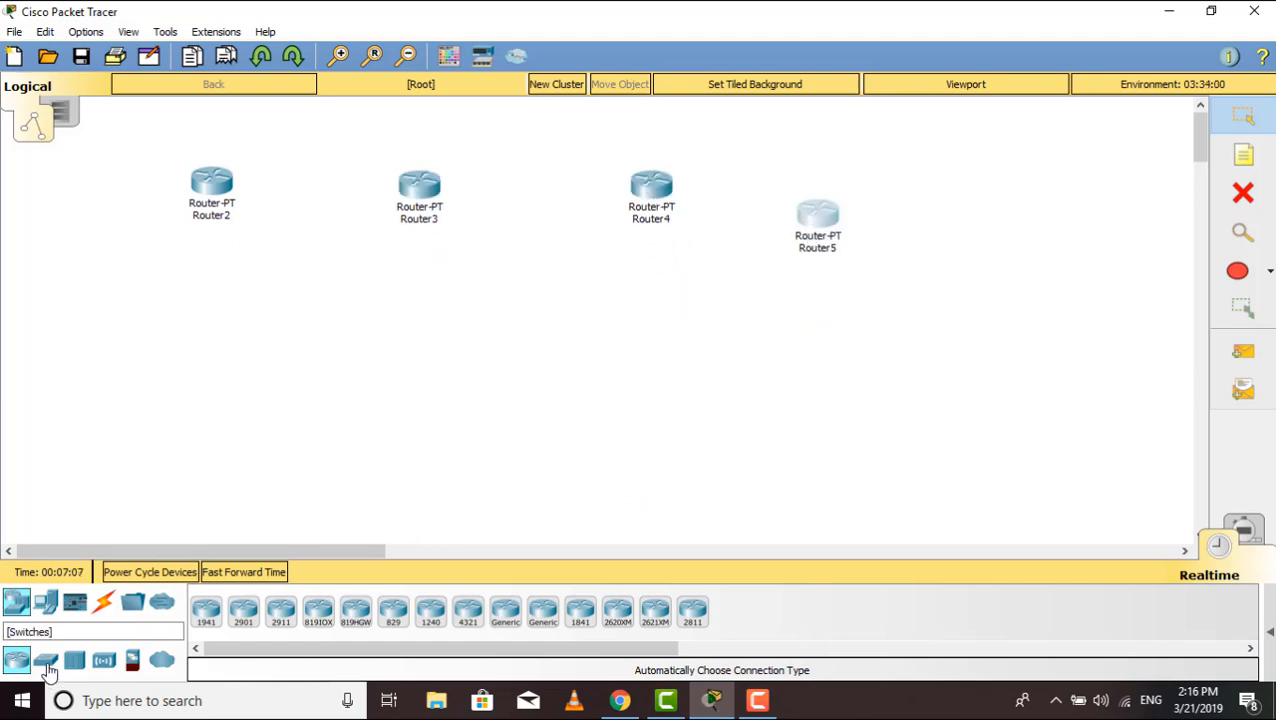
Place four generic switches in a row, one beneath each router, and move Router5 up level with the other routers
click(46, 663)
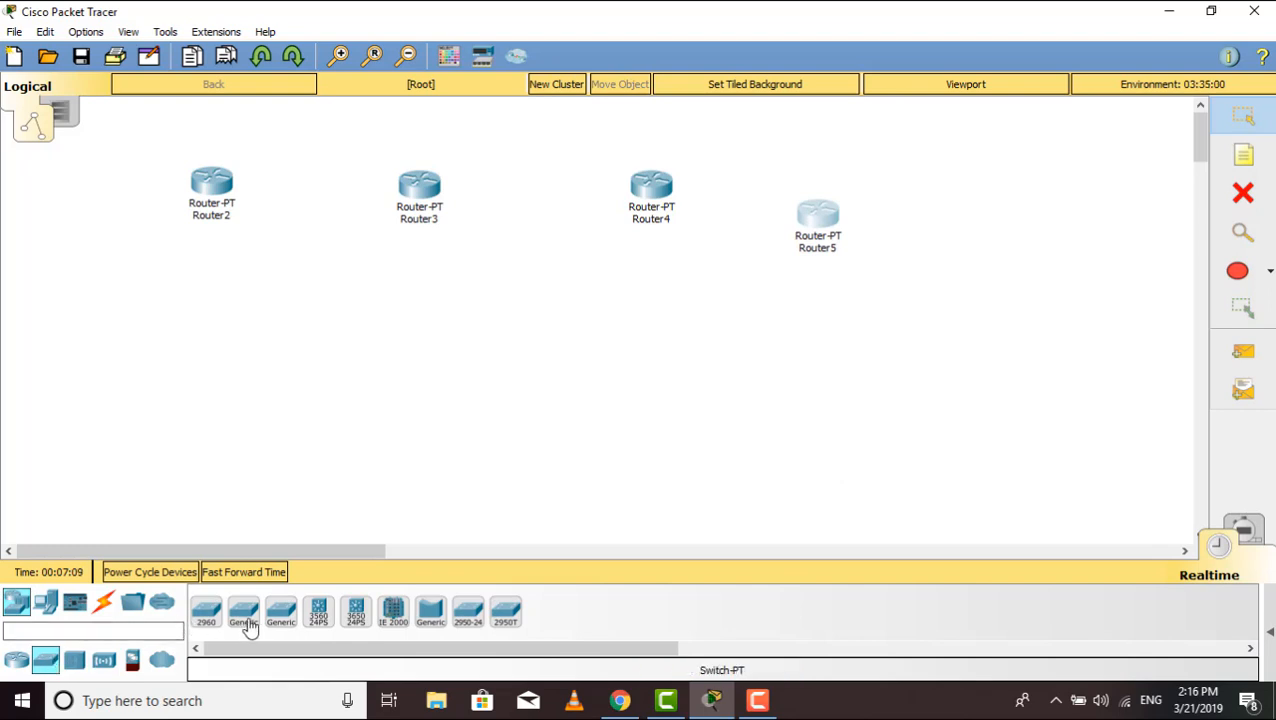
drag(246, 624, 204, 330)
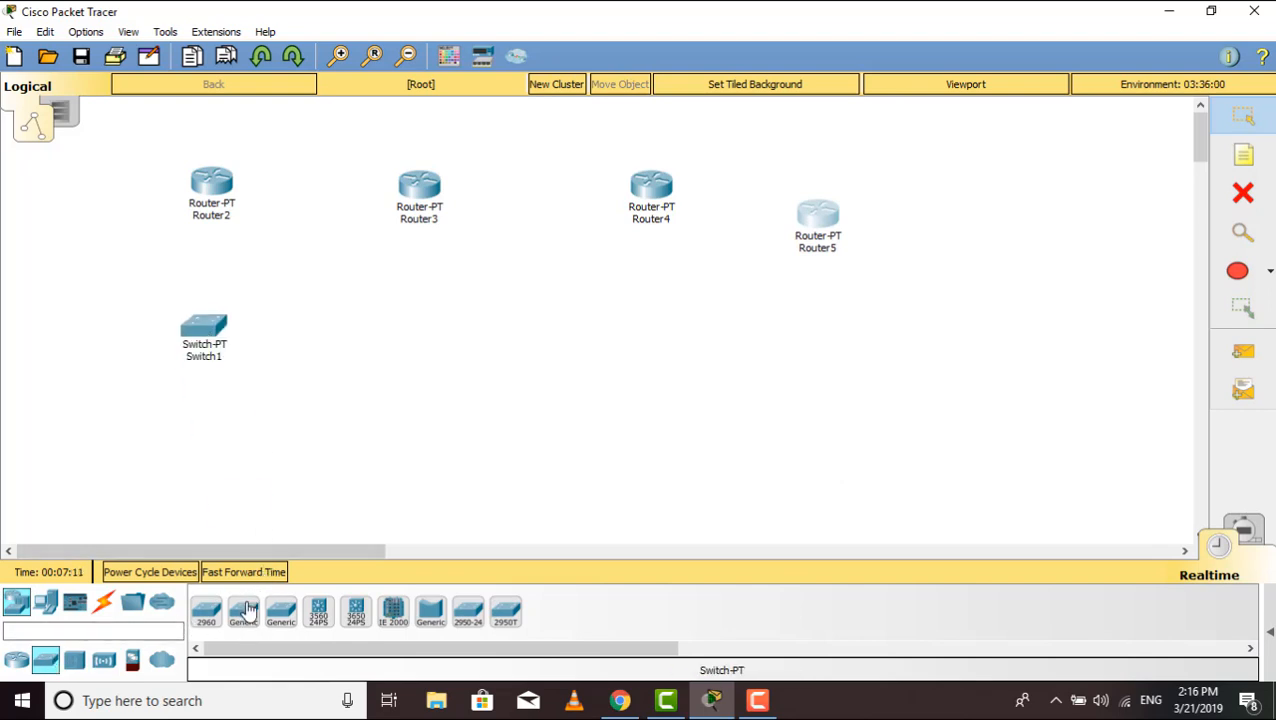
drag(244, 612, 415, 338)
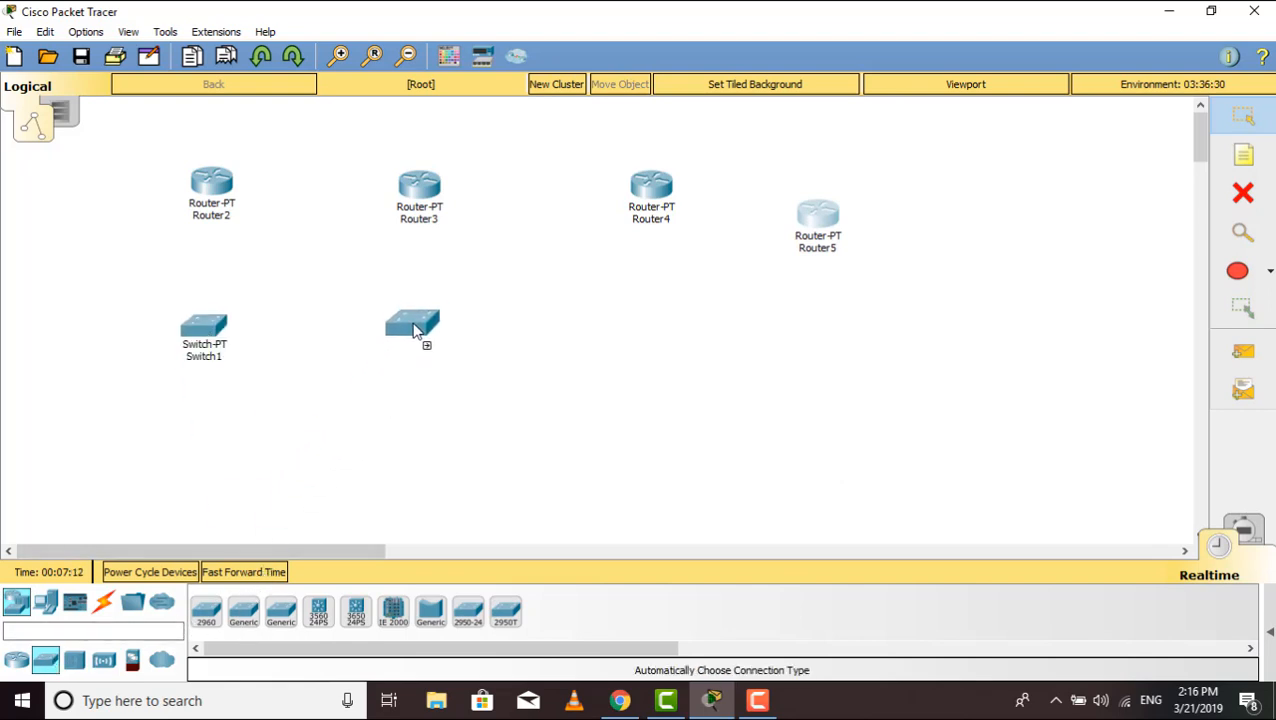
click(281, 612)
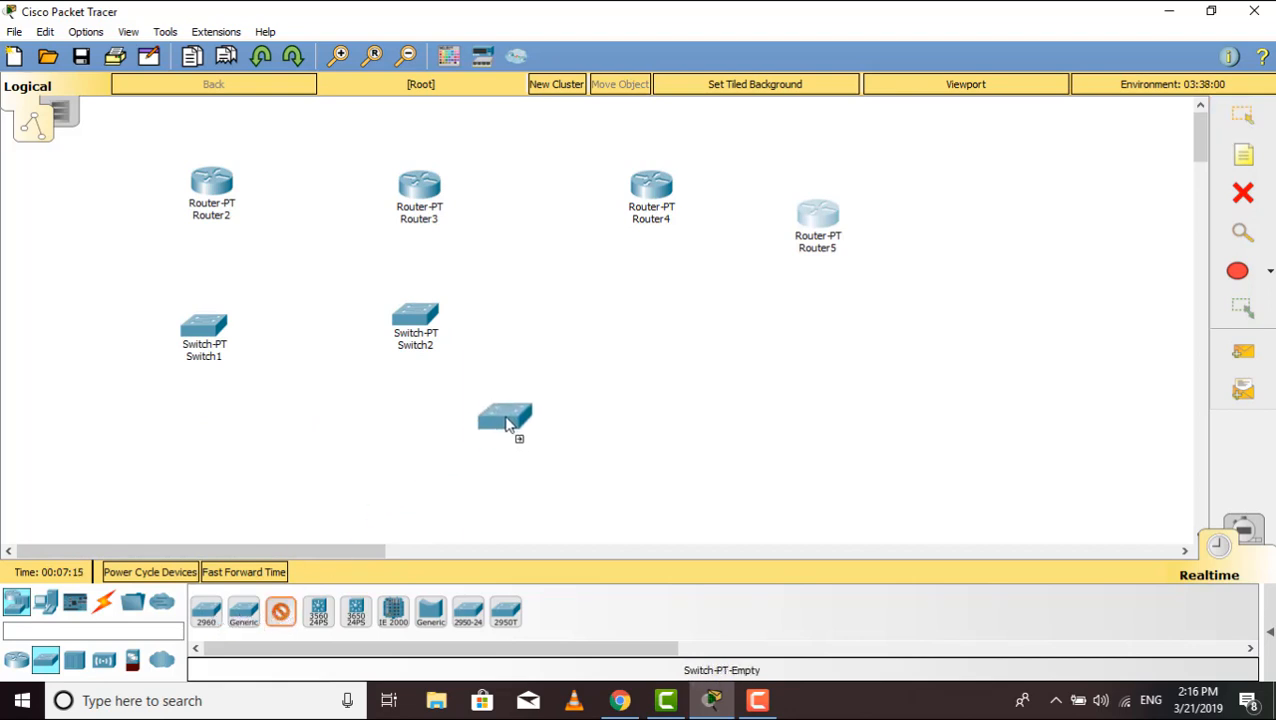
click(624, 313)
drag(243, 612, 805, 326)
drag(812, 234, 812, 190)
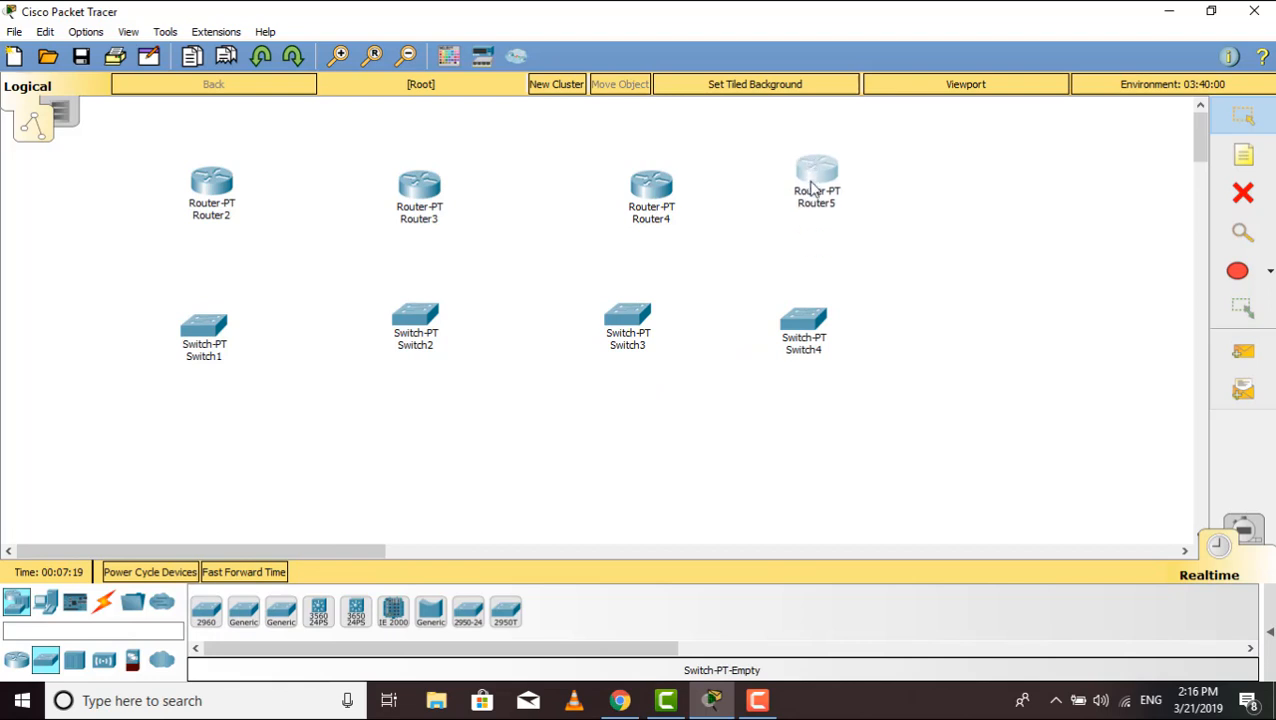
Place eight PC-PT computers in a row beneath the switches, two for each switch
click(45, 601)
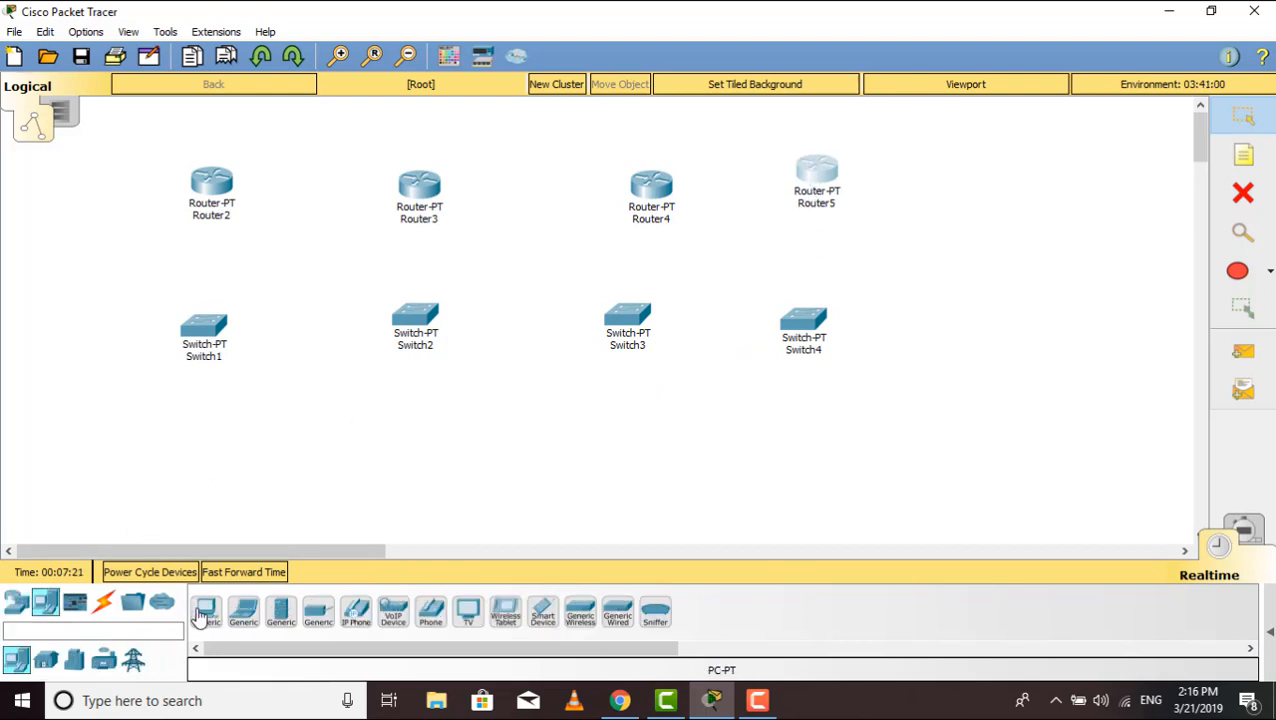
drag(206, 612, 118, 482)
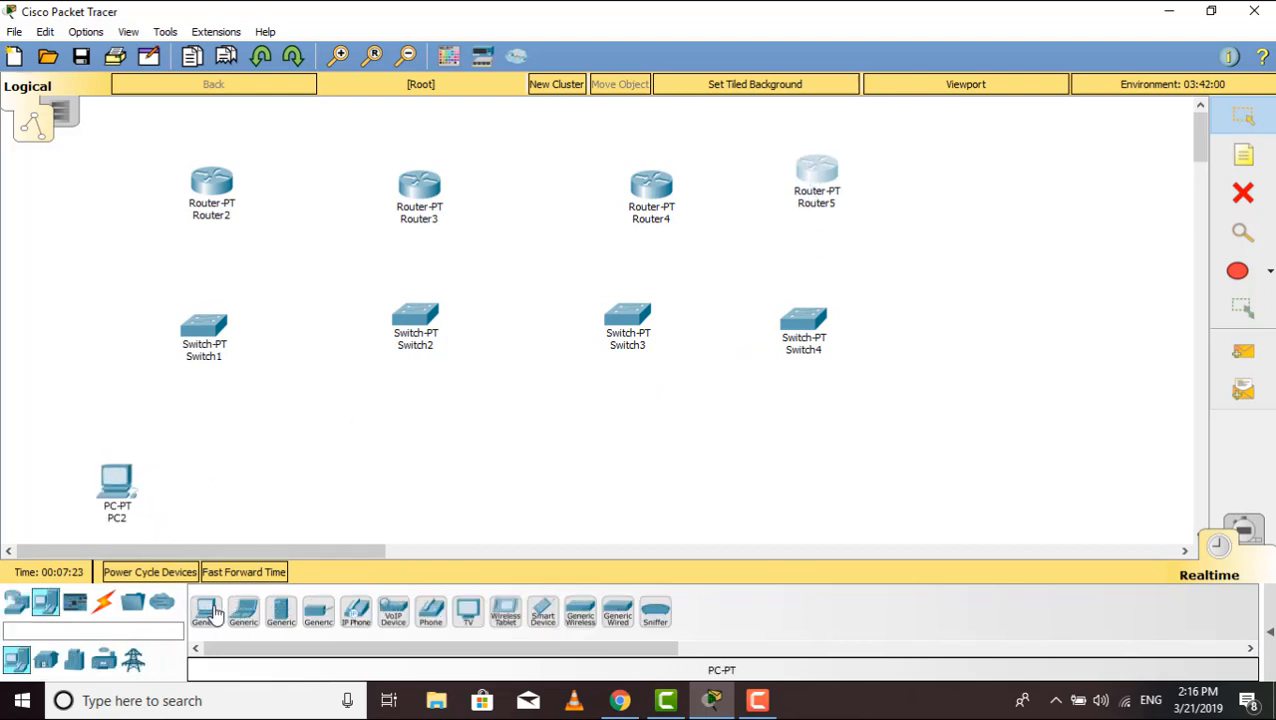
drag(206, 612, 381, 485)
drag(207, 622, 464, 491)
drag(206, 612, 560, 540)
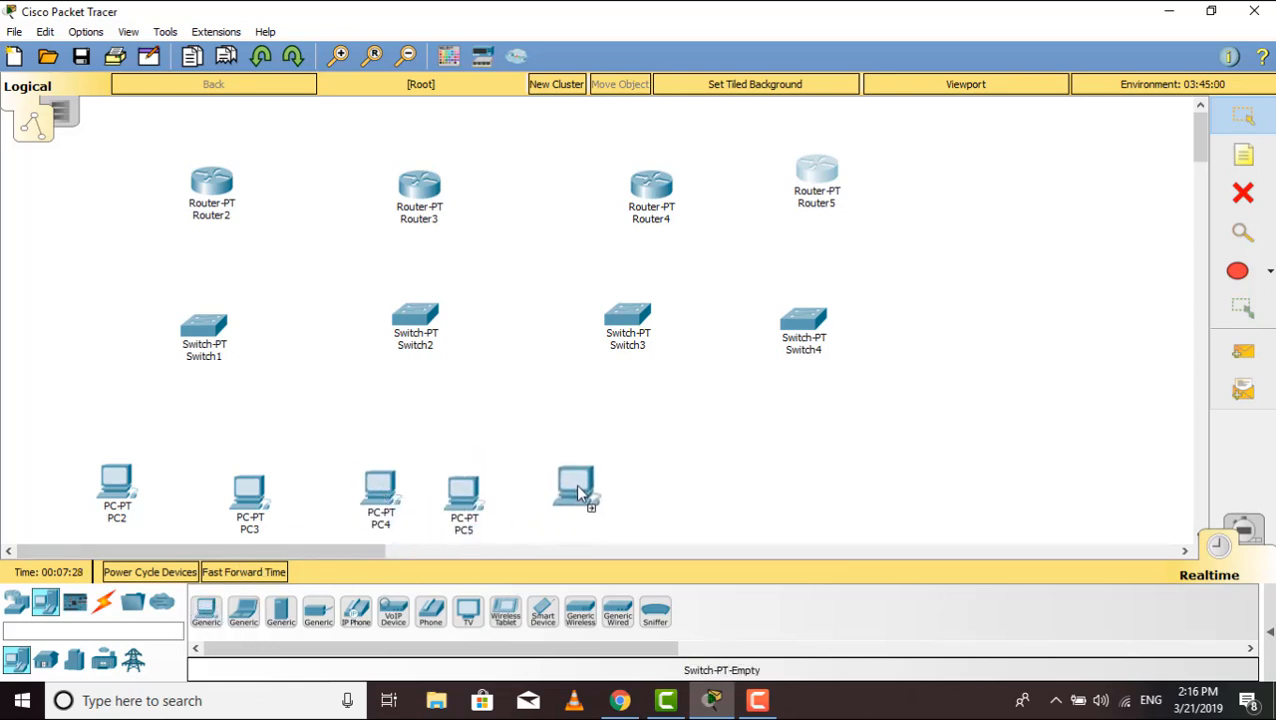
drag(206, 612, 680, 484)
mouse_move(684, 490)
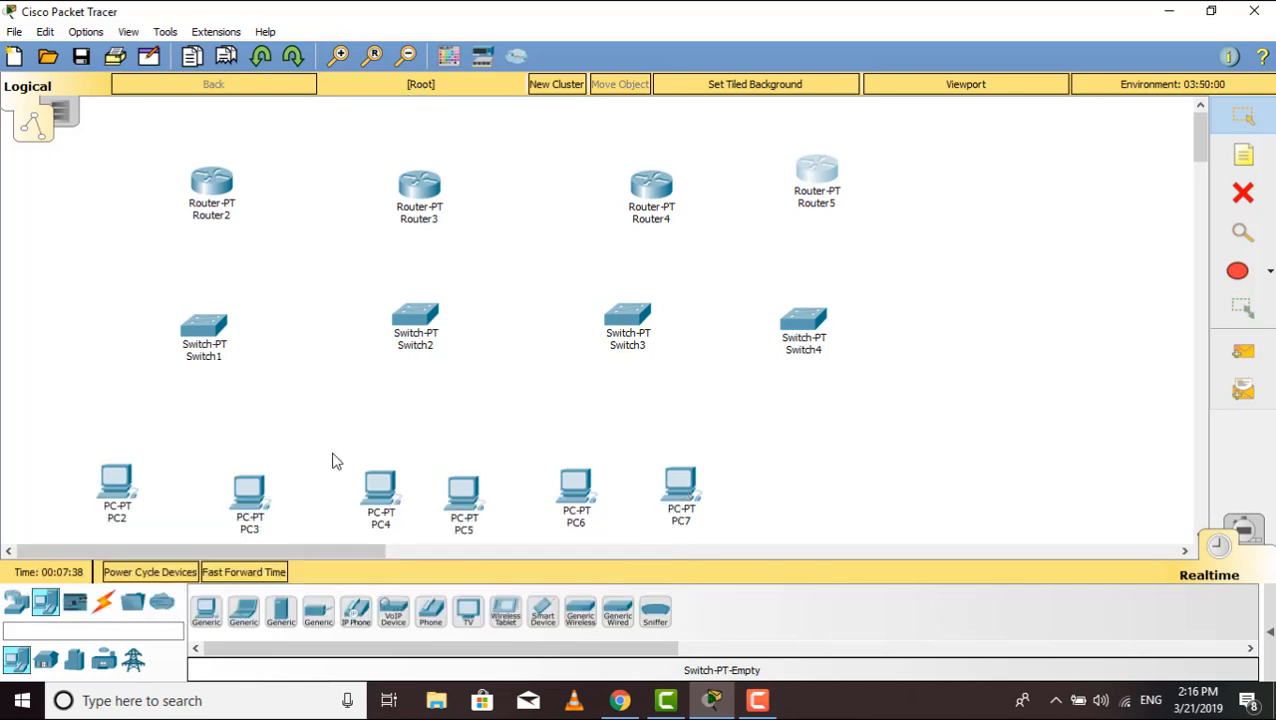
click(203, 624)
click(802, 476)
click(205, 612)
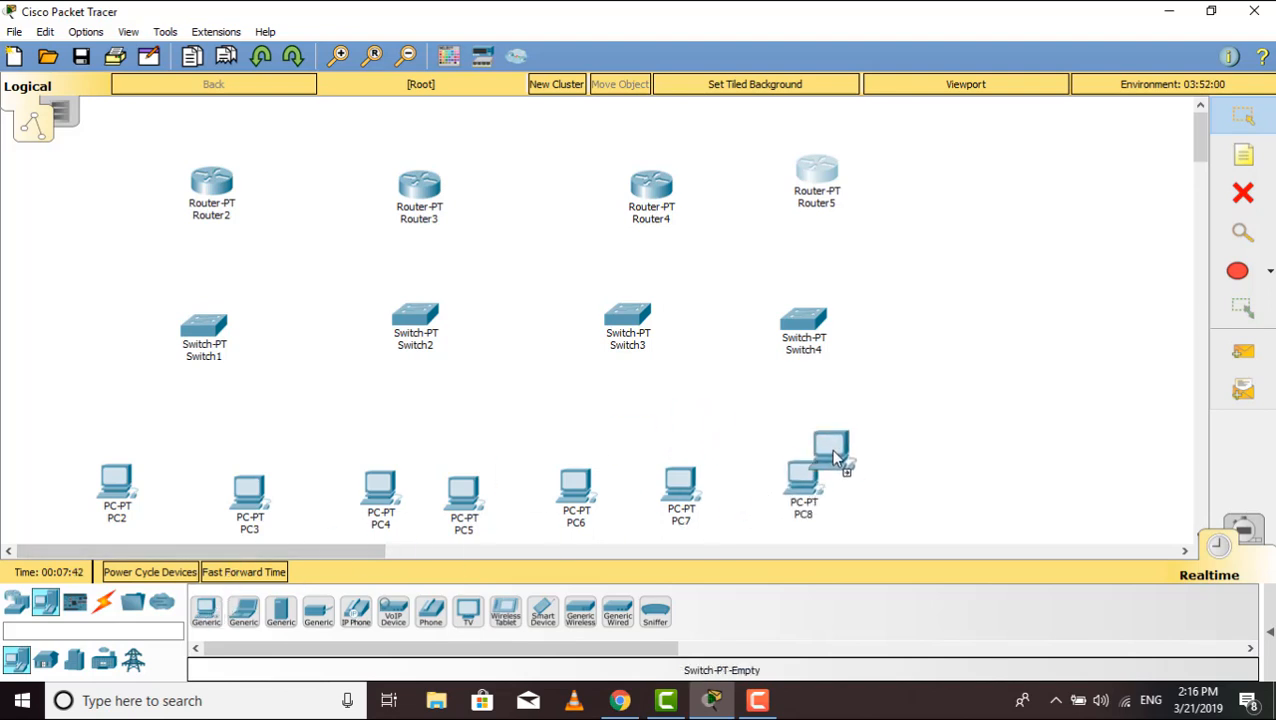
click(908, 470)
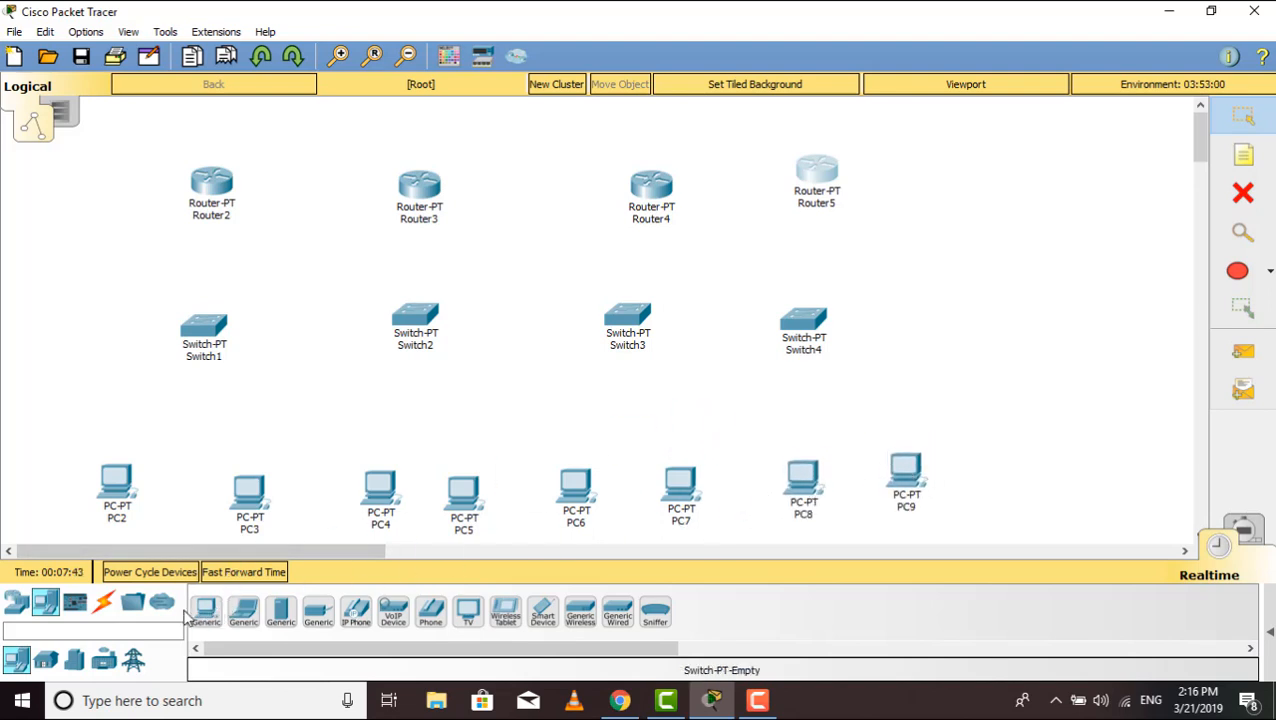
Connect PC2 and PC3 to Switch1 using the automatically chosen connection type
click(104, 601)
click(205, 612)
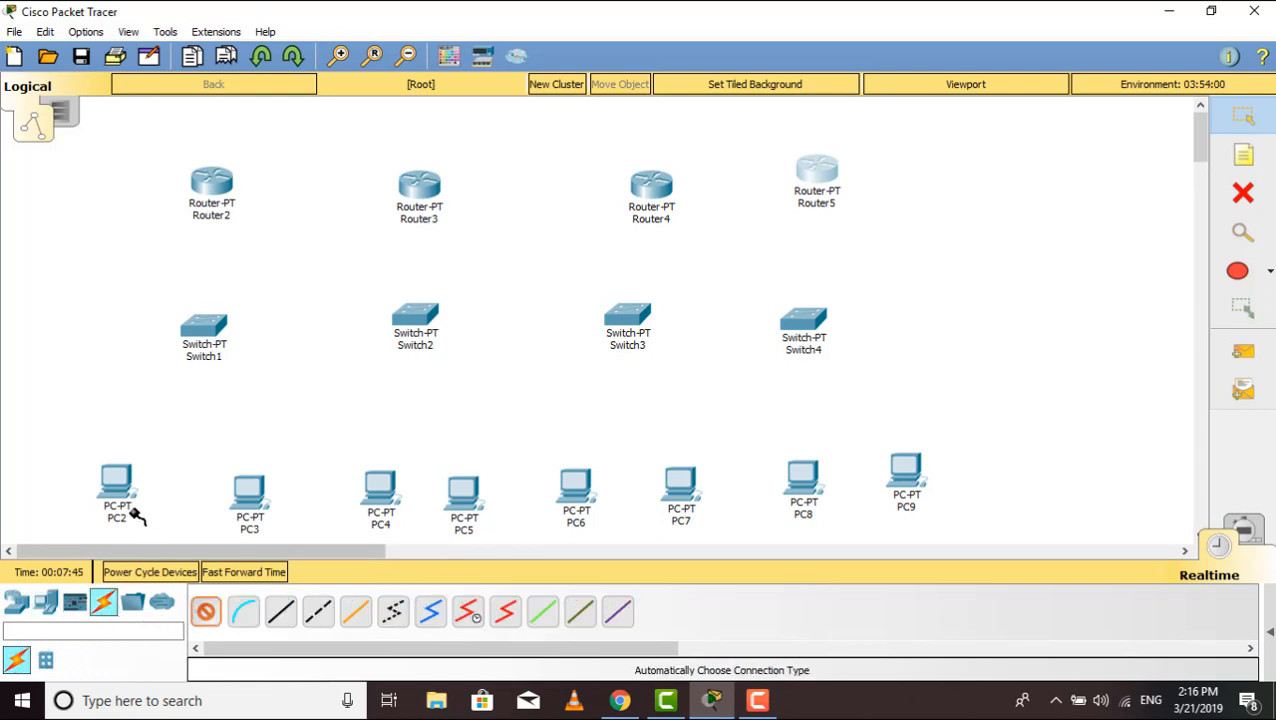
click(116, 482)
click(196, 332)
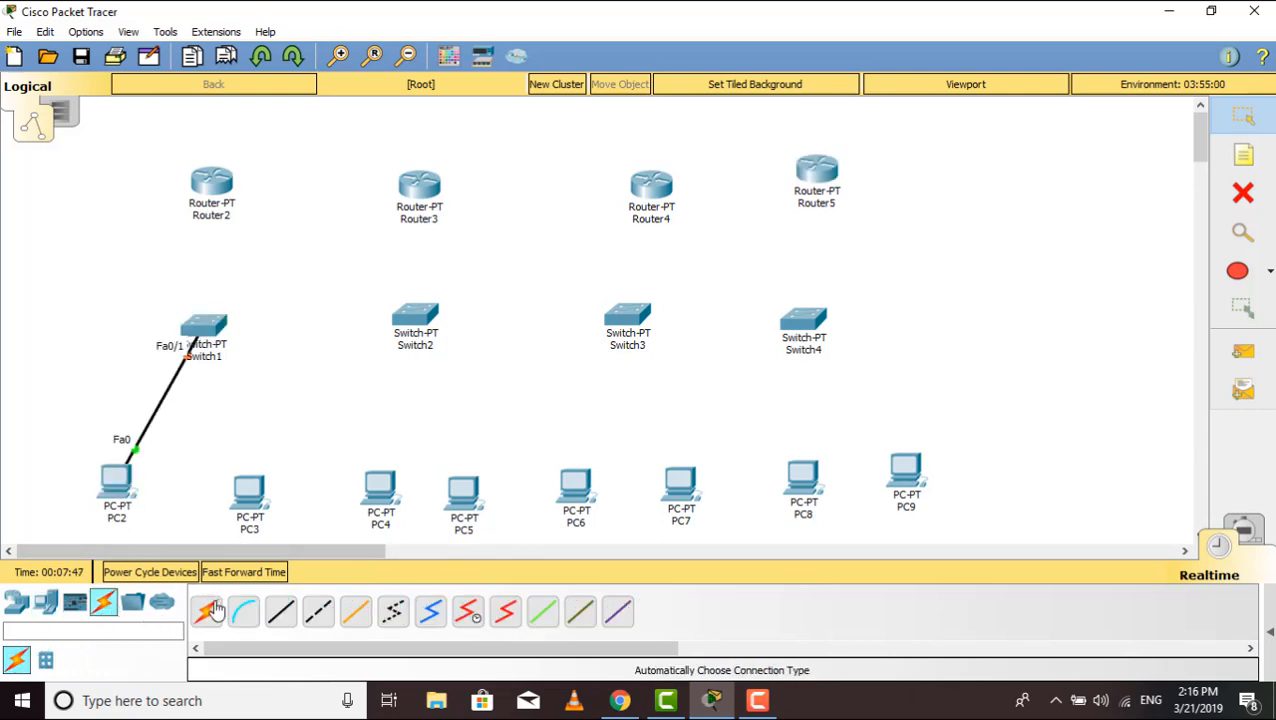
click(253, 483)
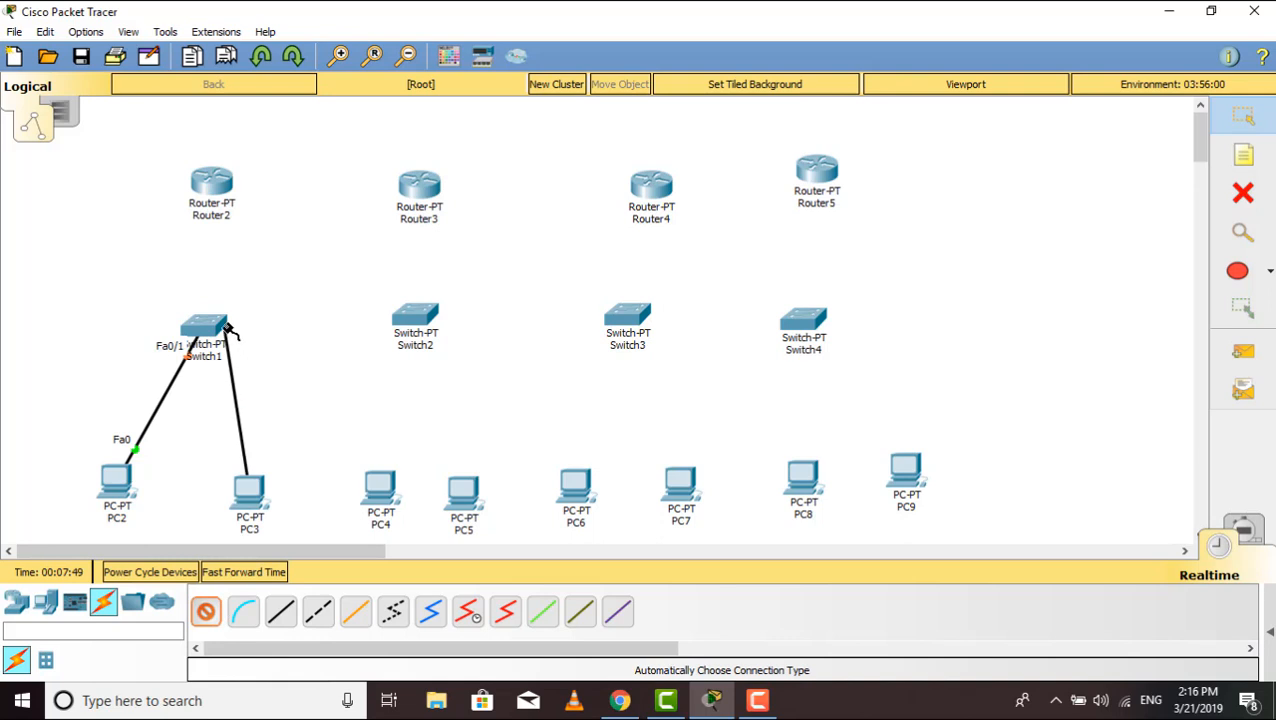
click(232, 335)
Connect PC4 and PC5 to Switch2 with automatically chosen cables
click(210, 620)
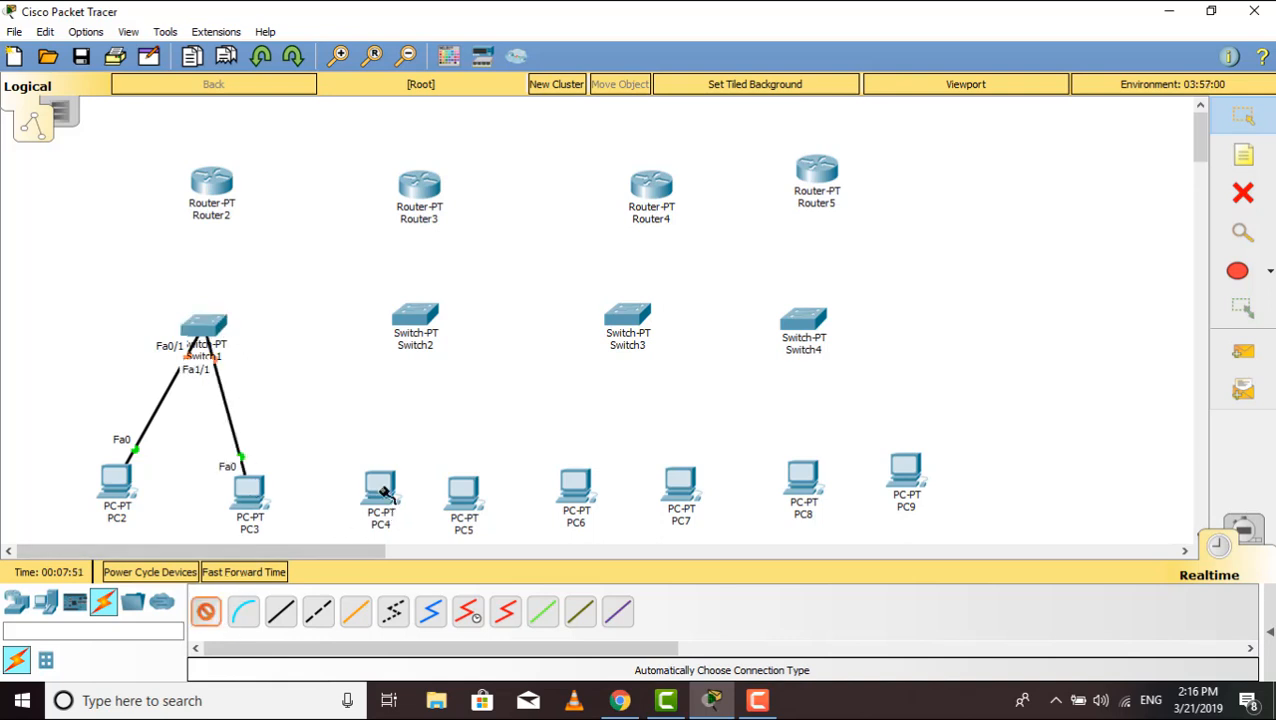
click(416, 322)
click(380, 485)
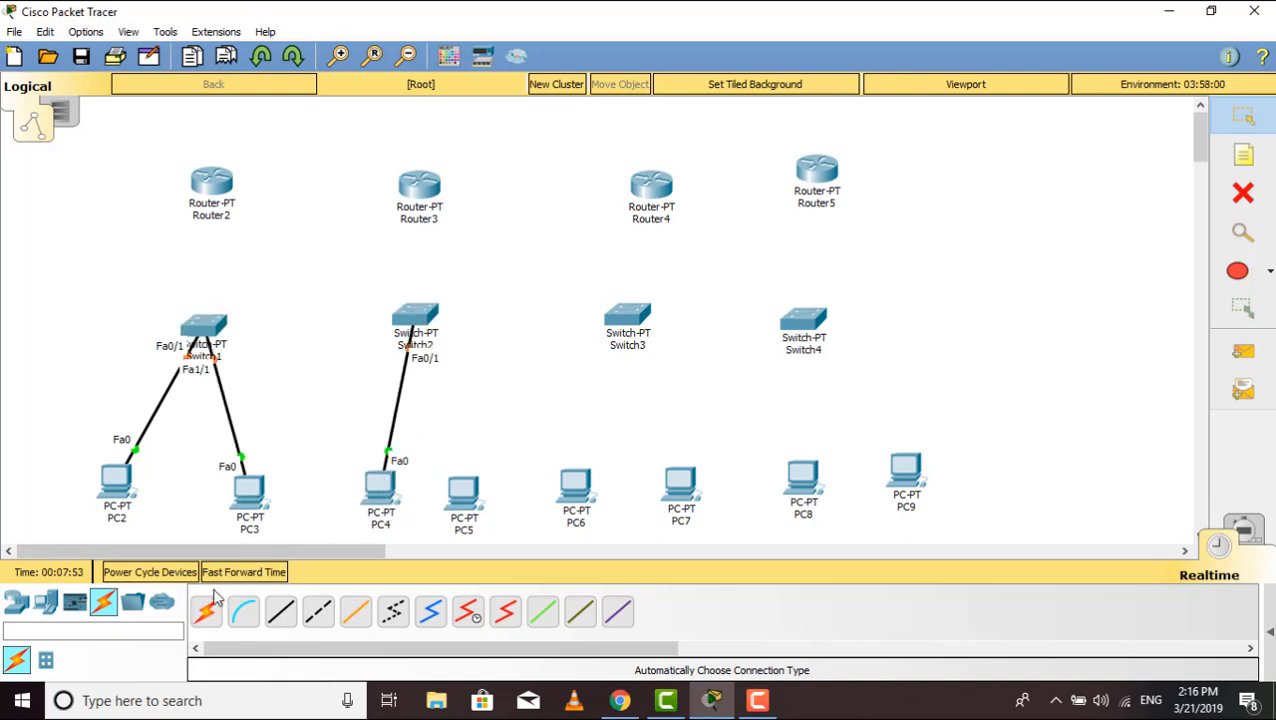
click(425, 322)
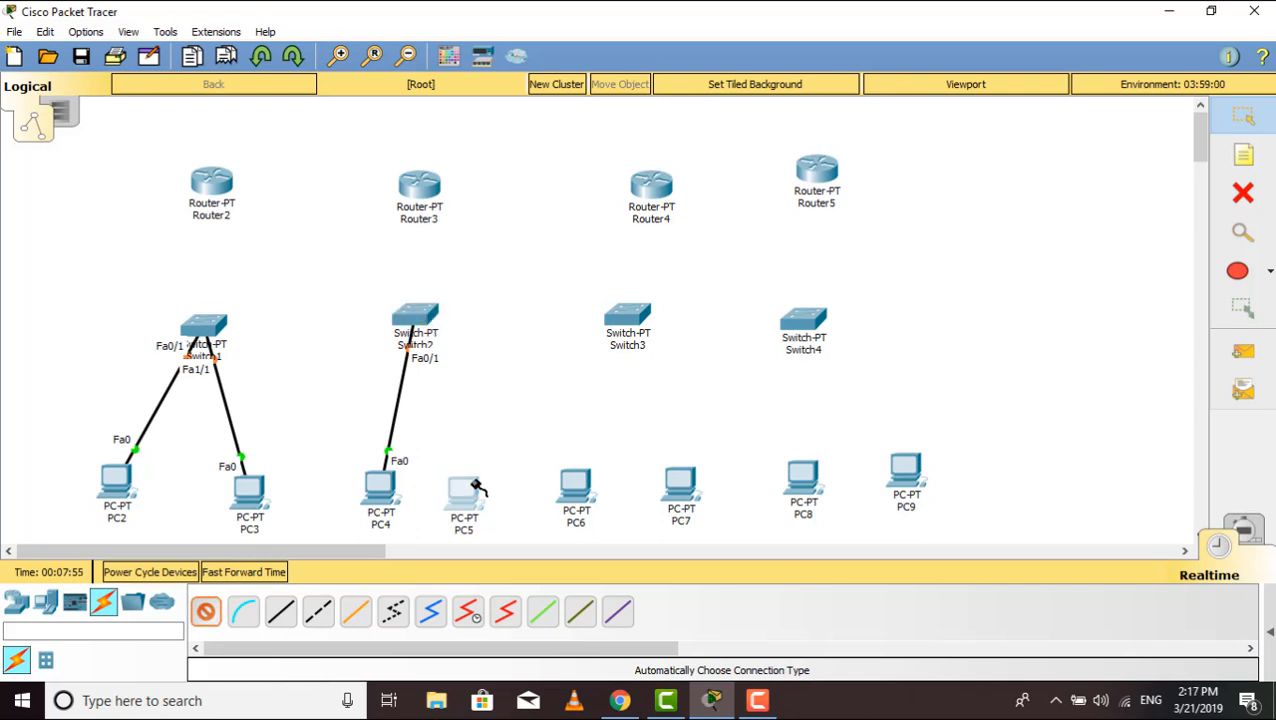
click(470, 488)
Link Switch3 to PC6 and PC7 with automatically chosen cables
click(206, 611)
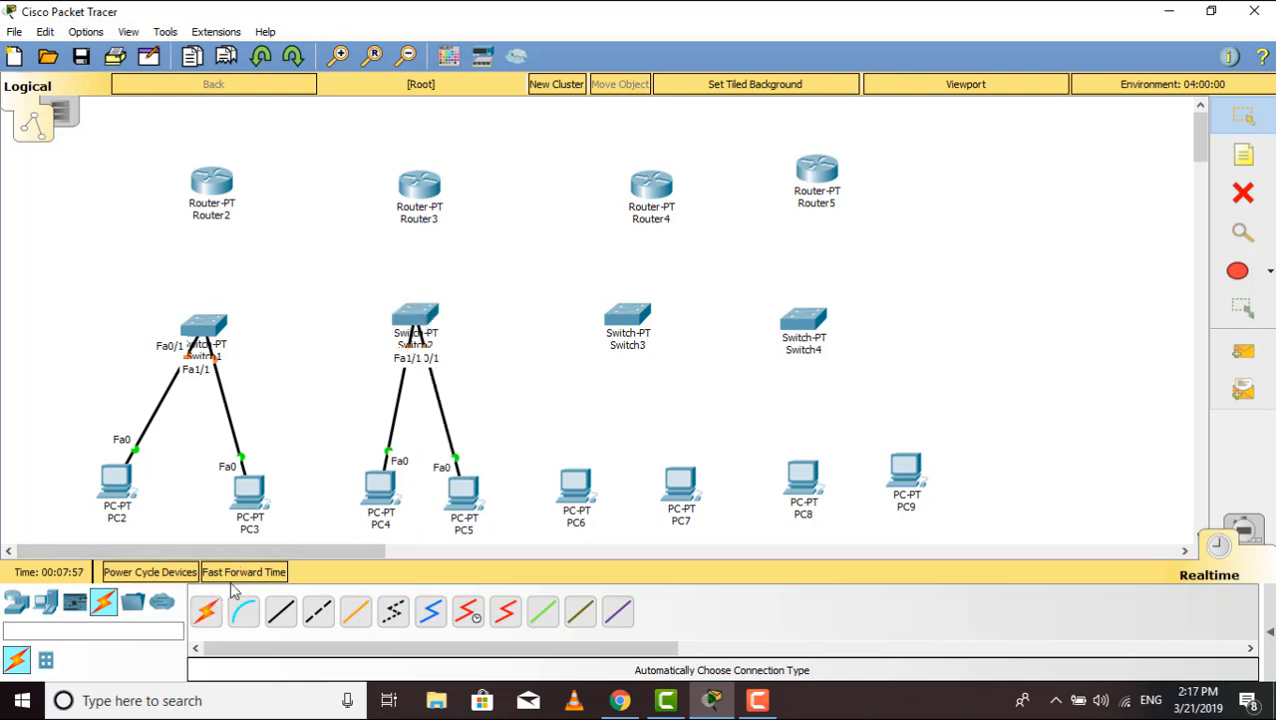
click(620, 334)
click(576, 487)
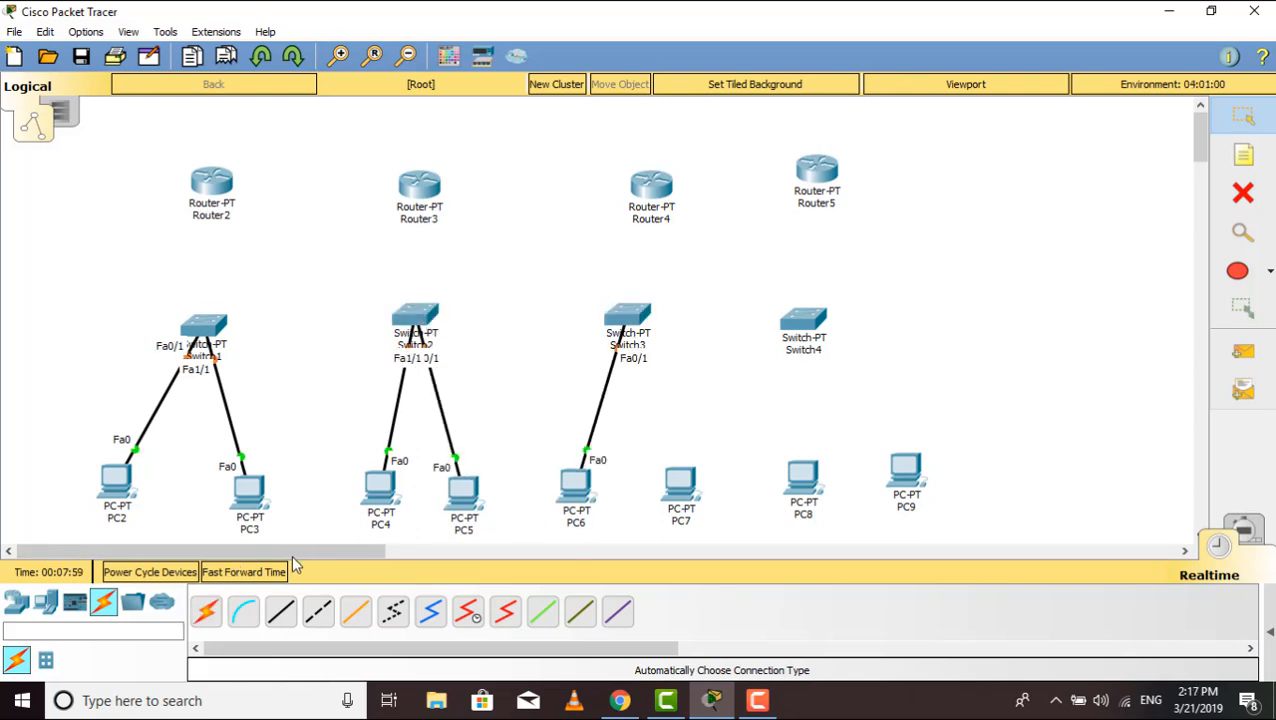
click(206, 611)
click(621, 318)
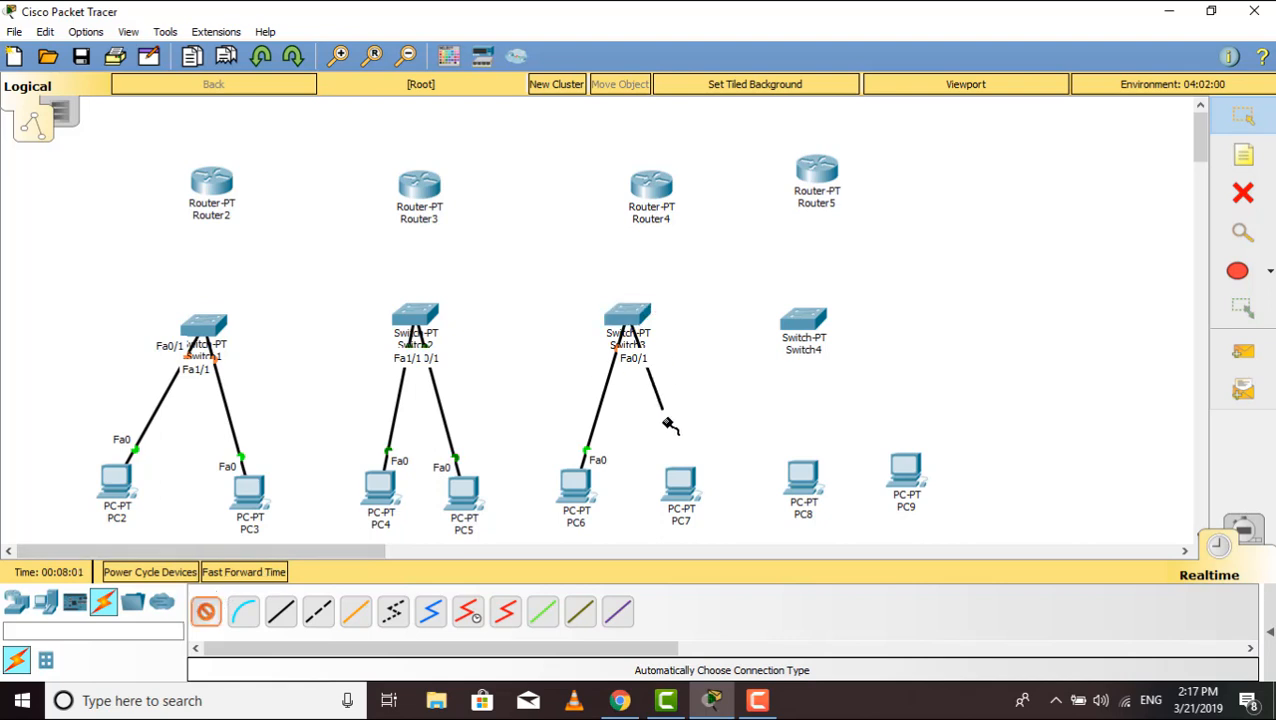
click(679, 484)
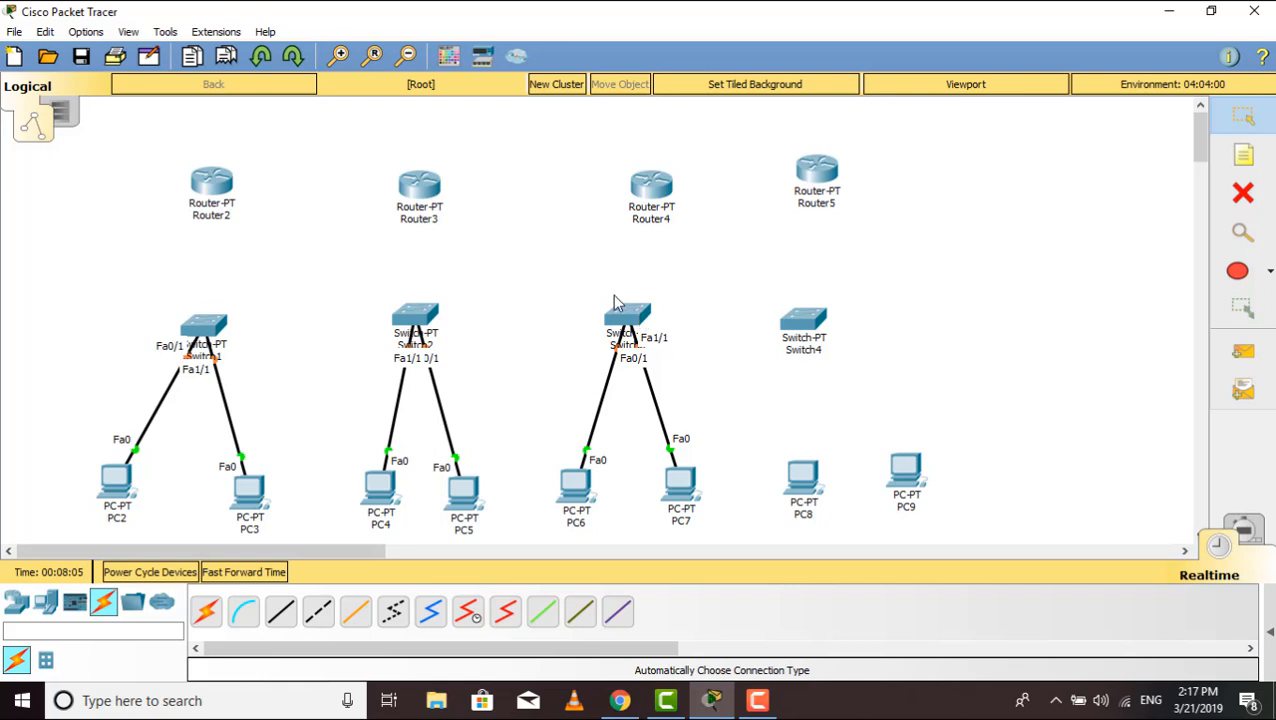
Connect PC8 and PC9 to Switch4 with automatically chosen cables
click(205, 611)
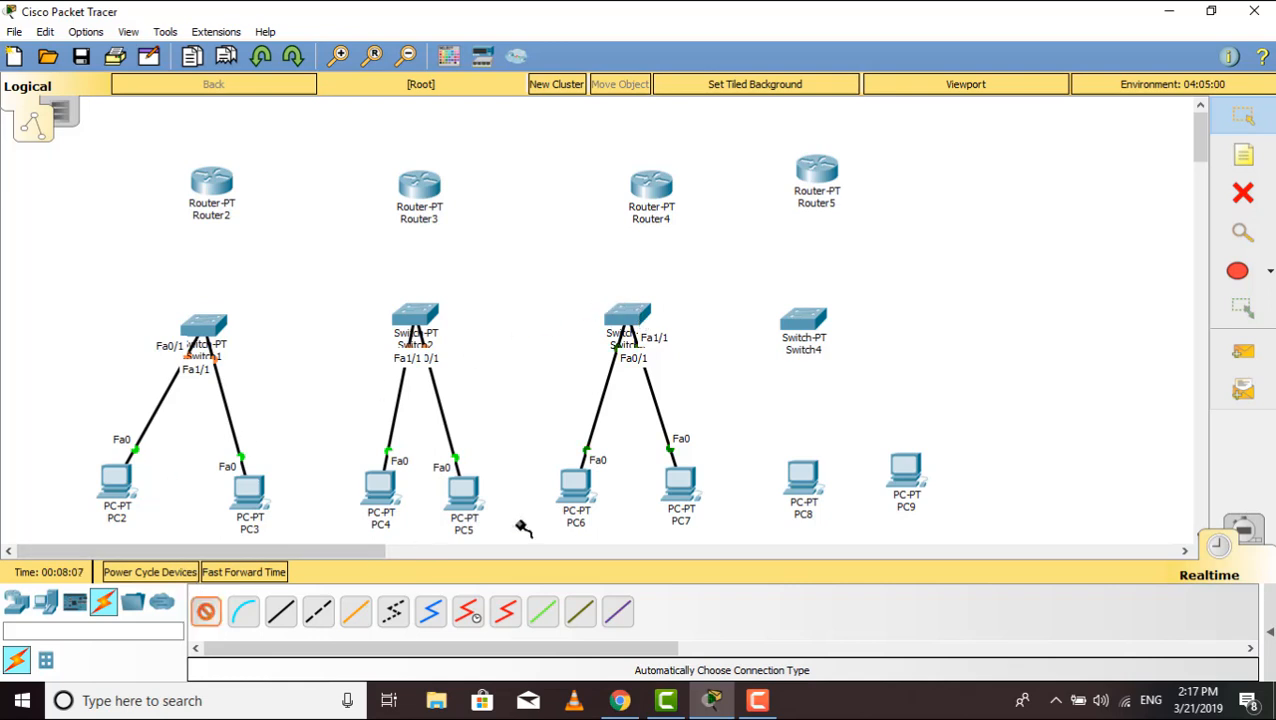
click(803, 480)
click(803, 320)
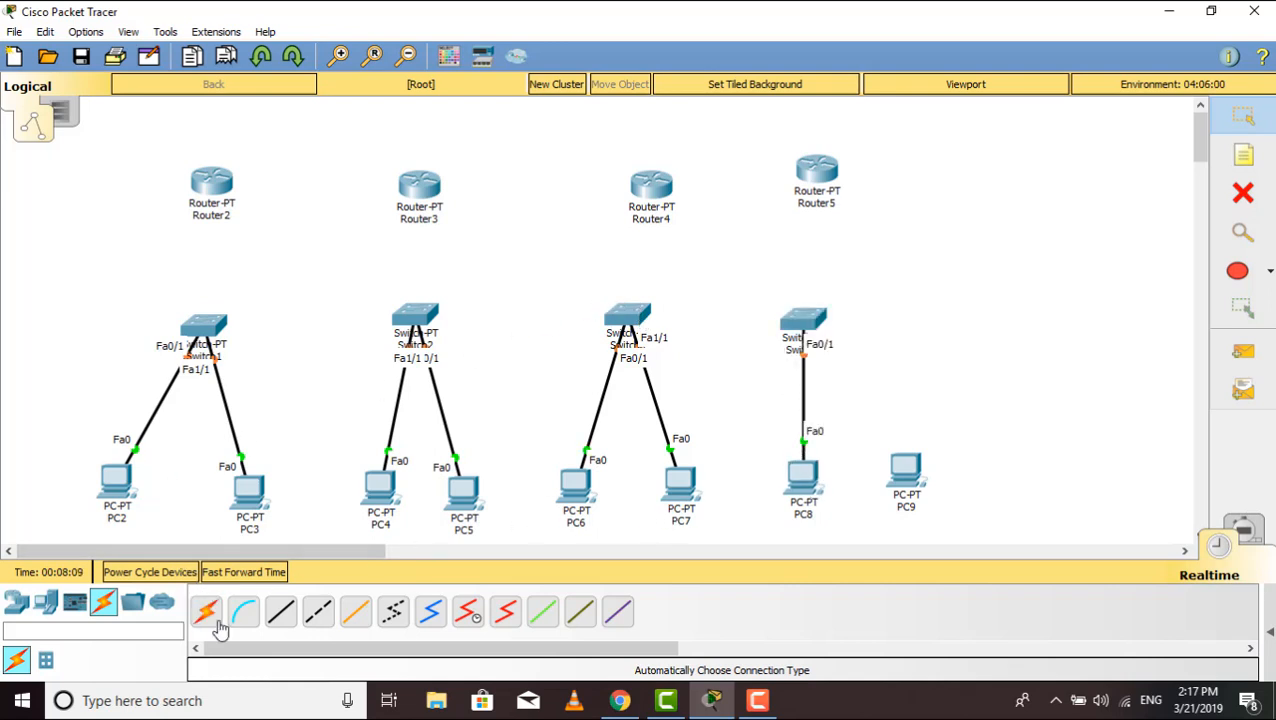
click(205, 611)
click(803, 320)
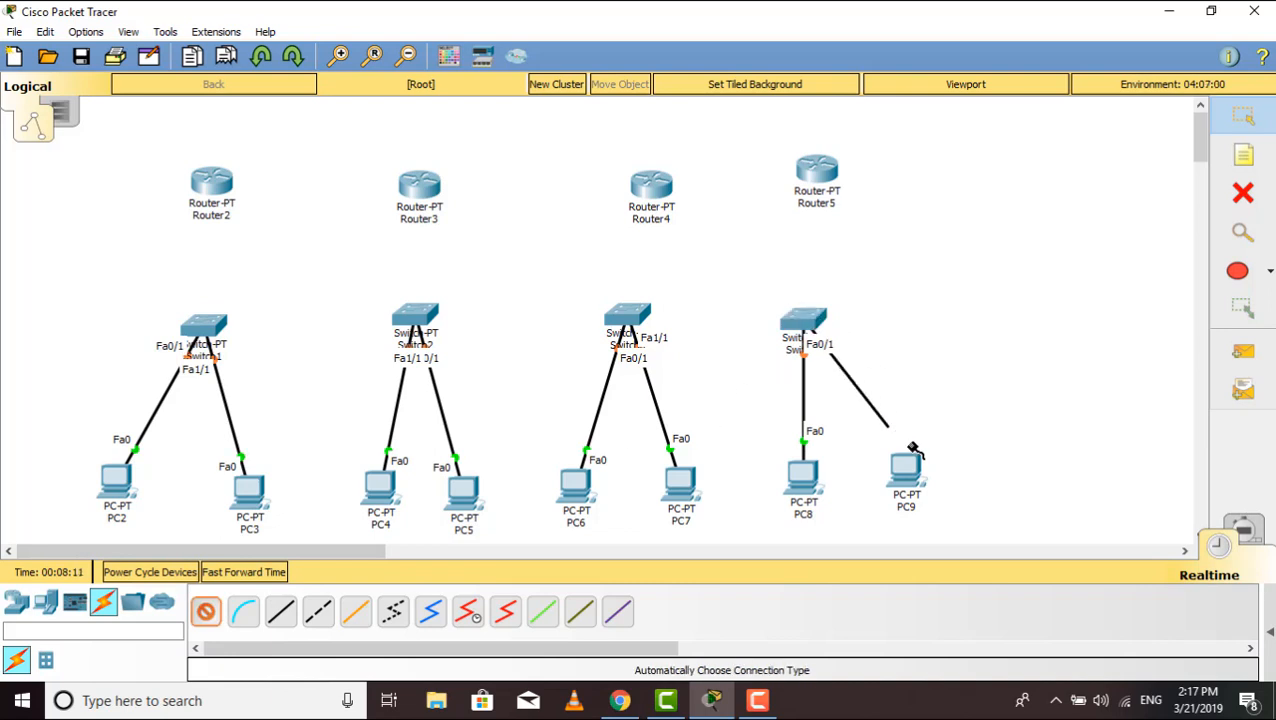
click(910, 470)
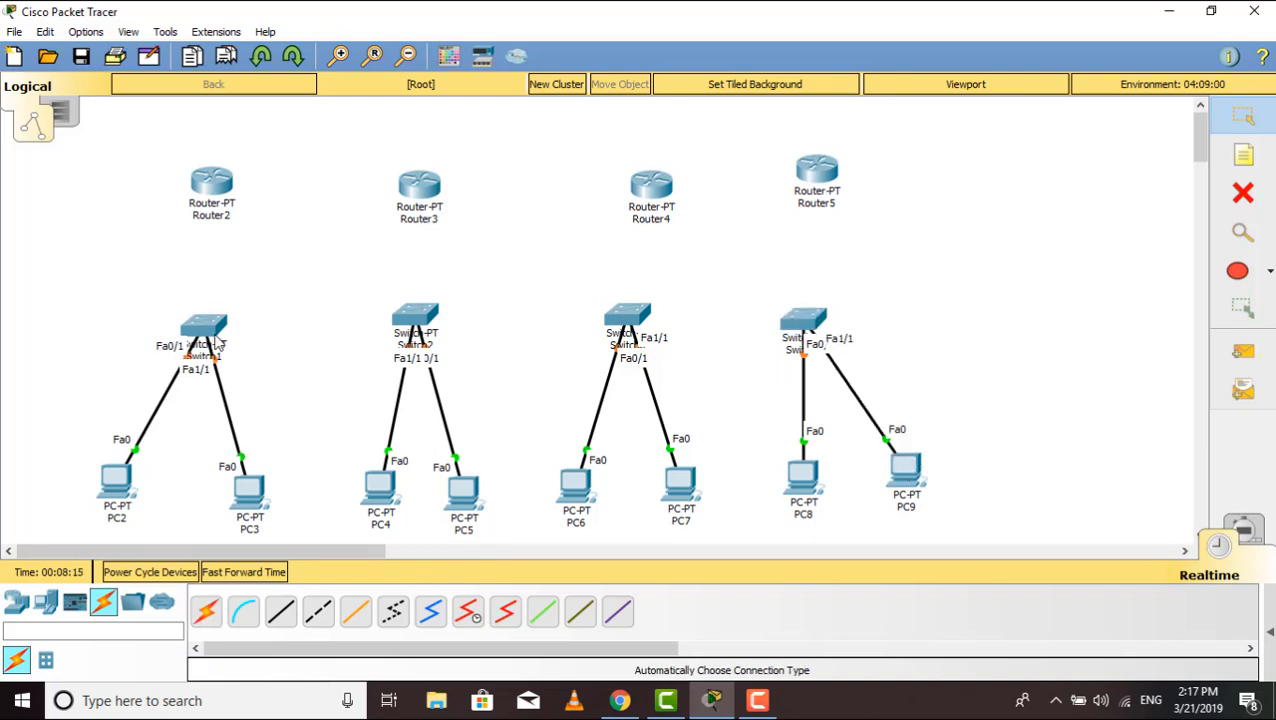
Connect Switch1 to Router2, Switch2 to Router3 and Switch3 to Router4 with automatically chosen cables
click(205, 611)
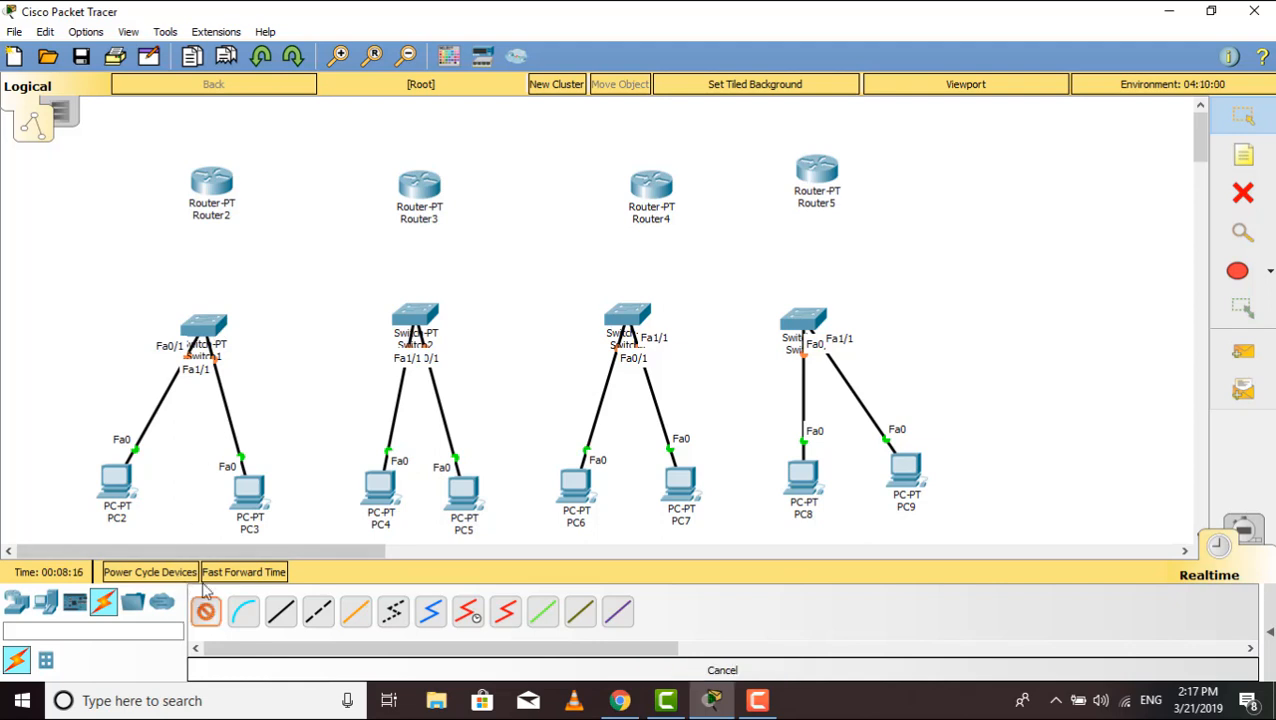
click(205, 326)
click(210, 188)
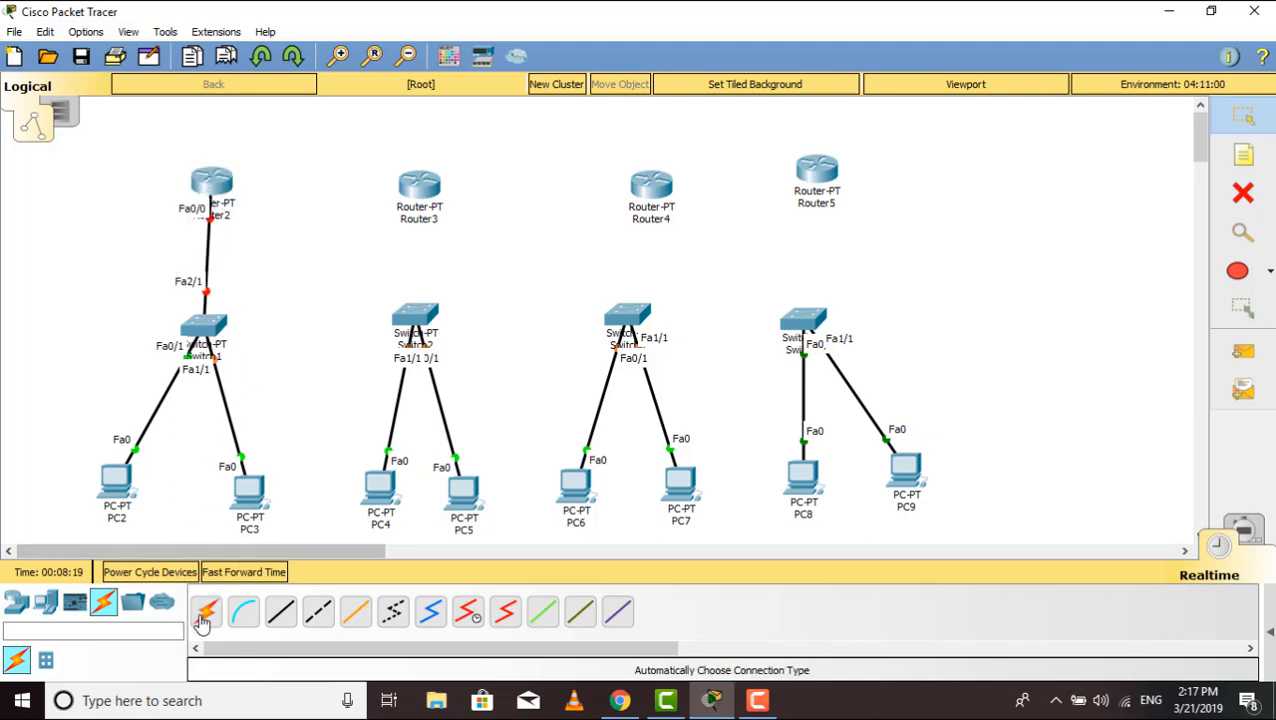
click(428, 318)
click(418, 186)
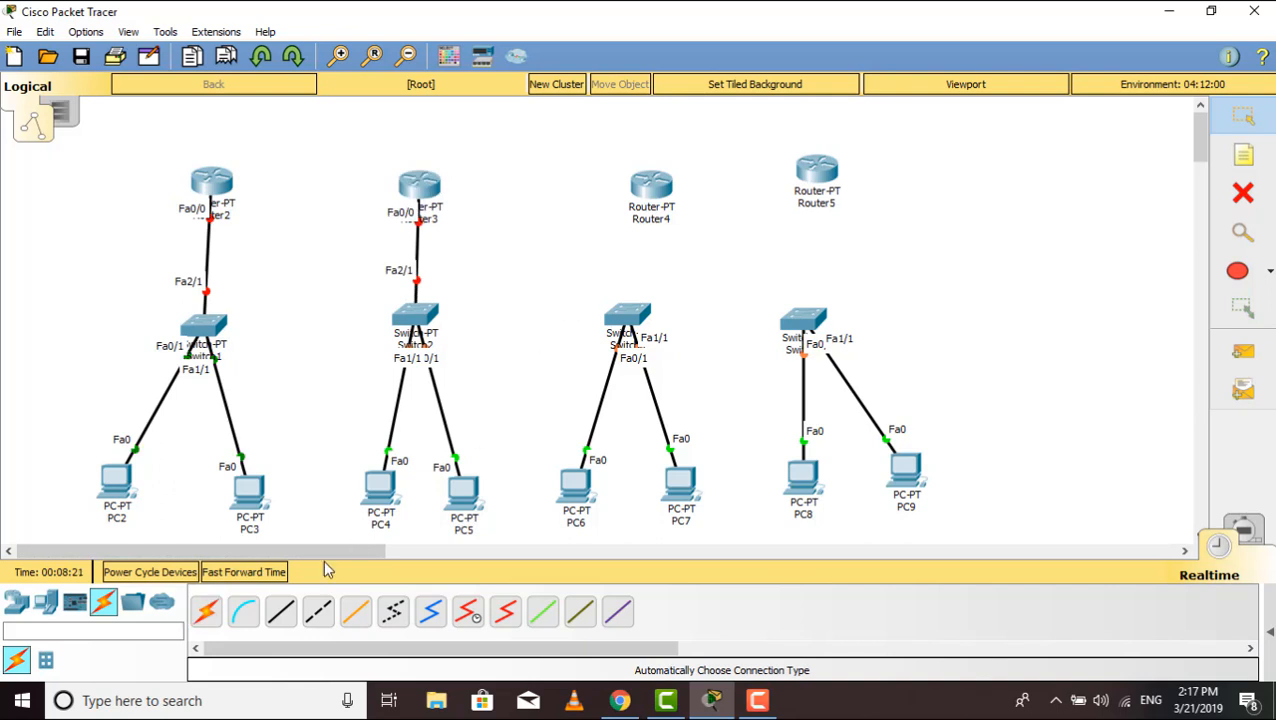
click(208, 612)
click(630, 318)
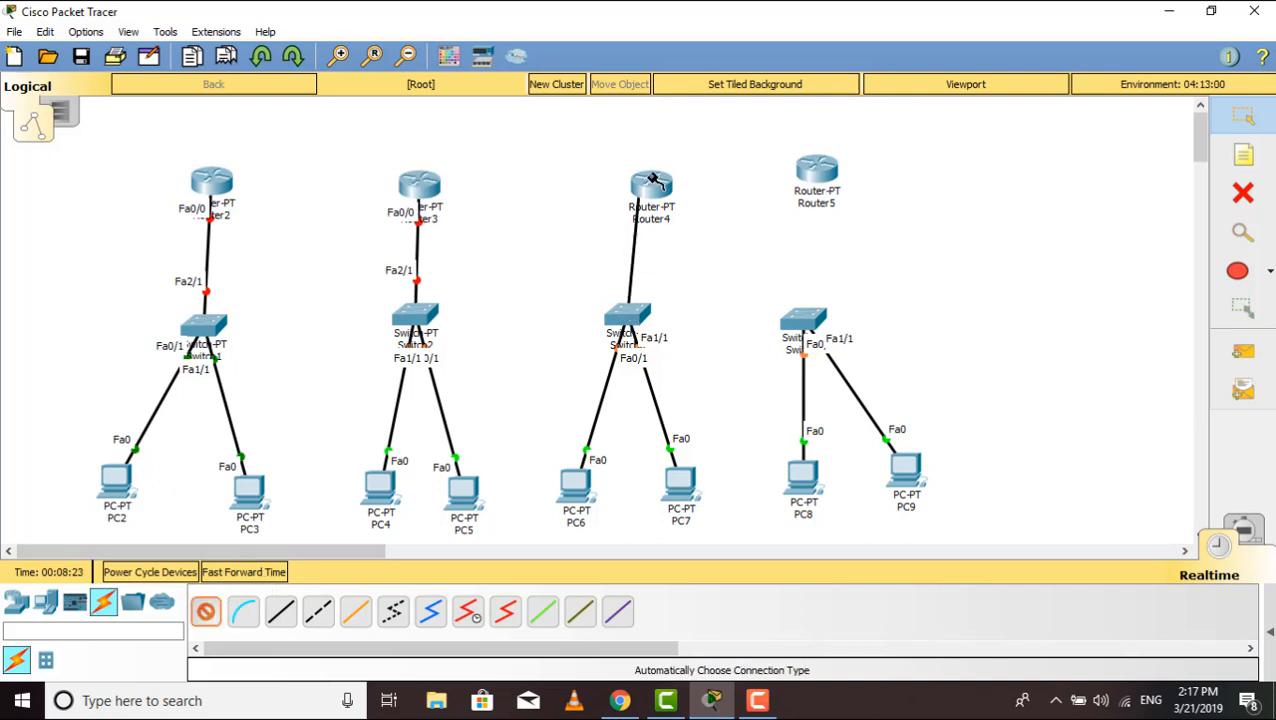
click(652, 188)
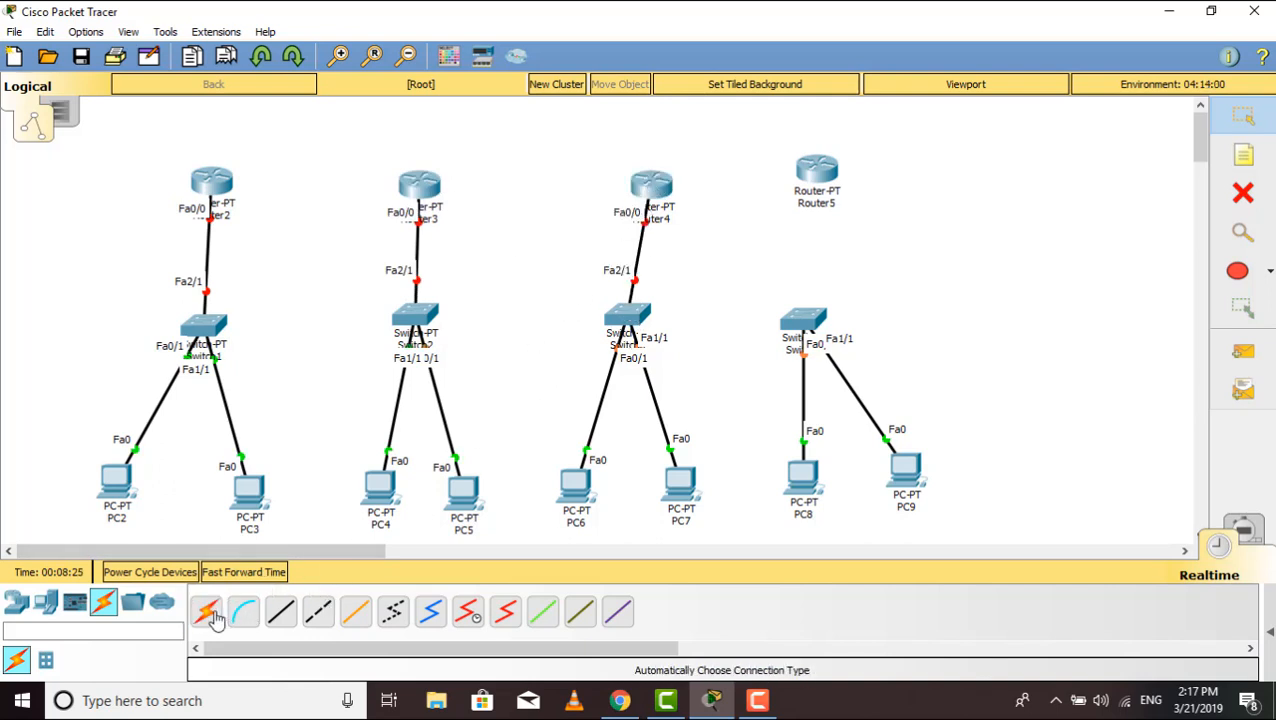
Connect Switch4 to Router5 with an automatically chosen cable
click(205, 612)
click(824, 332)
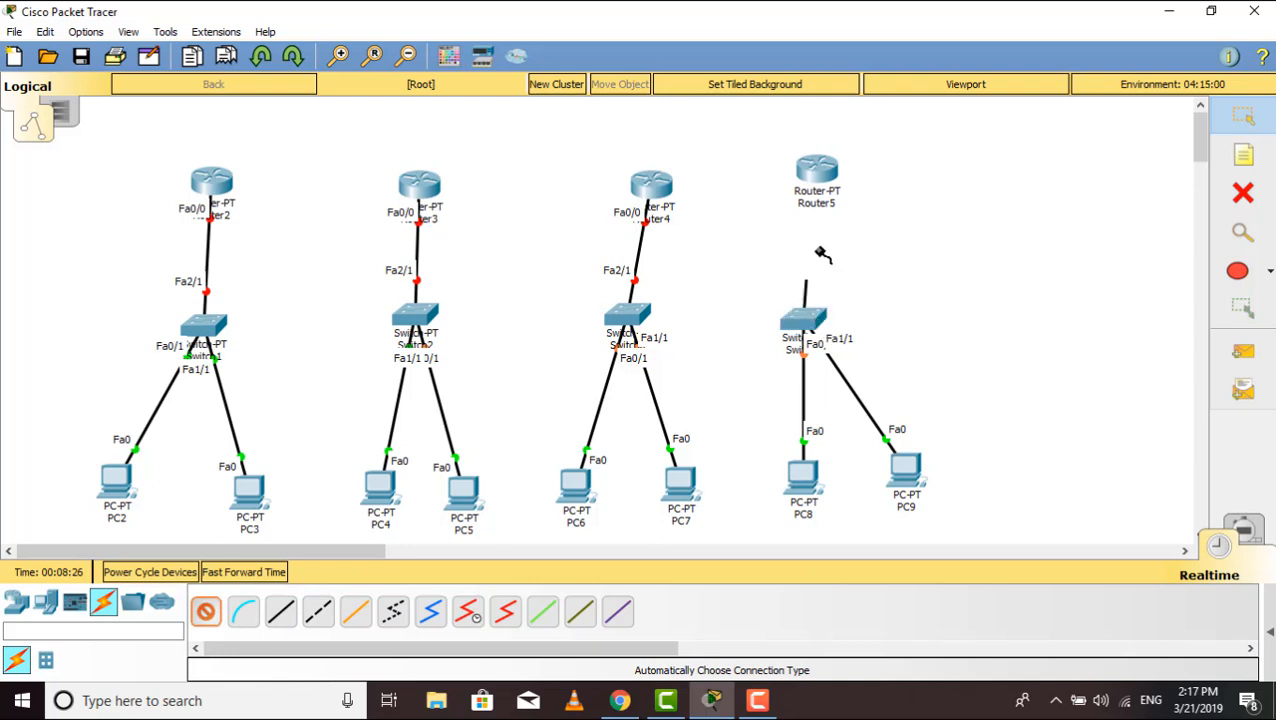
click(829, 174)
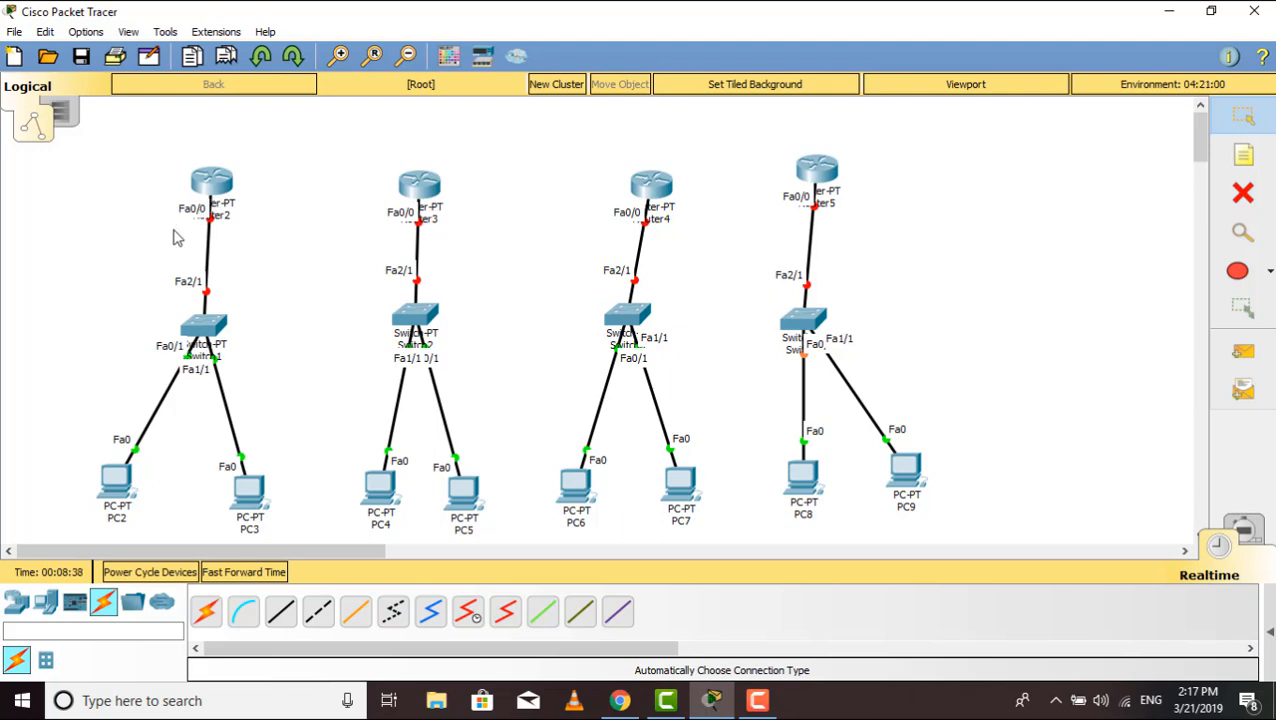
Turn on Router2's FastEthernet0/0 port and give it IP address 10.0.0.1 with subnet mask 255.0.0.0
click(224, 185)
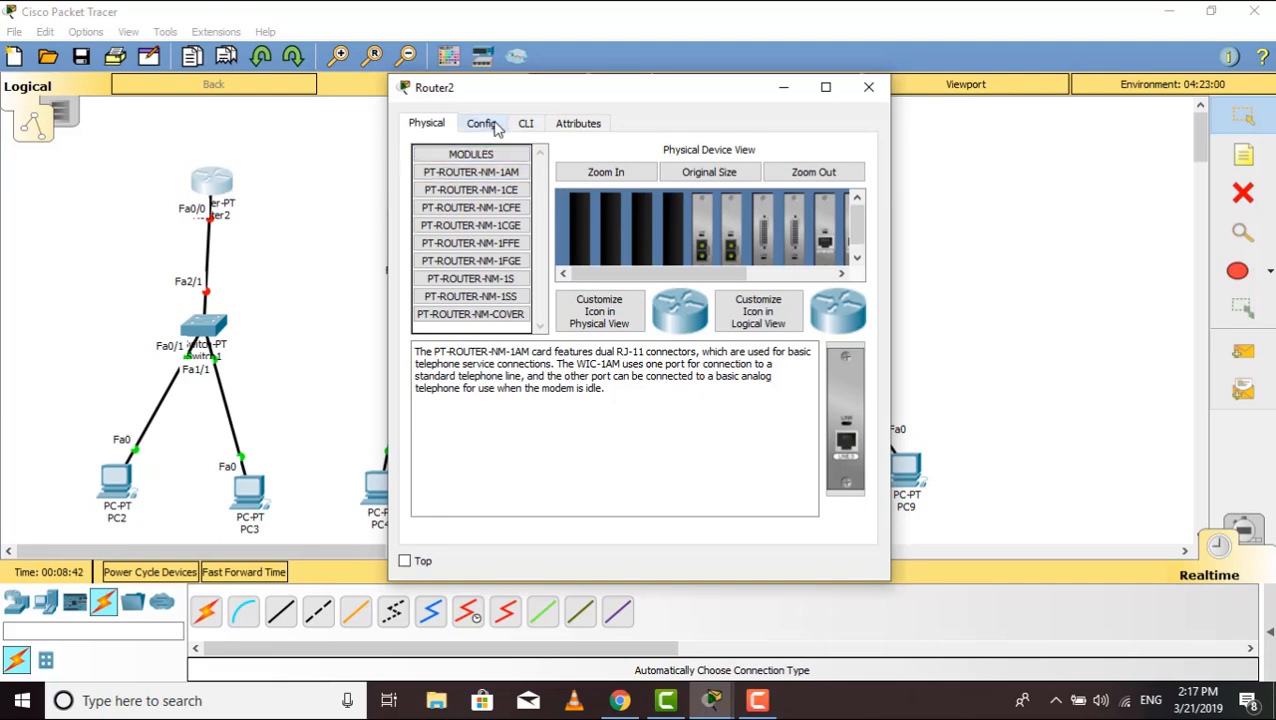
click(495, 128)
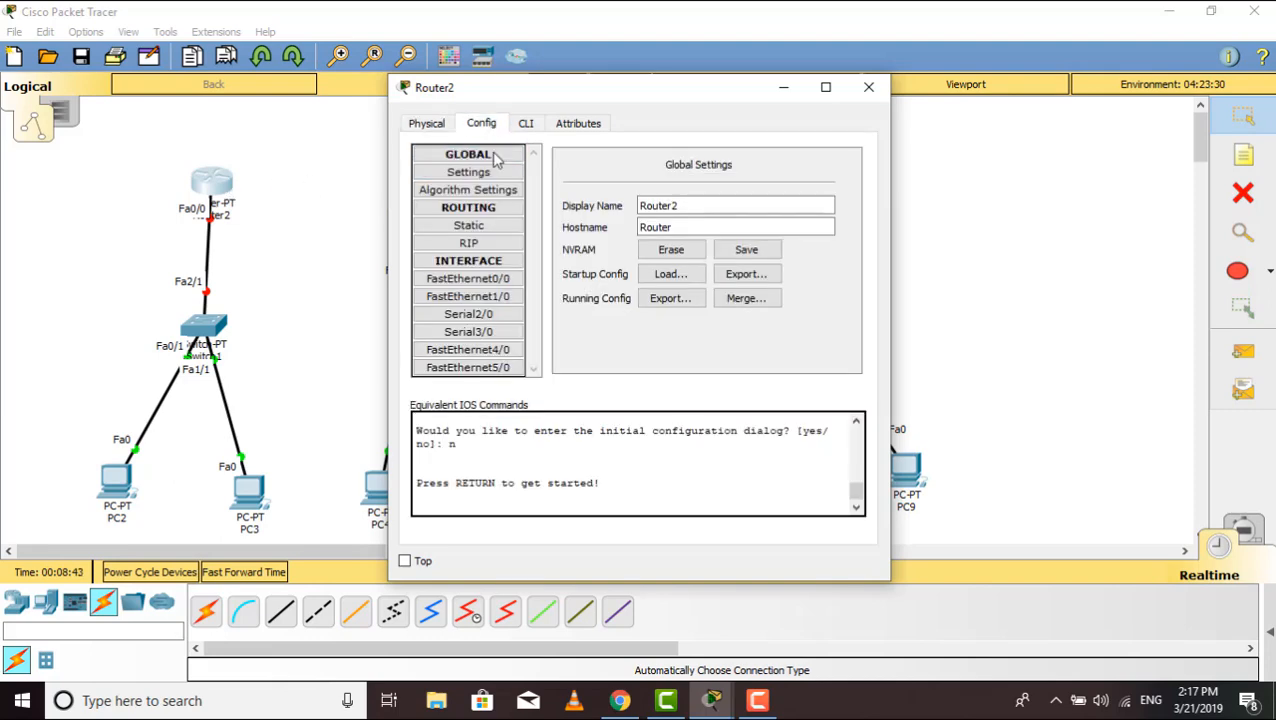
click(499, 283)
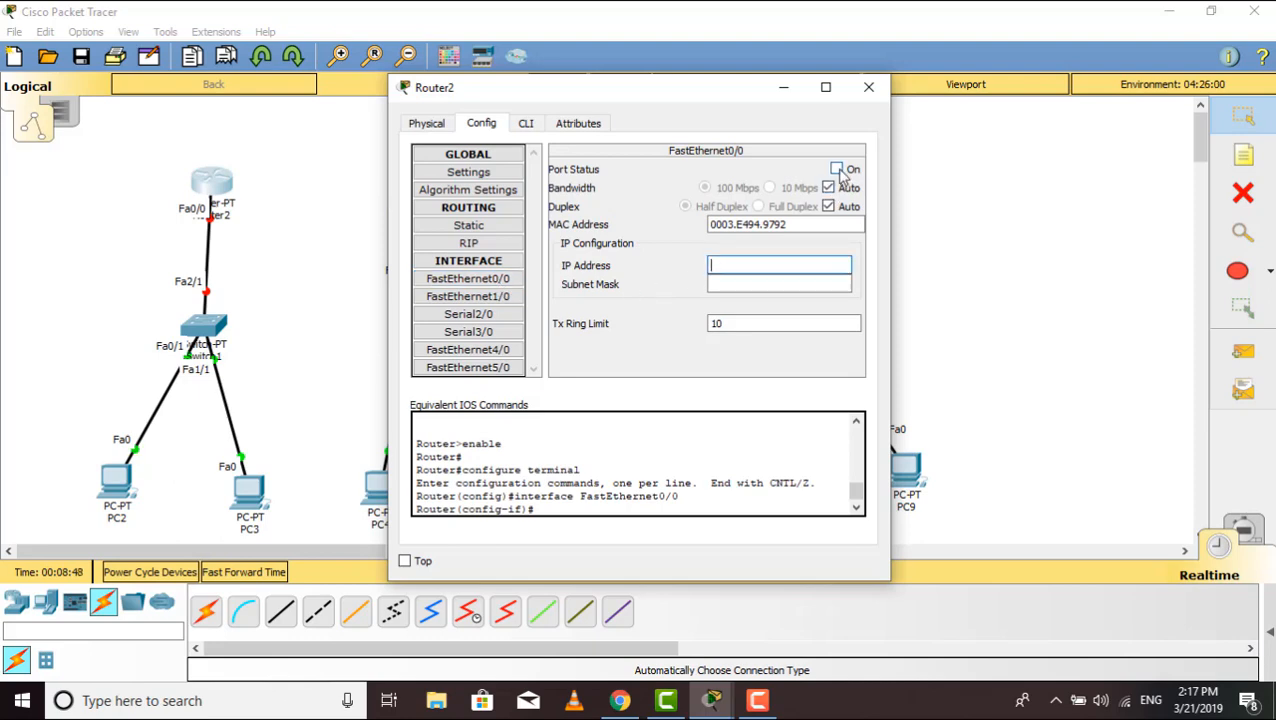
click(837, 169)
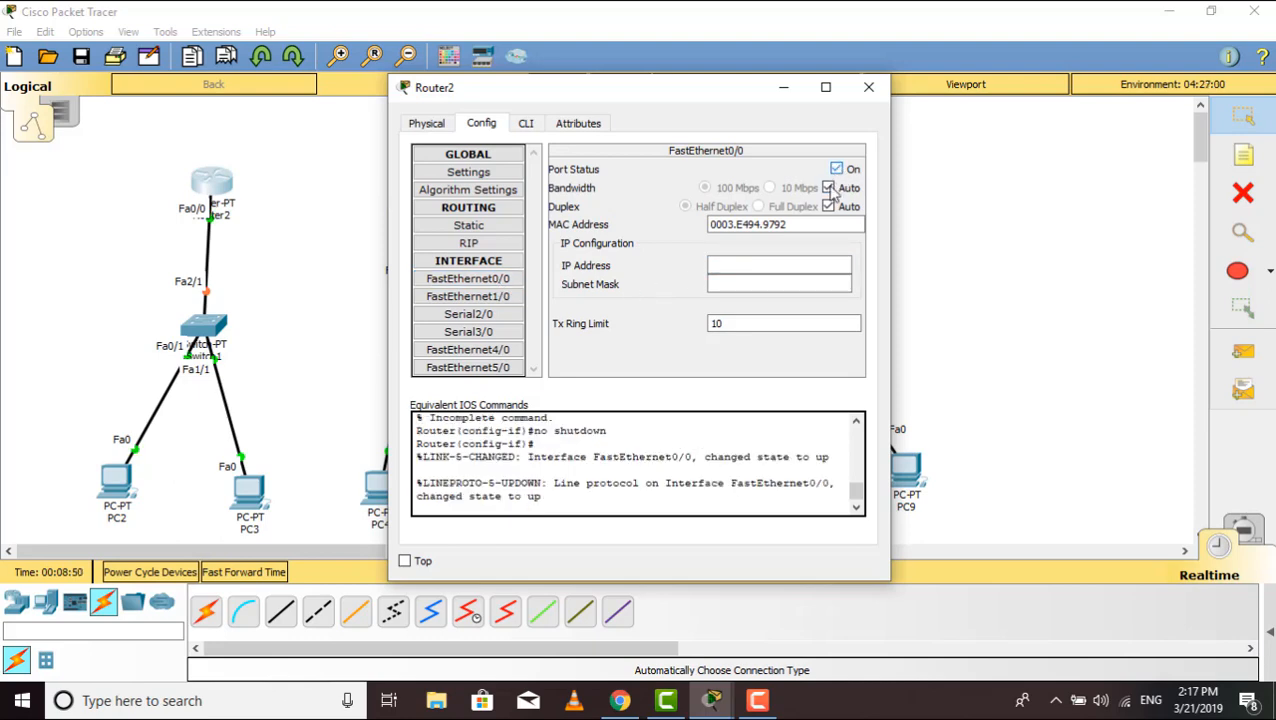
click(777, 257)
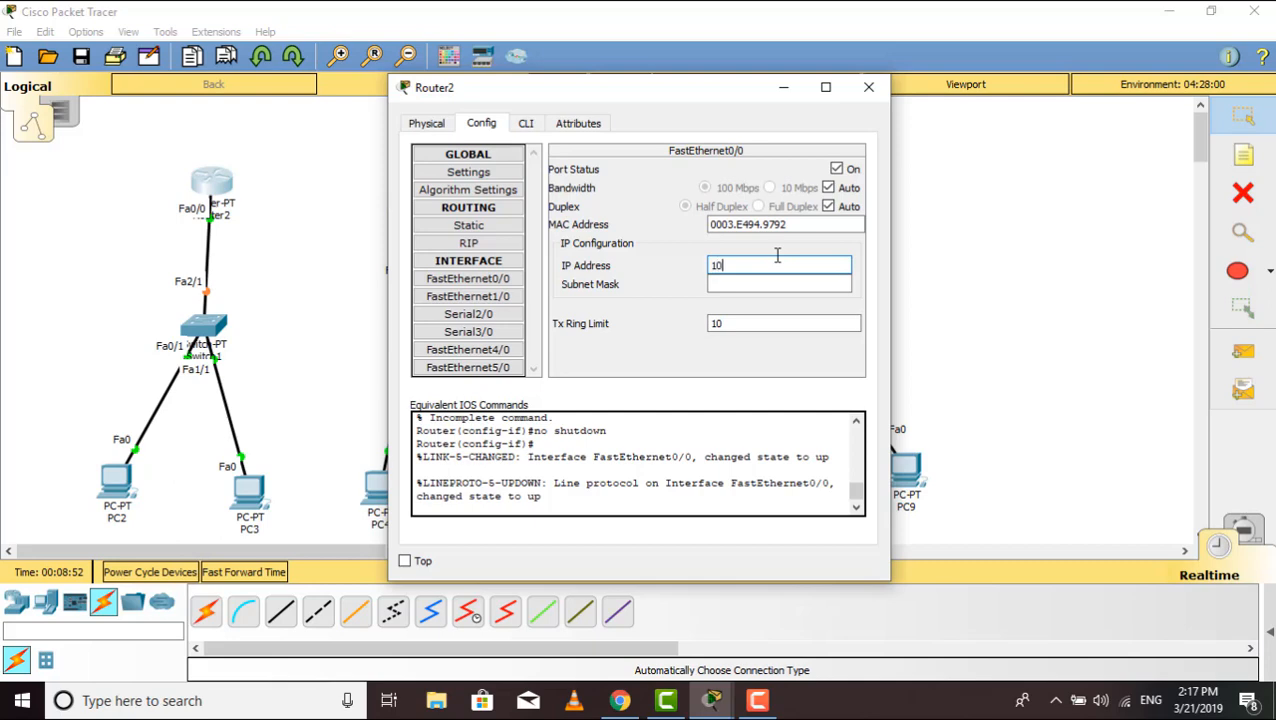
text(10.0.0.1)
click(738, 286)
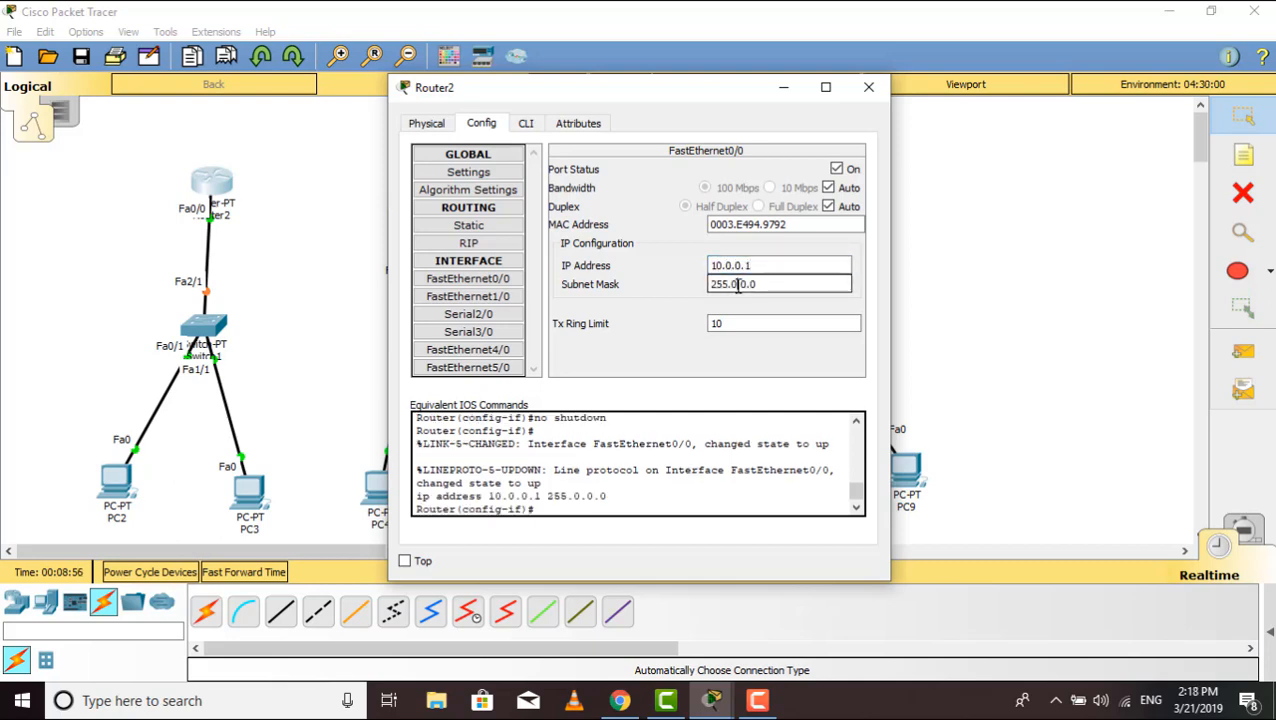
click(868, 90)
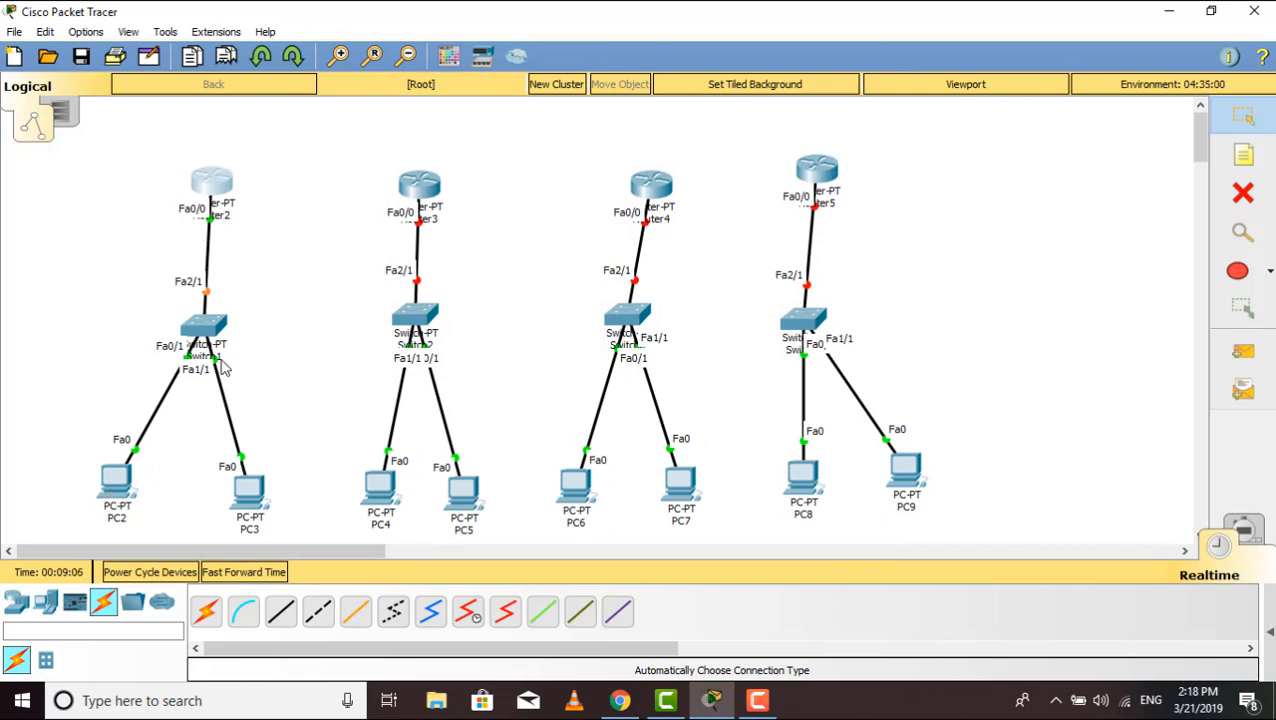
Give PC2 the static IP address 10.0.0.2, subnet mask 255.0.0.0 and default gateway 10.0.0.1
click(114, 484)
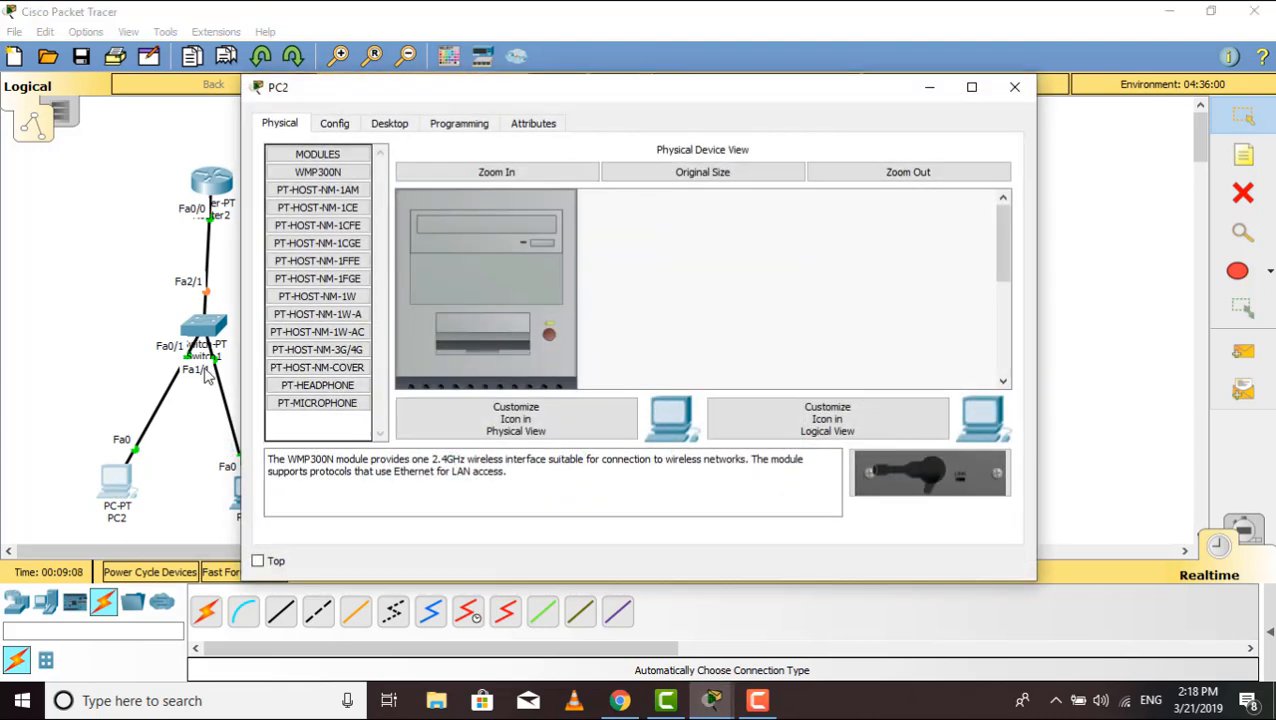
click(392, 128)
click(362, 205)
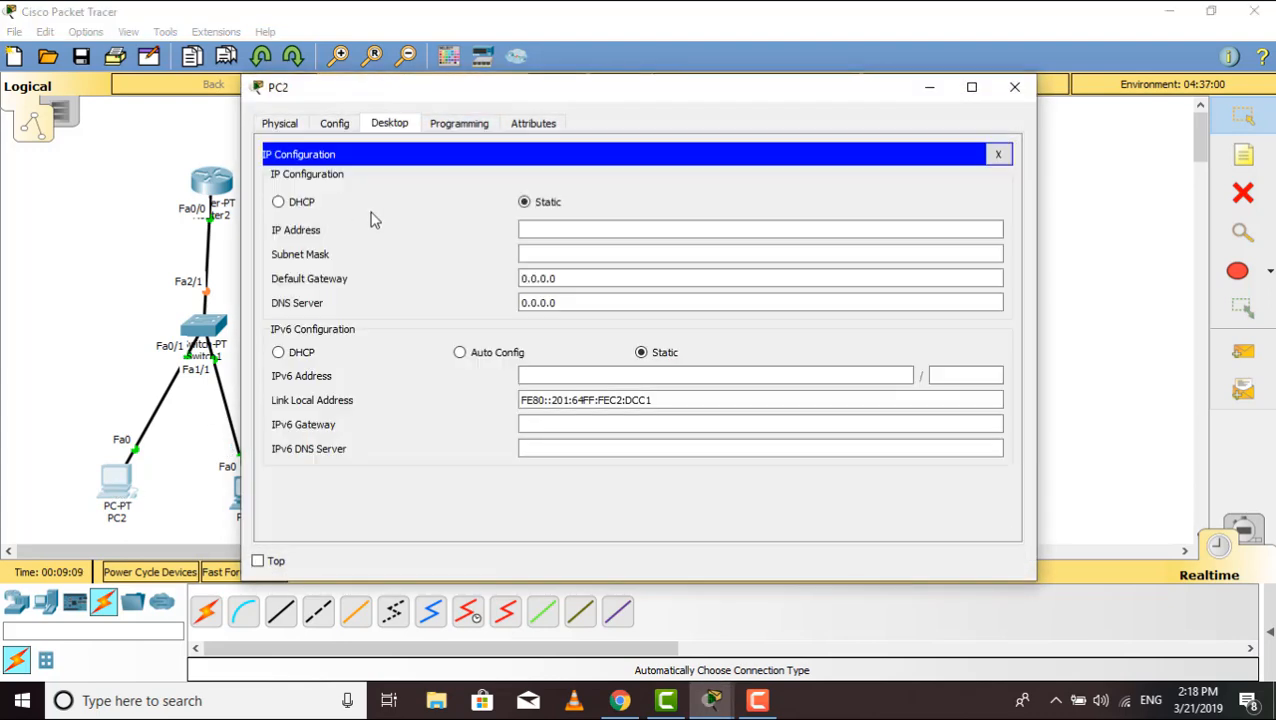
click(541, 229)
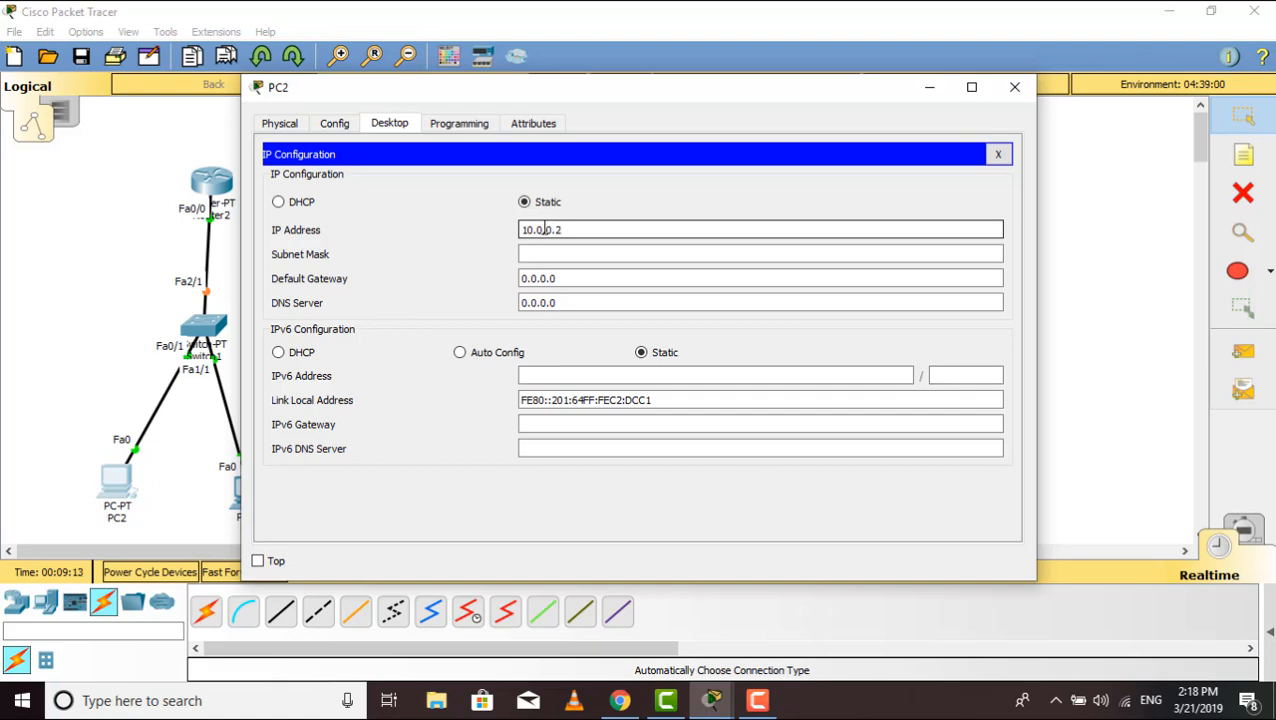
click(561, 251)
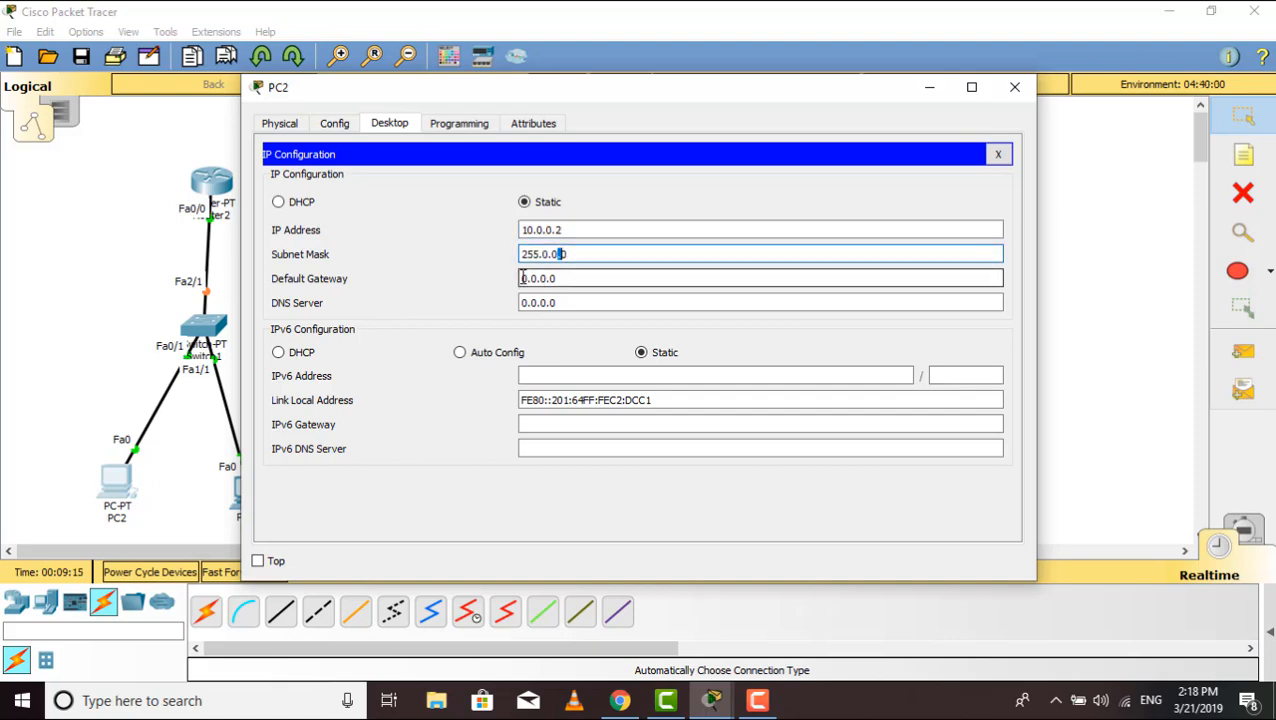
click(584, 279)
text(1)
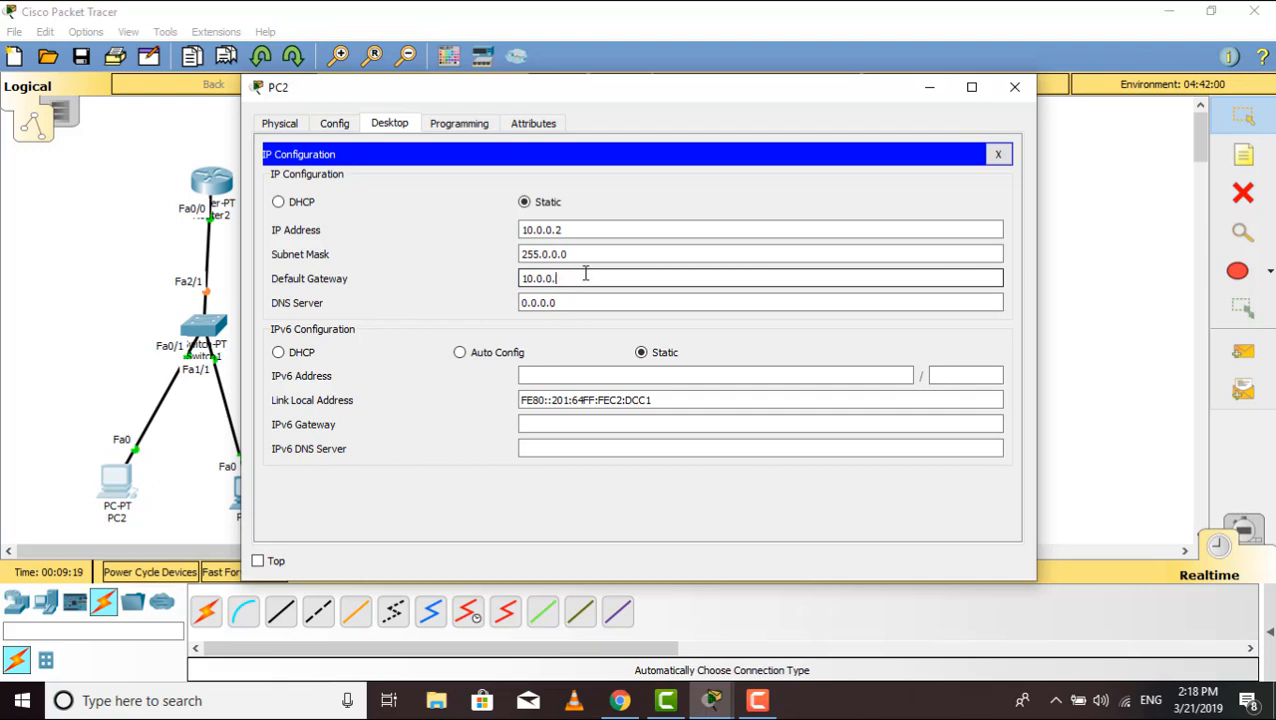
click(1014, 87)
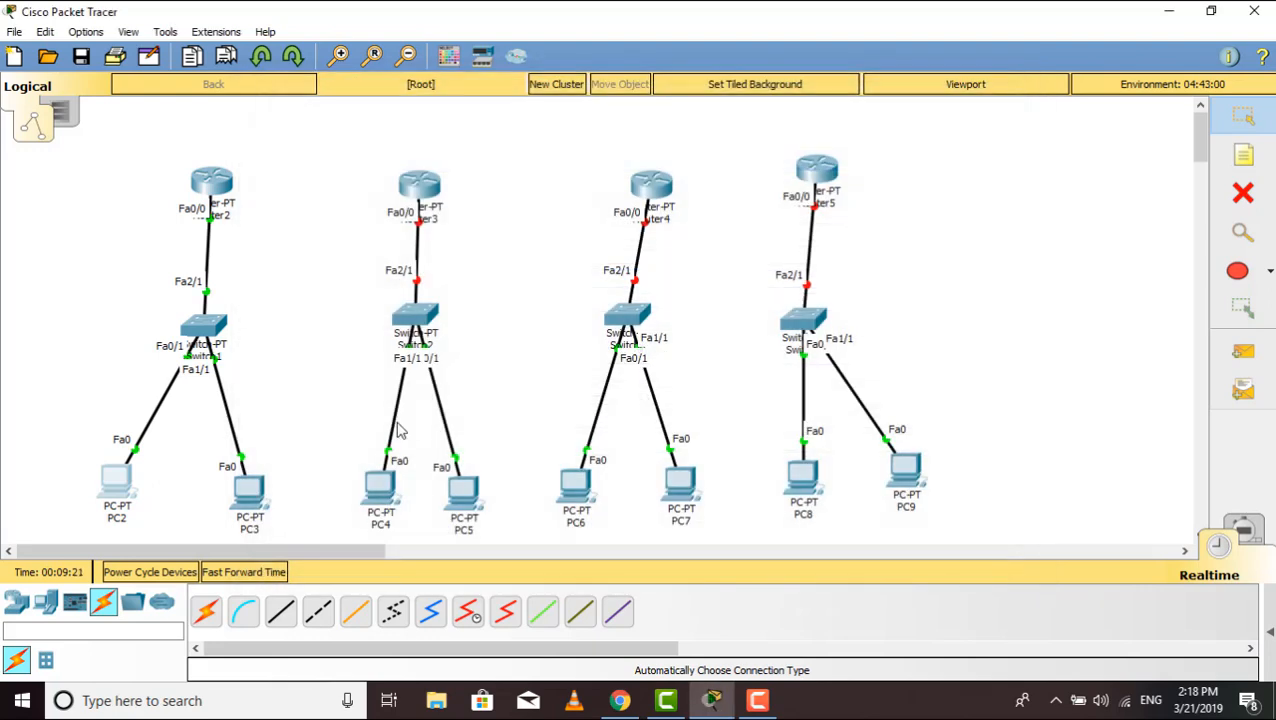
Give PC3 the static IP address 10.0.0.3, subnet mask 255.0.0.0 and default gateway 10.0.0.1
click(246, 492)
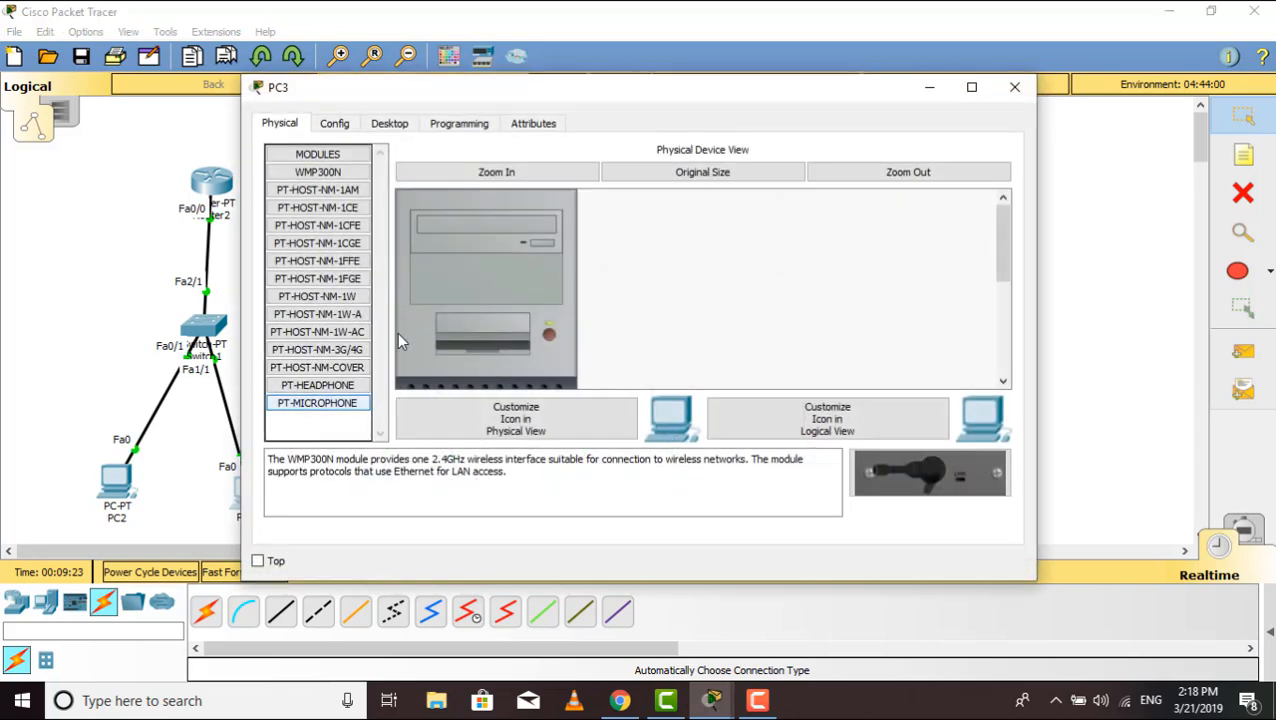
click(389, 124)
click(336, 214)
click(541, 231)
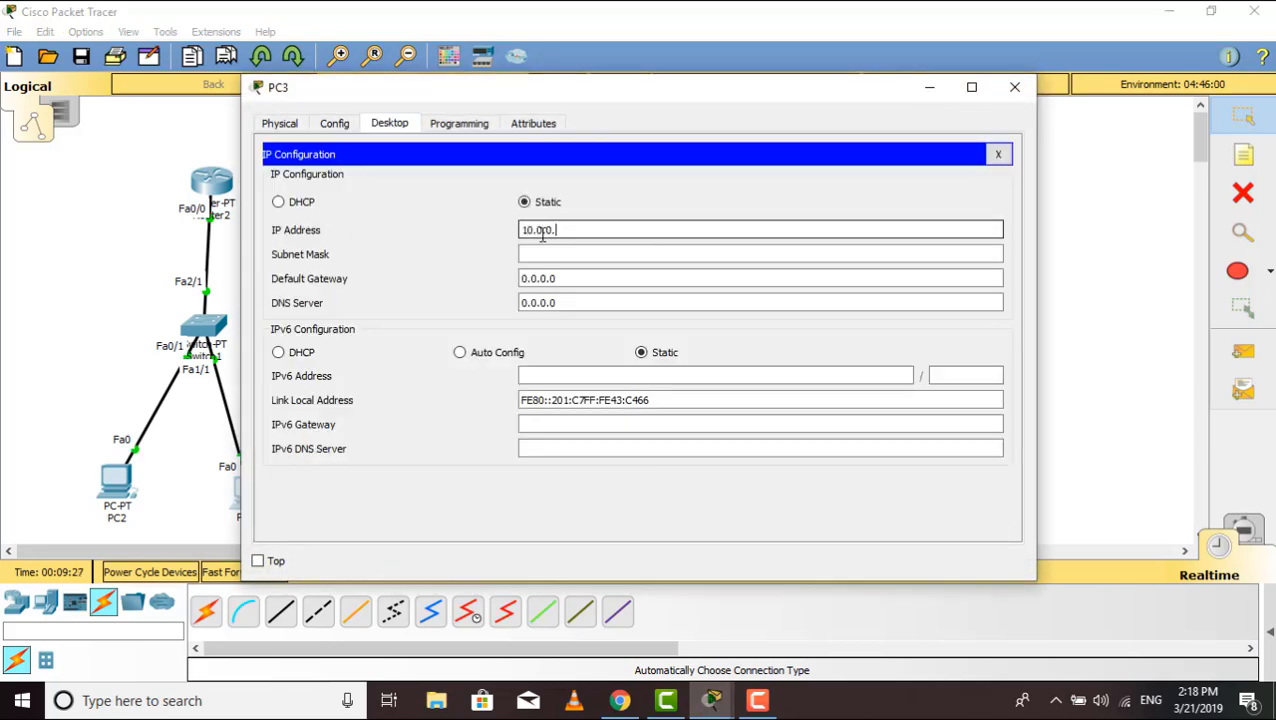
click(520, 278)
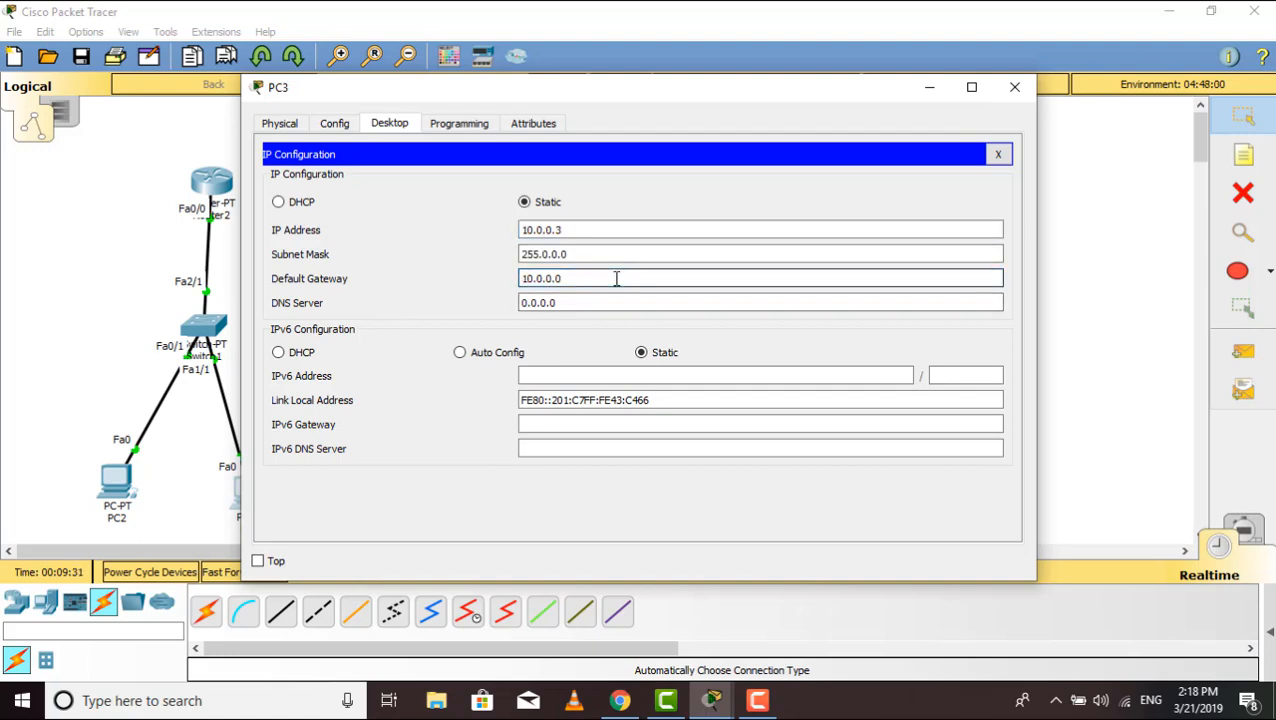
text(1)
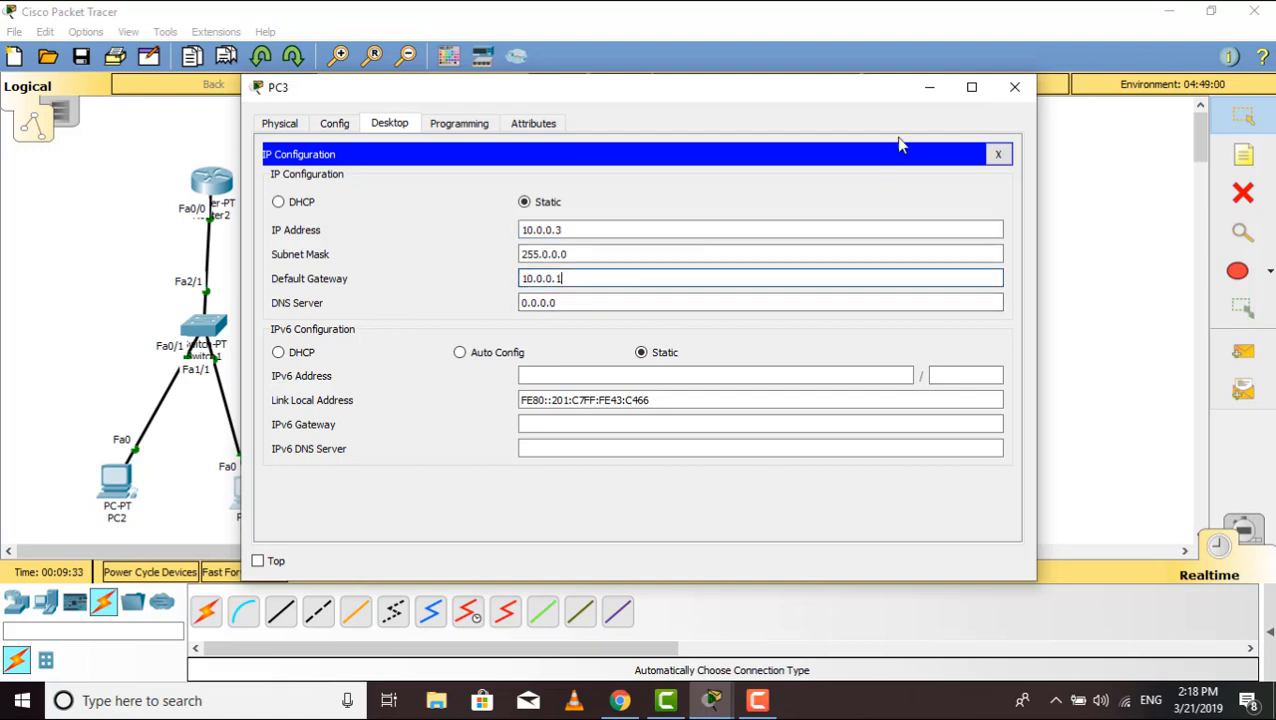
click(1014, 87)
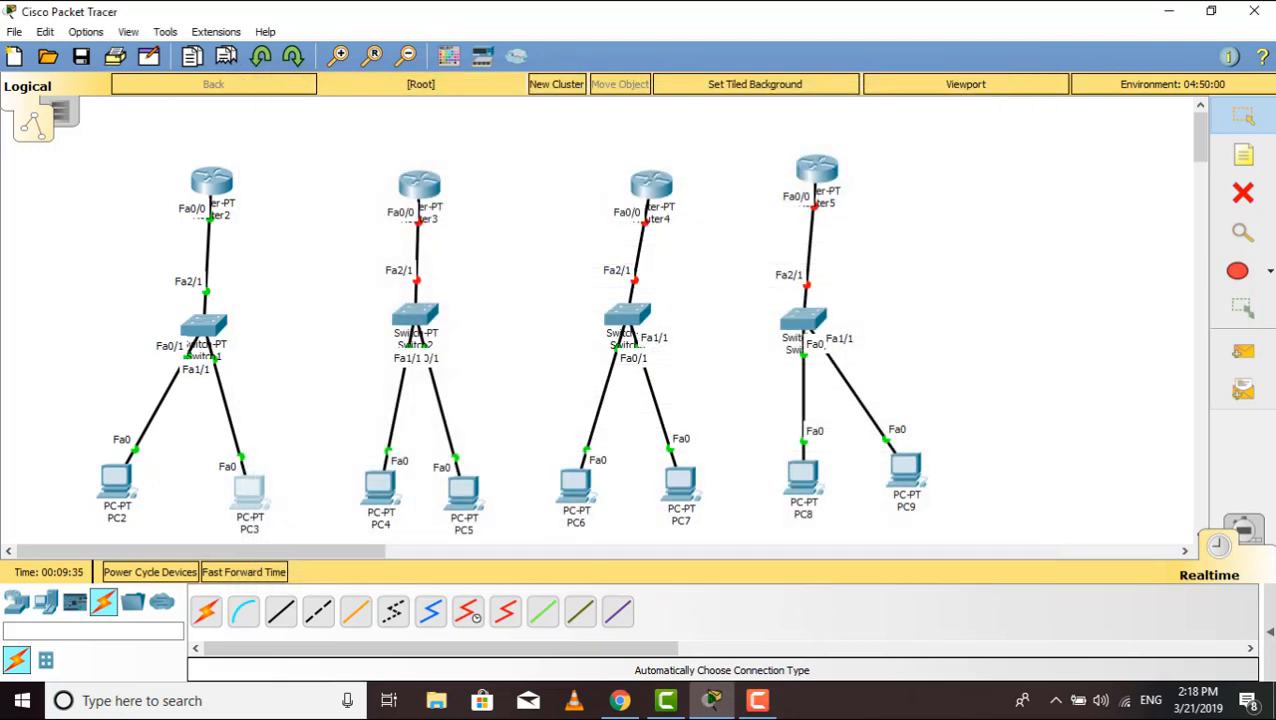
Show the PDU list and test the link by sending a simple PDU from Router2 to PC3 twice
click(1269, 631)
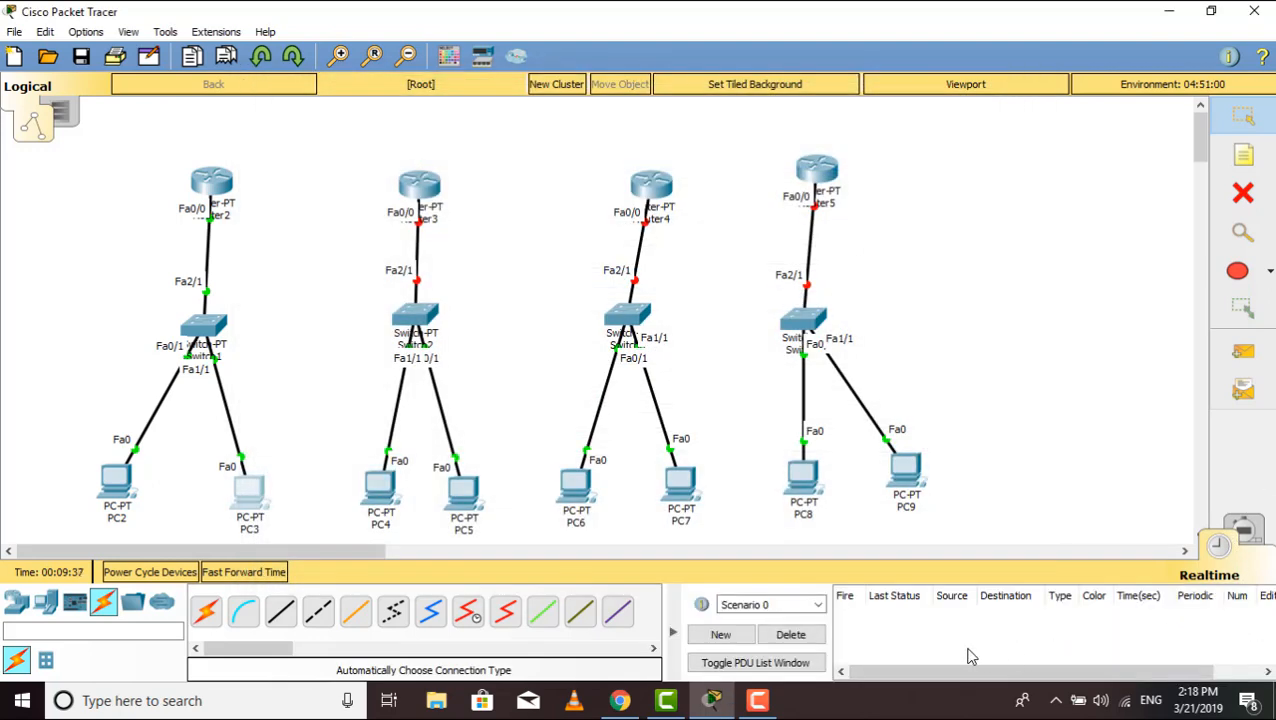
click(1243, 351)
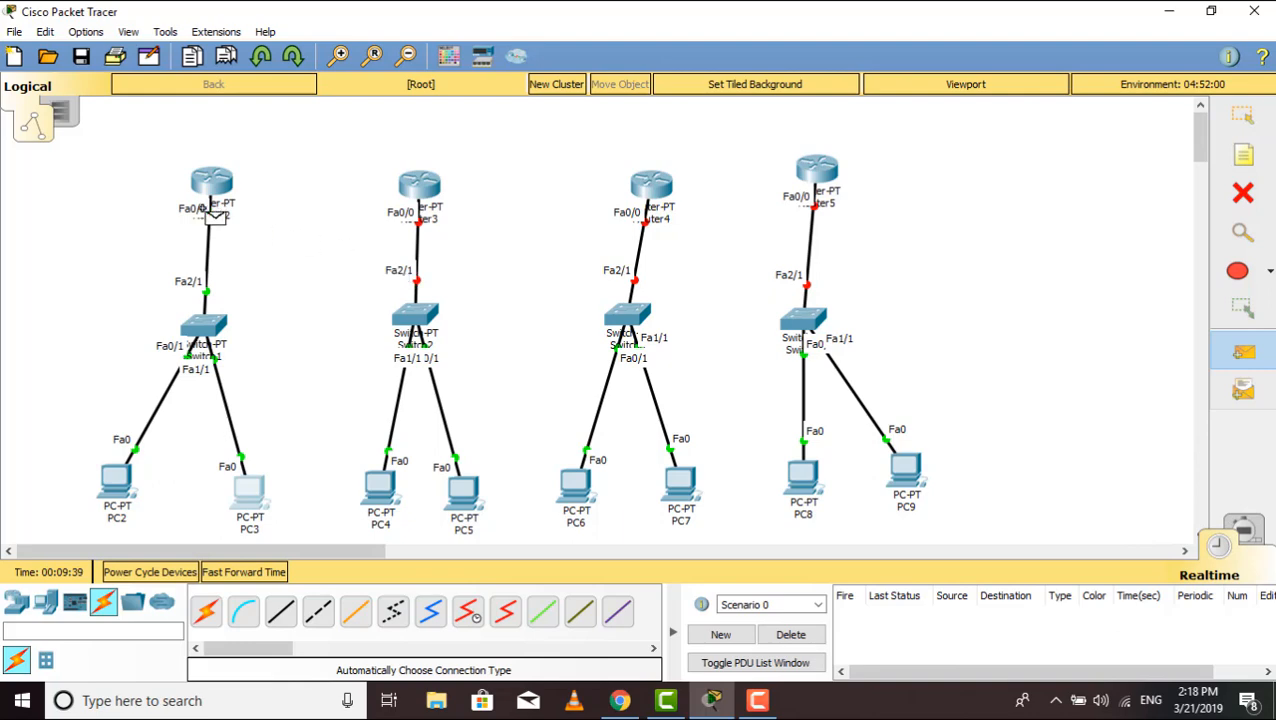
click(205, 188)
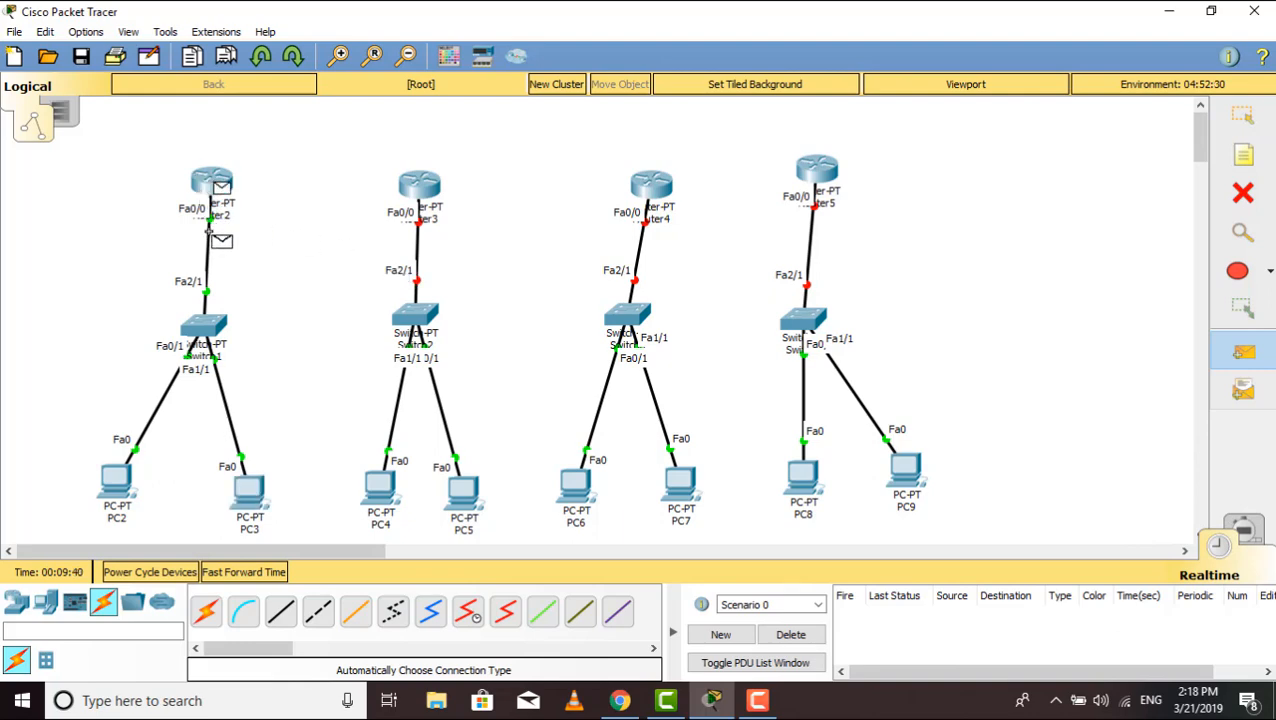
click(245, 488)
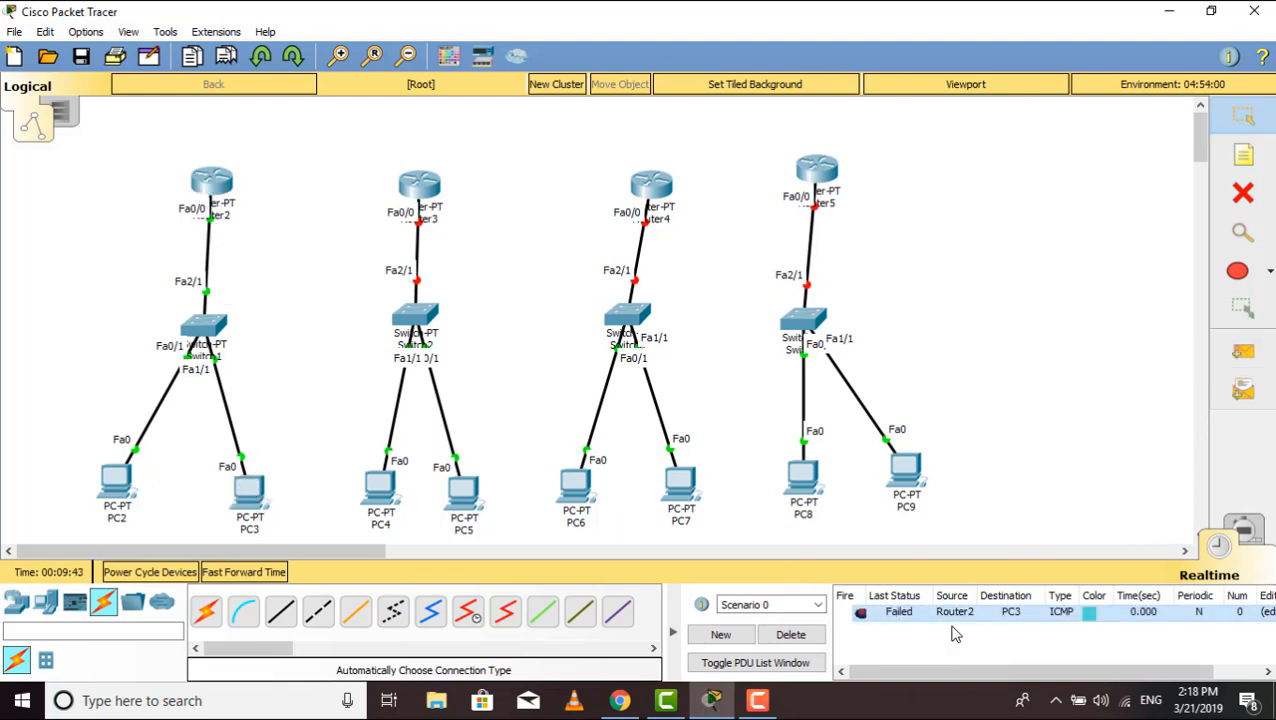
click(1243, 351)
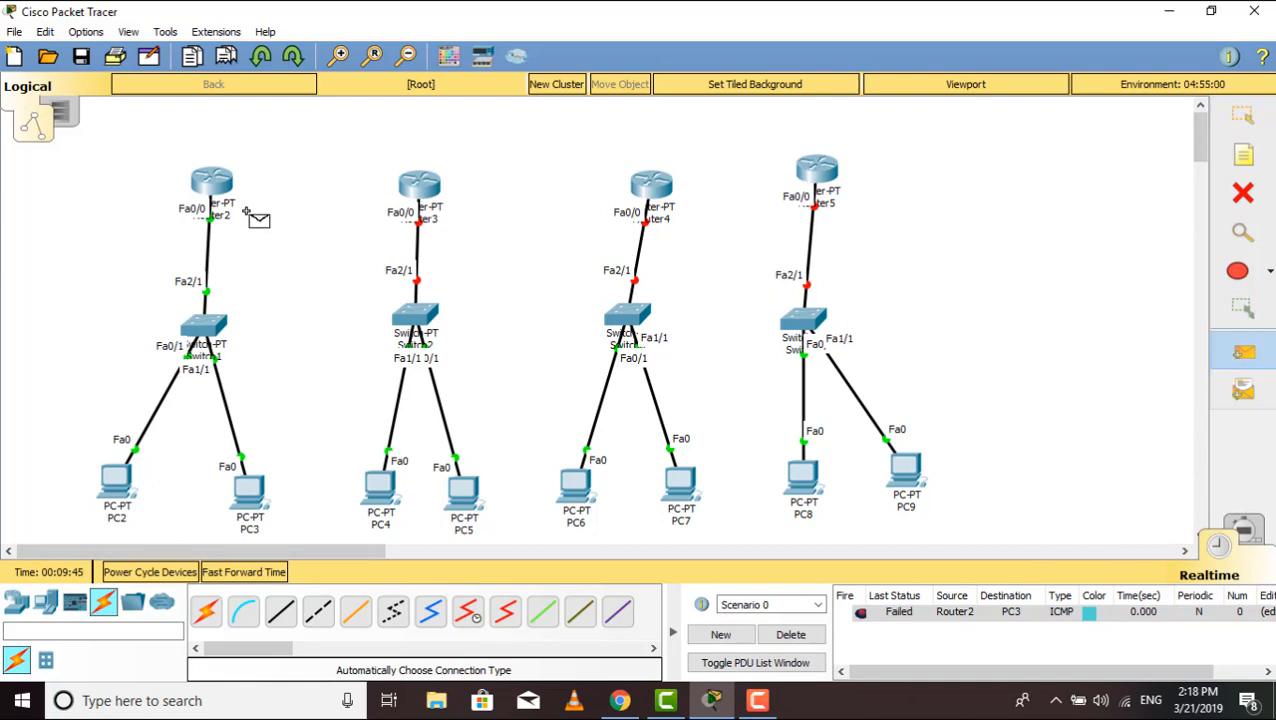
click(208, 190)
click(248, 490)
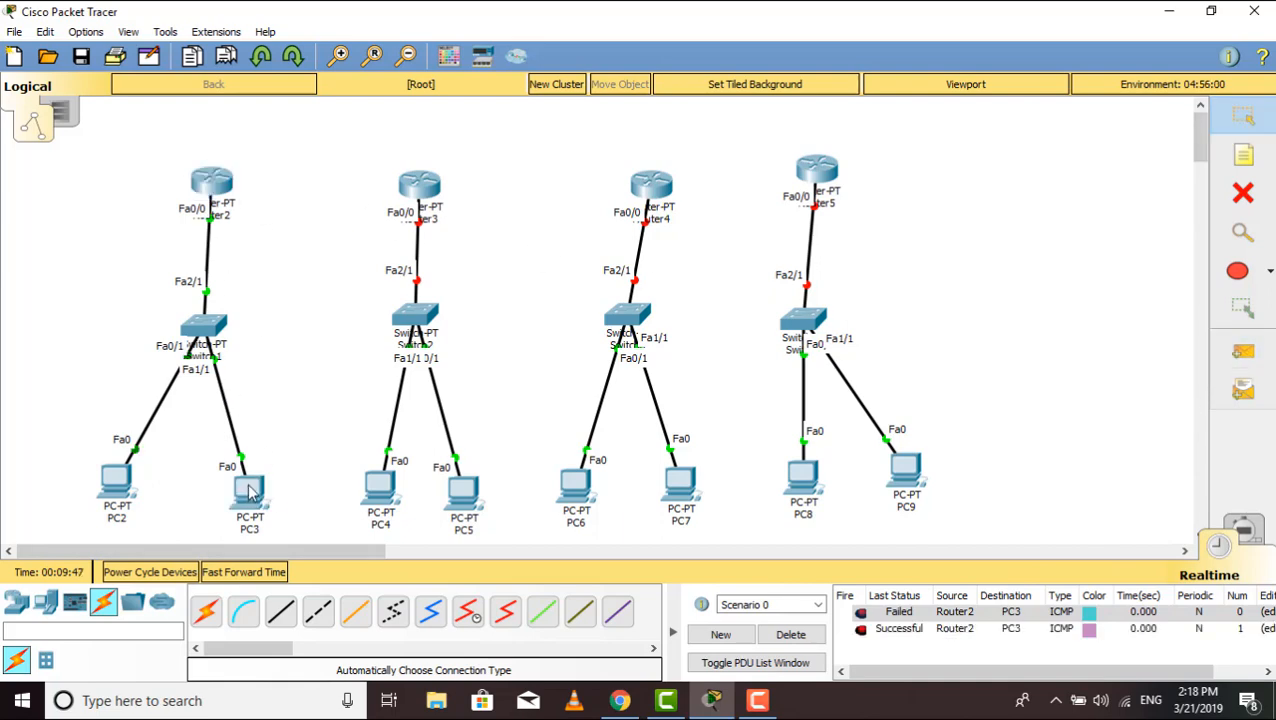
Send simple PDUs from PC2 to Router2 and from PC3 to PC2, and delete the test scenario
click(1243, 351)
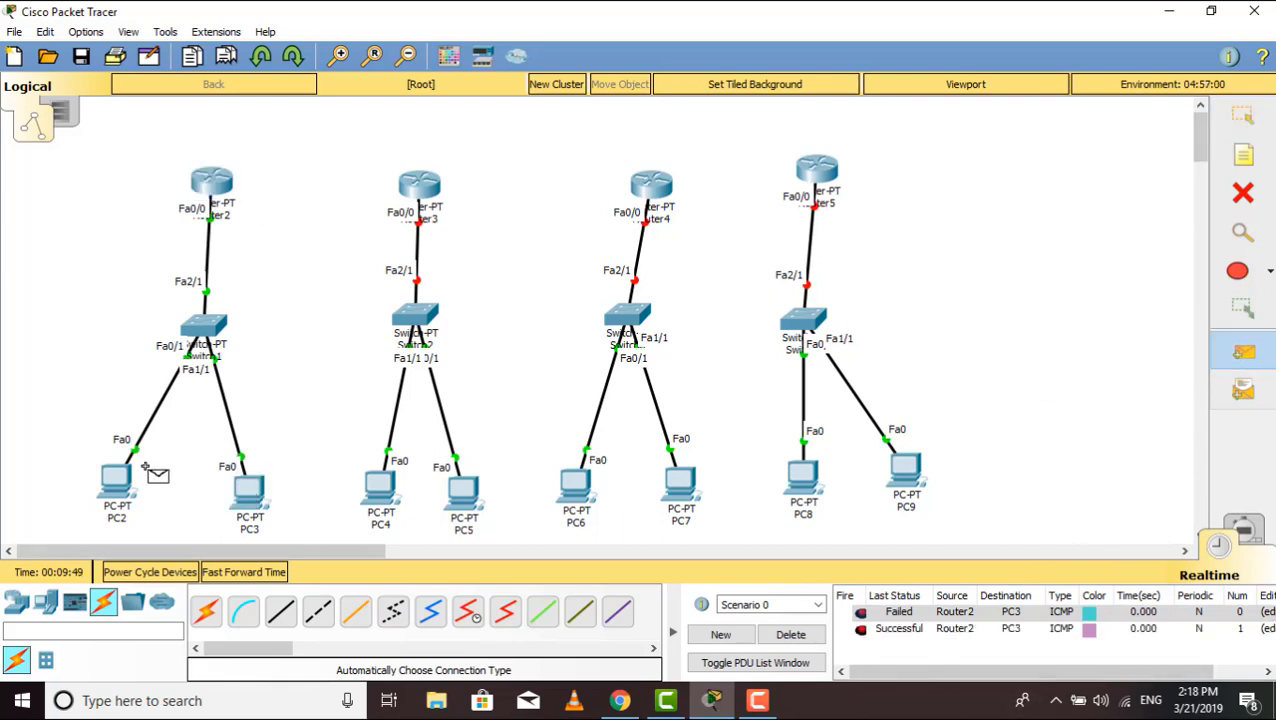
click(115, 484)
click(212, 182)
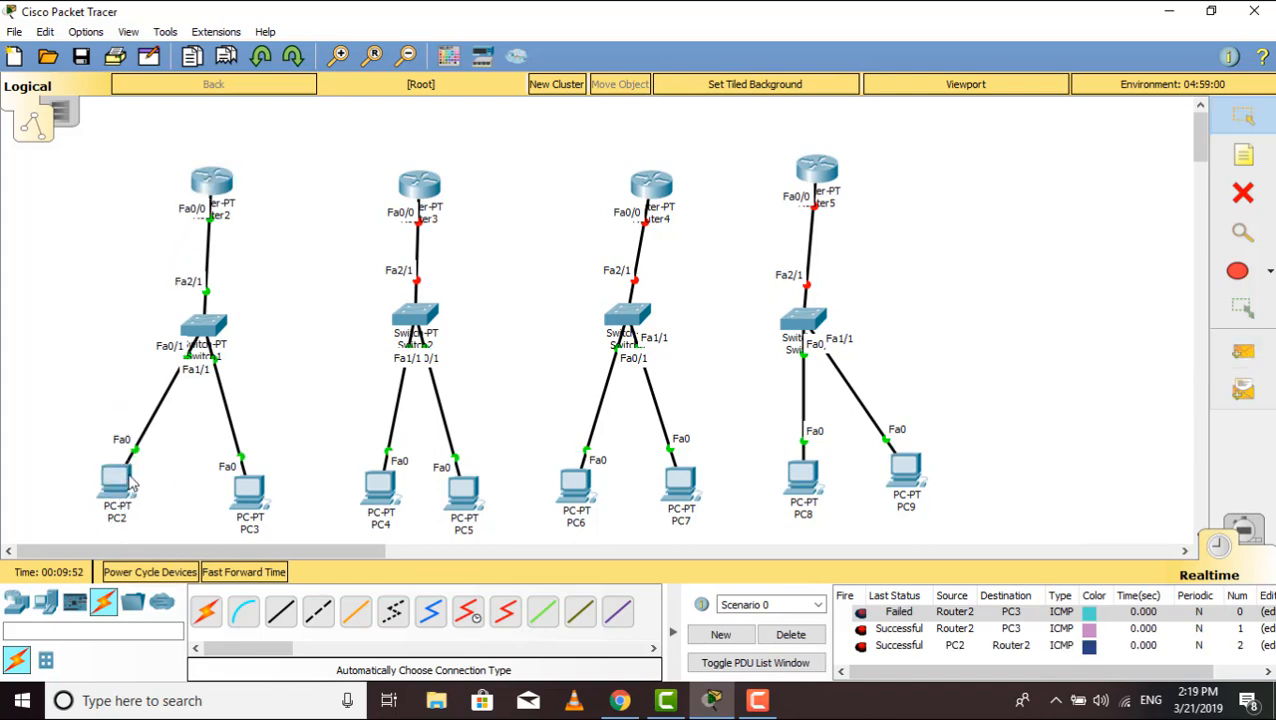
click(1243, 351)
click(251, 502)
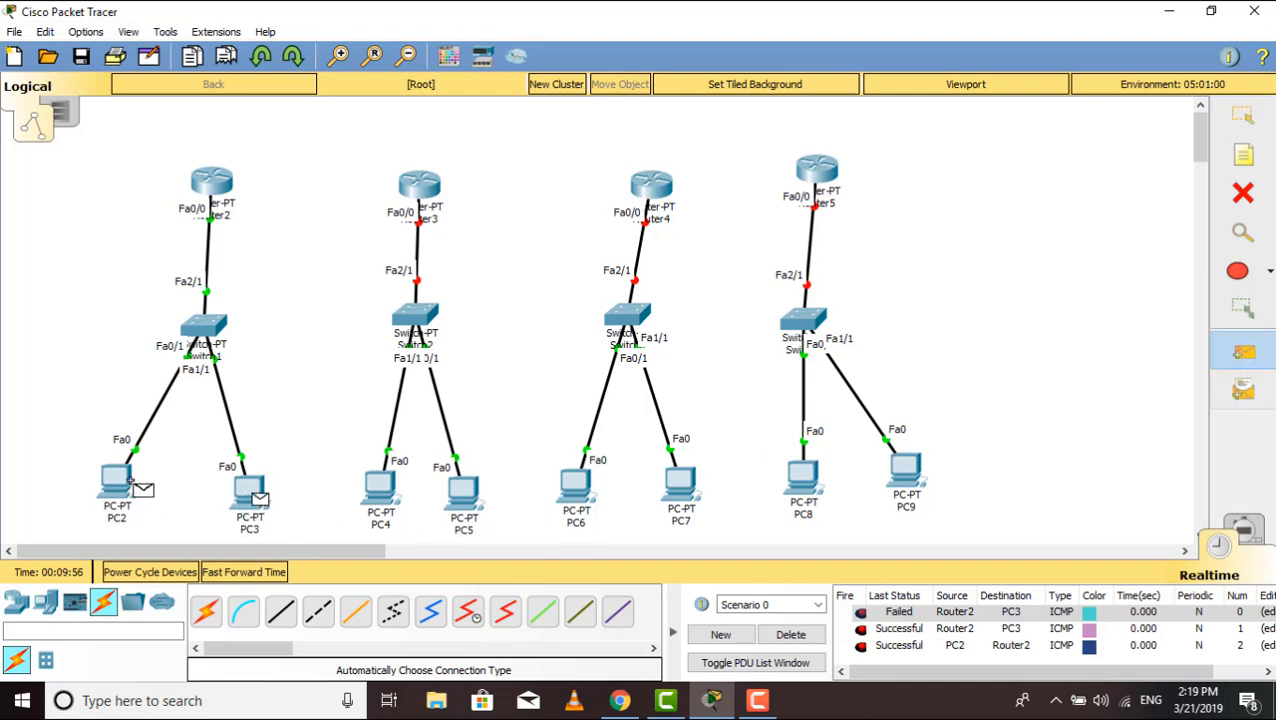
click(115, 481)
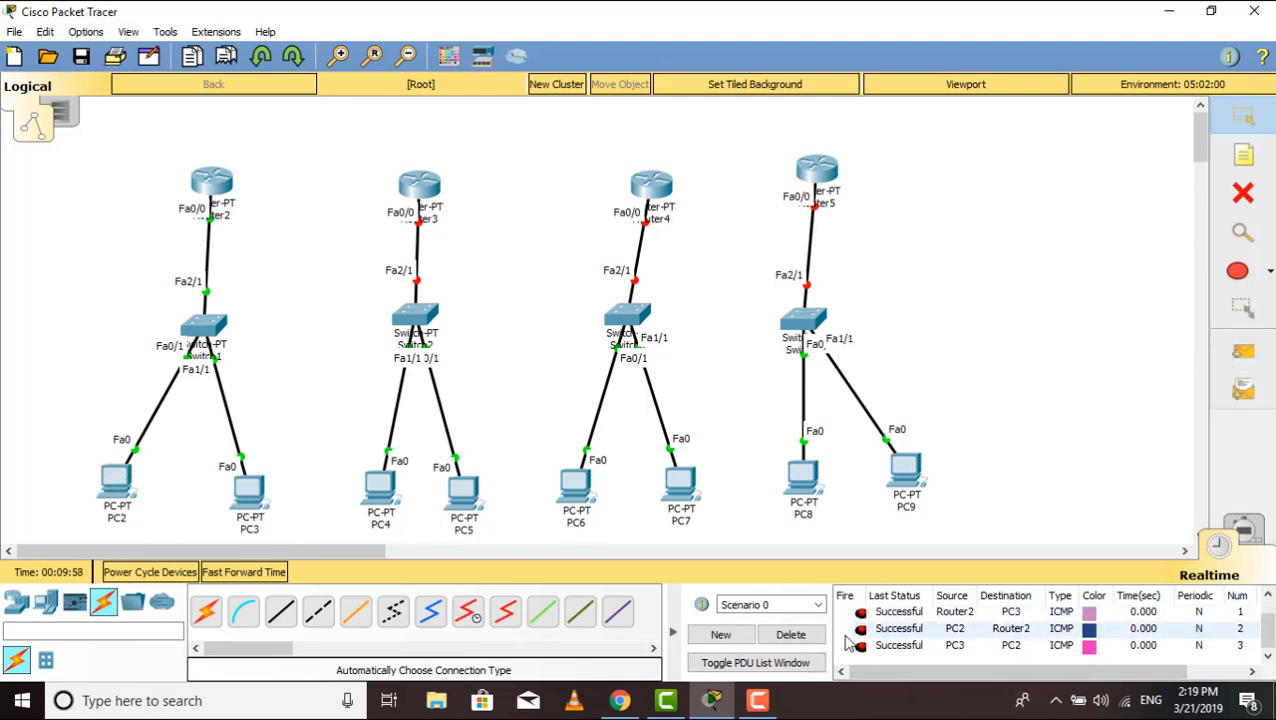
click(790, 636)
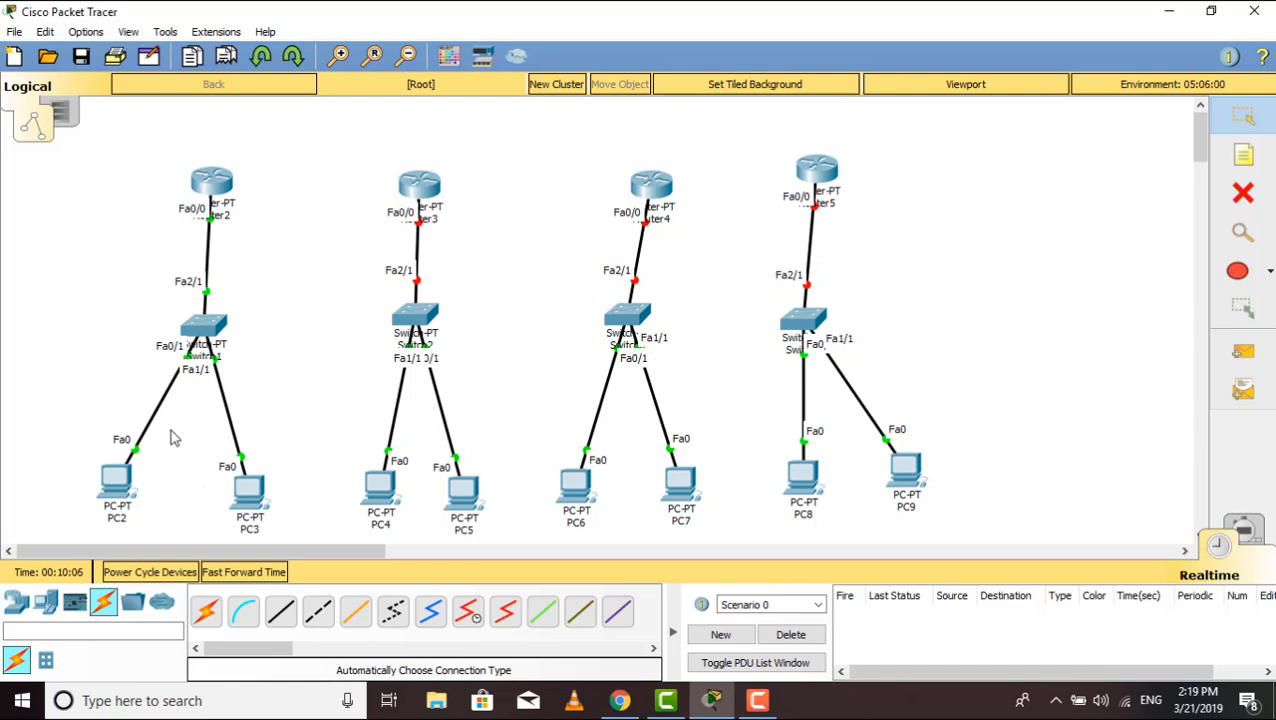
Open the FastEthernet0/0 interface configuration of Router3, with its window placed clear of the router's branch in the topology
click(420, 184)
click(479, 125)
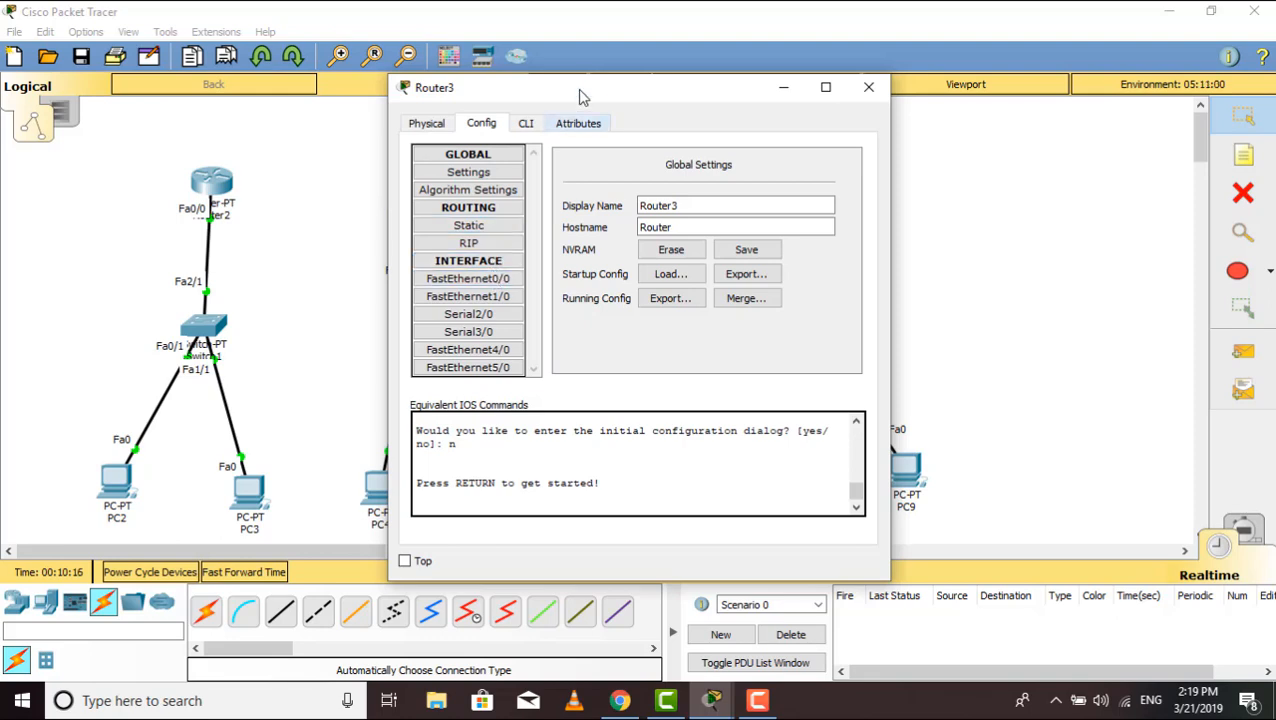
drag(583, 97, 937, 164)
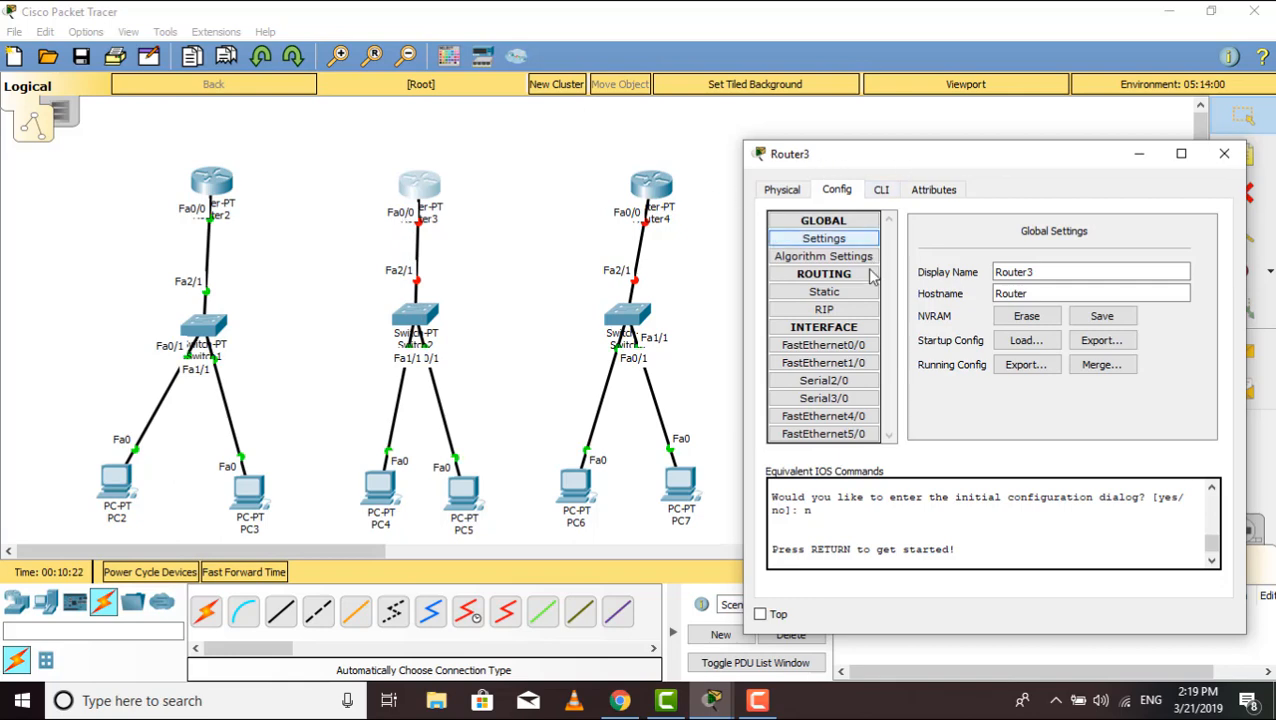
drag(910, 156, 783, 117)
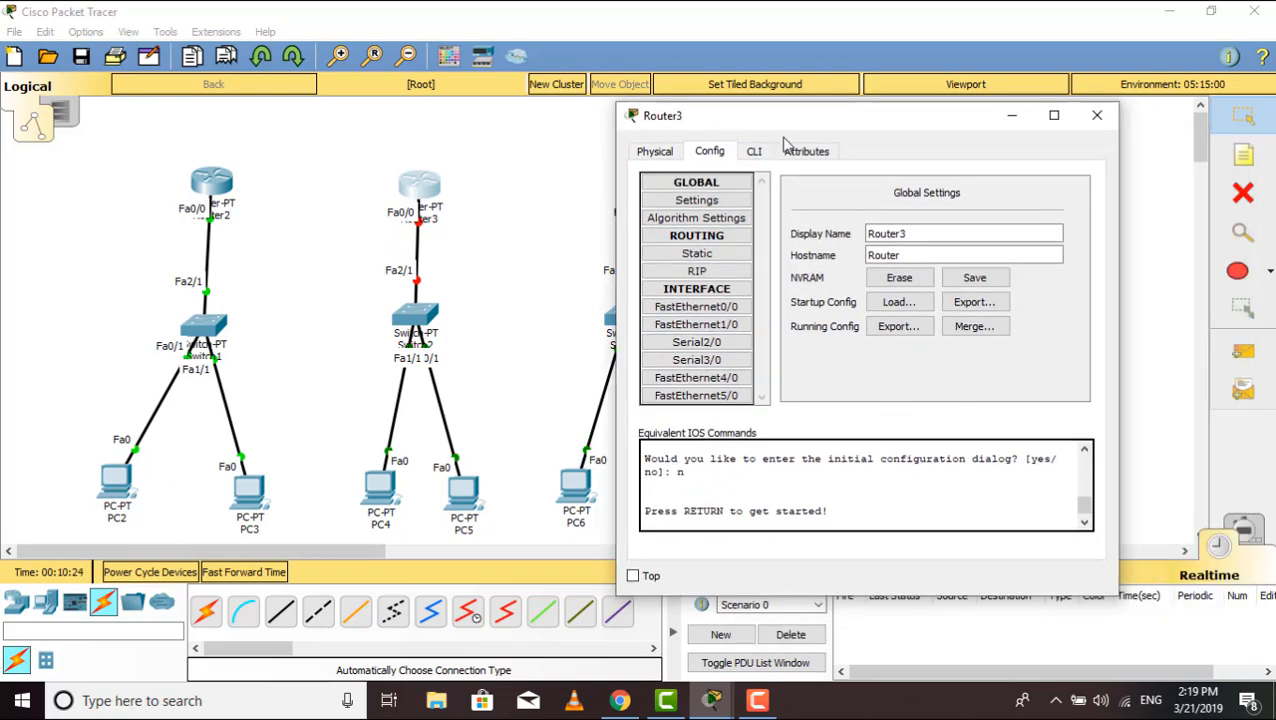
click(697, 288)
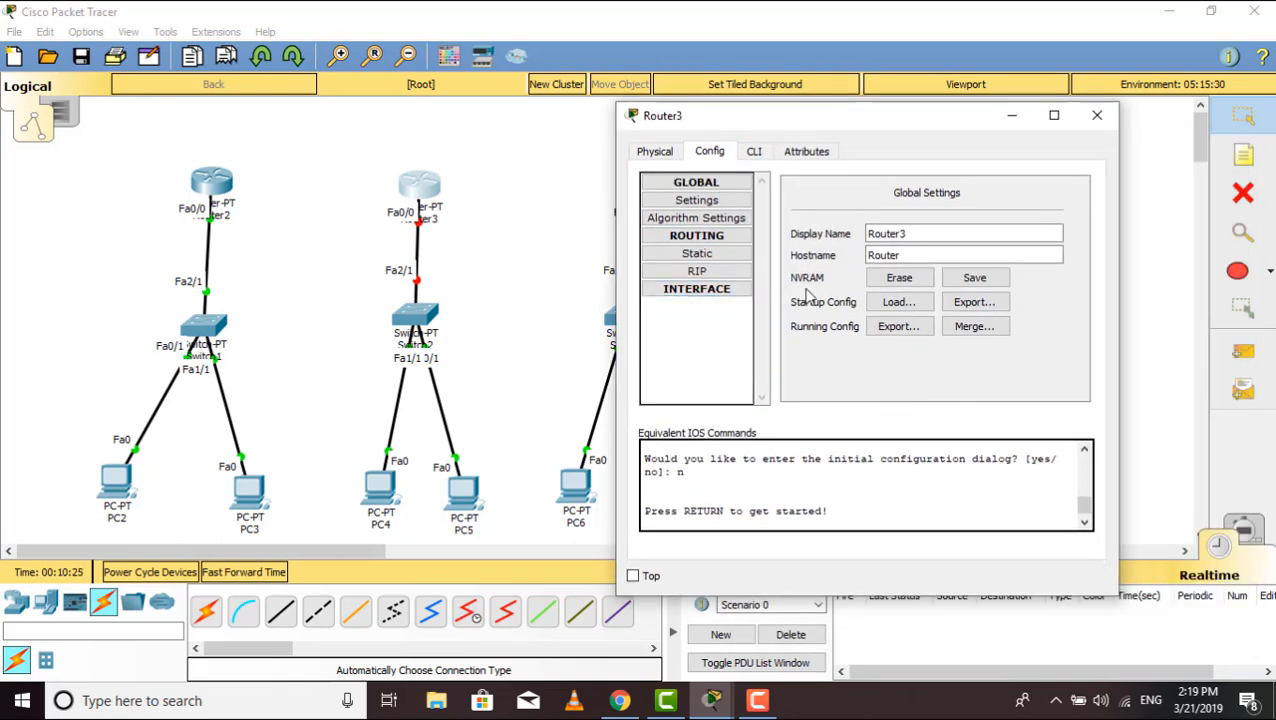
click(712, 236)
click(714, 226)
click(710, 236)
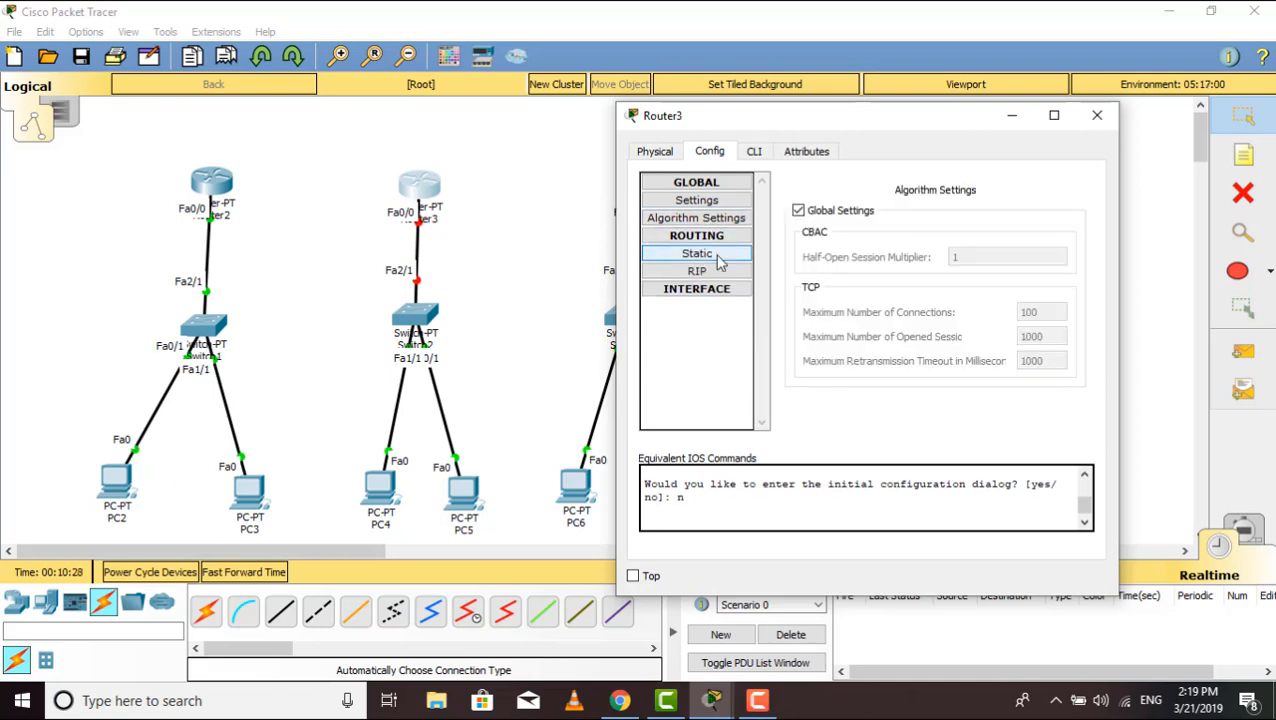
click(712, 288)
click(712, 312)
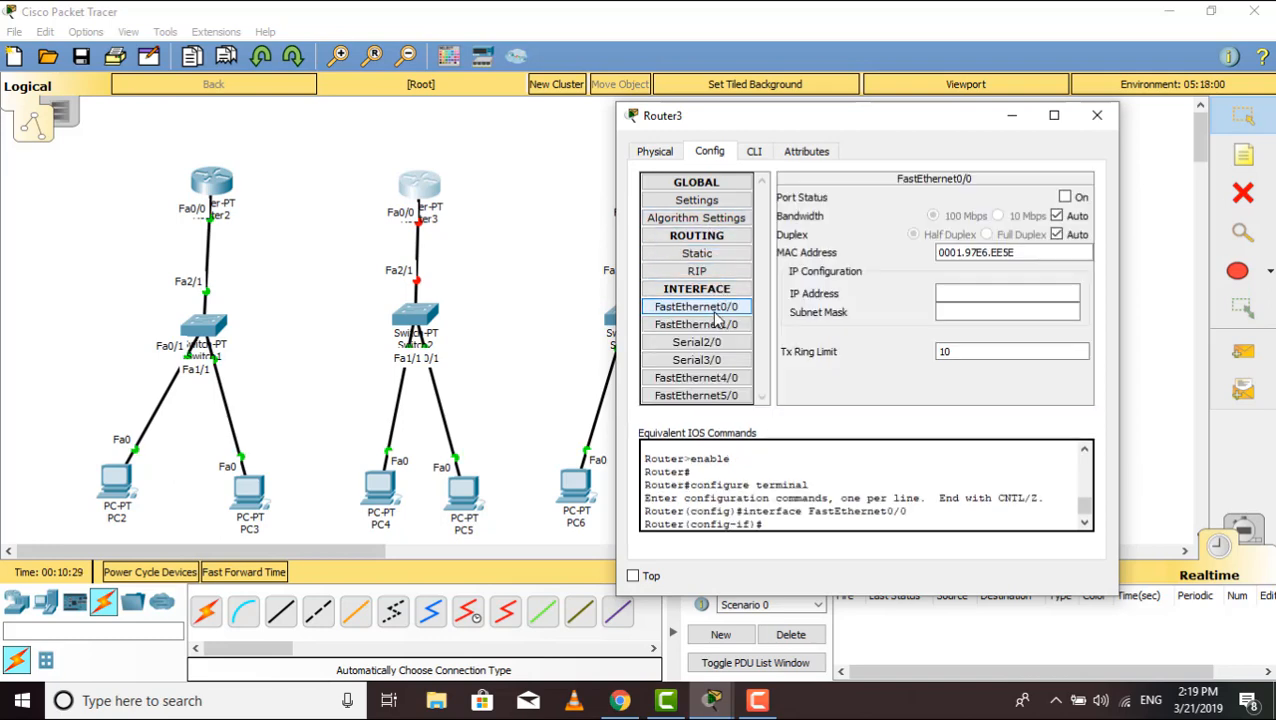
Try to assign the IP address 20.0.0.0 to Router3's FastEthernet0/0 interface and enable the port
click(955, 290)
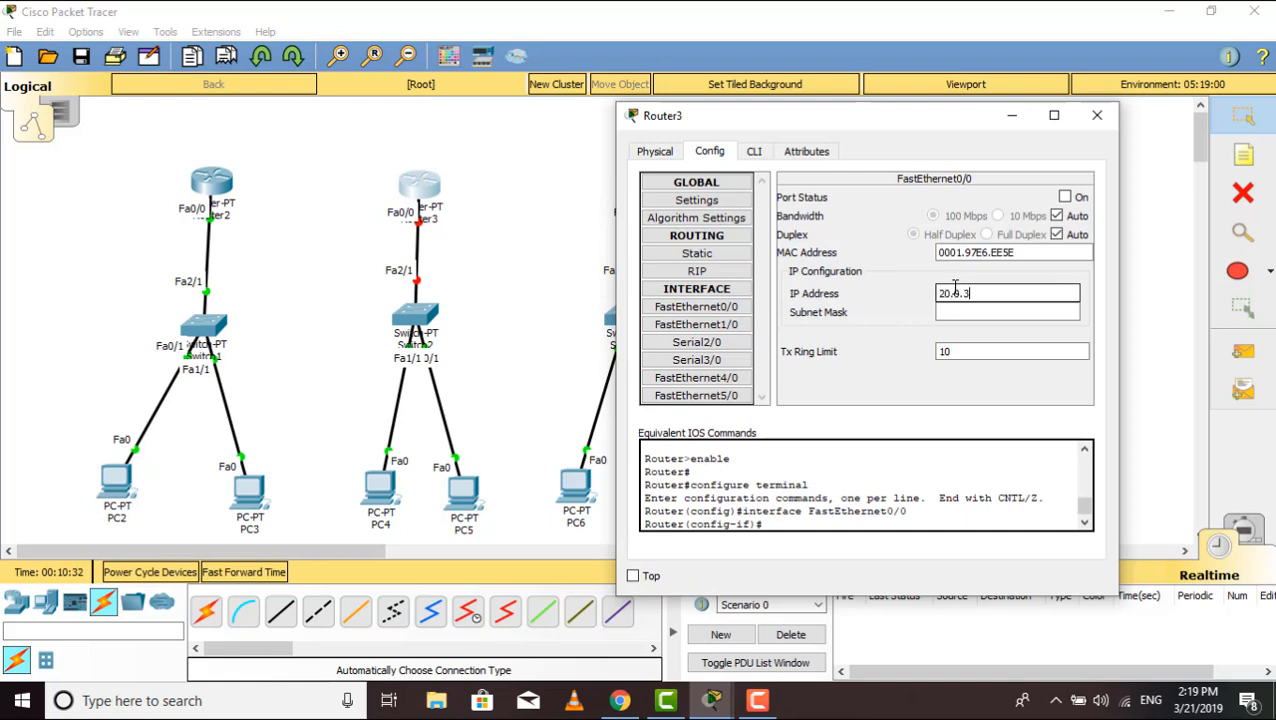
text(20.0.30)
key(BackSpace)
key(BackSpace)
text(0.0)
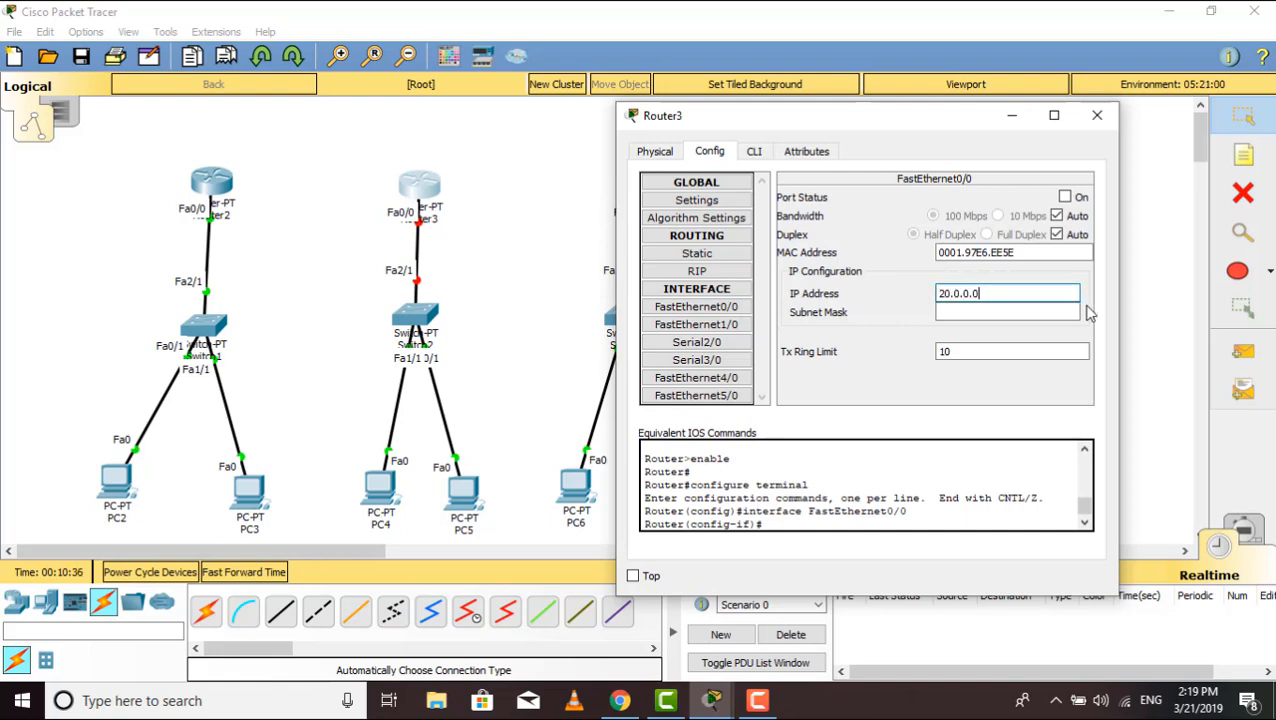
click(1066, 198)
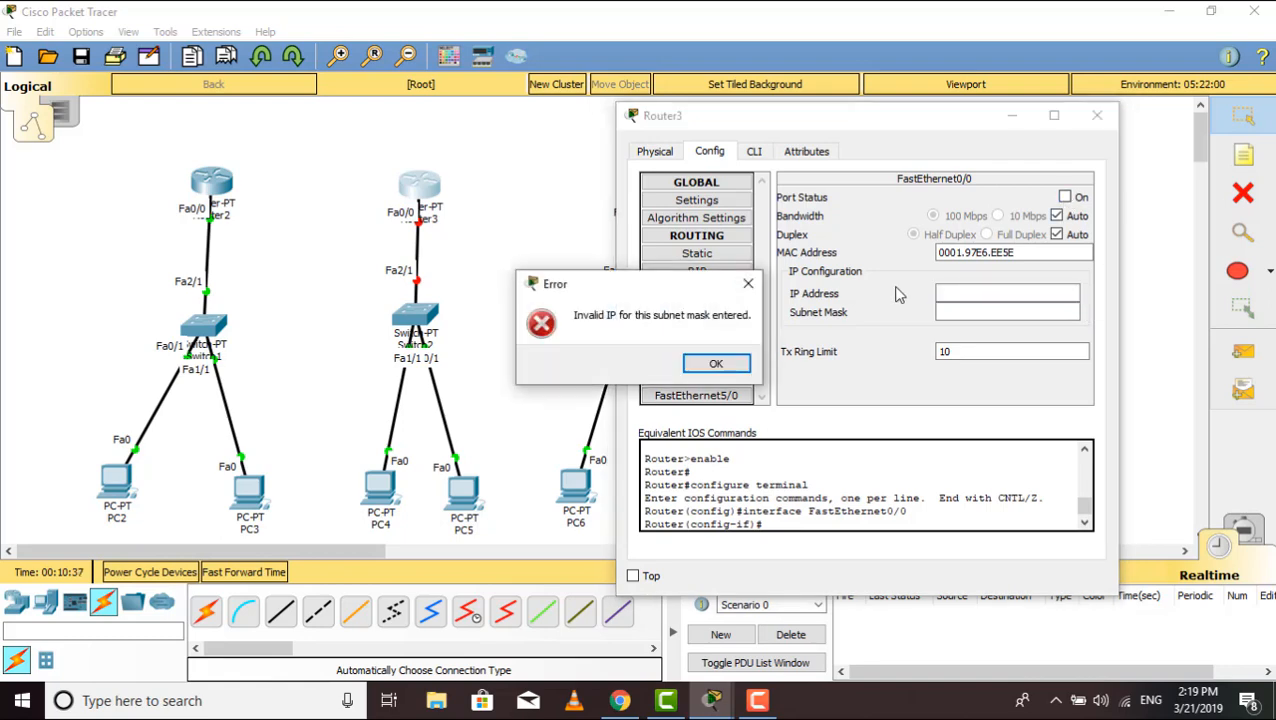
click(740, 362)
Give Router3's FastEthernet0/0 the IP address 20.0.0.1 with subnet mask 255.0.0.0 and turn the port on
click(973, 294)
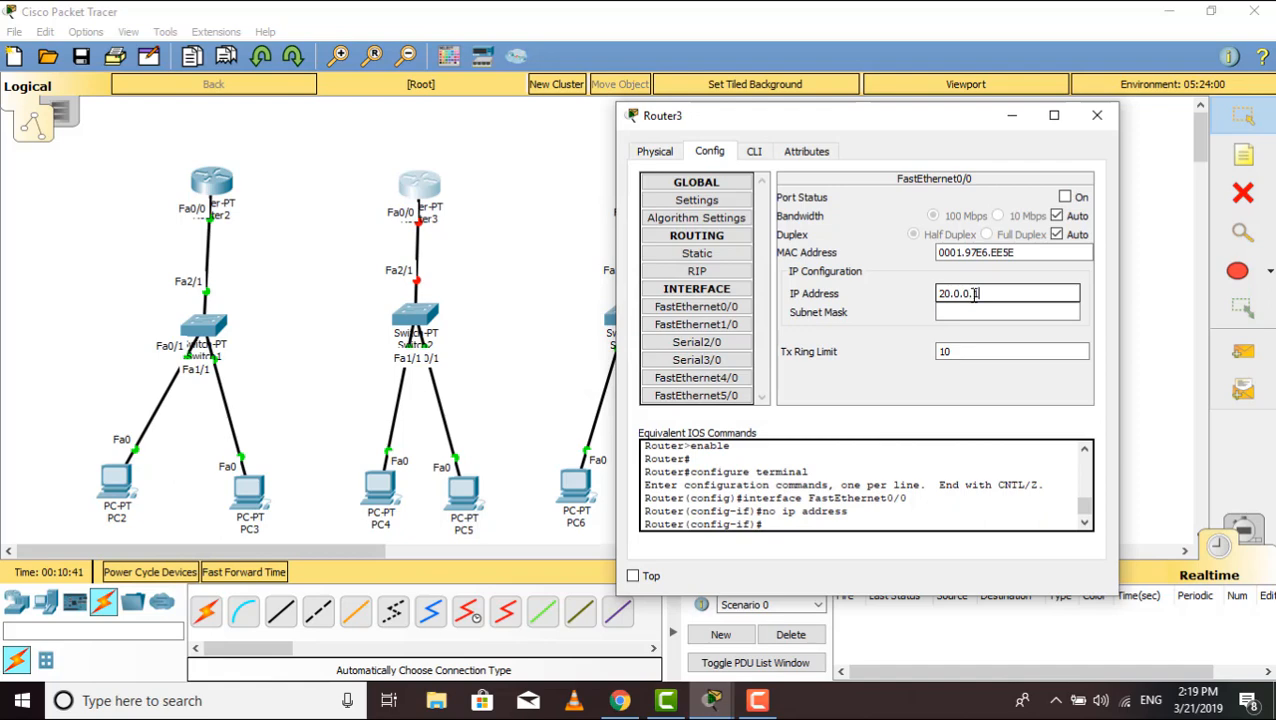
text(20.0.0.1)
key(Tab)
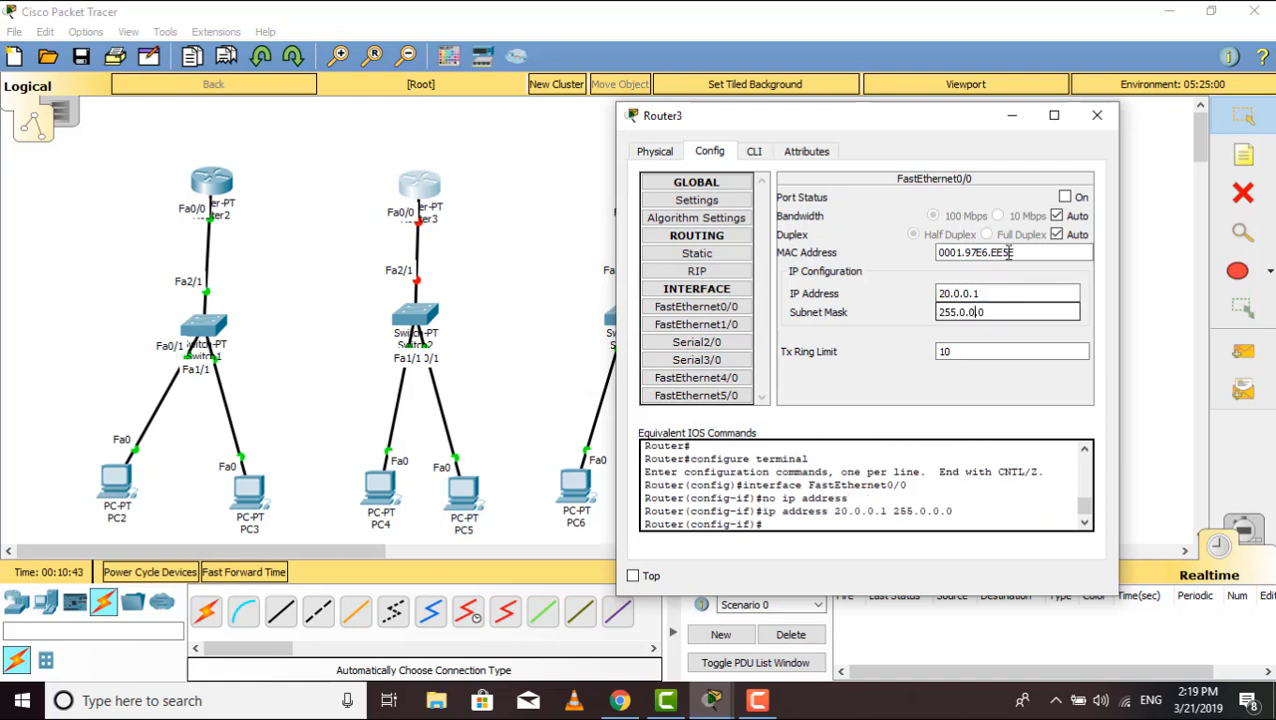
click(1066, 197)
click(1096, 117)
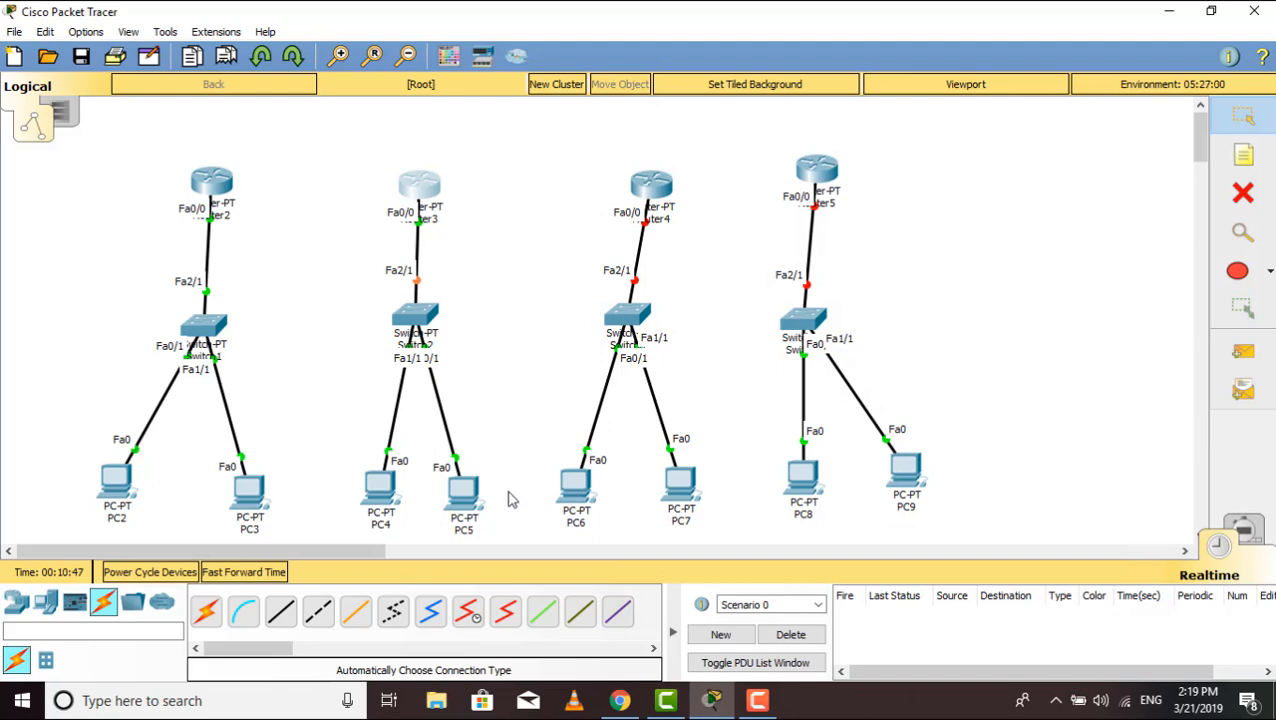
Give PC4 the static IP address 20.0.0.2, subnet mask 255.0.0.0 and default gateway 20.0.0.1
click(381, 490)
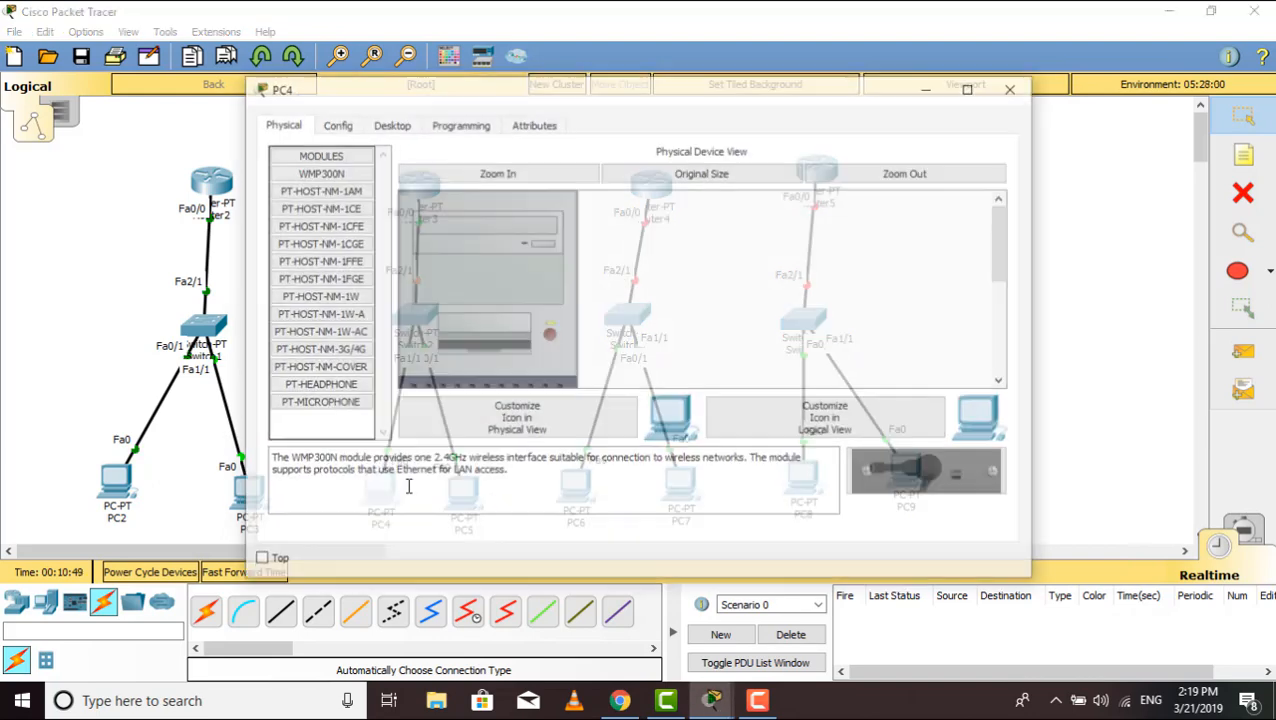
click(350, 125)
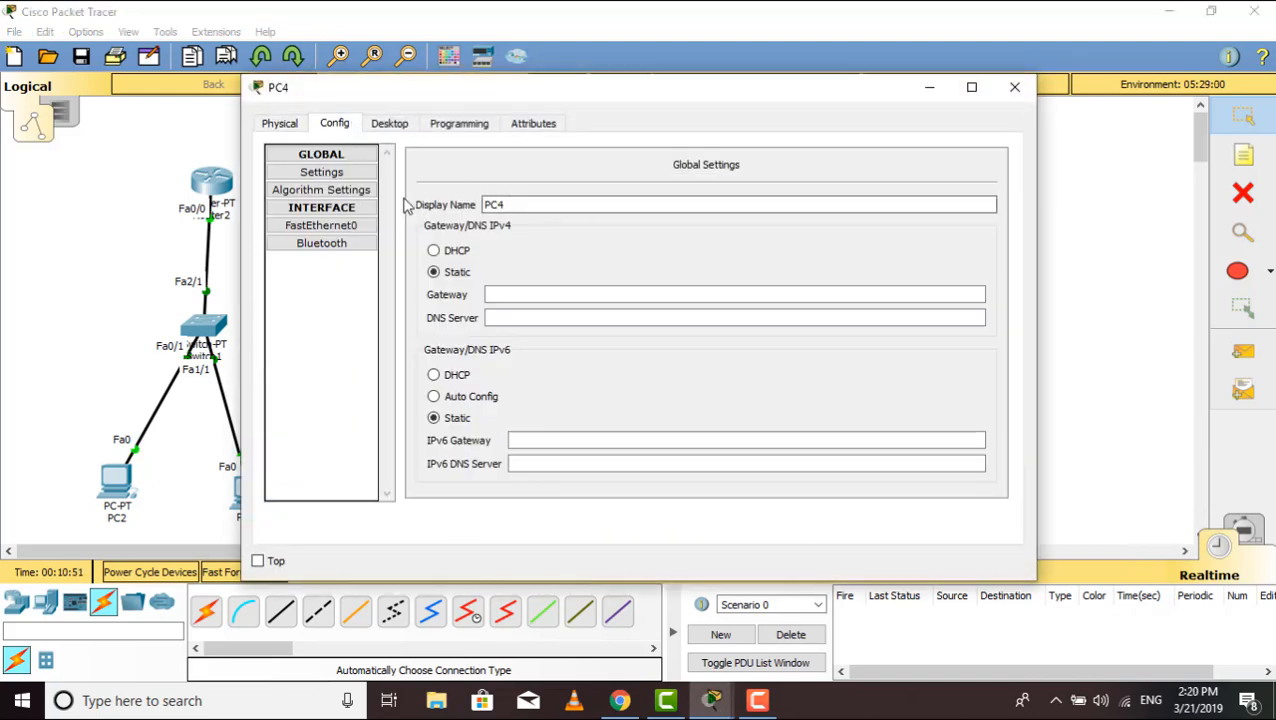
click(389, 124)
click(345, 190)
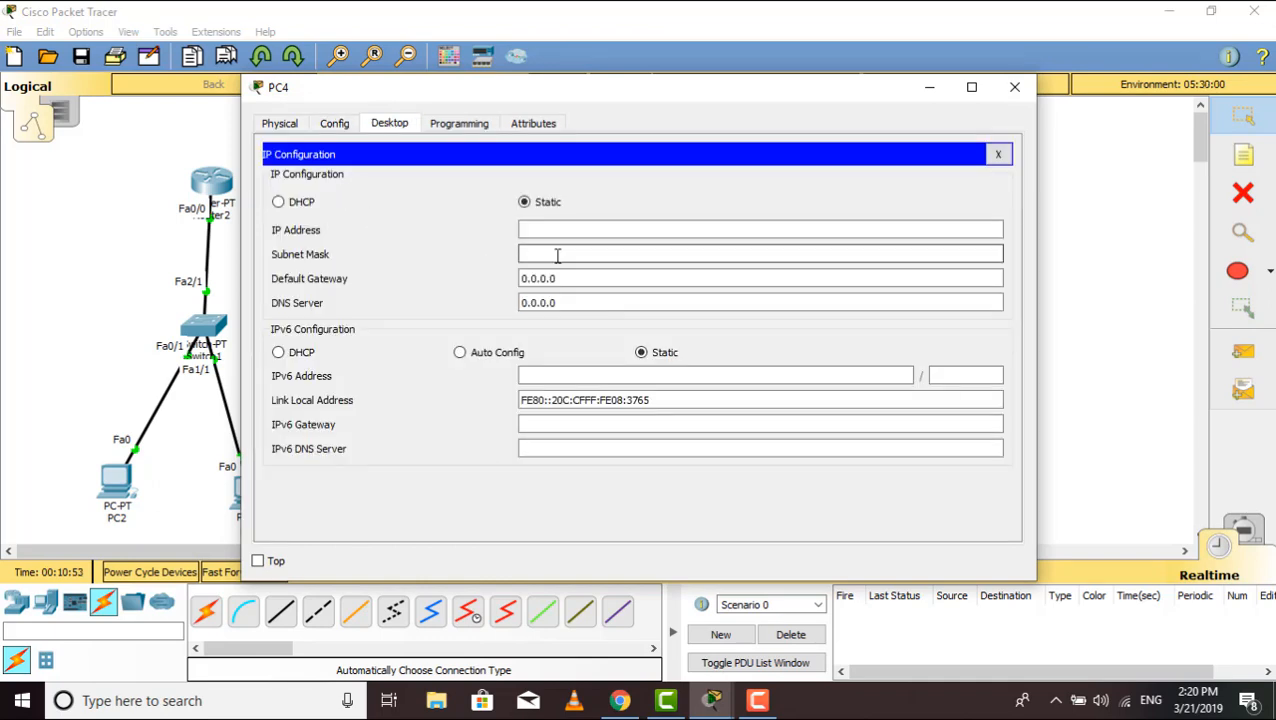
click(567, 229)
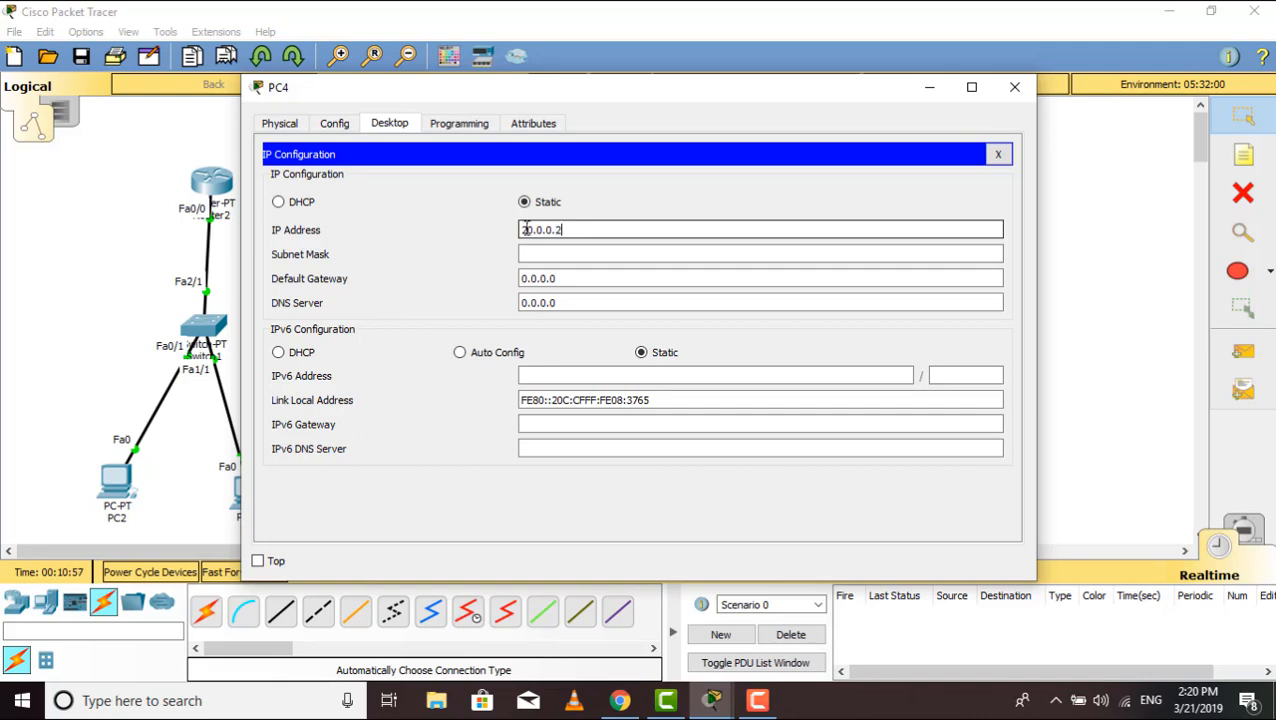
click(528, 278)
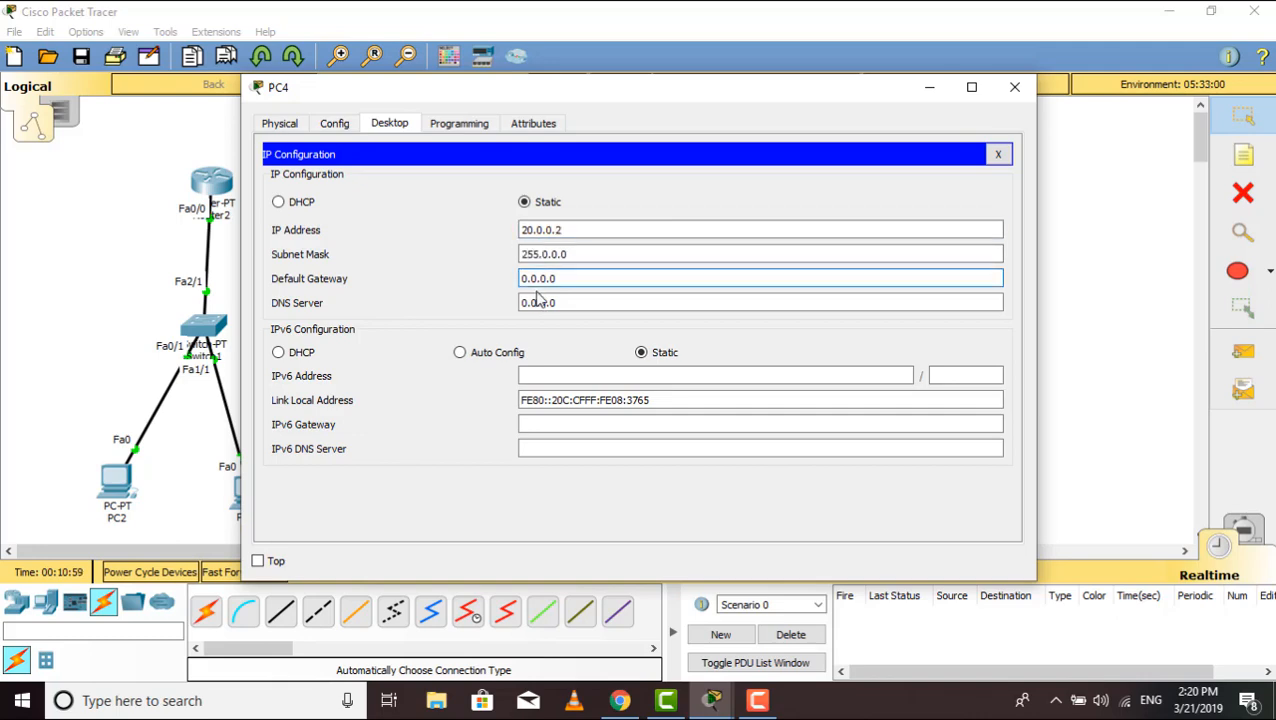
text(2)
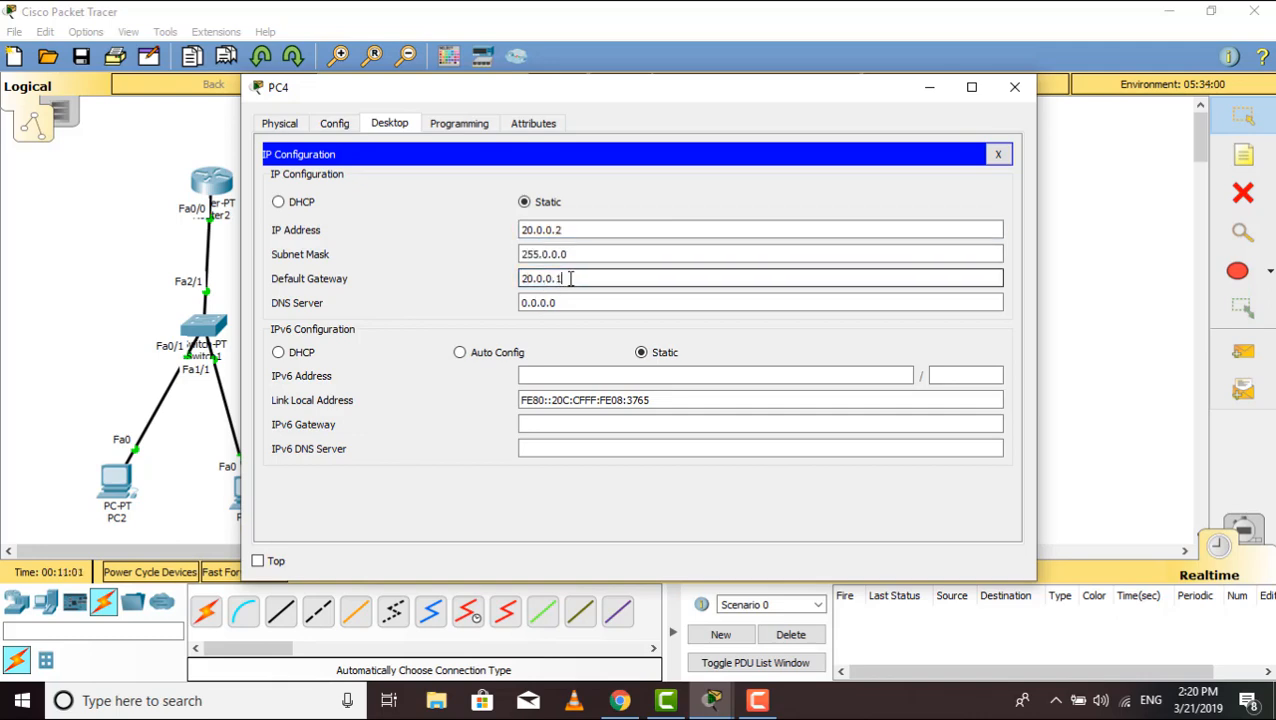
click(1014, 87)
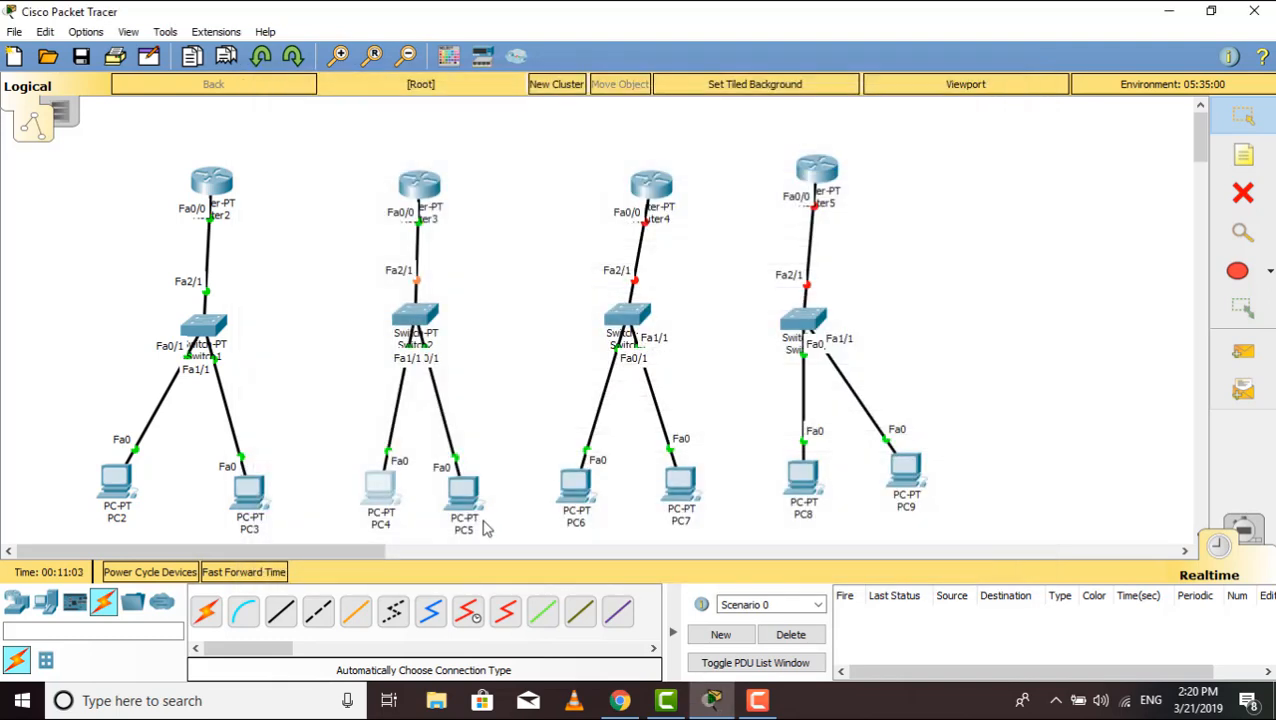
Give PC5 the static IP address 20.0.0.3 with subnet mask 255.0.0.0 and fill in its default gateway
click(463, 497)
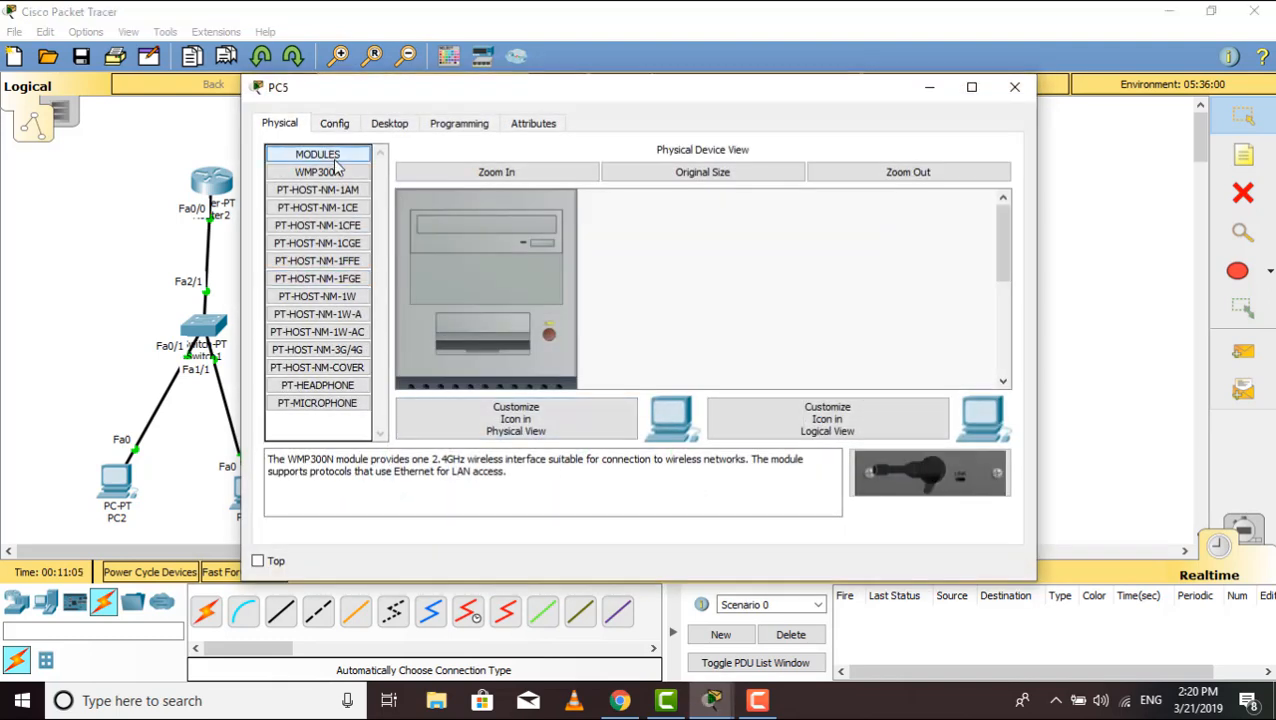
click(388, 124)
click(333, 218)
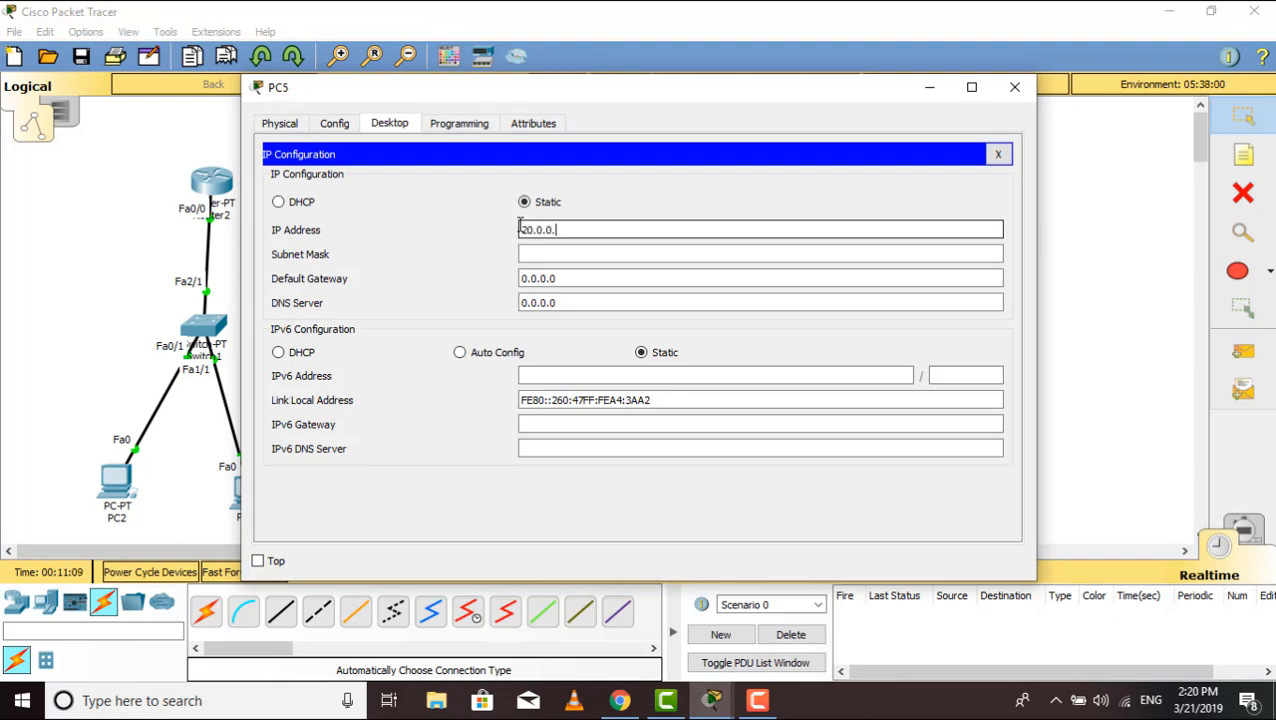
key(Tab)
click(521, 279)
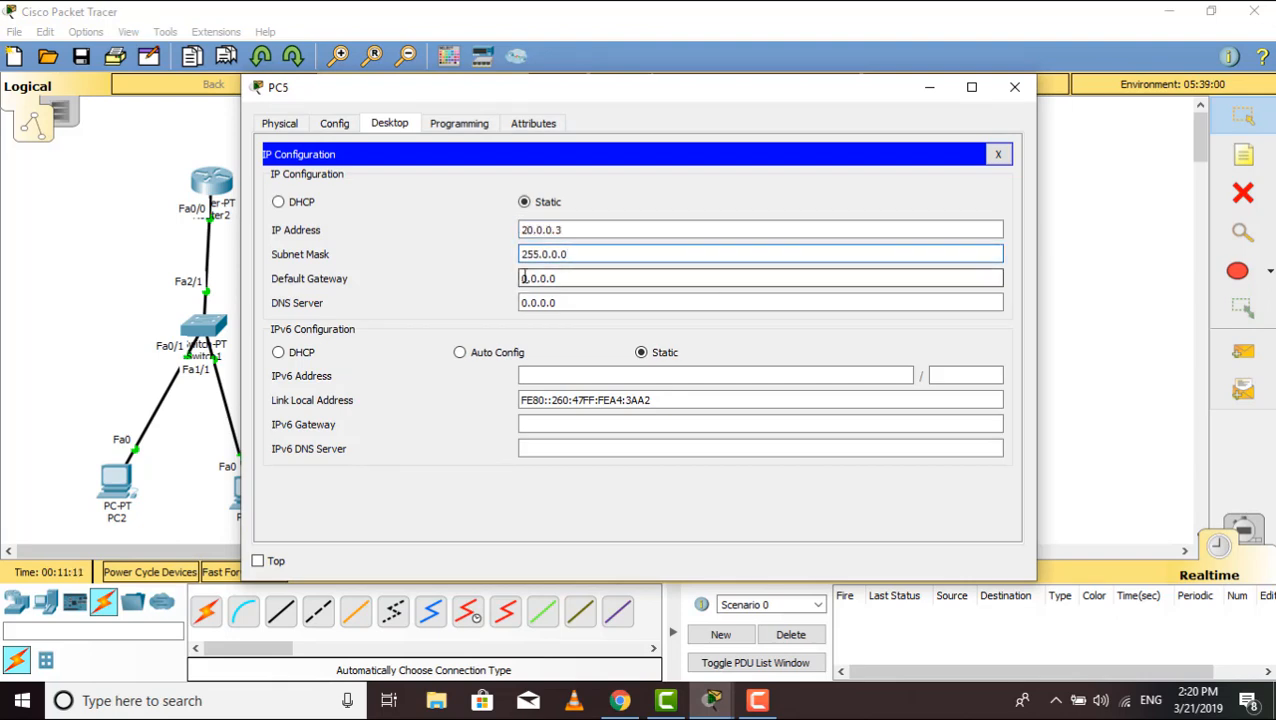
text(2)
click(603, 279)
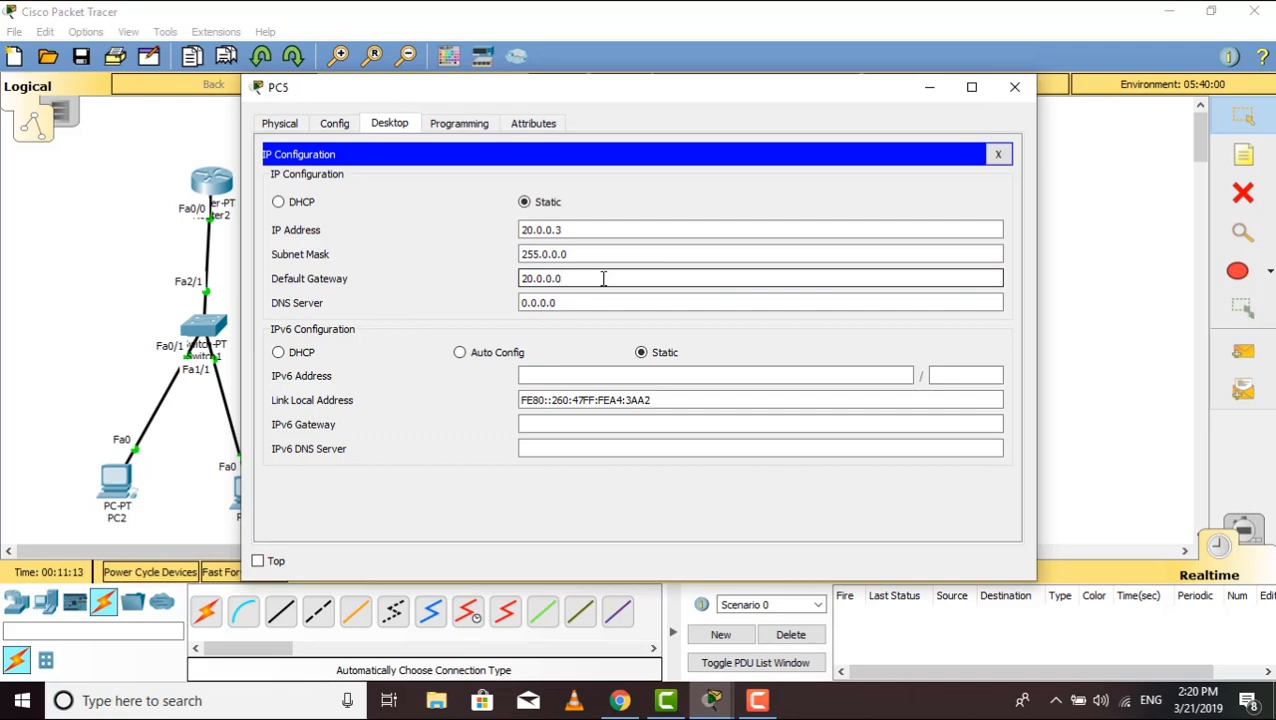
click(1014, 87)
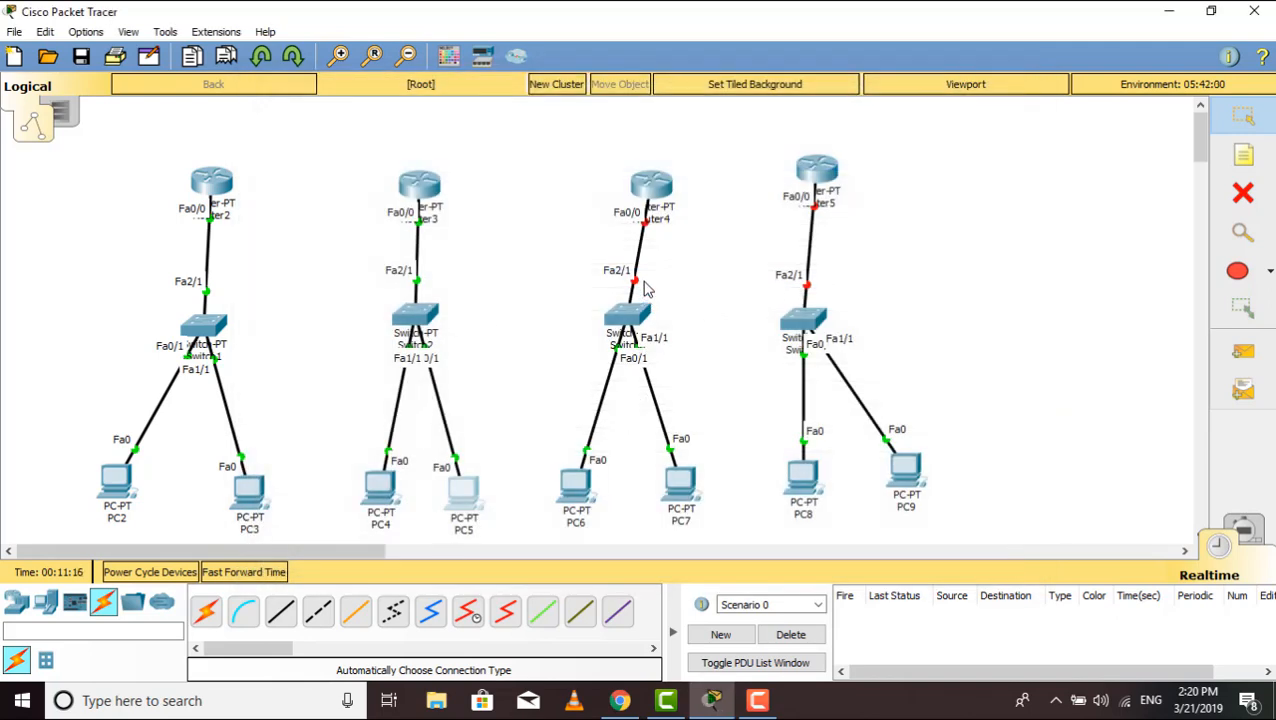
Give Router4's FastEthernet0/0 the IP address 30.0.0.1 with subnet mask 255.0.0.0 and turn the port on
click(650, 188)
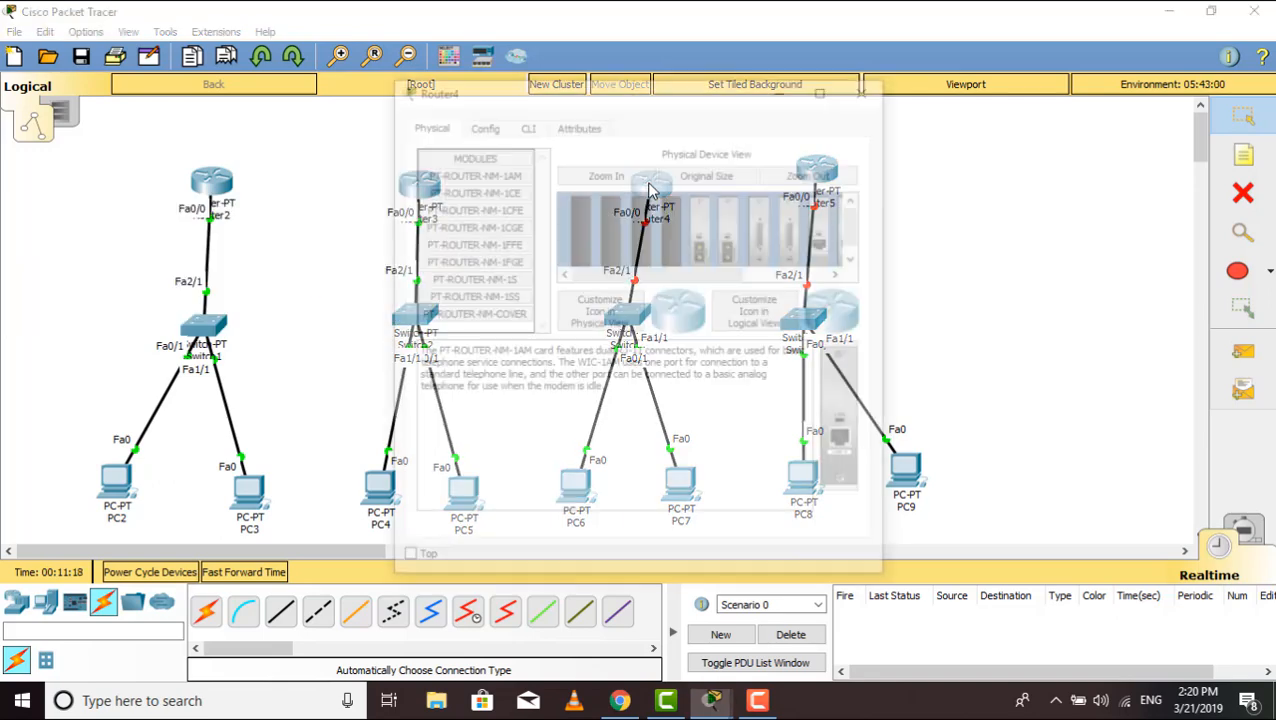
click(483, 127)
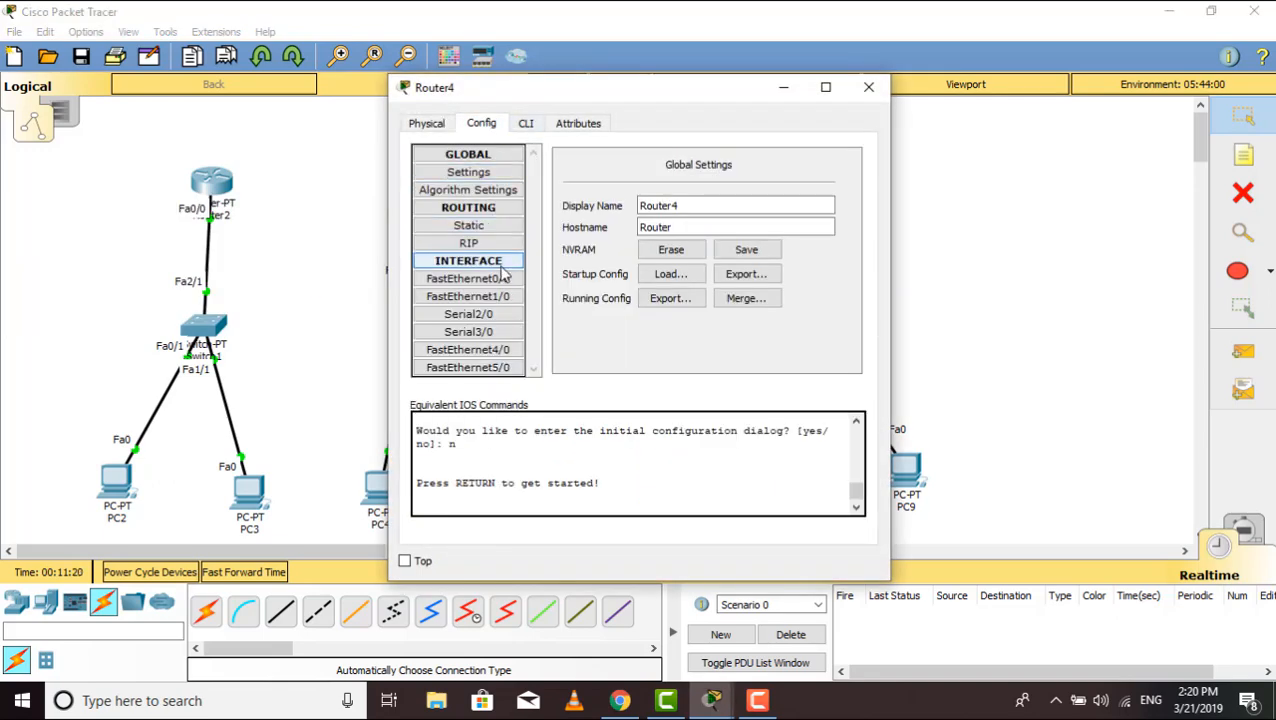
click(466, 279)
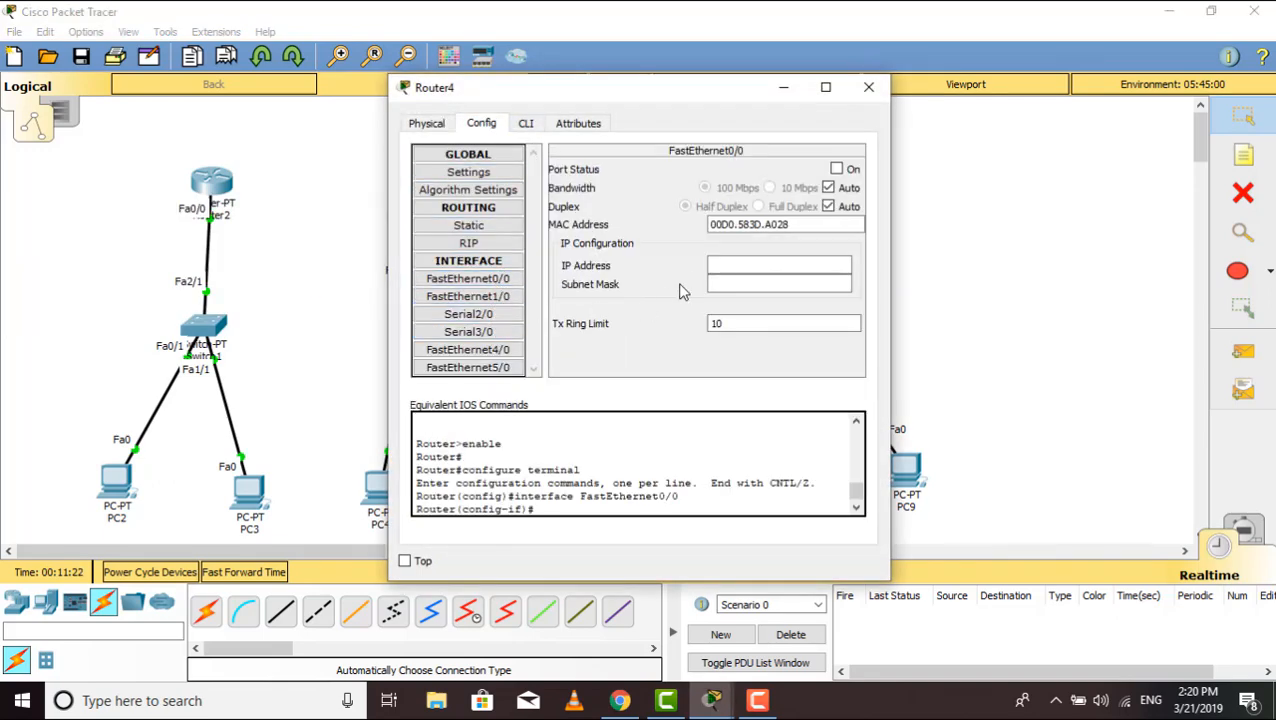
click(718, 265)
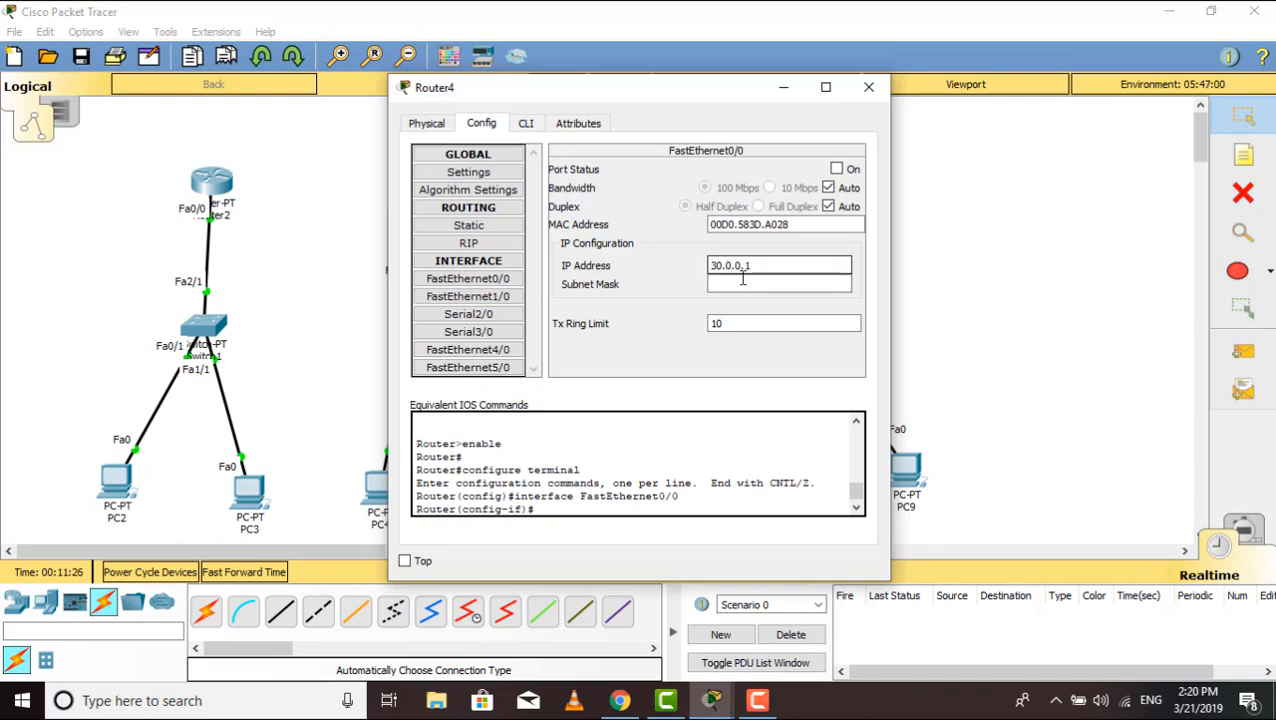
click(740, 284)
click(837, 170)
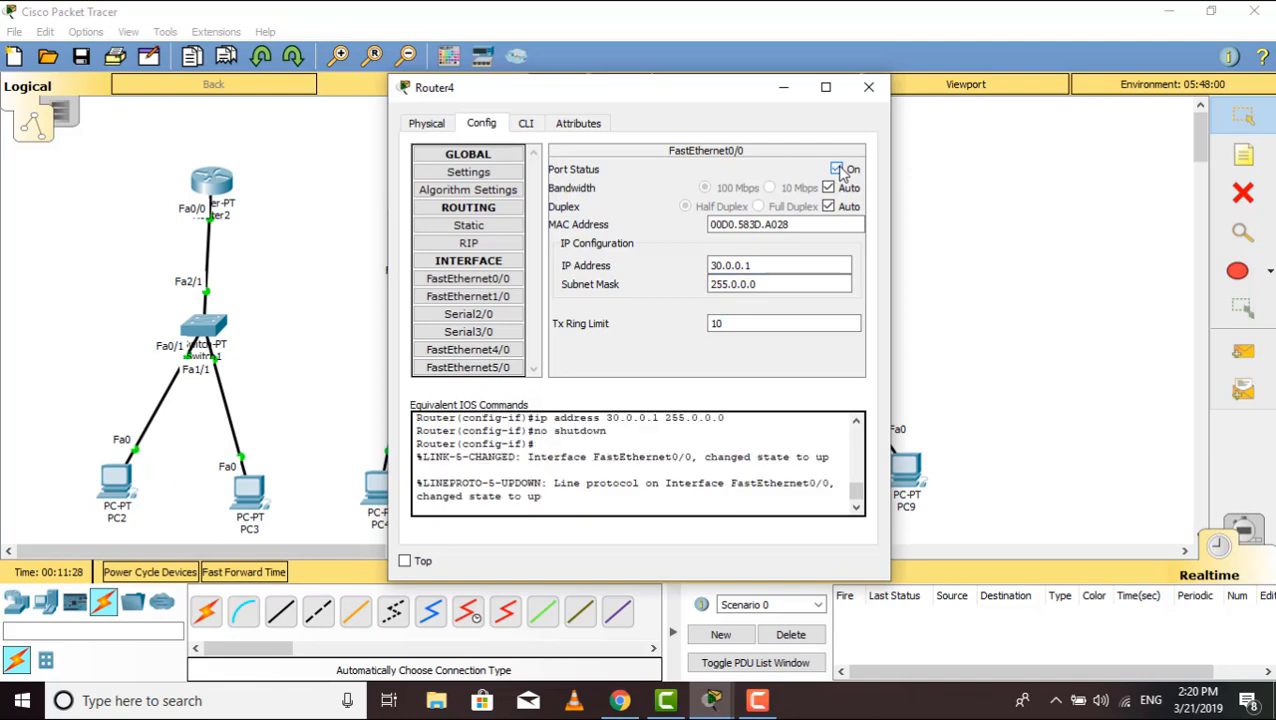
click(868, 87)
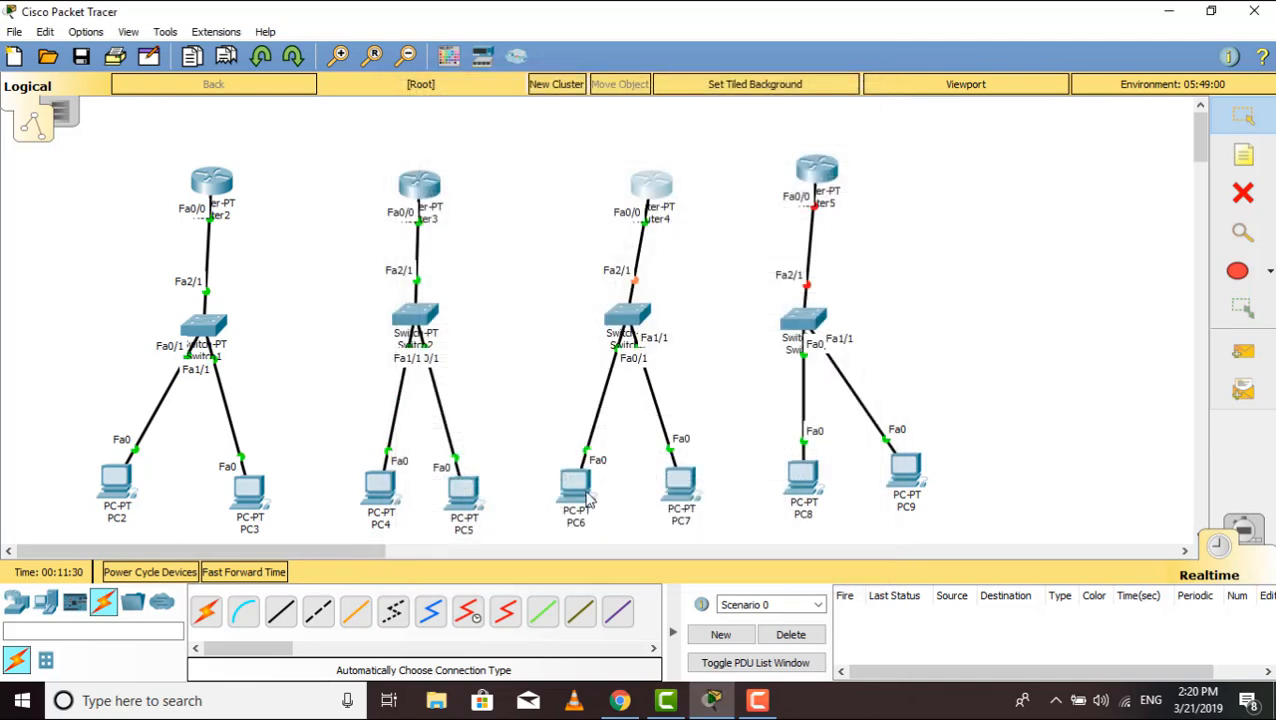
Give PC6 the static IP address 30.0.0.2, subnet mask 255.0.0.0 and default gateway 30.0.0.1
click(576, 486)
click(386, 126)
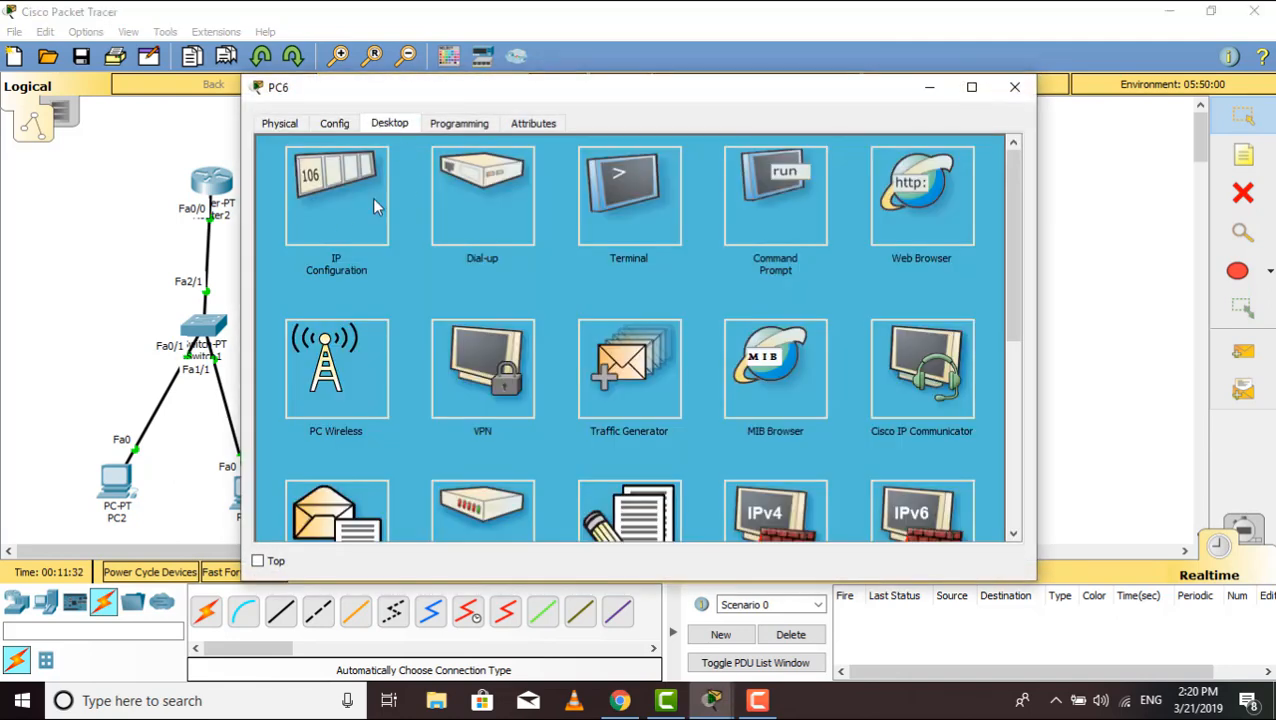
click(375, 206)
click(562, 231)
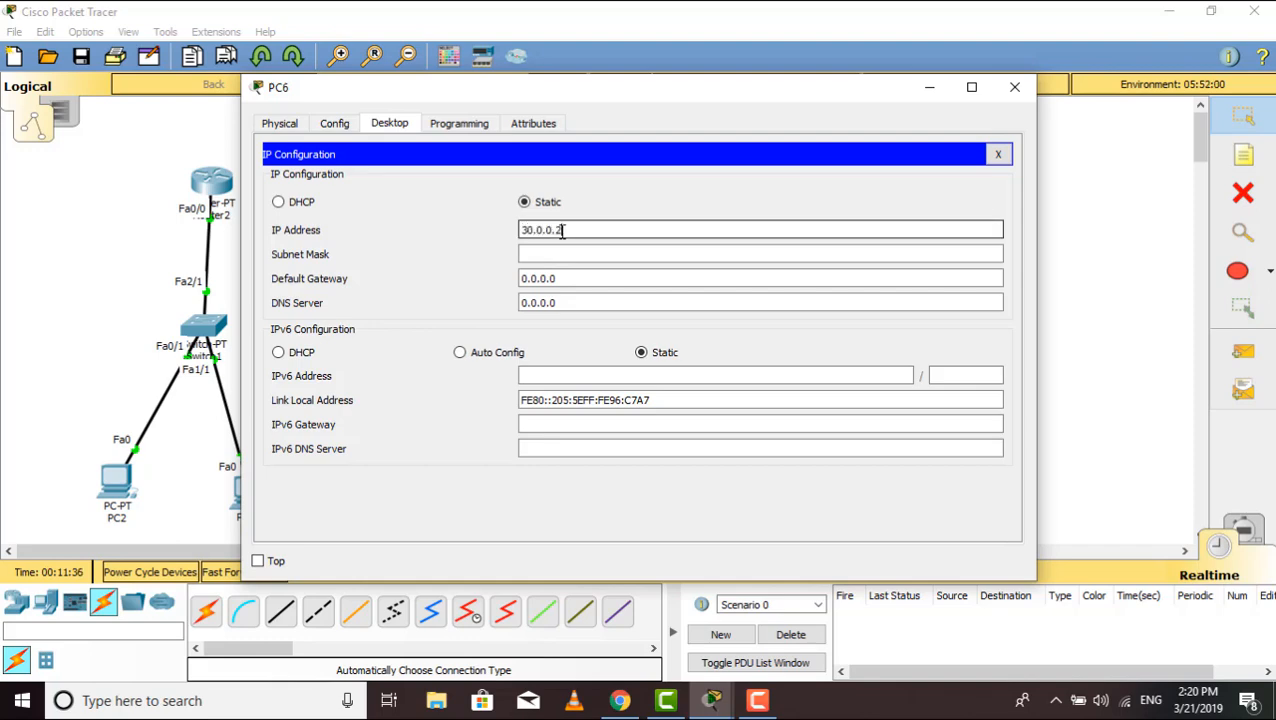
click(523, 278)
text(3)
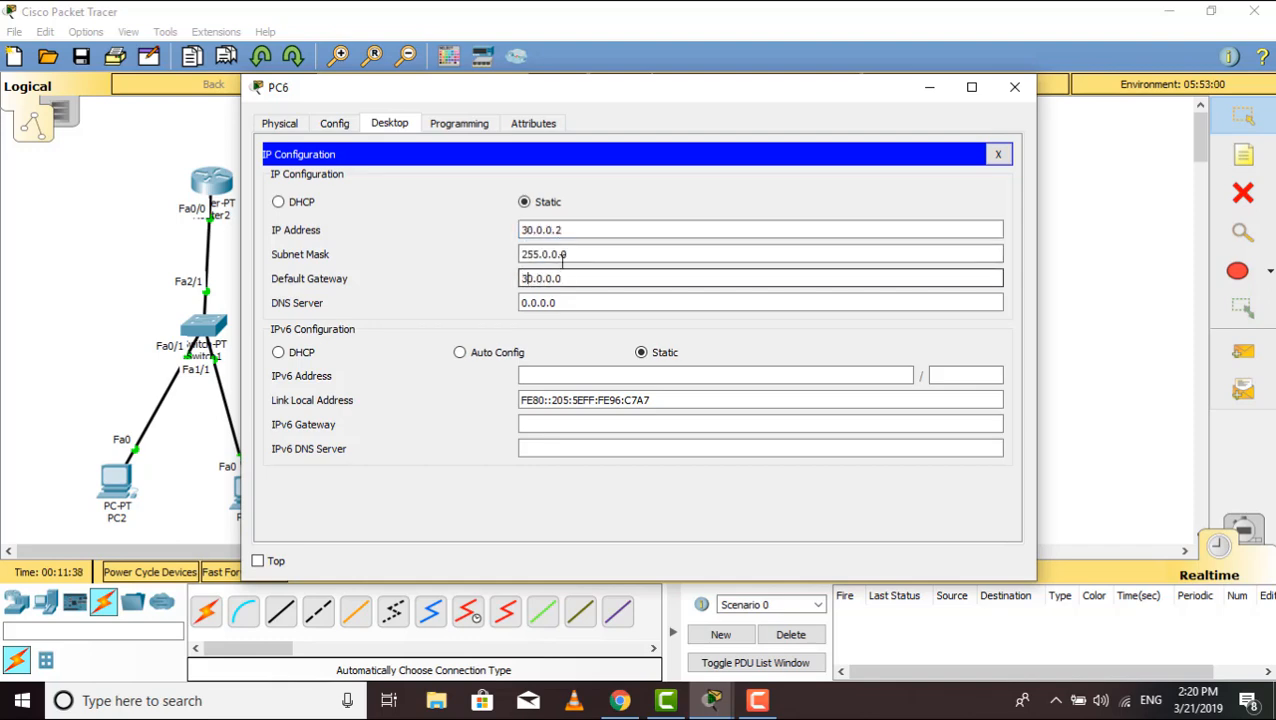
click(584, 278)
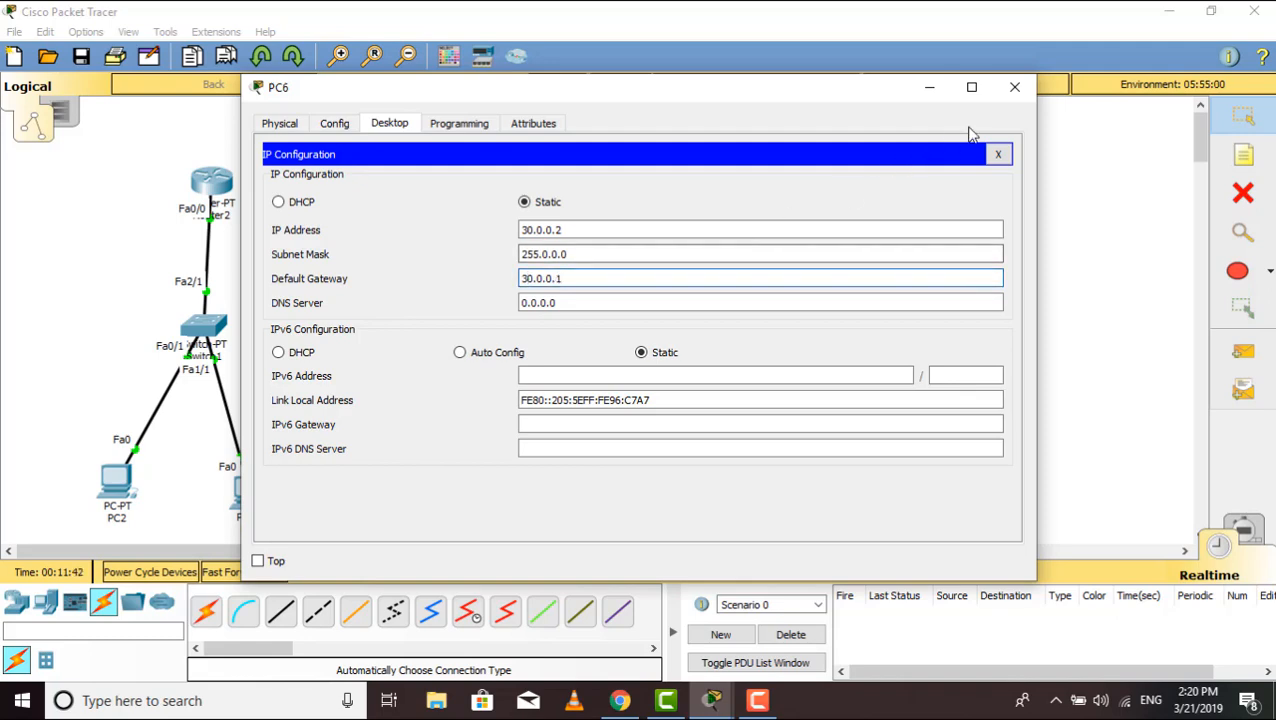
click(1014, 87)
Give PC7 the static IP address 30.0.0.3, subnet mask 255.0.0.0 and default gateway 30.0.0.1
click(684, 497)
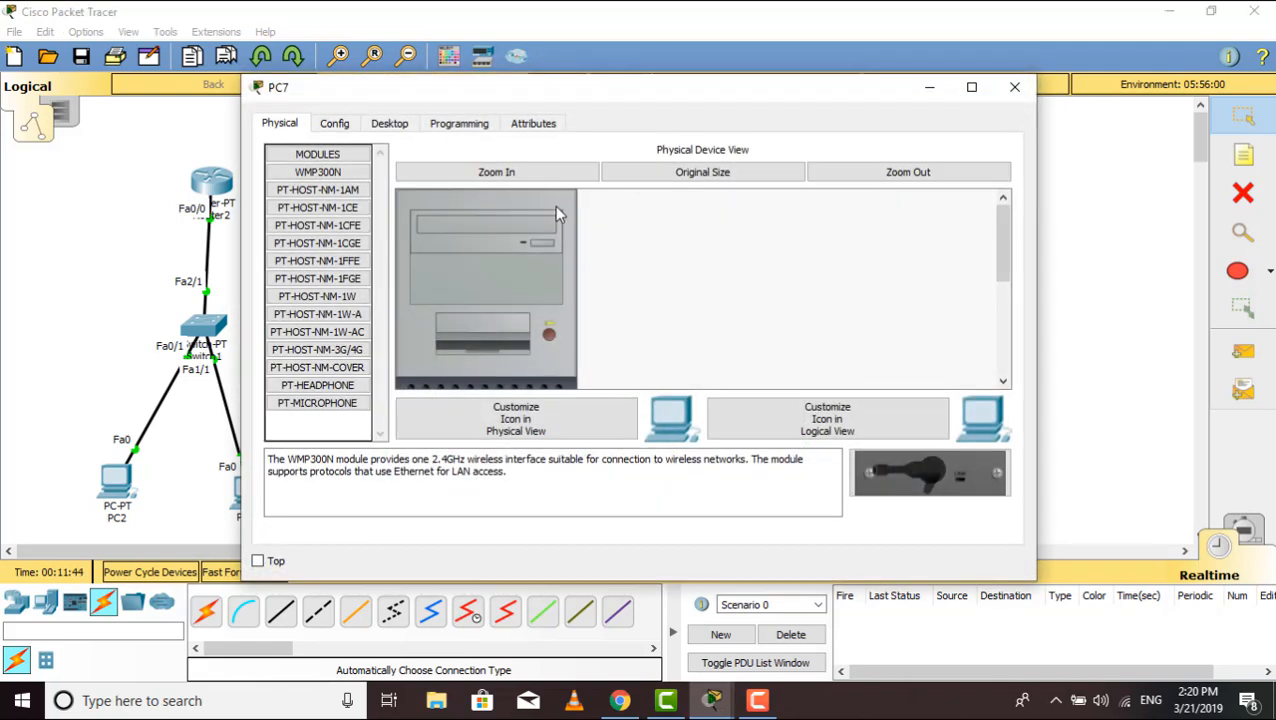
click(389, 123)
click(307, 193)
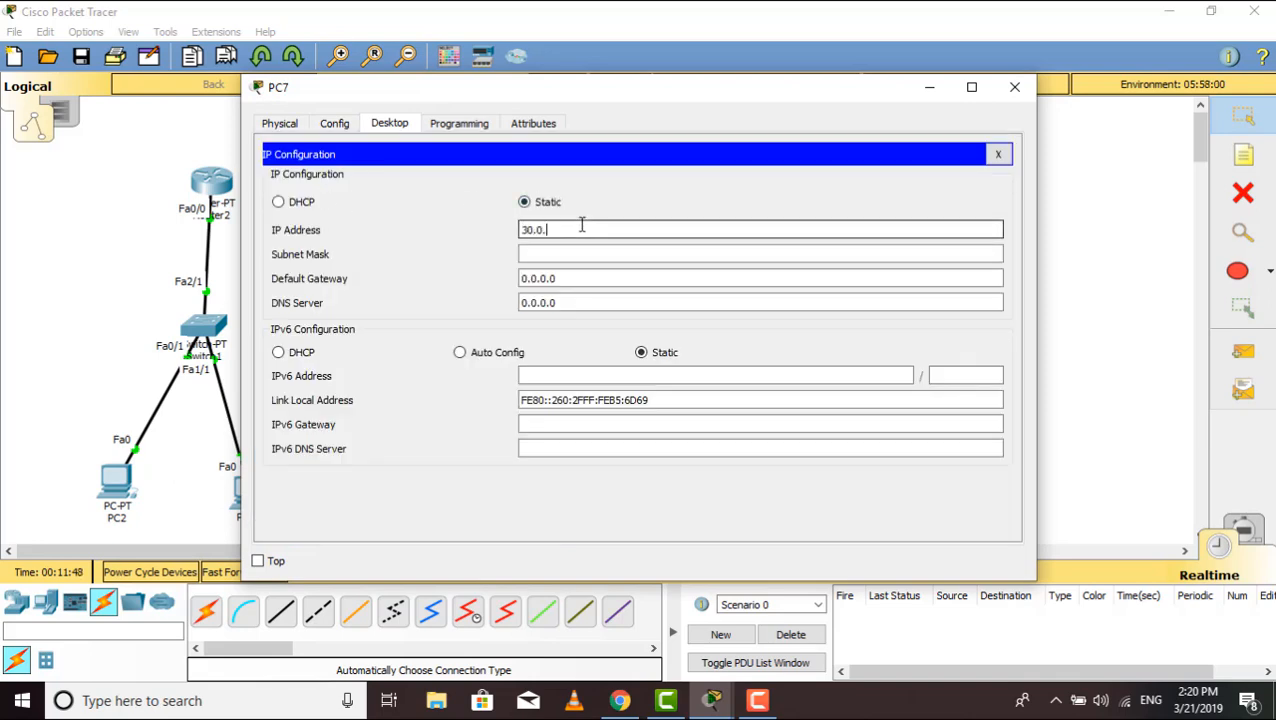
key(BackSpace)
text(3)
key(Tab)
click(587, 278)
text(30.0.0.)
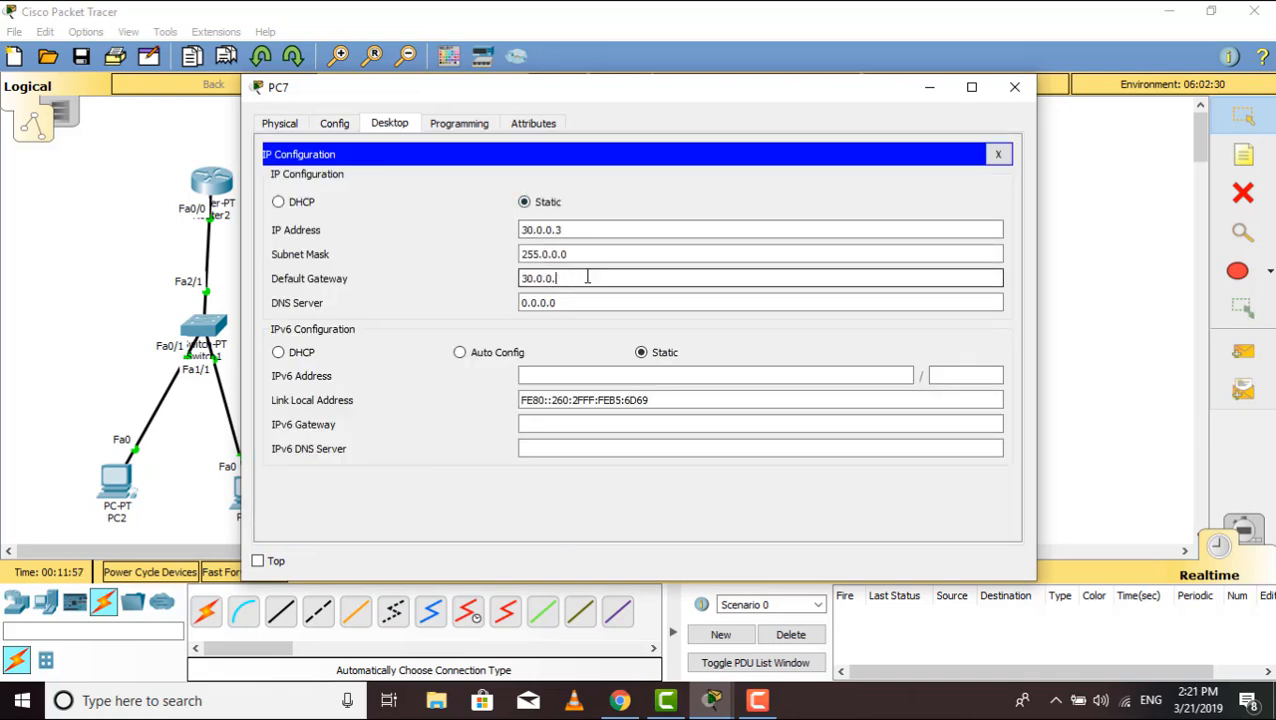
text(01)
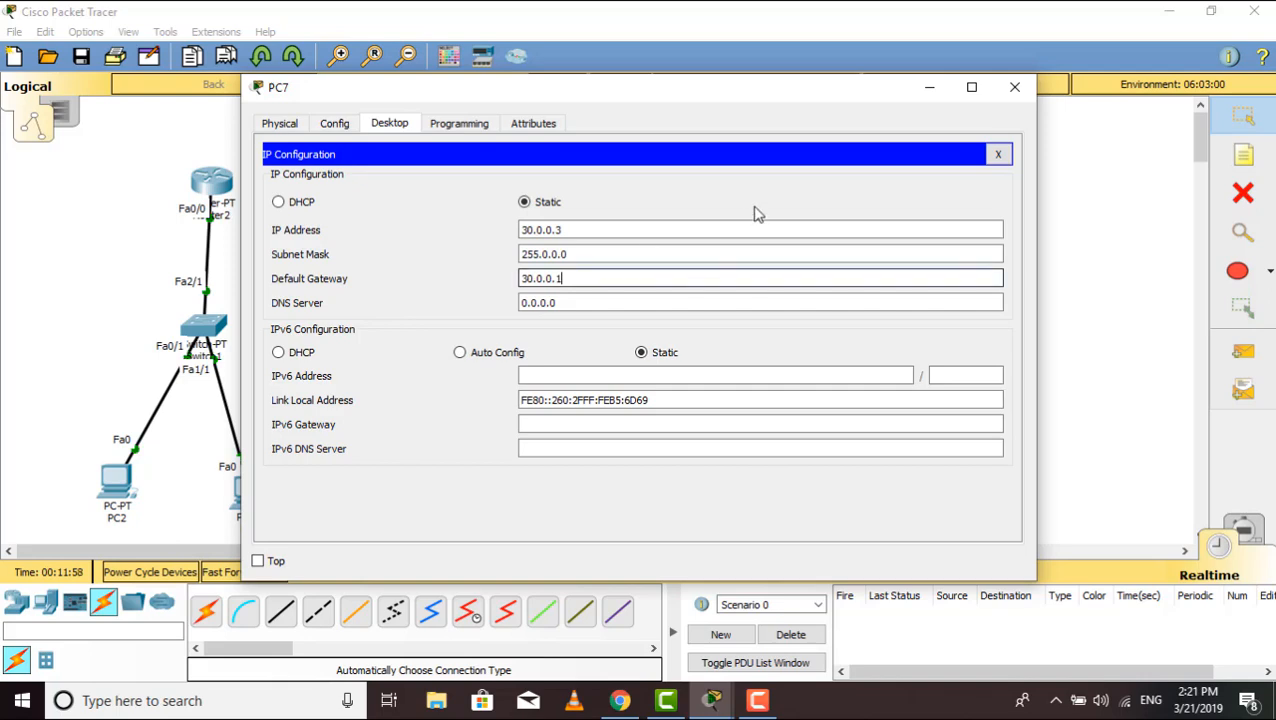
click(1012, 87)
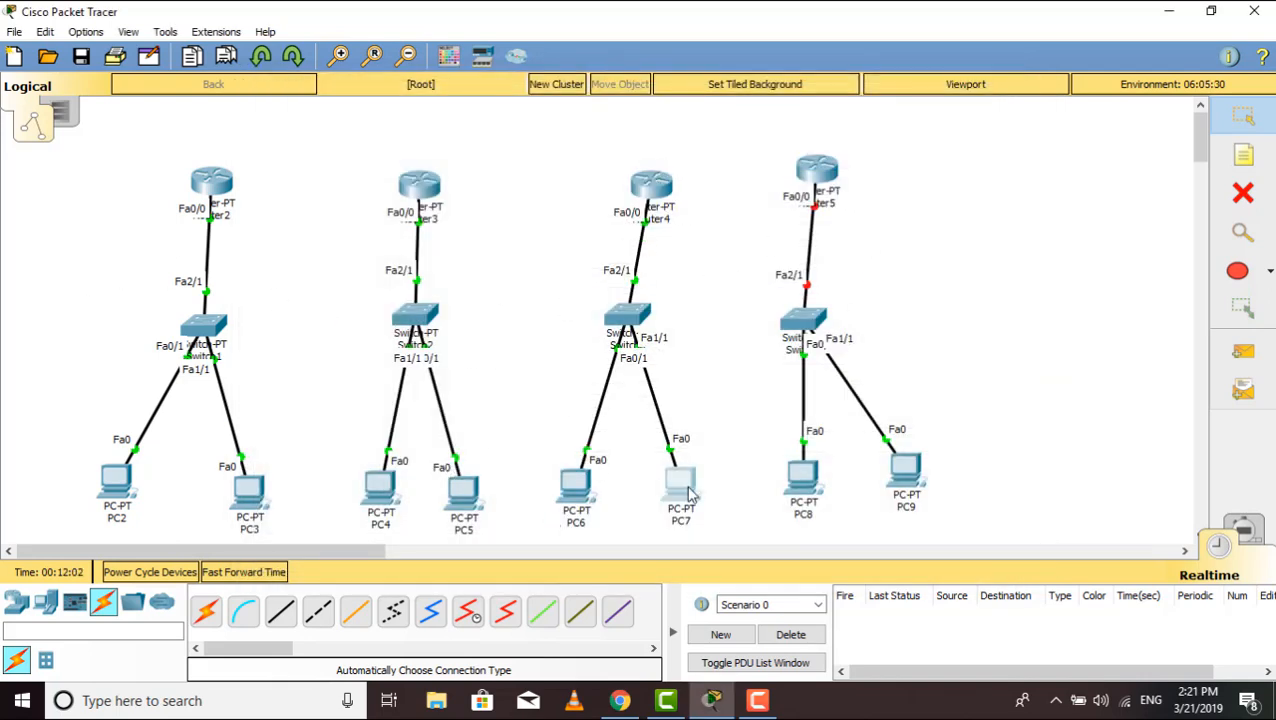
Turn on Router5's FastEthernet0/0 port and give it the IP address 40.0.0.1 with subnet mask 255.0.0.0
click(820, 175)
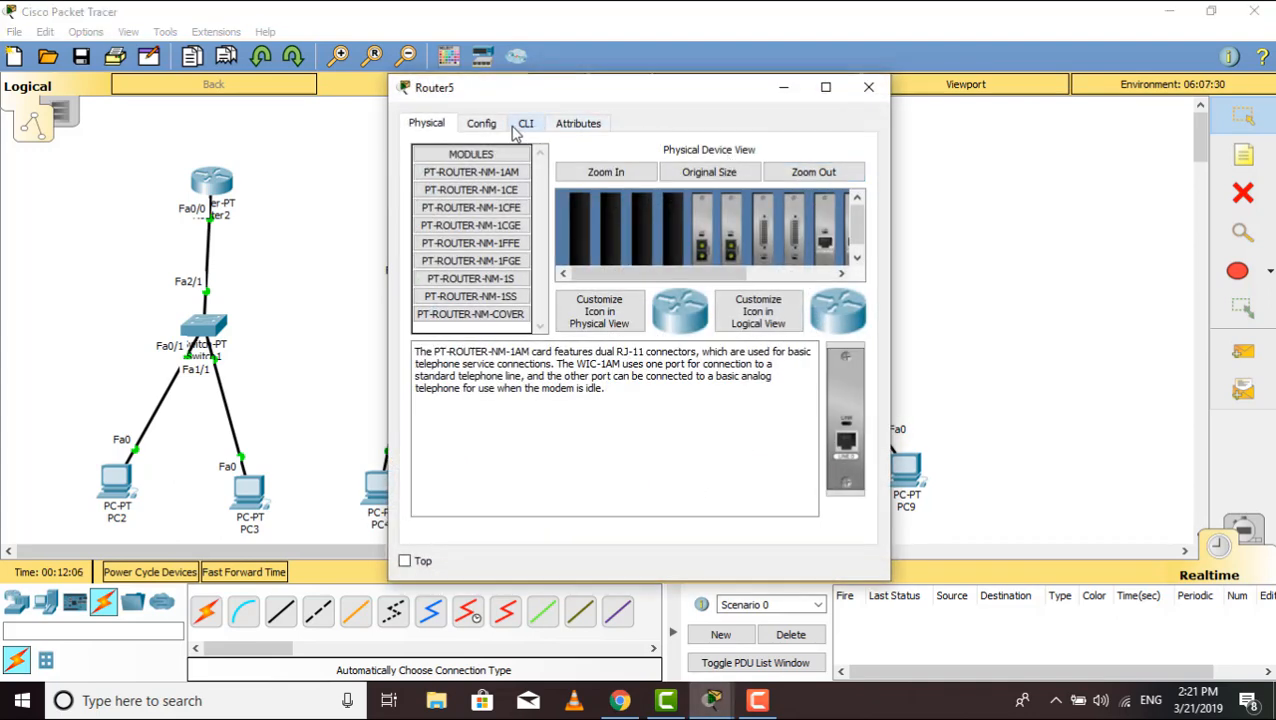
click(479, 125)
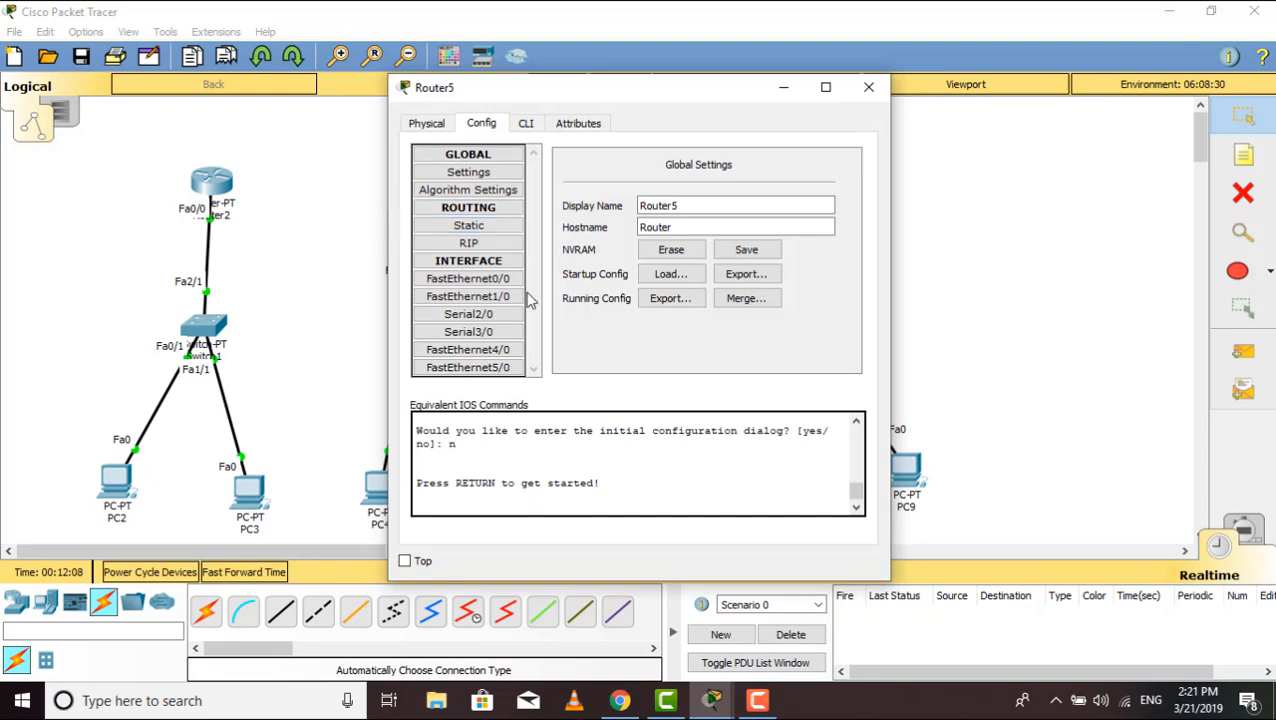
click(482, 279)
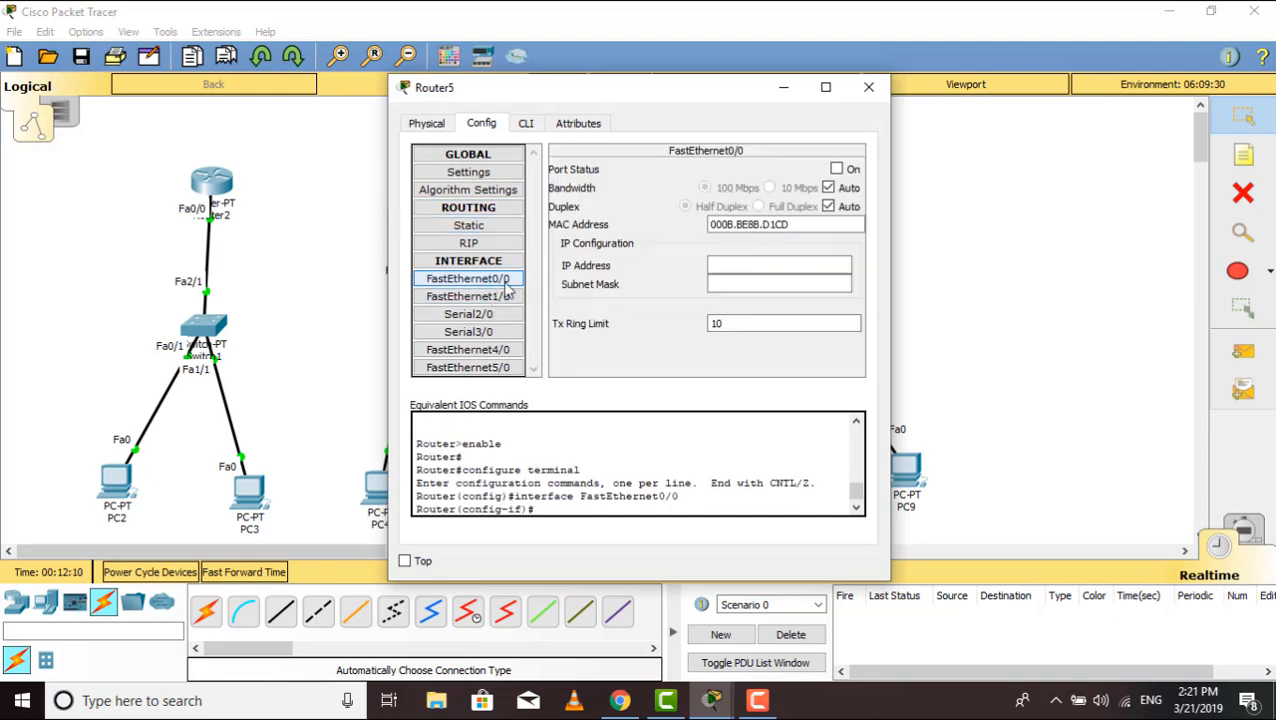
click(736, 265)
click(836, 169)
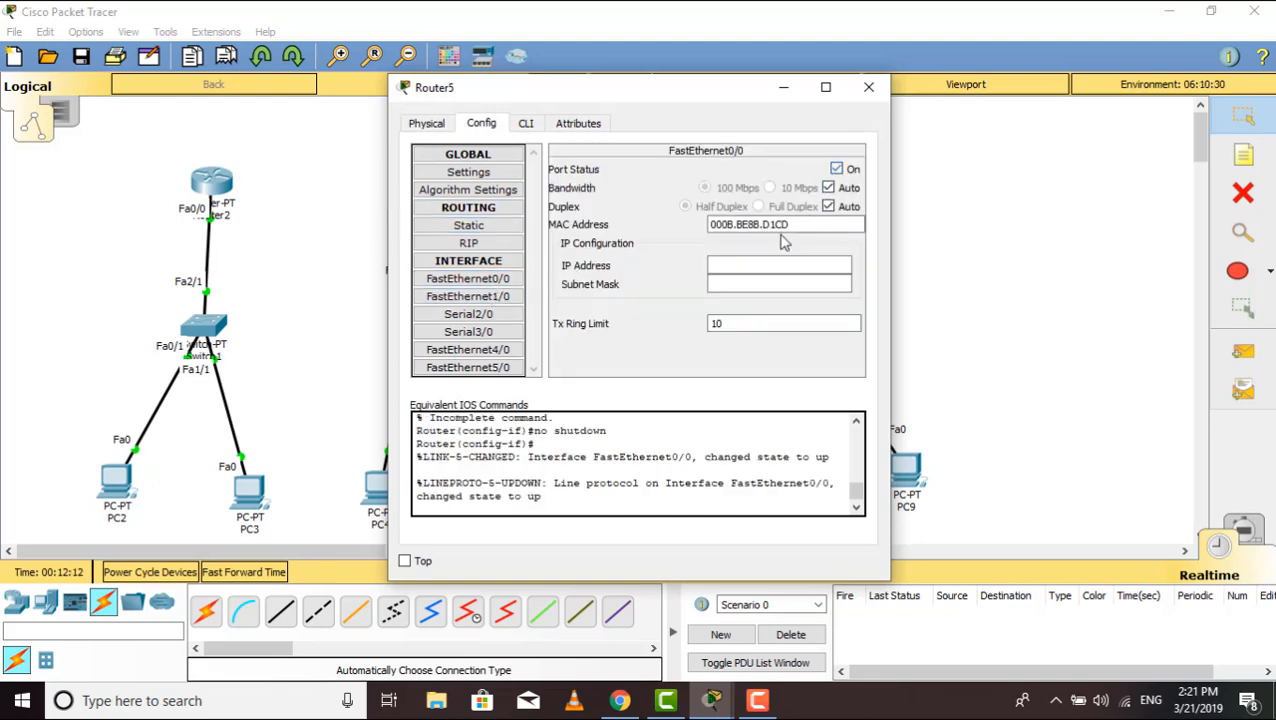
click(748, 265)
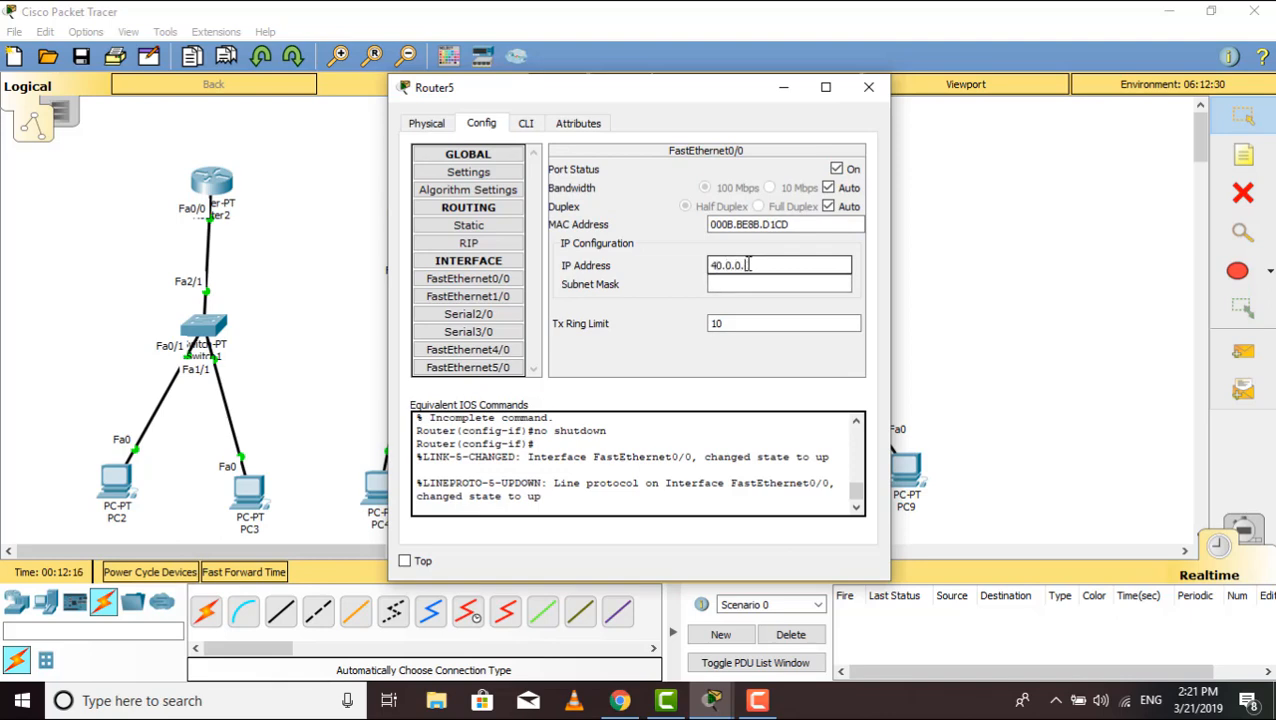
click(763, 283)
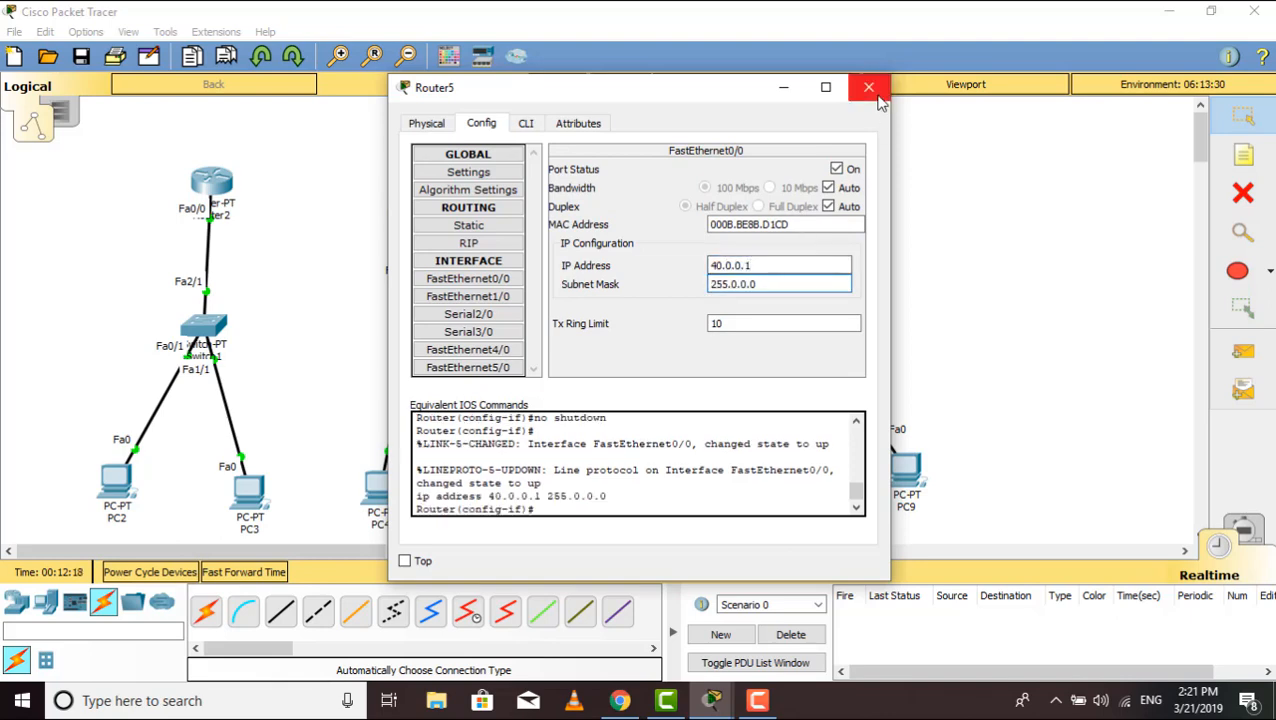
click(868, 87)
Give PC8 the static IP address 40.0.0.2, subnet mask 255.0.0.0 and default gateway 40.0.0.1
click(805, 478)
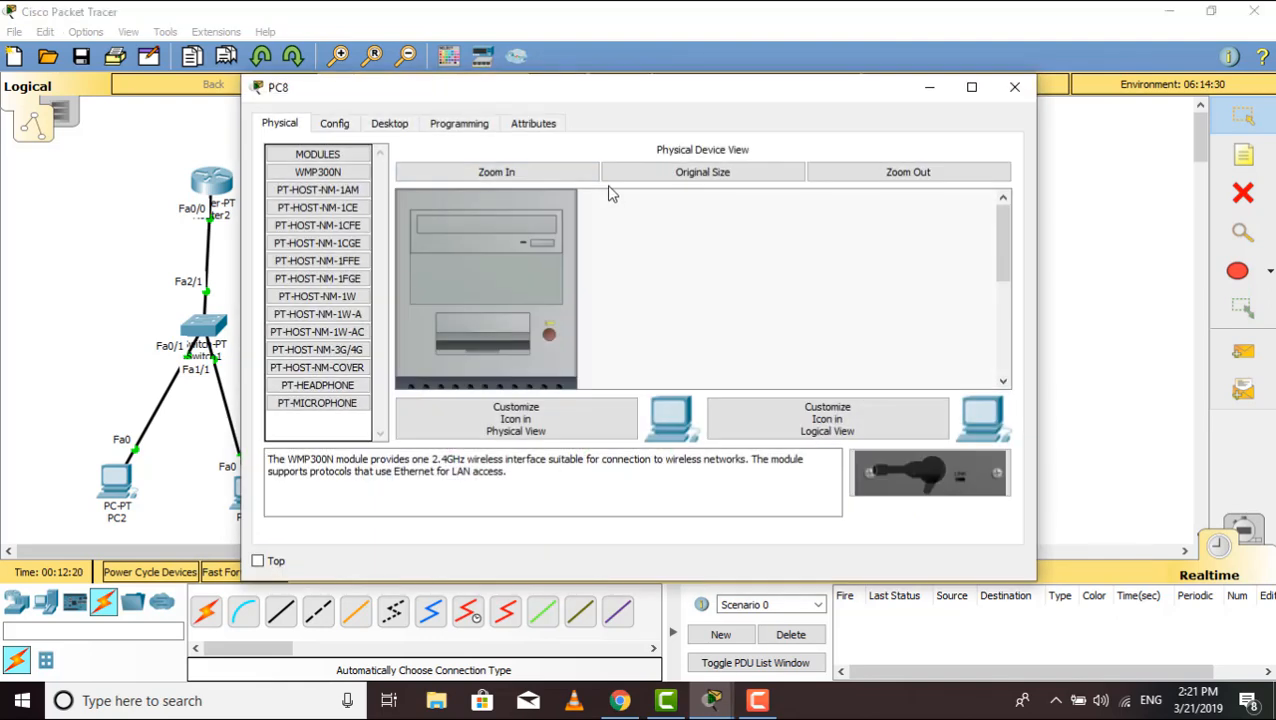
click(390, 123)
click(358, 192)
click(615, 227)
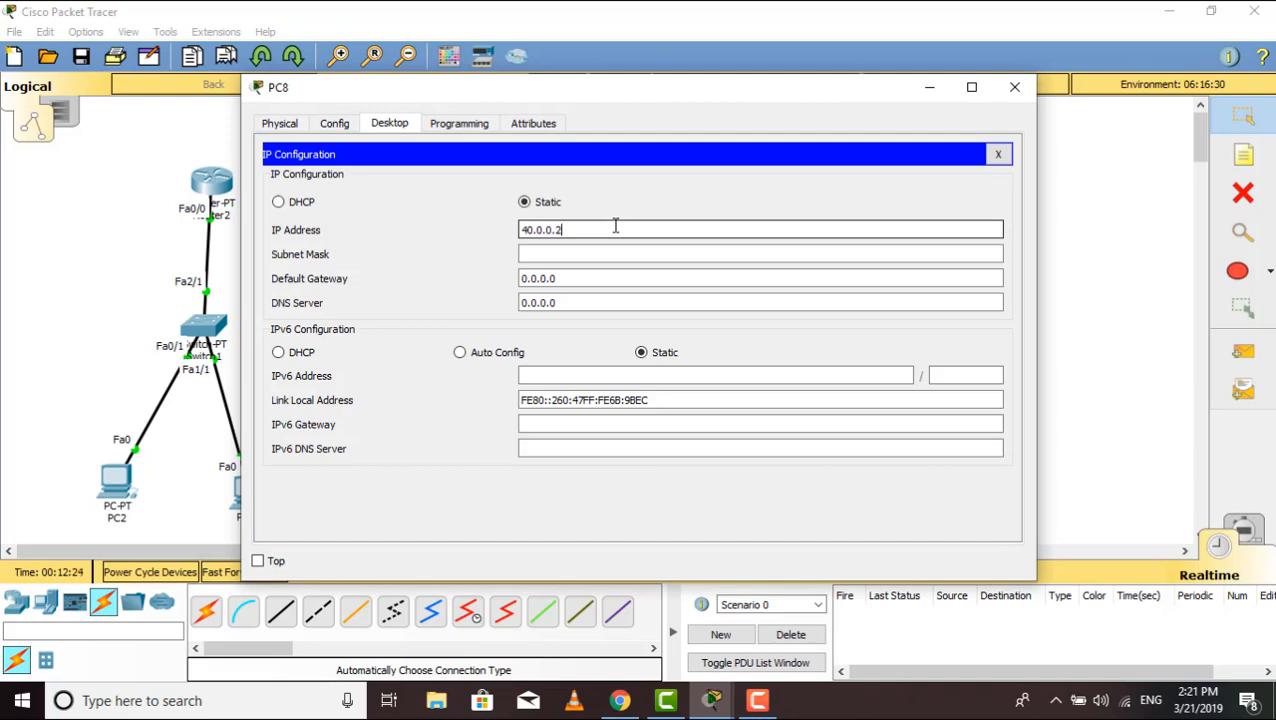
click(522, 280)
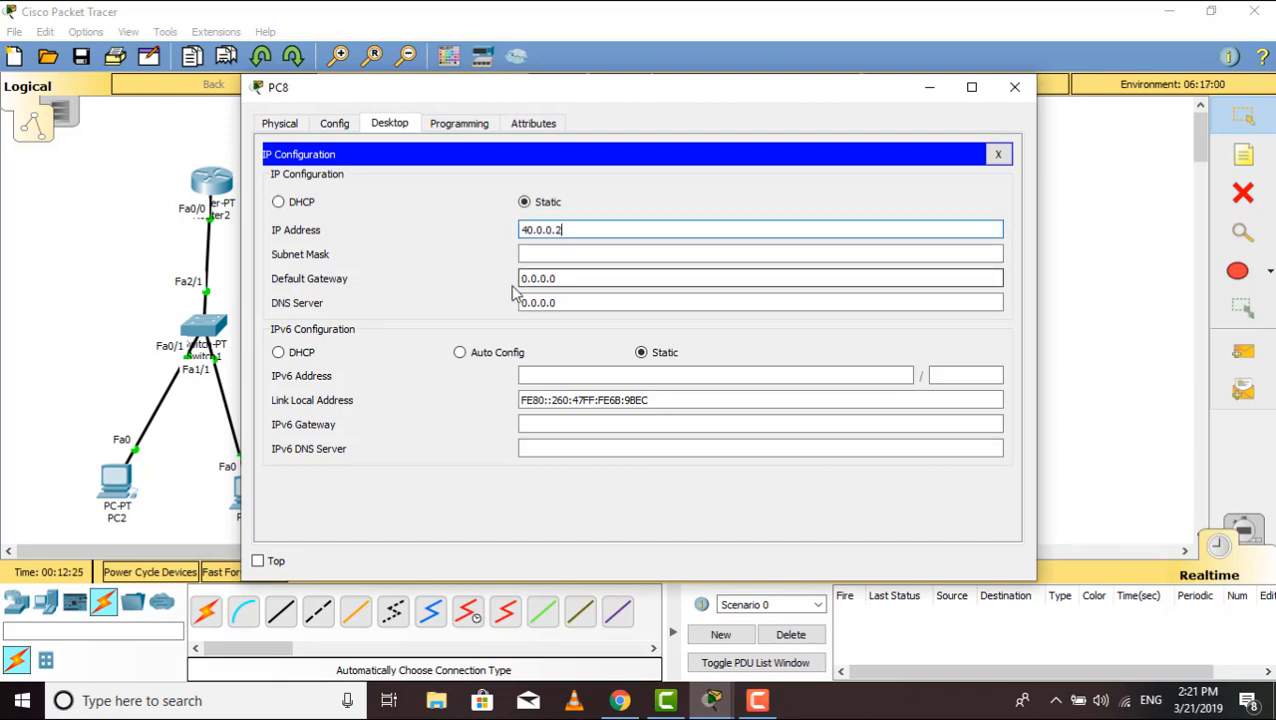
text(4)
click(587, 278)
key(BackSpace)
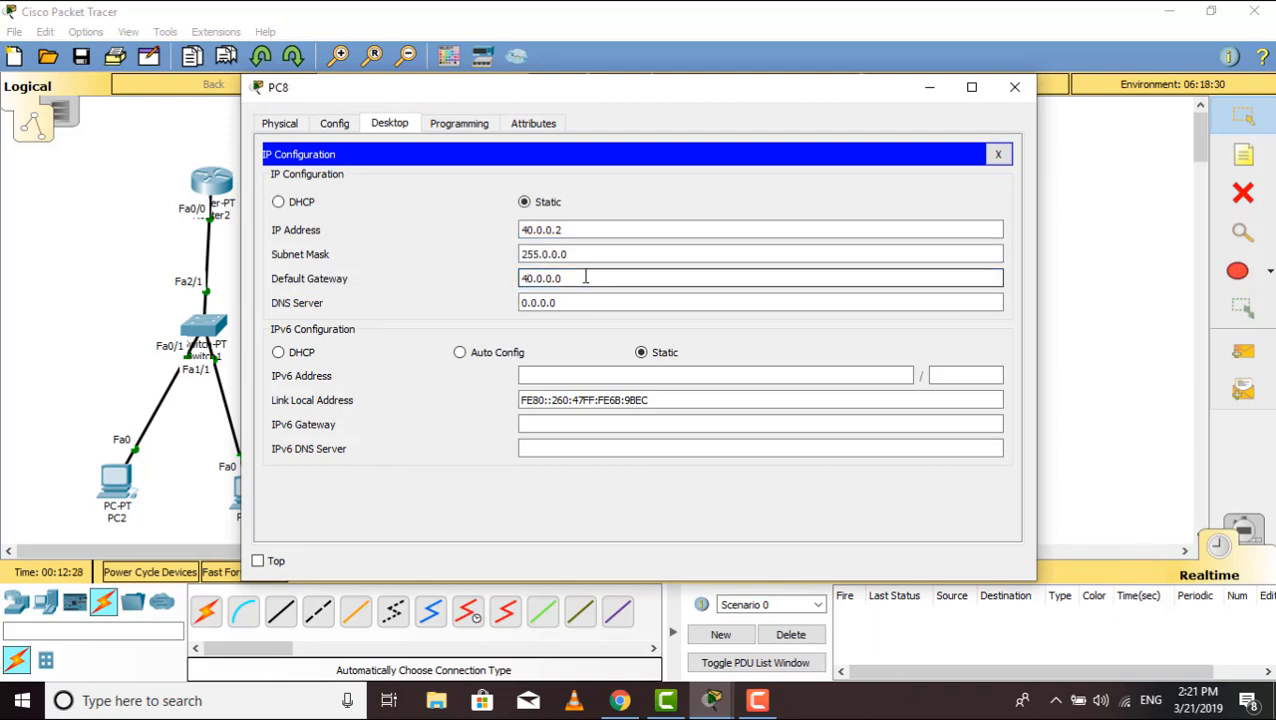
text(1)
click(1014, 87)
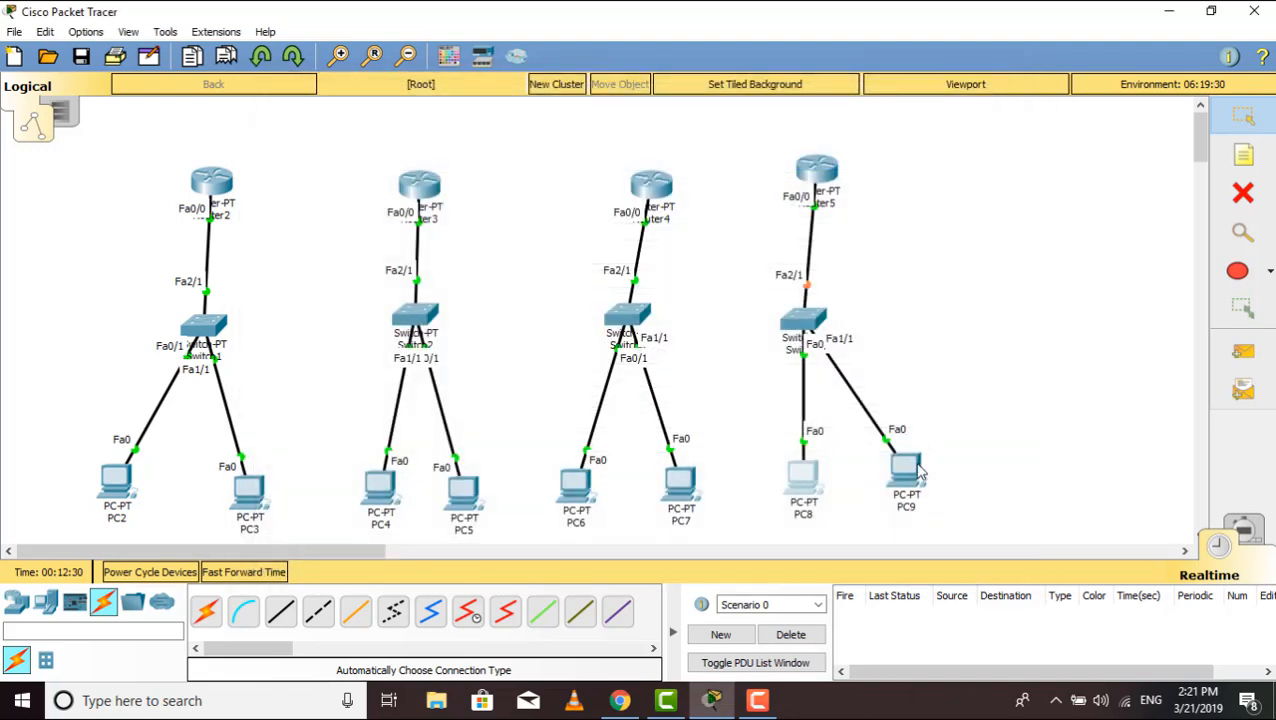
Give PC9 the static IP address 40.0.0.3, subnet mask 255.0.0.0 and default gateway 40.0.0.1
click(905, 475)
click(389, 123)
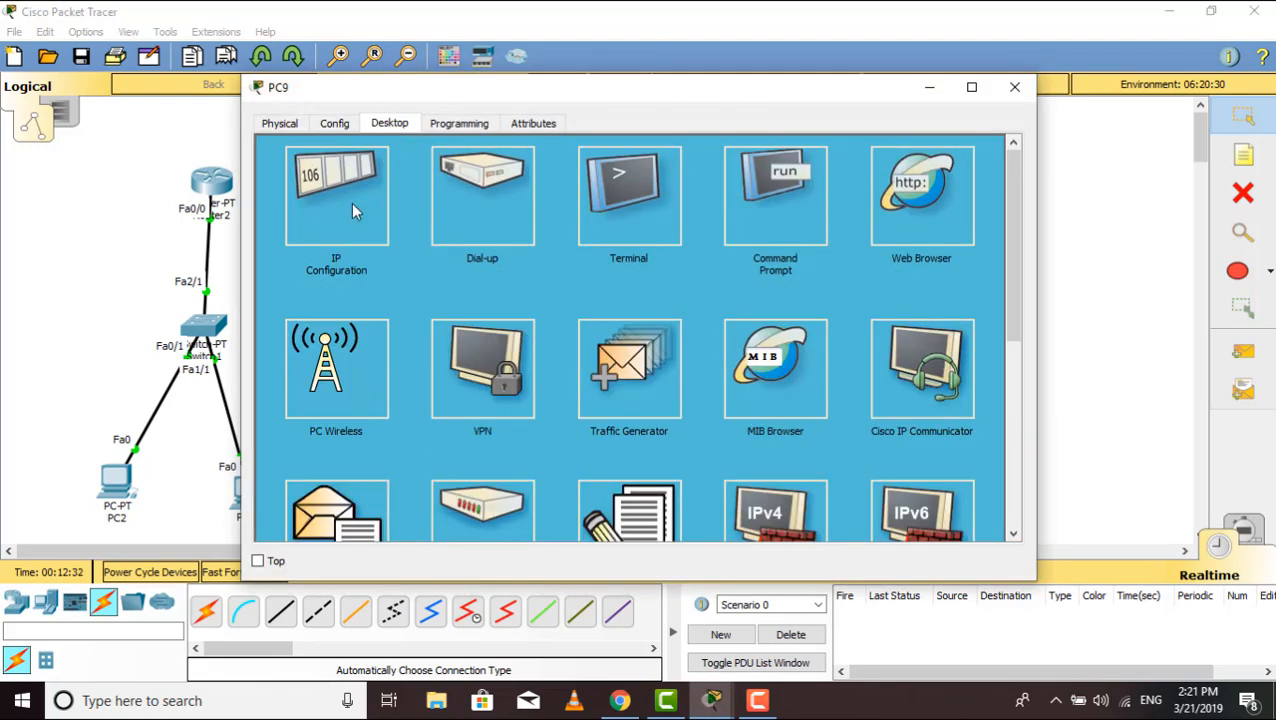
click(351, 202)
click(574, 228)
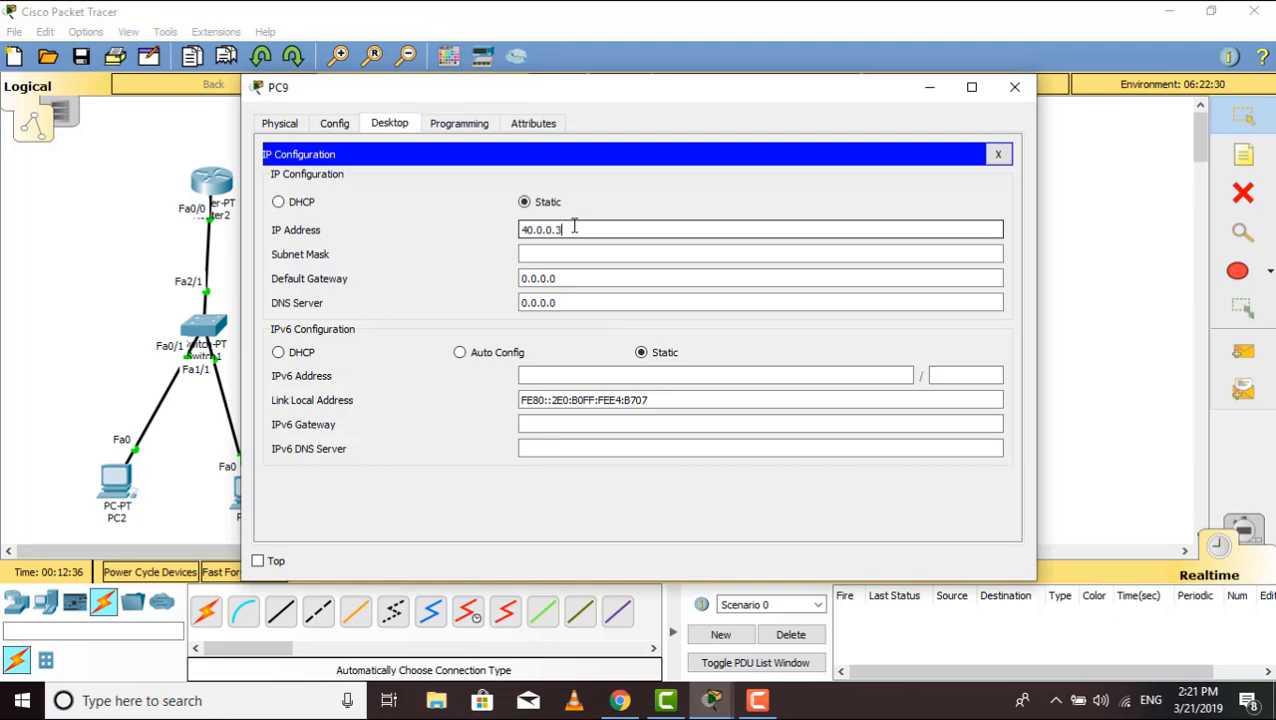
click(521, 278)
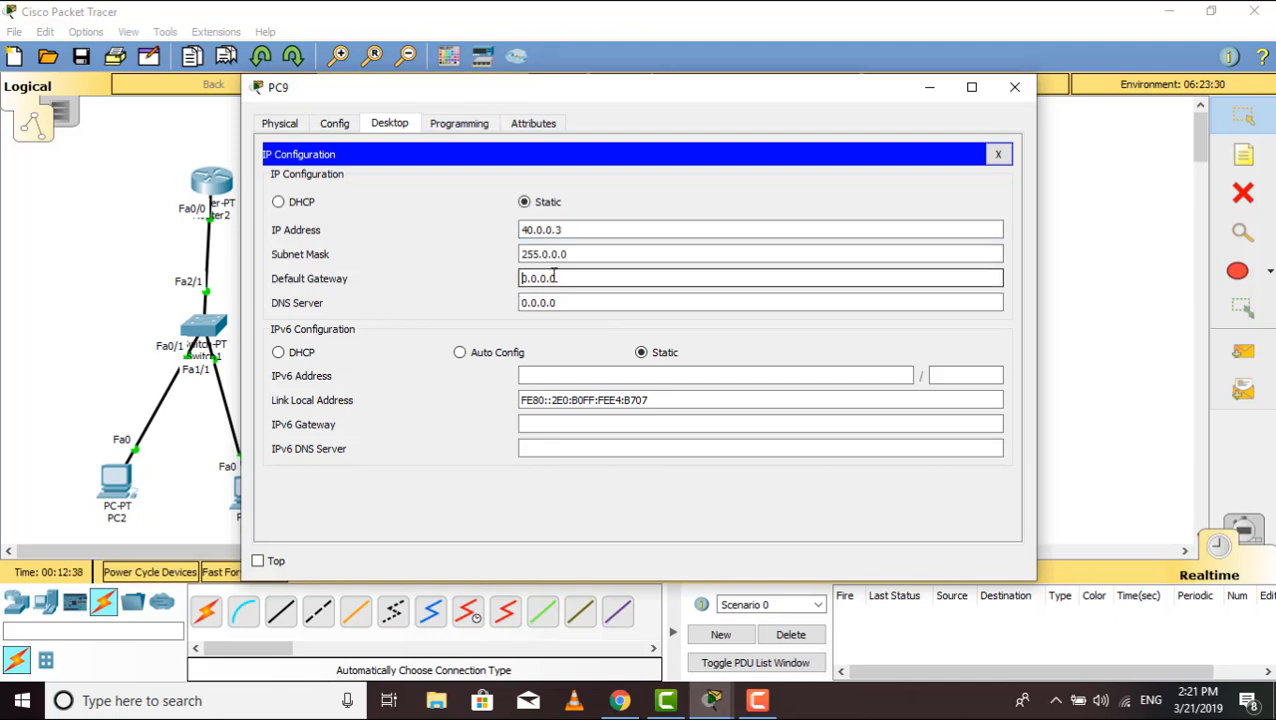
text(4)
click(582, 278)
text(1)
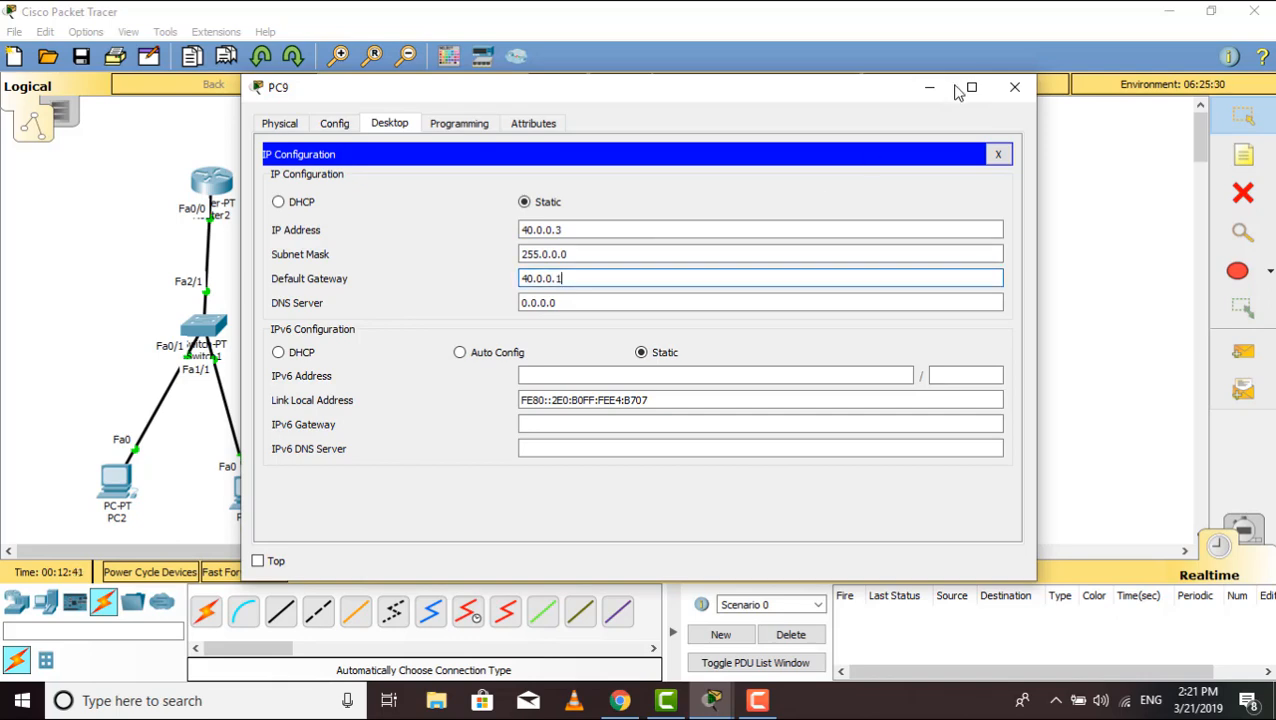
click(1014, 87)
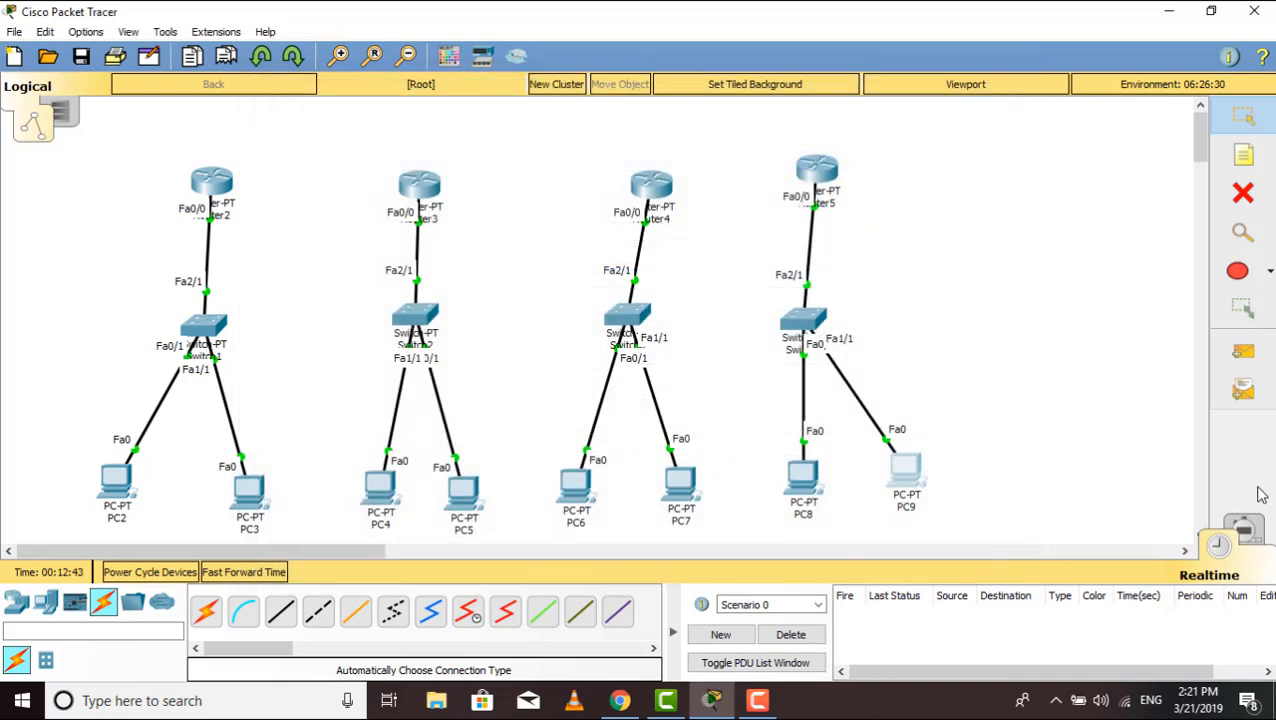
Test connectivity by sending a simple PDU from Router5 to PC8 twice, and delete the test scenario
click(1243, 351)
click(817, 172)
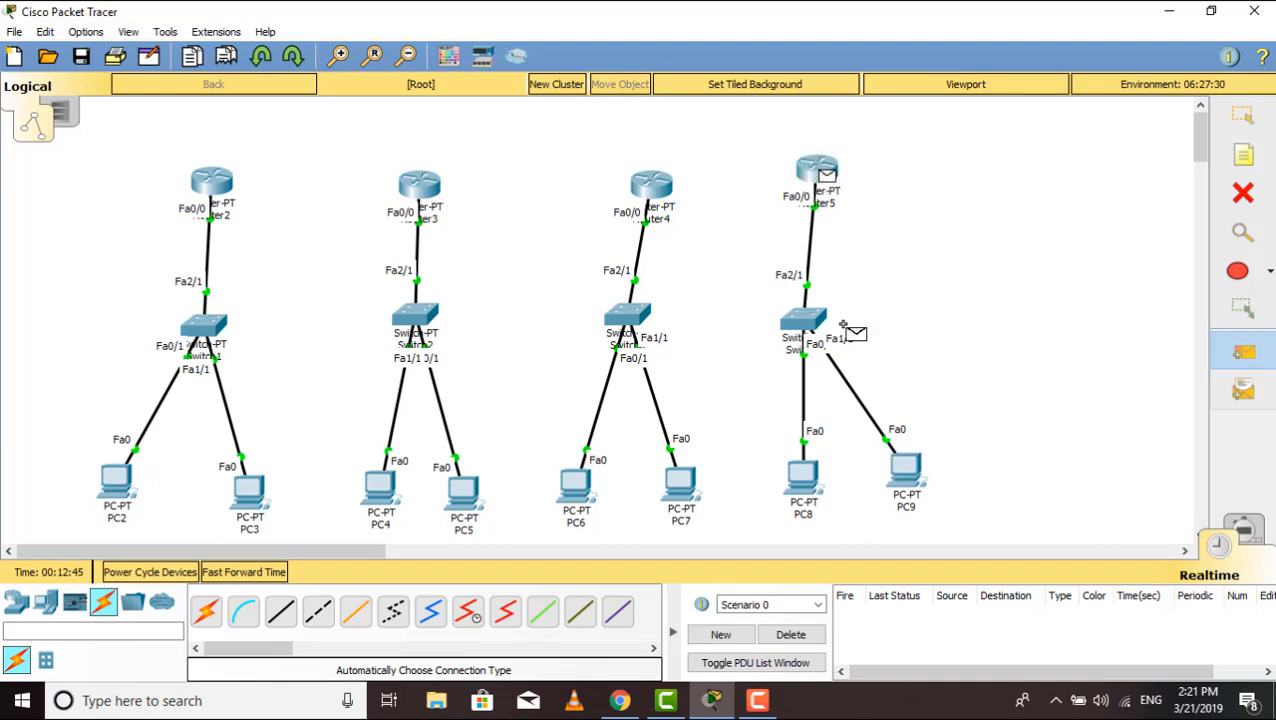
click(805, 472)
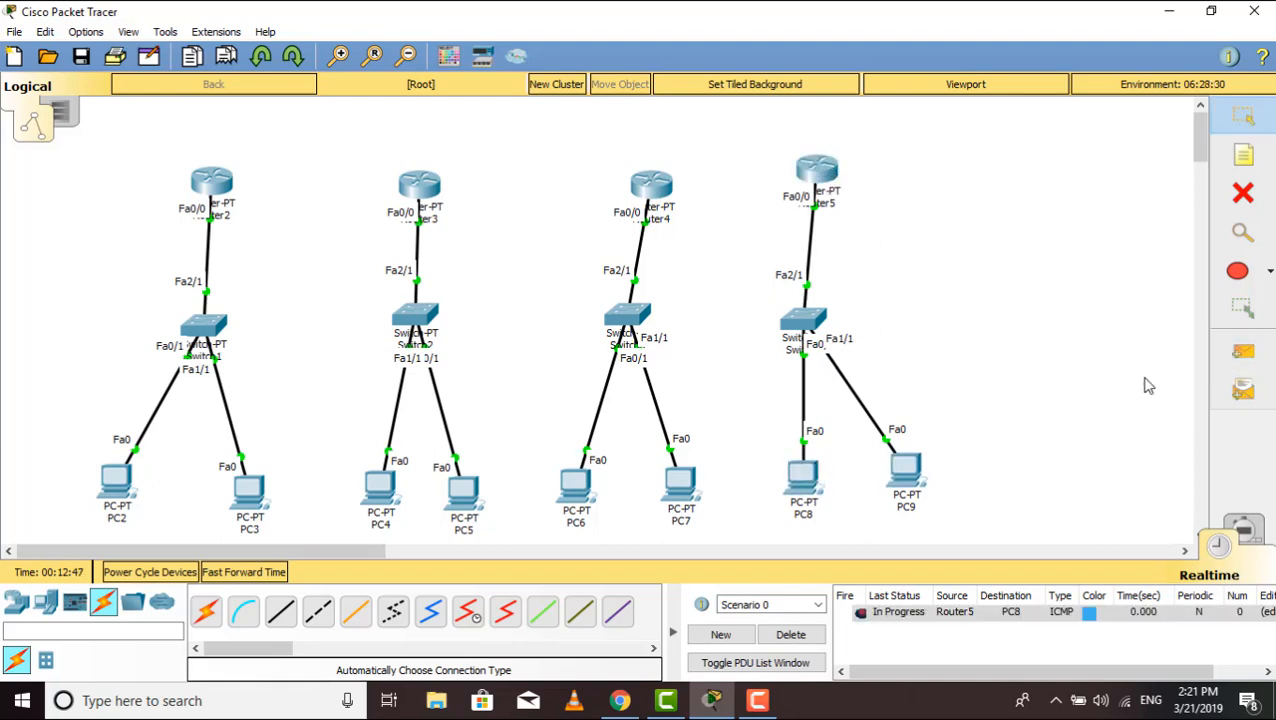
click(1243, 351)
click(810, 190)
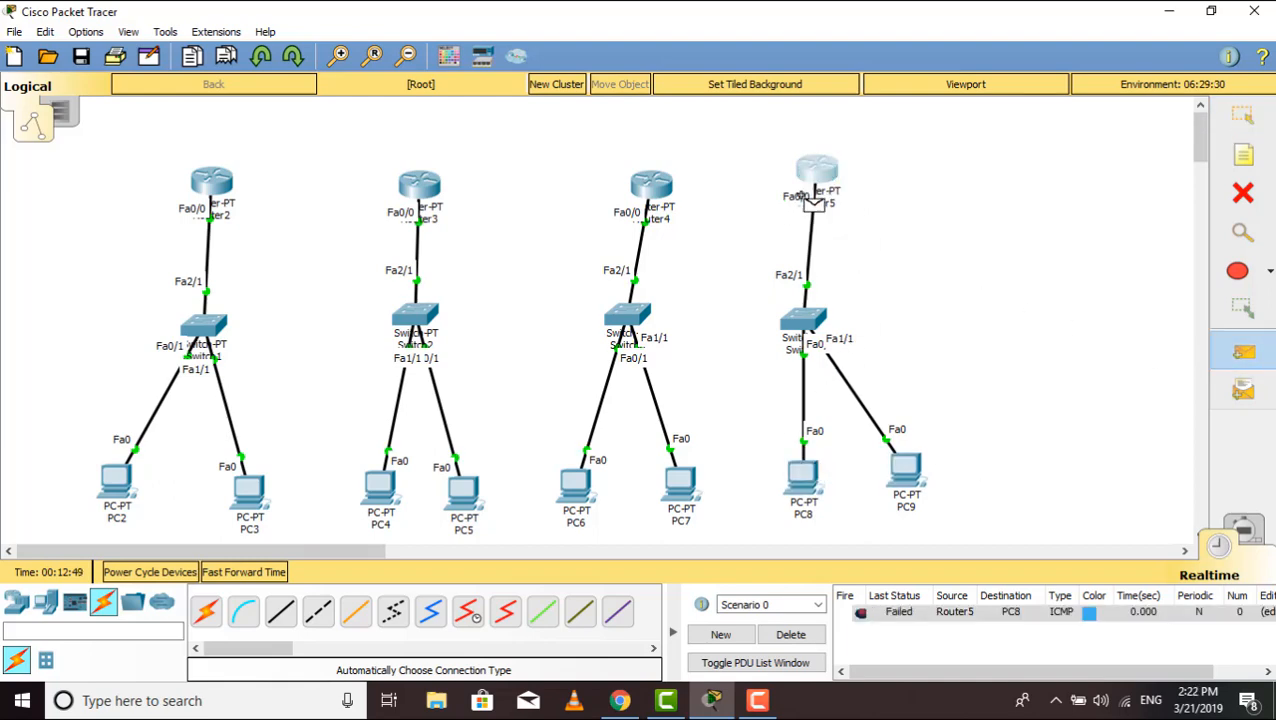
click(803, 475)
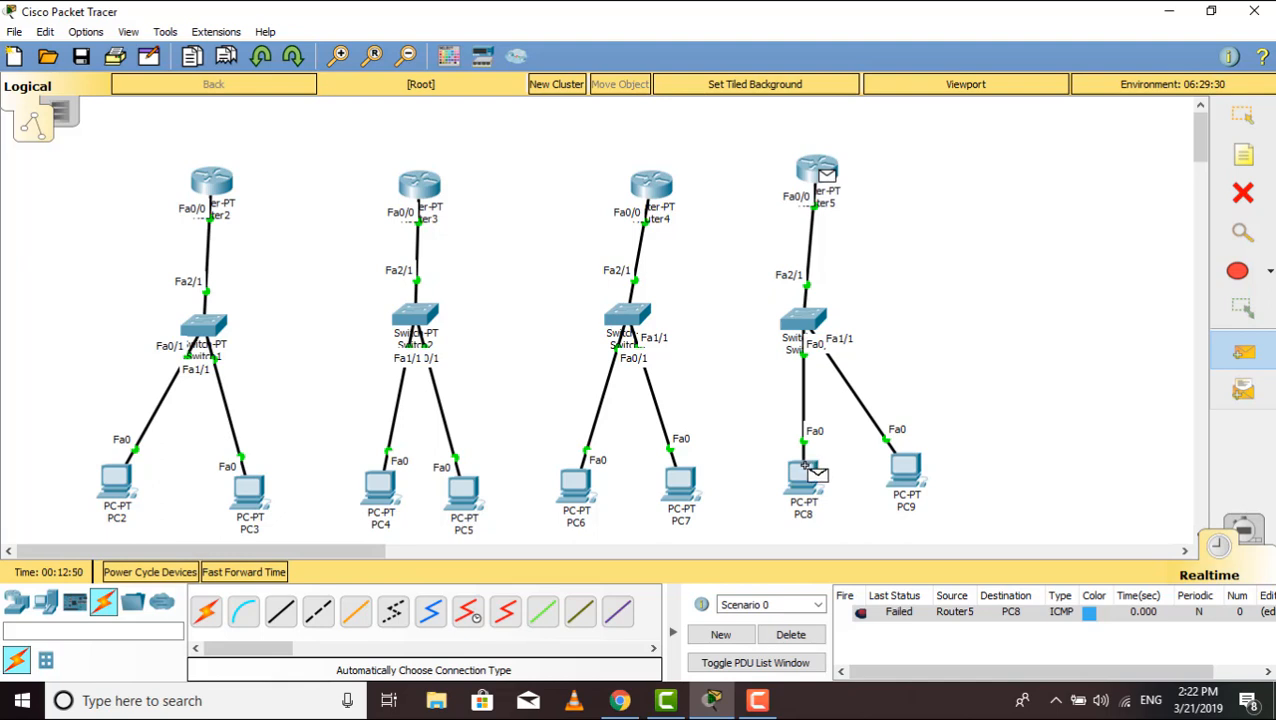
click(805, 636)
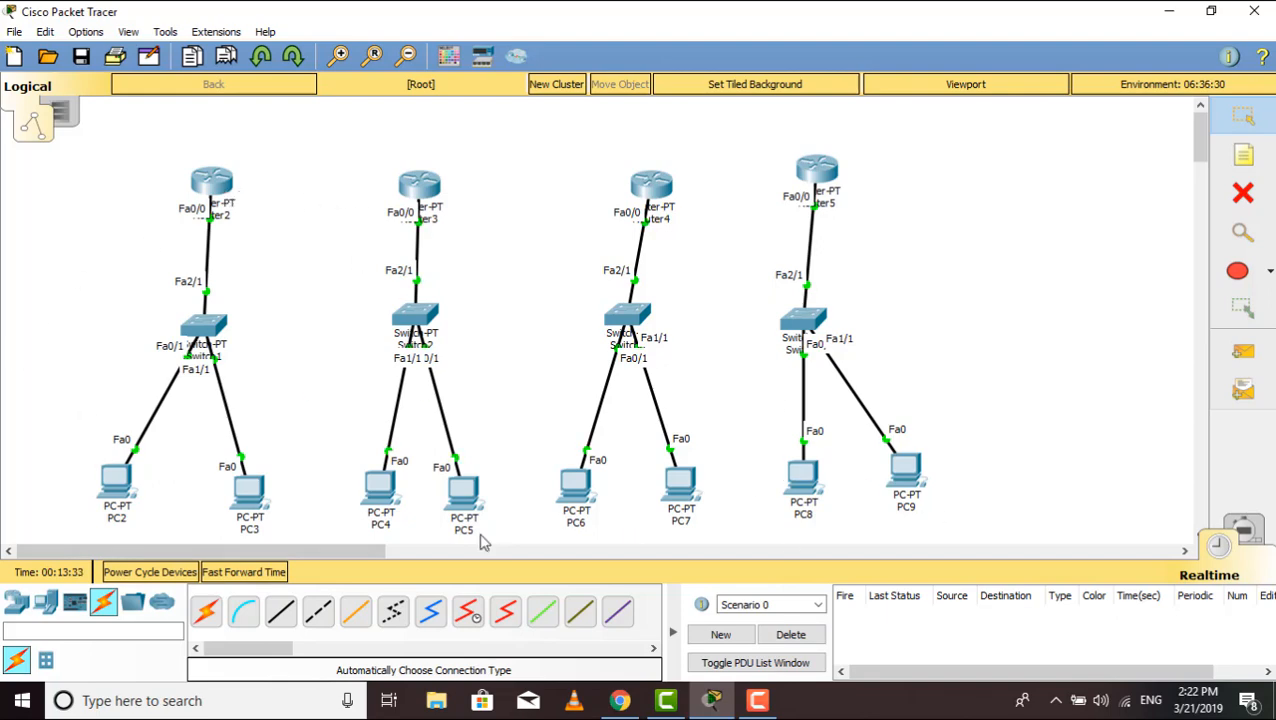
Connect Router2 to Router3 using the automatically chosen connection type
click(208, 614)
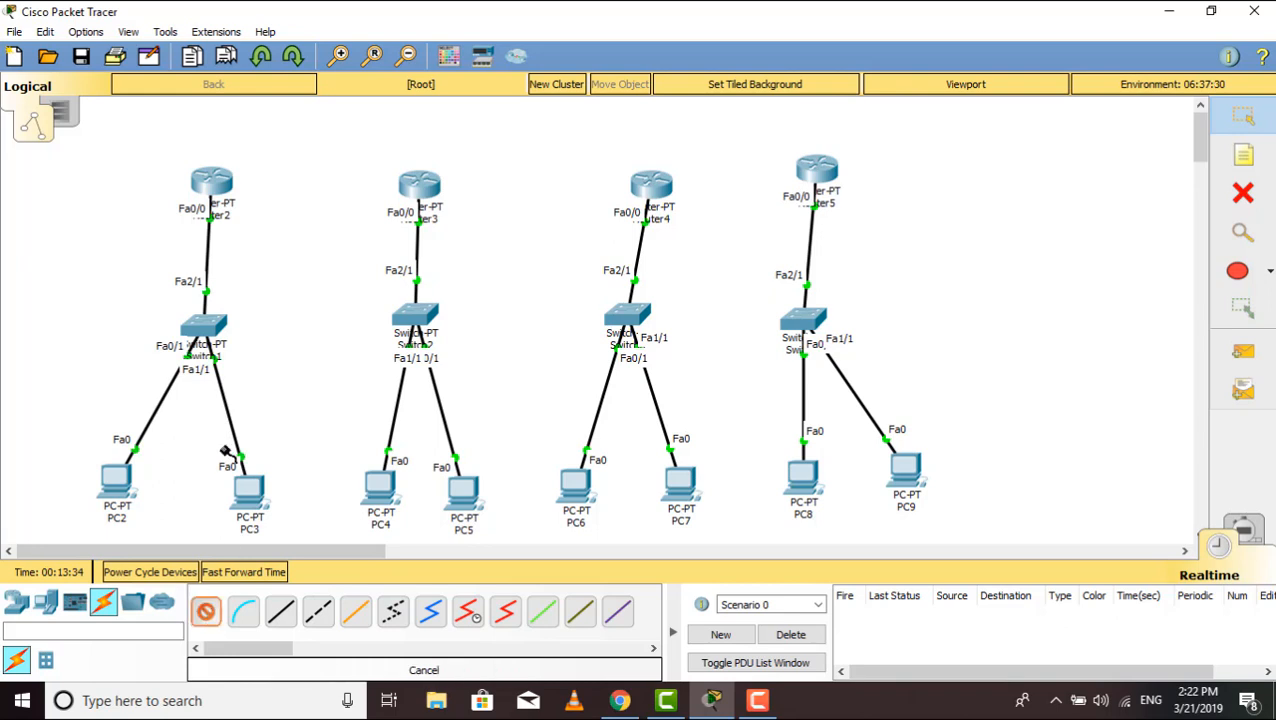
click(212, 185)
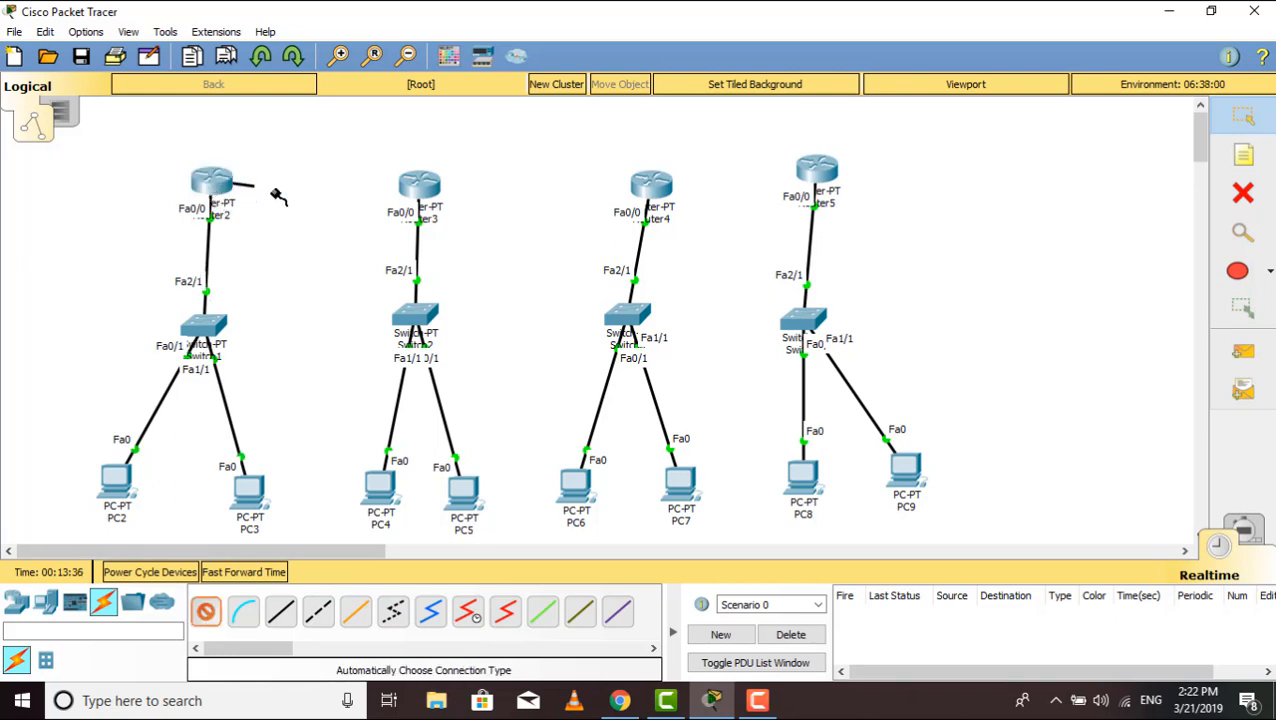
click(412, 188)
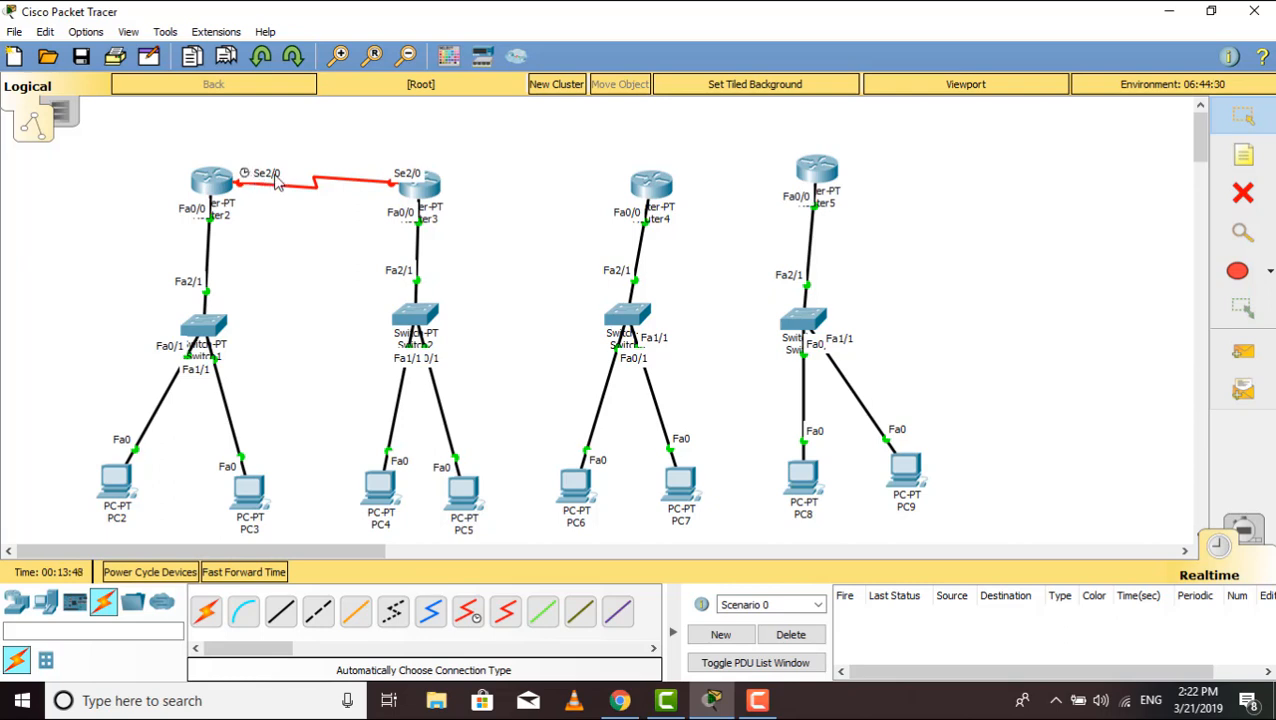
Turn on Router2's Serial2/0 port and set clock rate 64000, IP address 50.0.0.1 and subnet mask 255.0.0.0
click(210, 184)
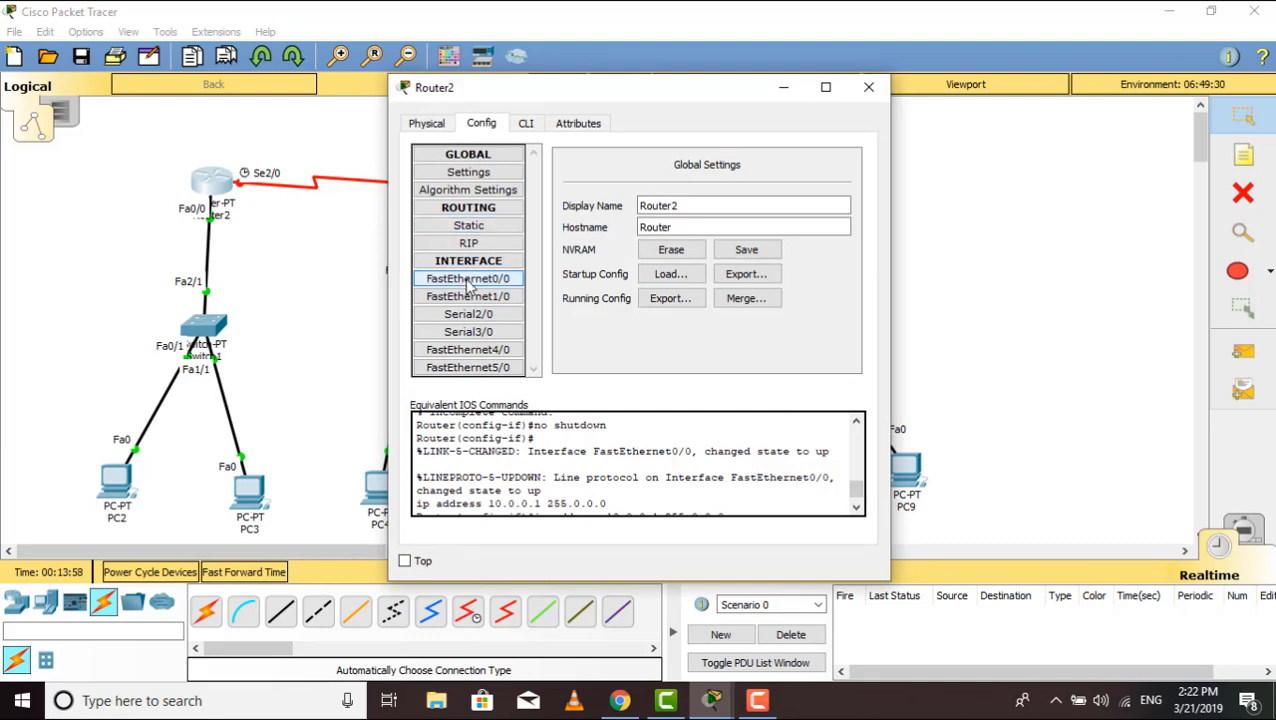
click(472, 316)
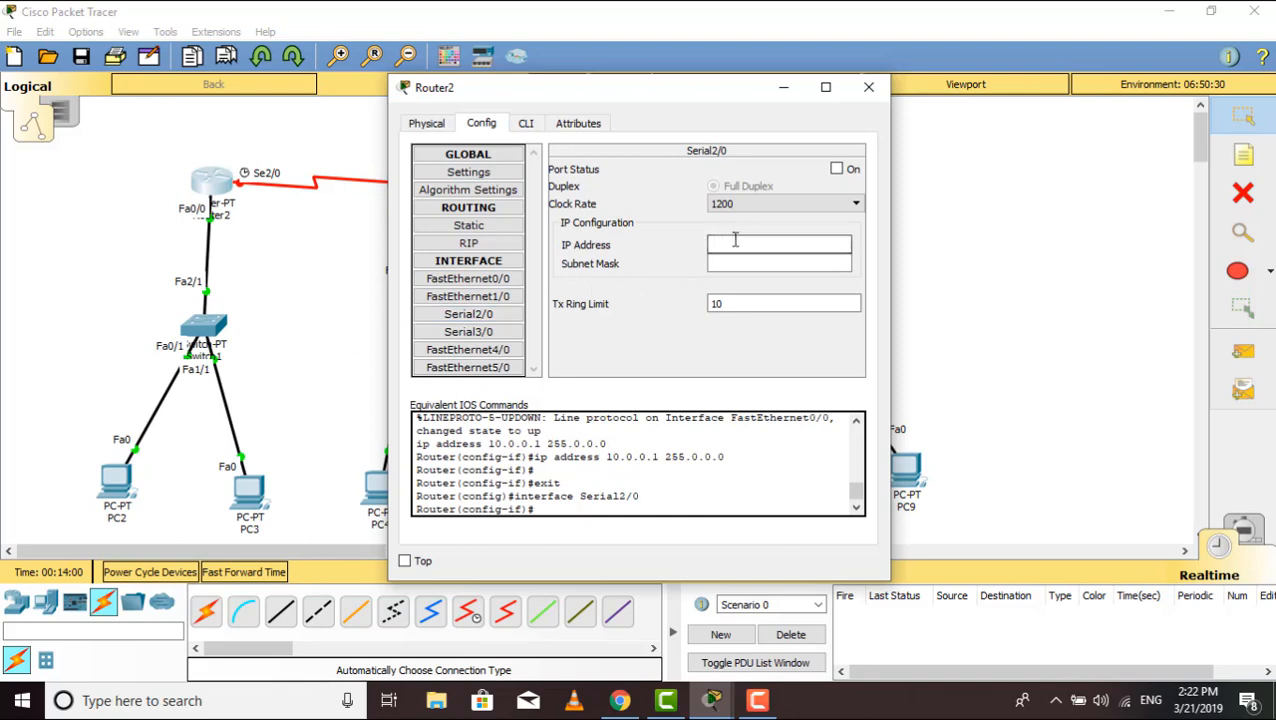
click(838, 170)
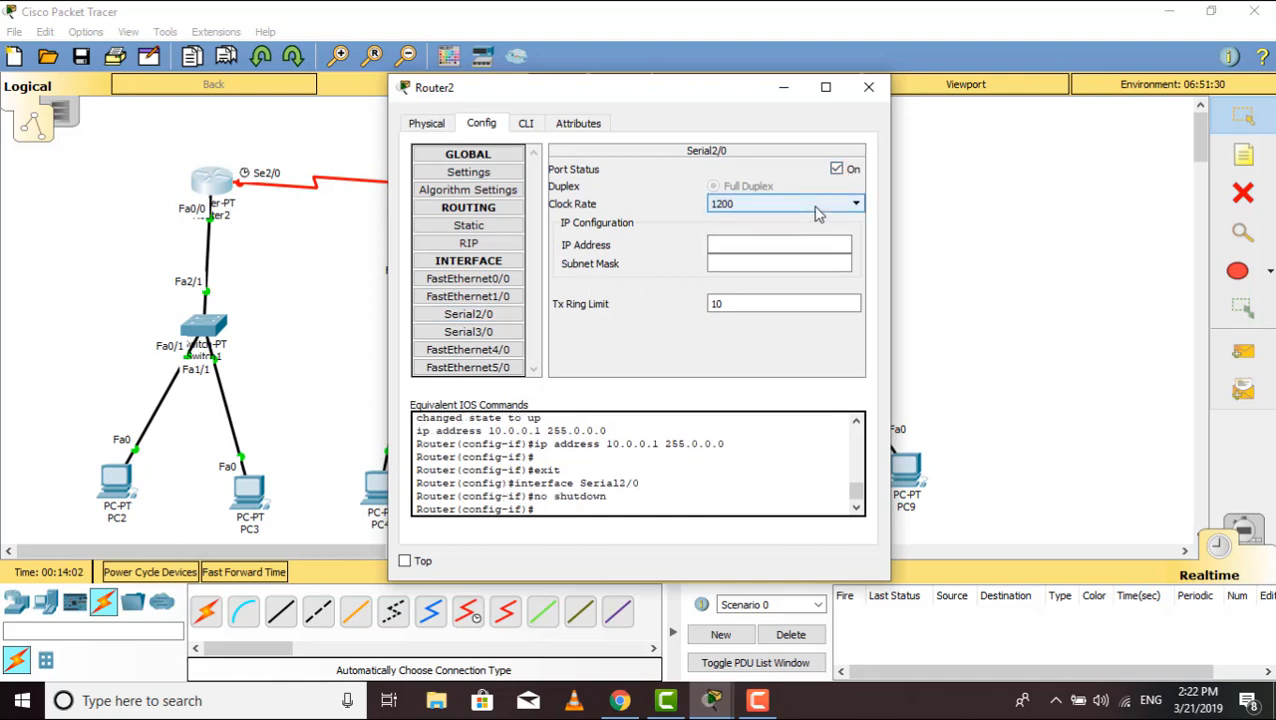
click(818, 205)
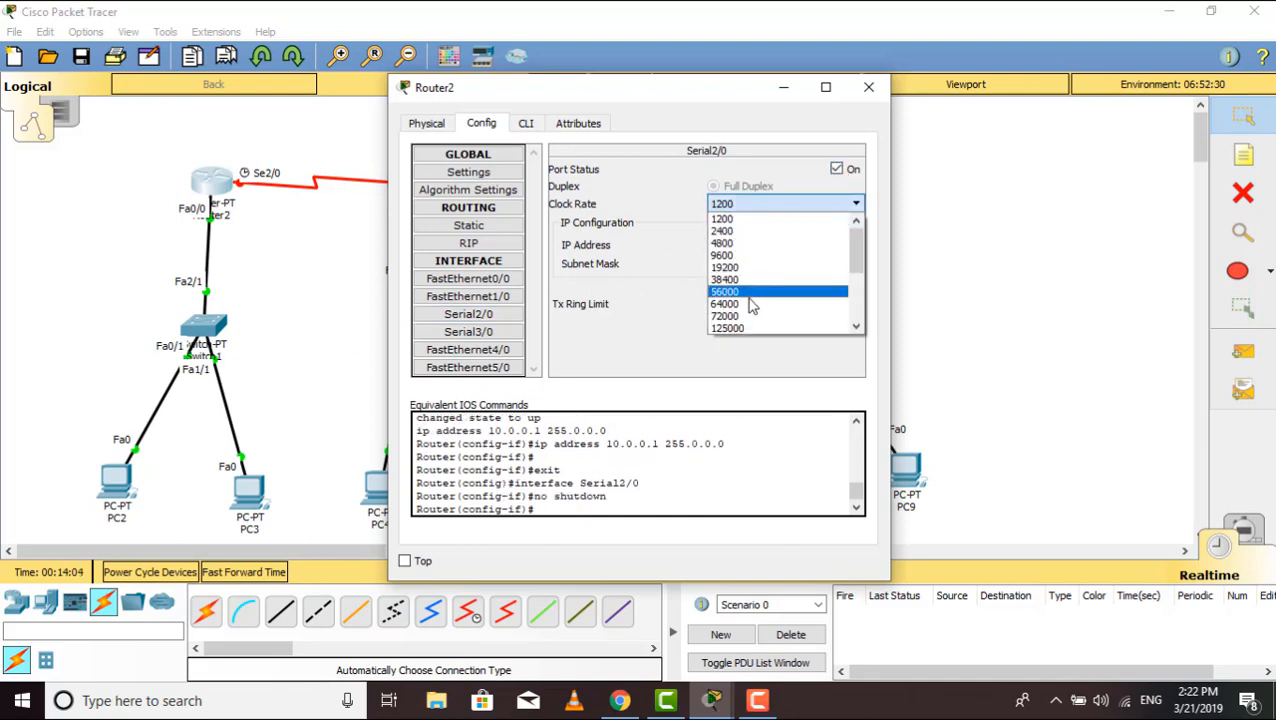
click(750, 304)
click(735, 249)
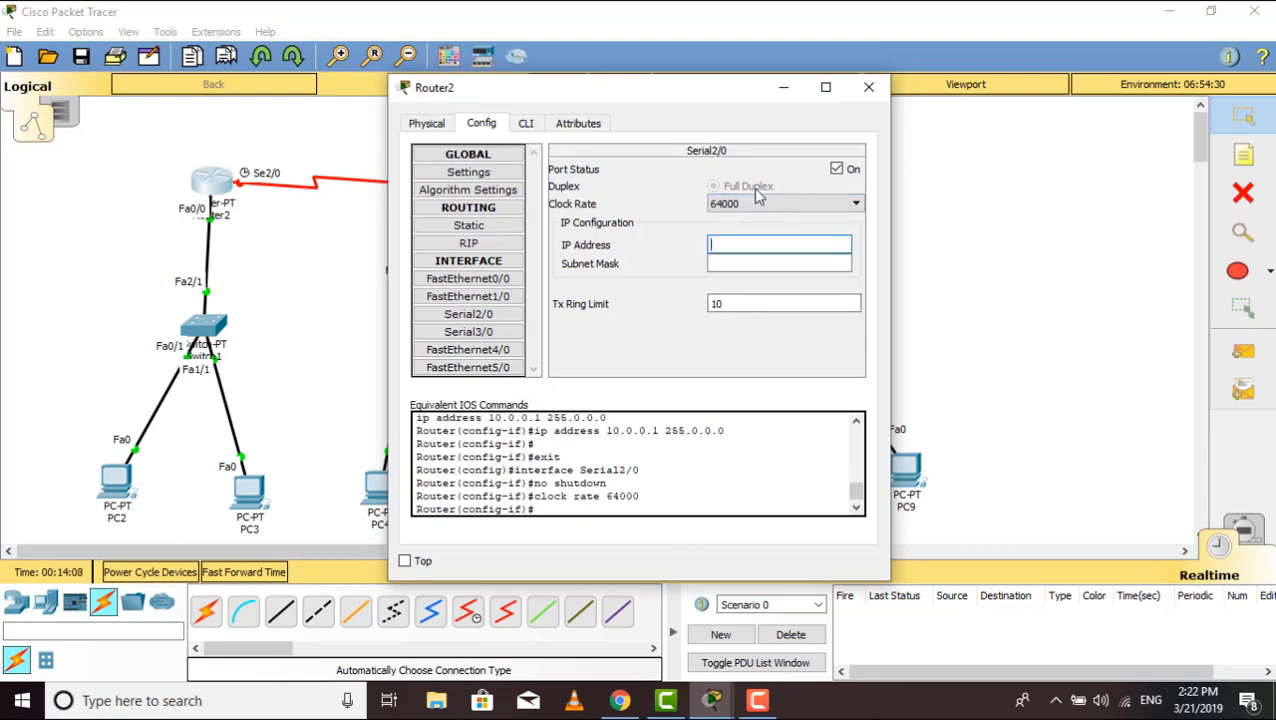
text(50.0.0.1)
click(757, 263)
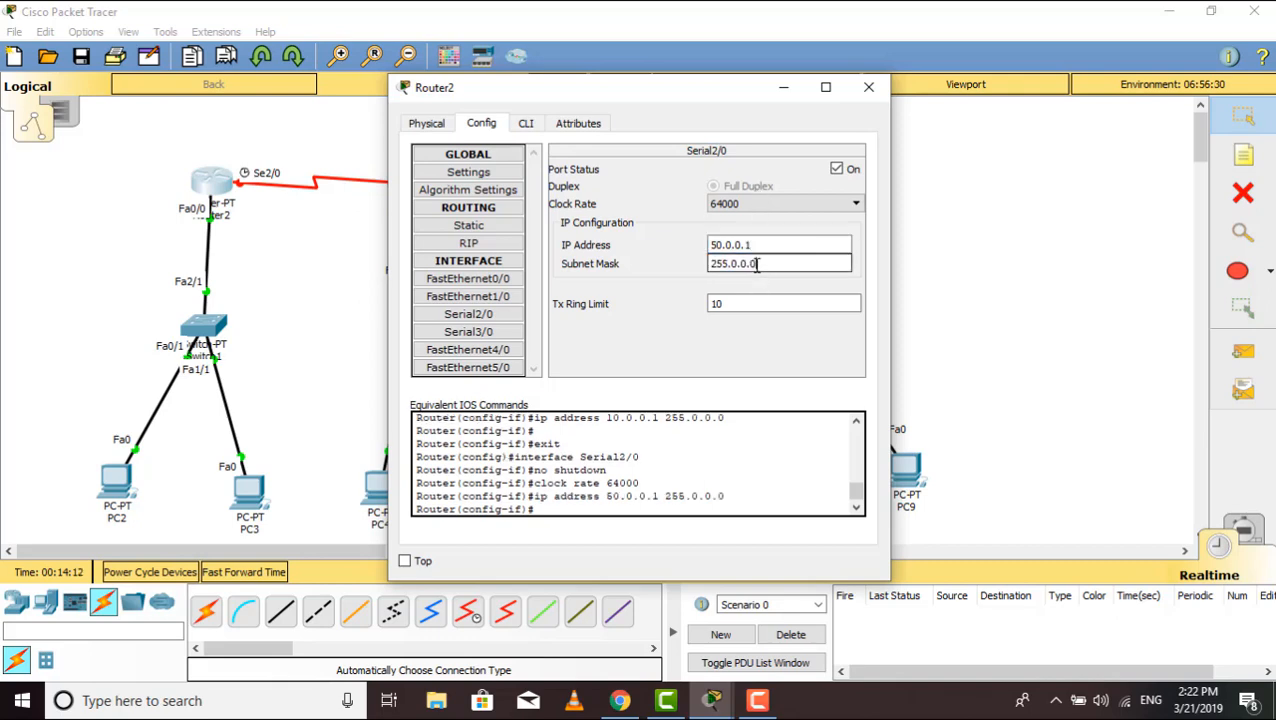
Turn on Router3's Serial2/0 port and set IP address 50.0.0.2 and subnet mask 255.0.0.0
click(870, 88)
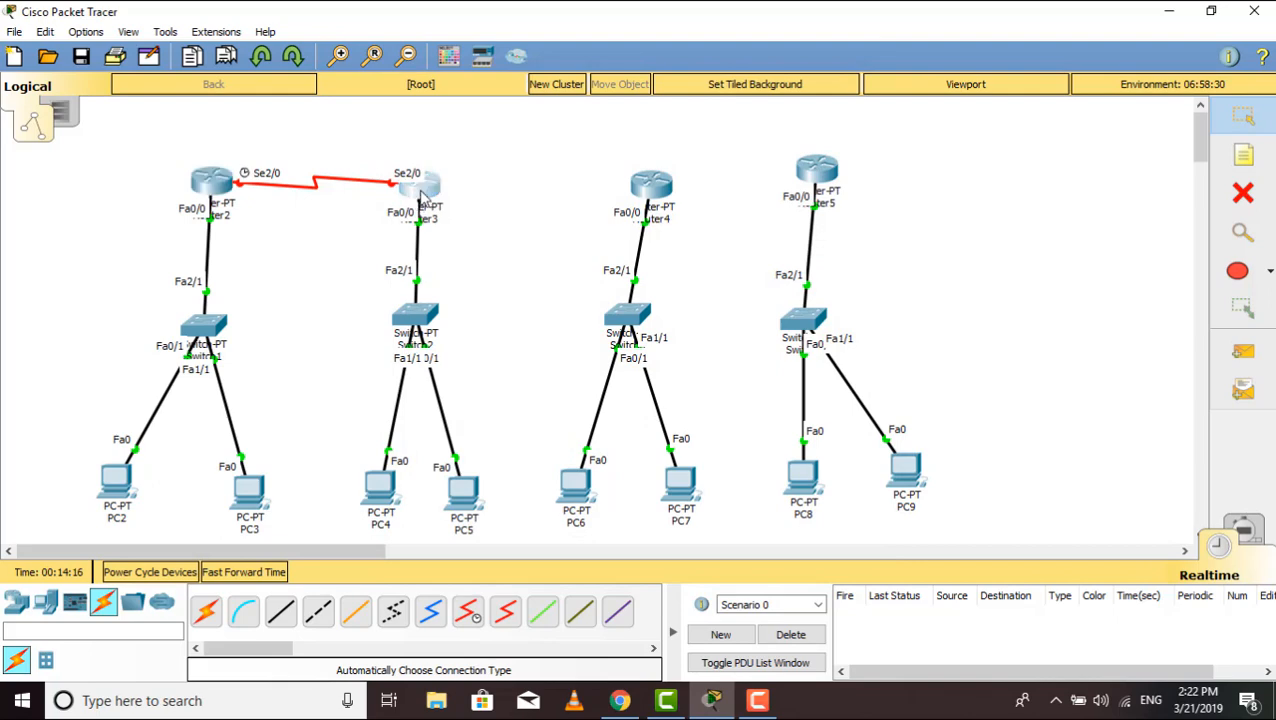
click(420, 200)
click(477, 320)
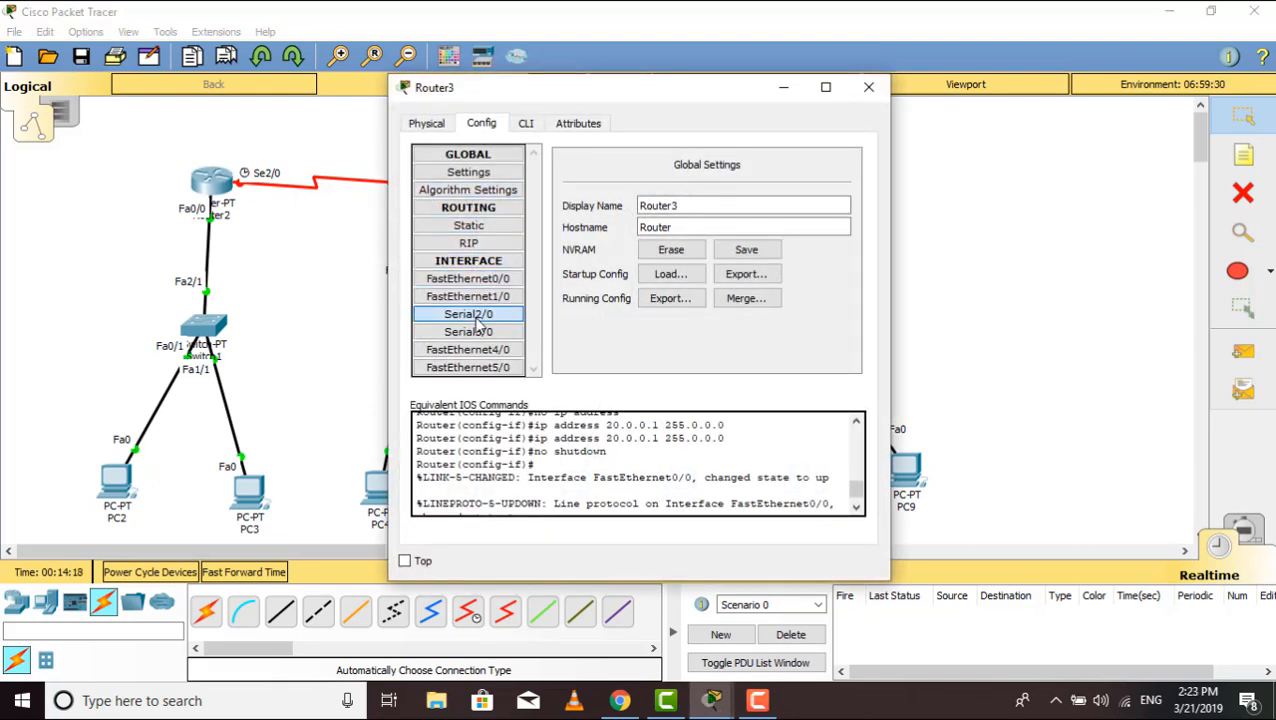
click(838, 170)
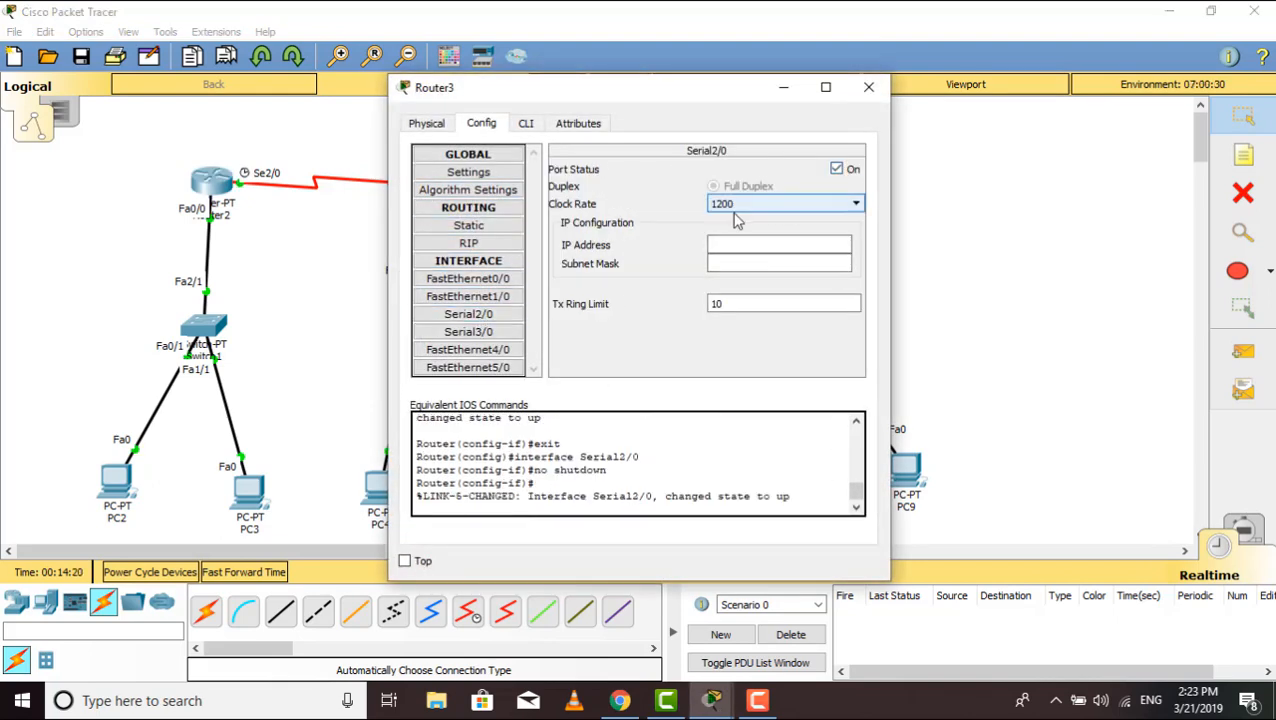
click(775, 245)
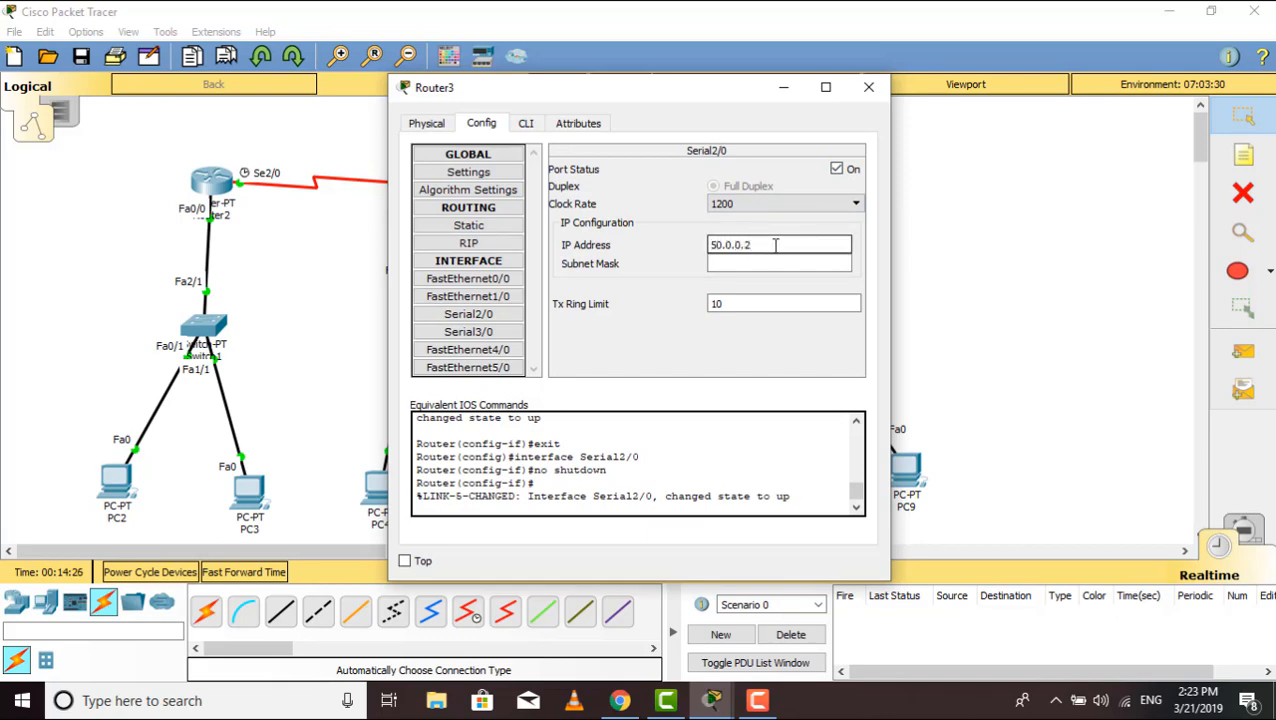
text(50.0.0.2)
click(788, 263)
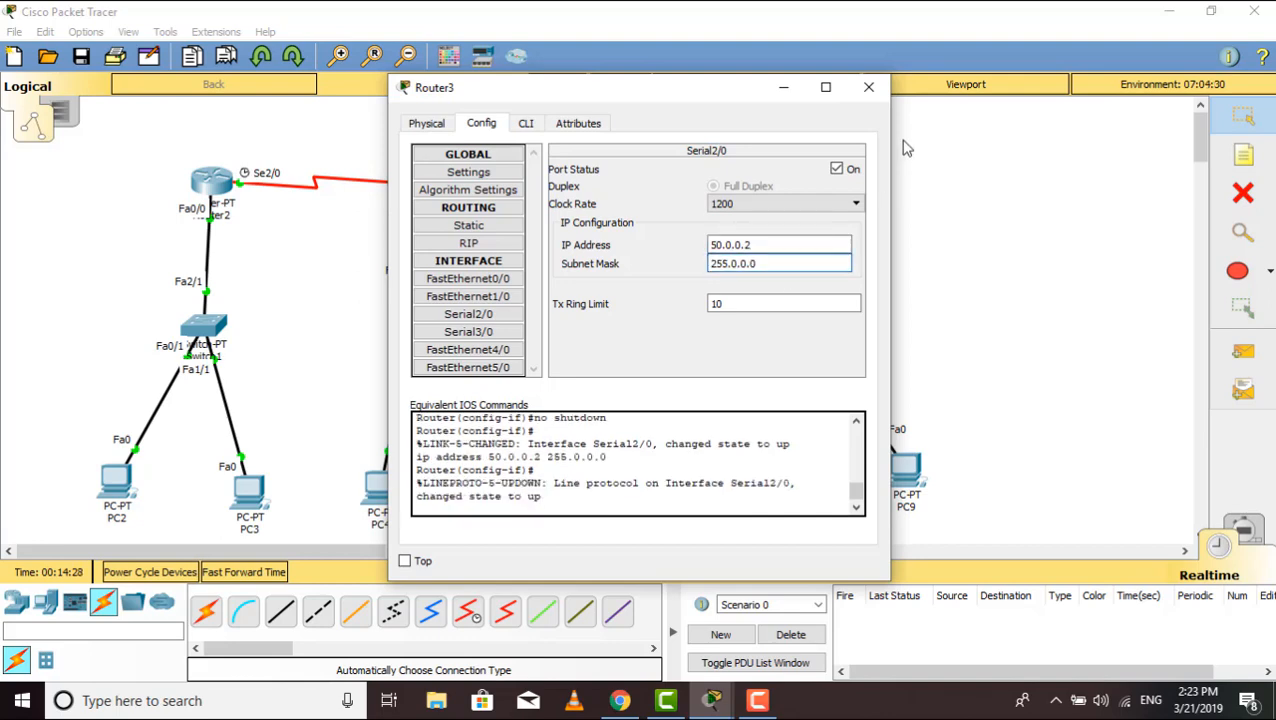
click(868, 87)
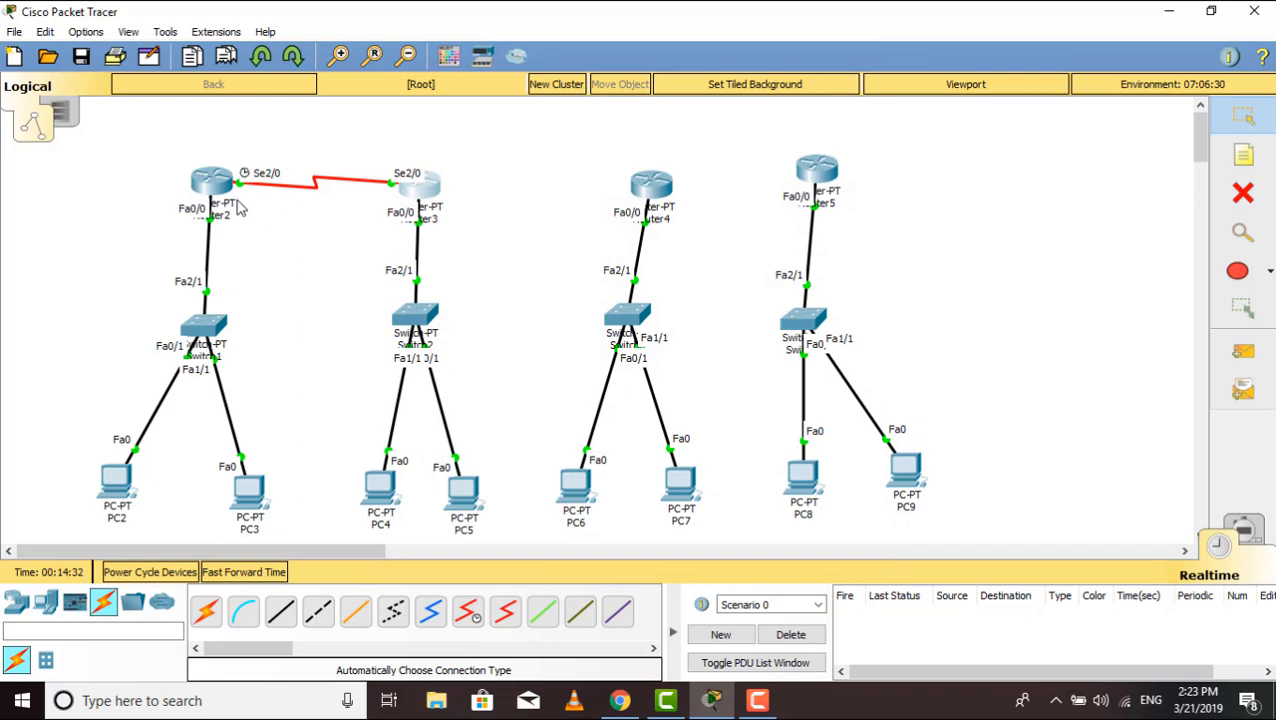
Test the serial link by sending a simple PDU from Router3 to Router2
click(1219, 364)
click(420, 195)
click(211, 188)
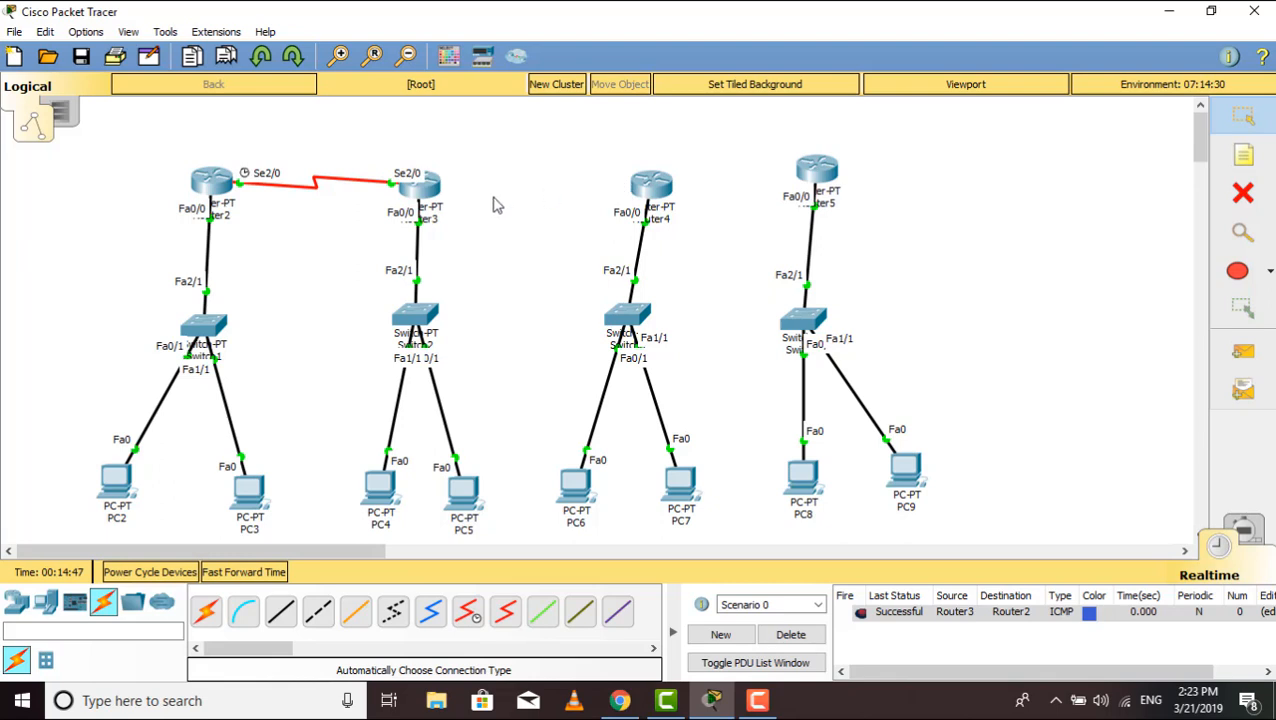
Connect Router3 to Router4 using the automatically chosen connection type
click(205, 611)
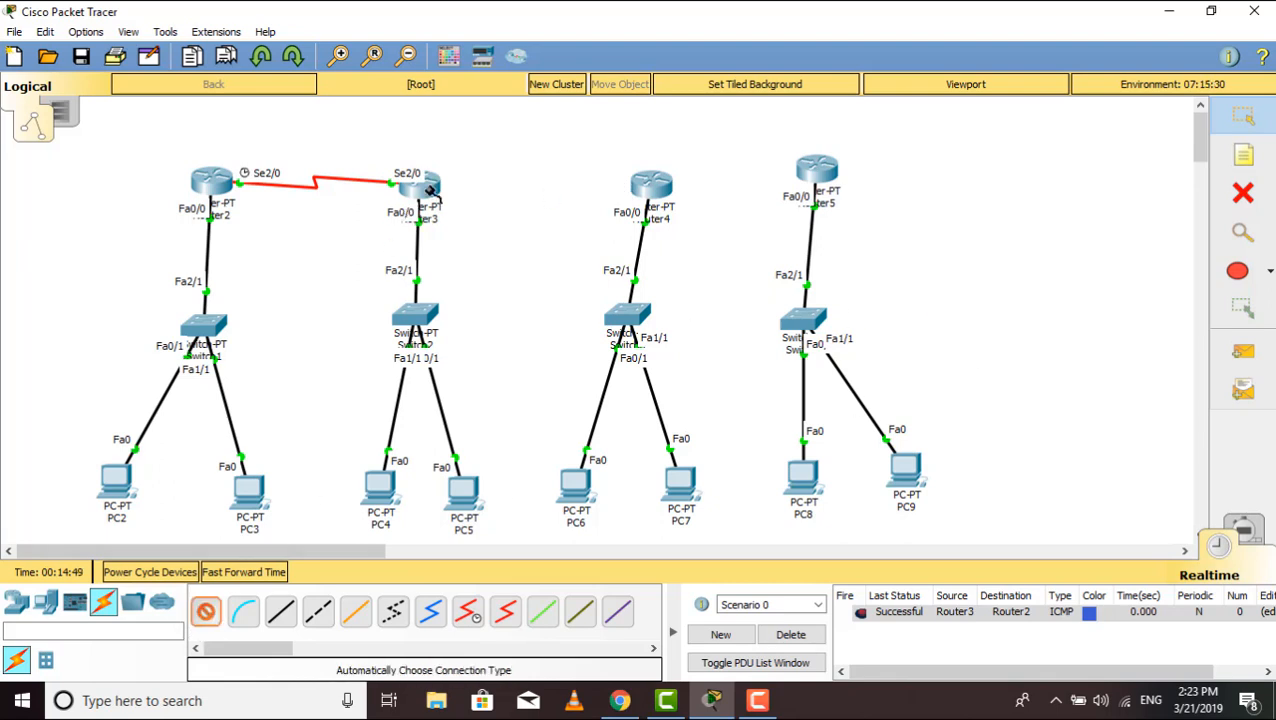
click(431, 188)
click(650, 183)
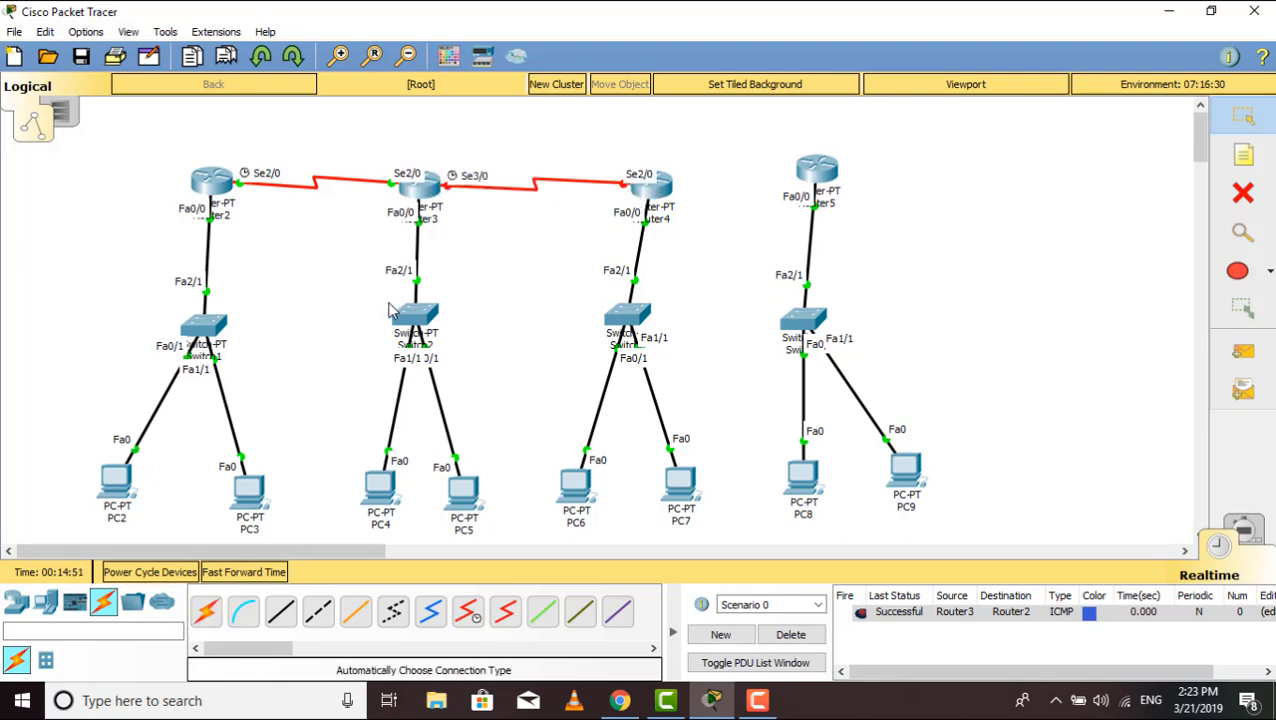
Turn on Router3's Serial3/0 port and set clock rate 64000, IP address 60.0.0.1 and subnet mask 255.0.0.0
mouse_move(419, 193)
click(422, 197)
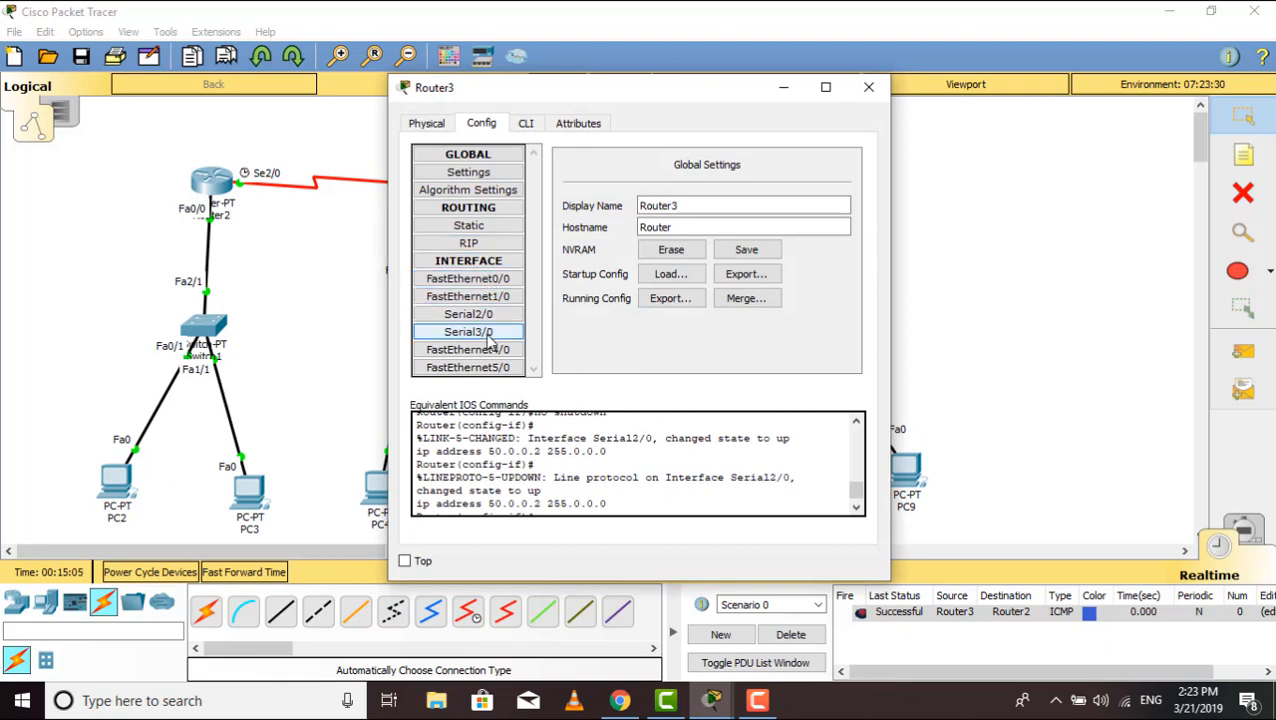
click(489, 336)
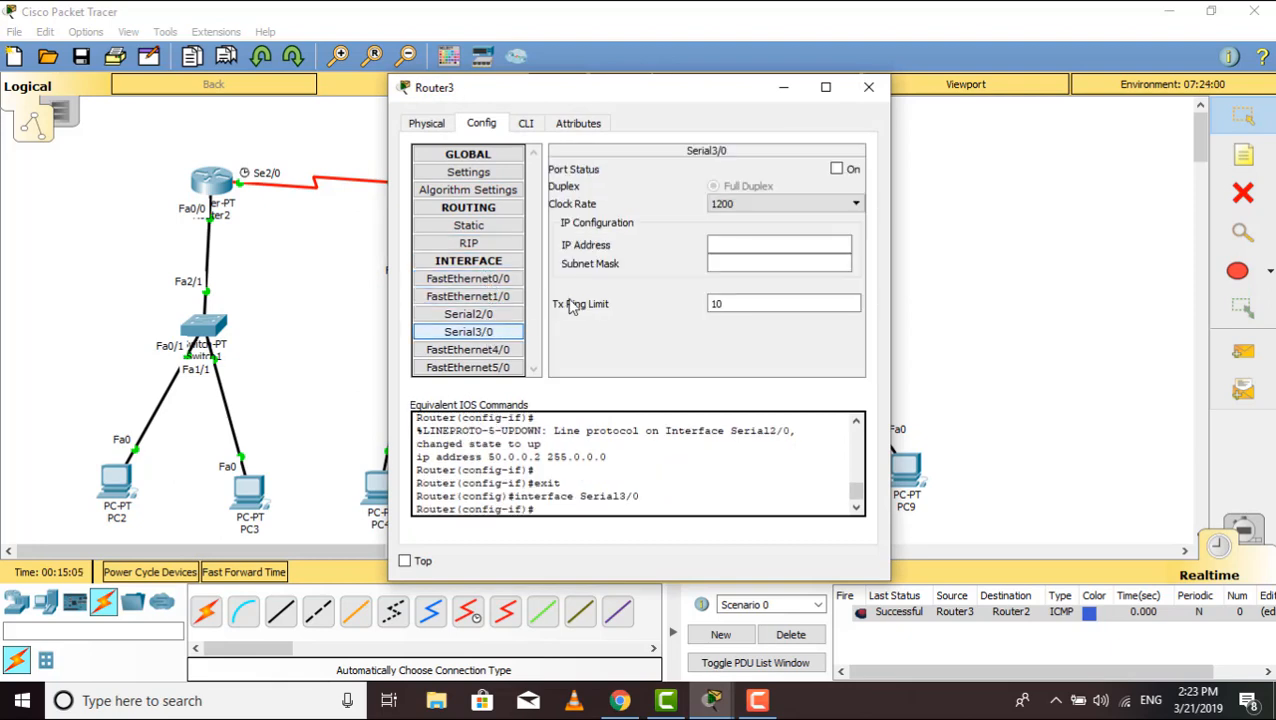
click(838, 169)
click(826, 203)
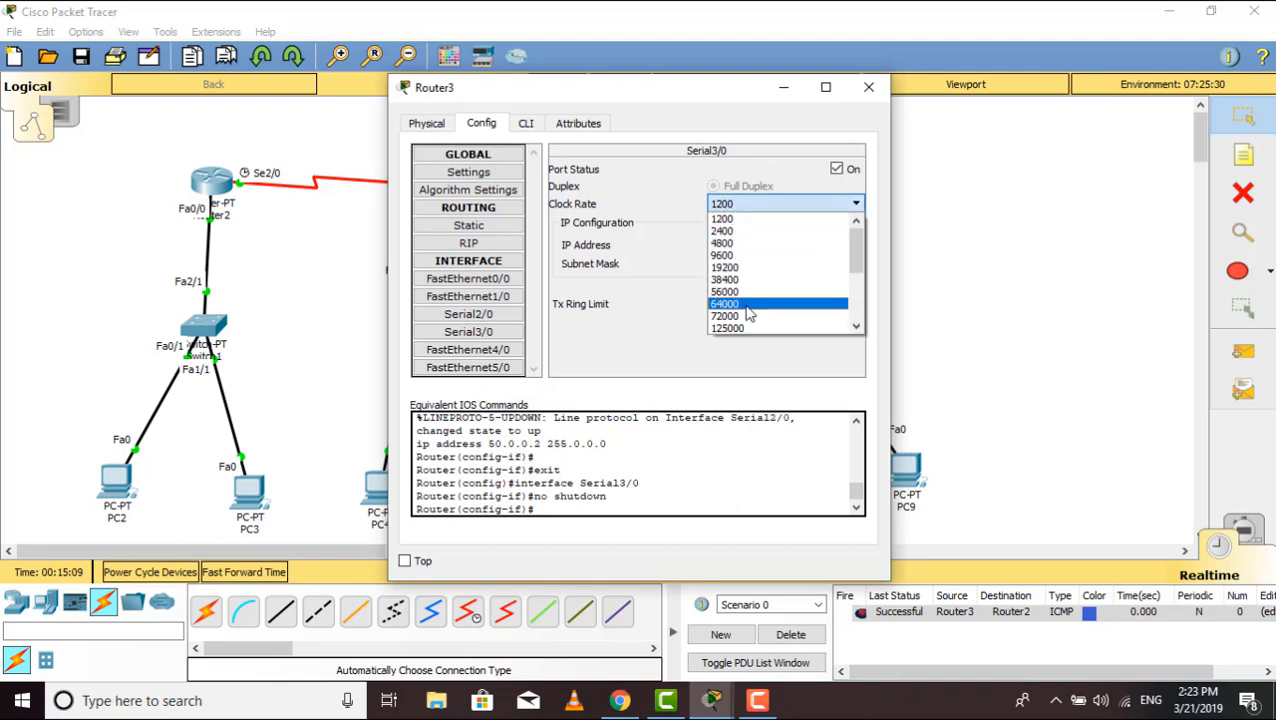
click(745, 304)
click(750, 248)
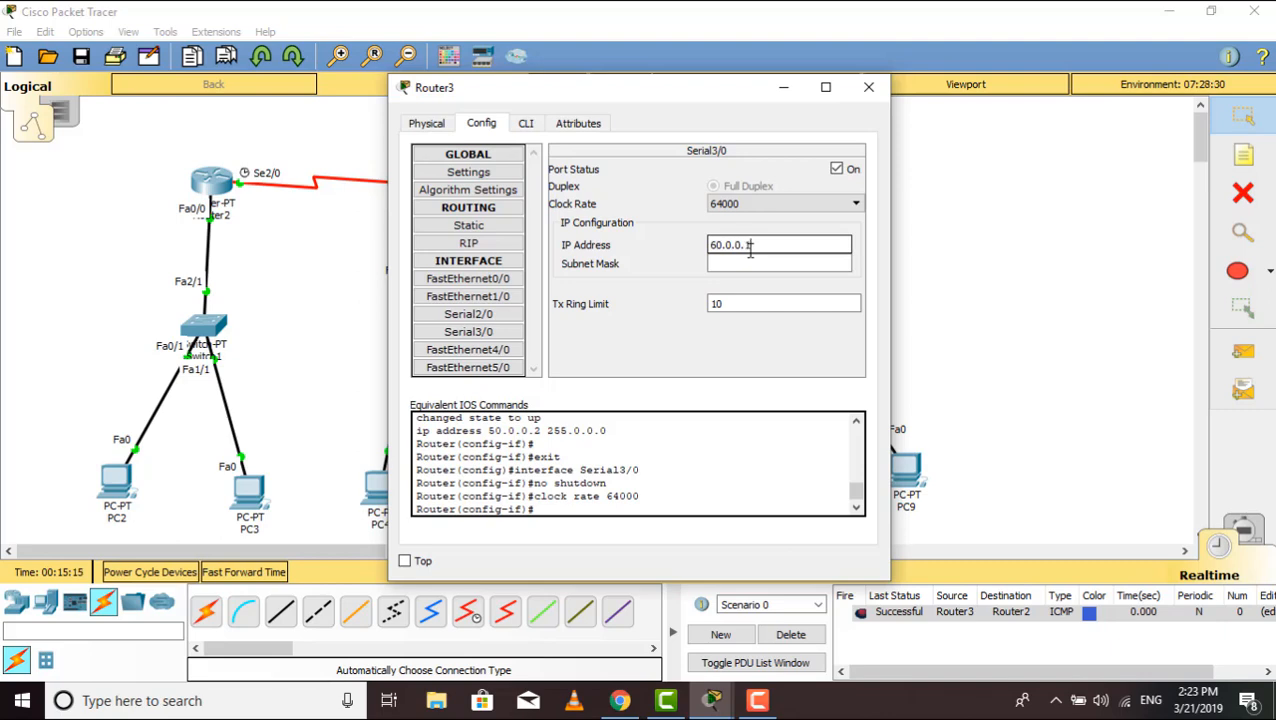
click(752, 263)
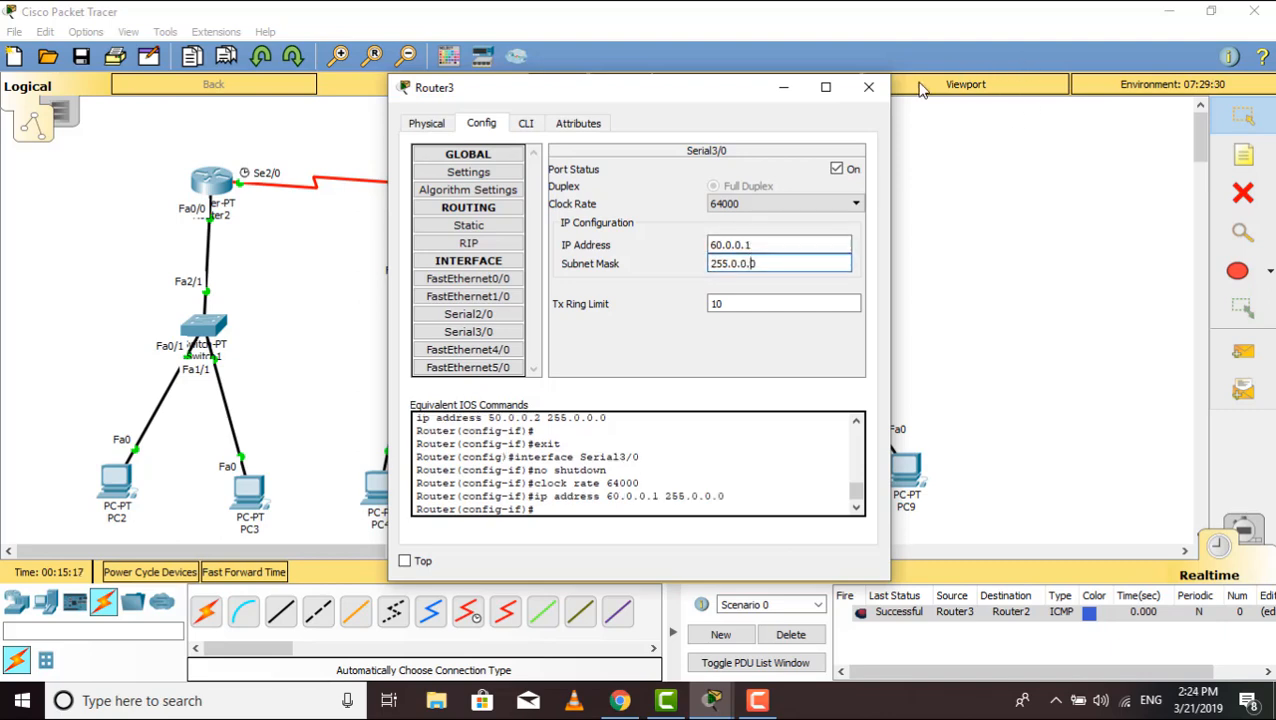
click(876, 91)
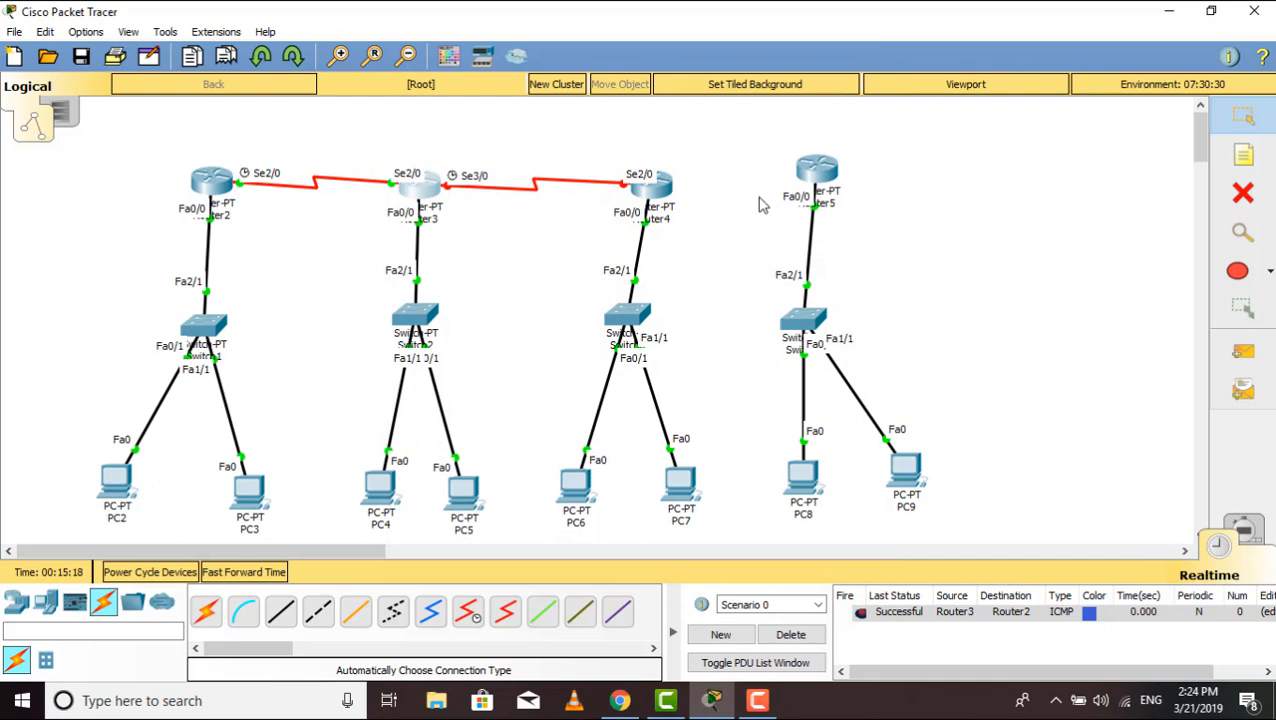
Turn on Router4's Serial2/0 port and set IP address 60.0.0.2 and subnet mask 255.0.0.0
click(660, 192)
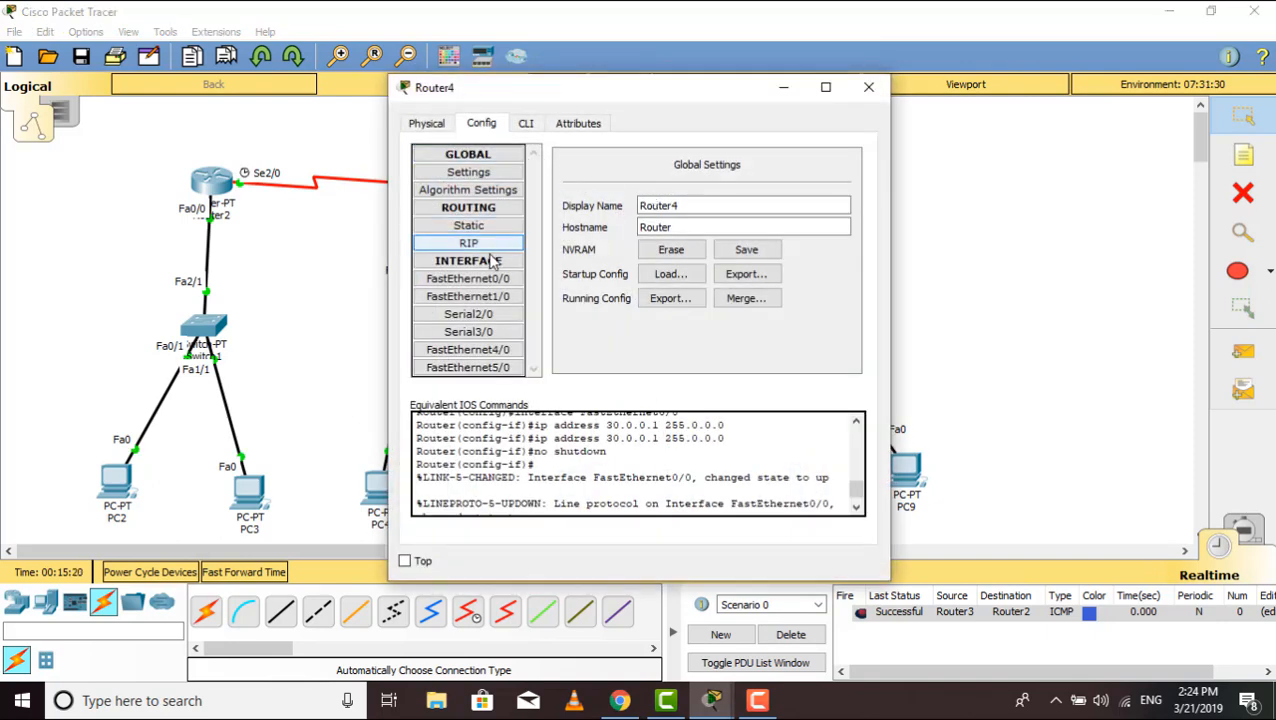
click(493, 317)
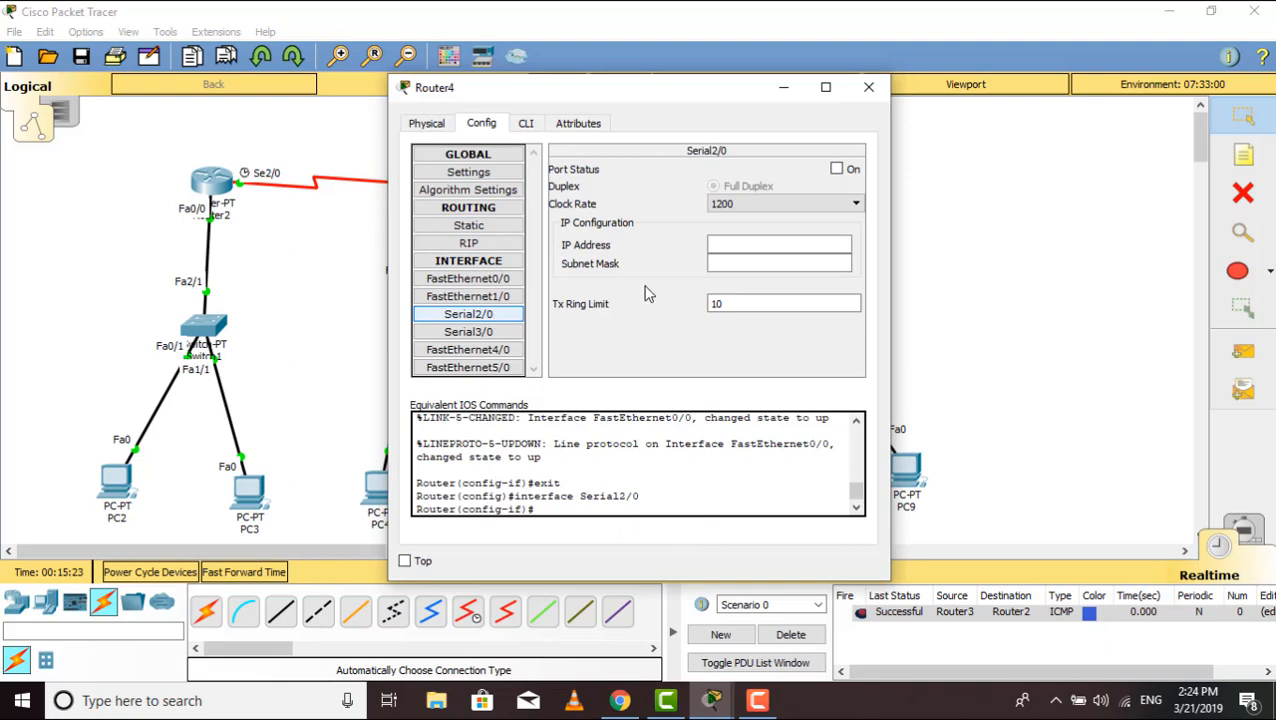
click(837, 169)
click(756, 240)
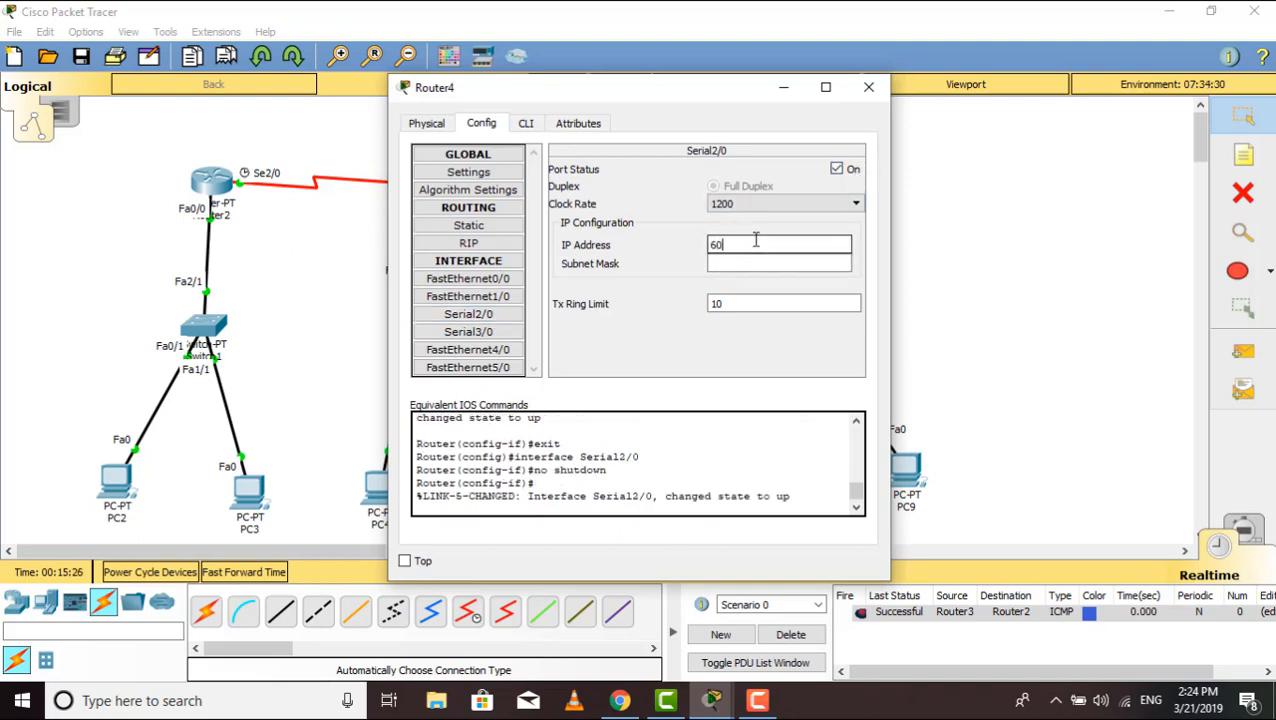
text(60.0.0.2)
click(752, 264)
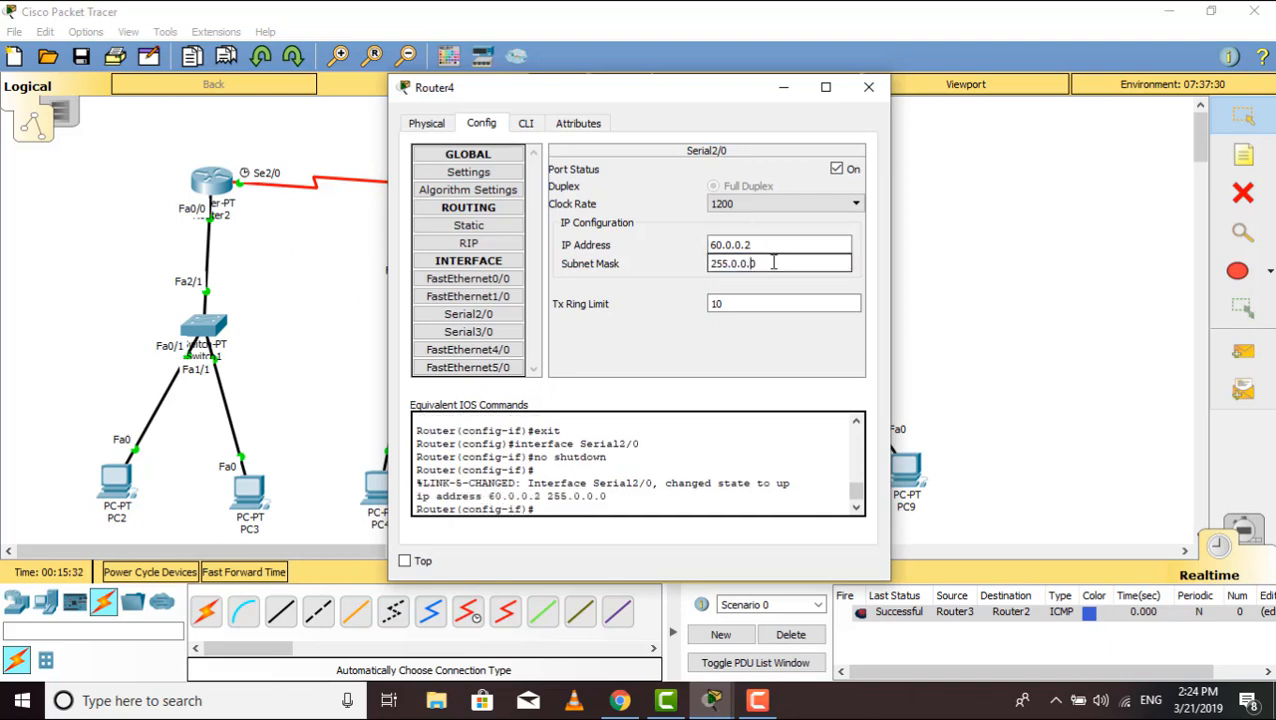
click(868, 87)
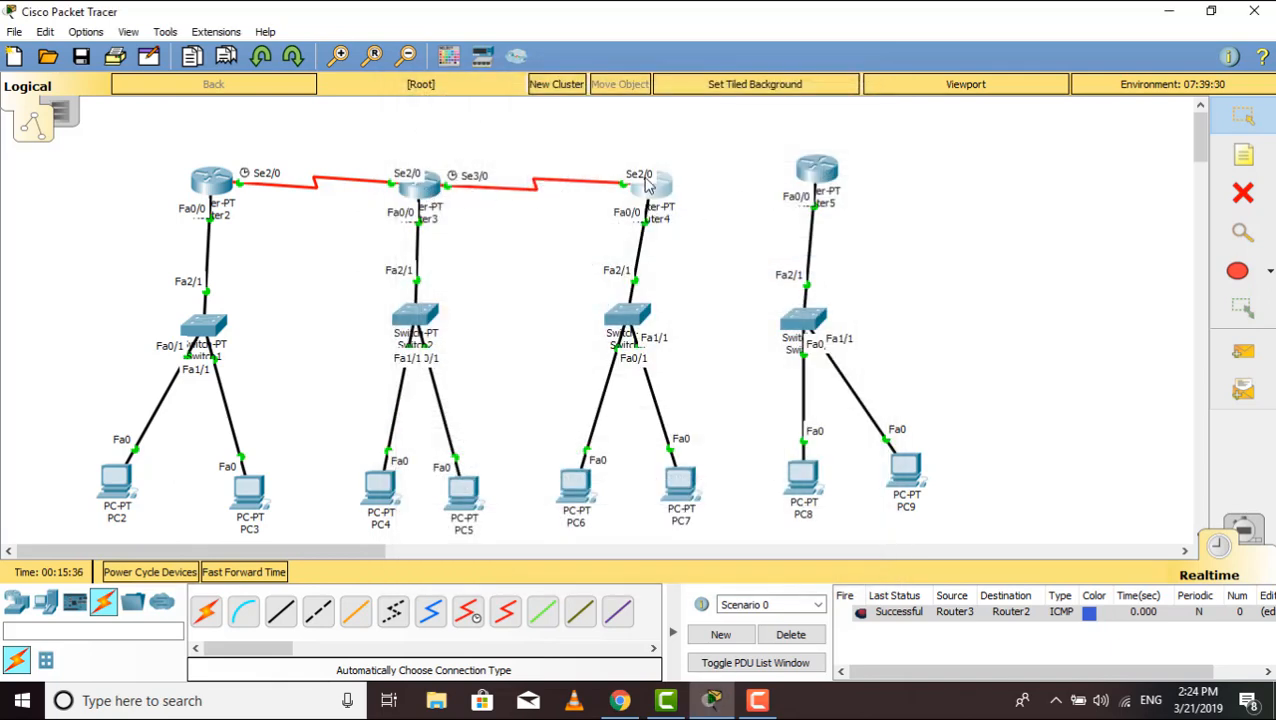
Connect Router4 to Router5 using the automatically chosen connection type
click(205, 611)
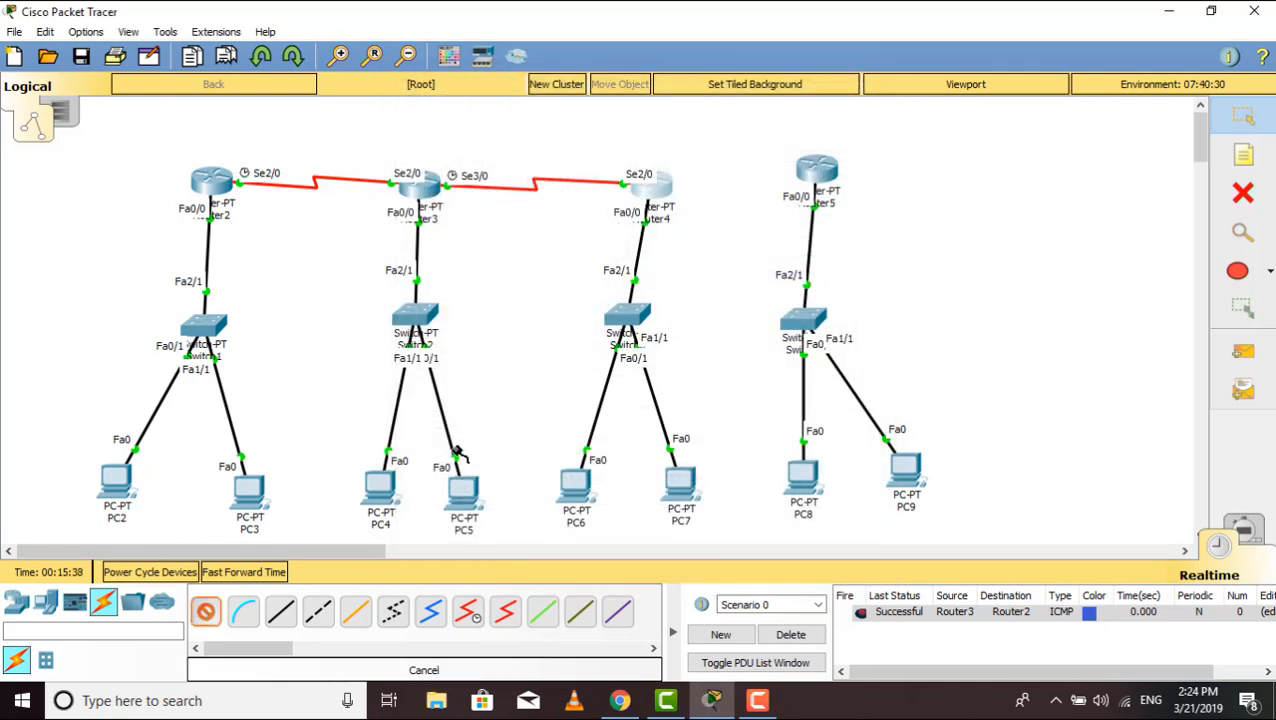
click(666, 188)
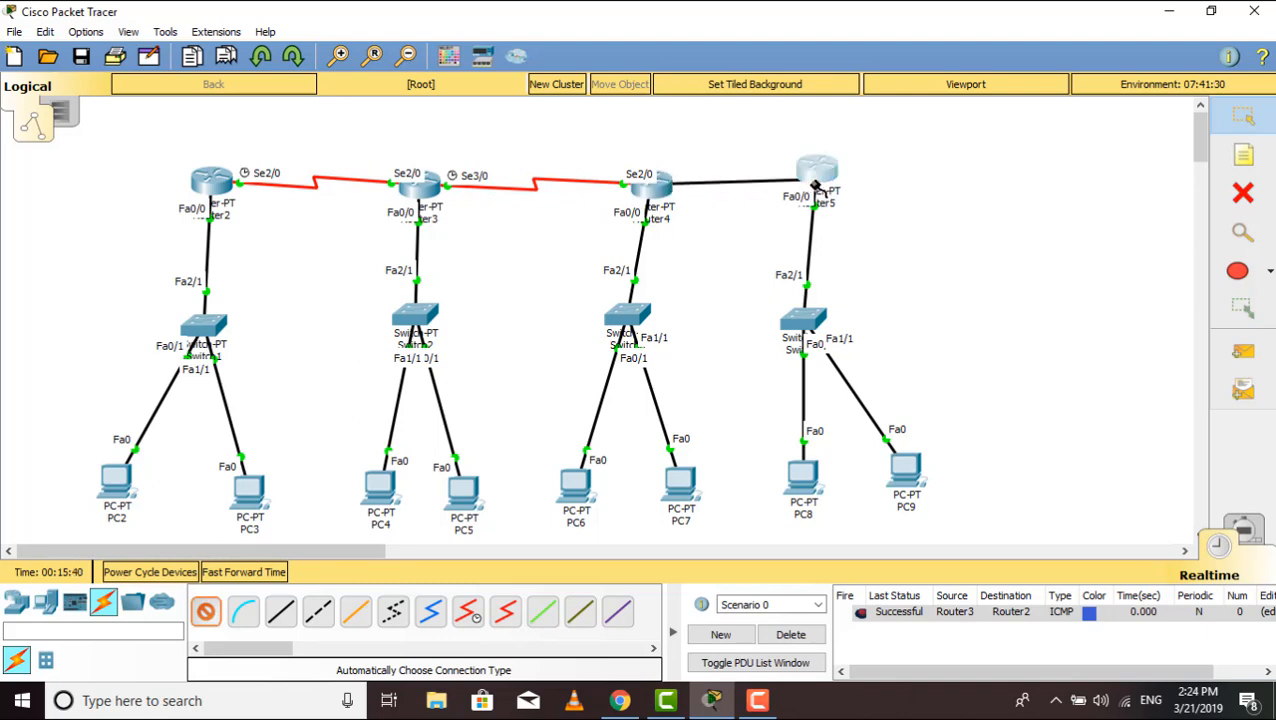
click(817, 172)
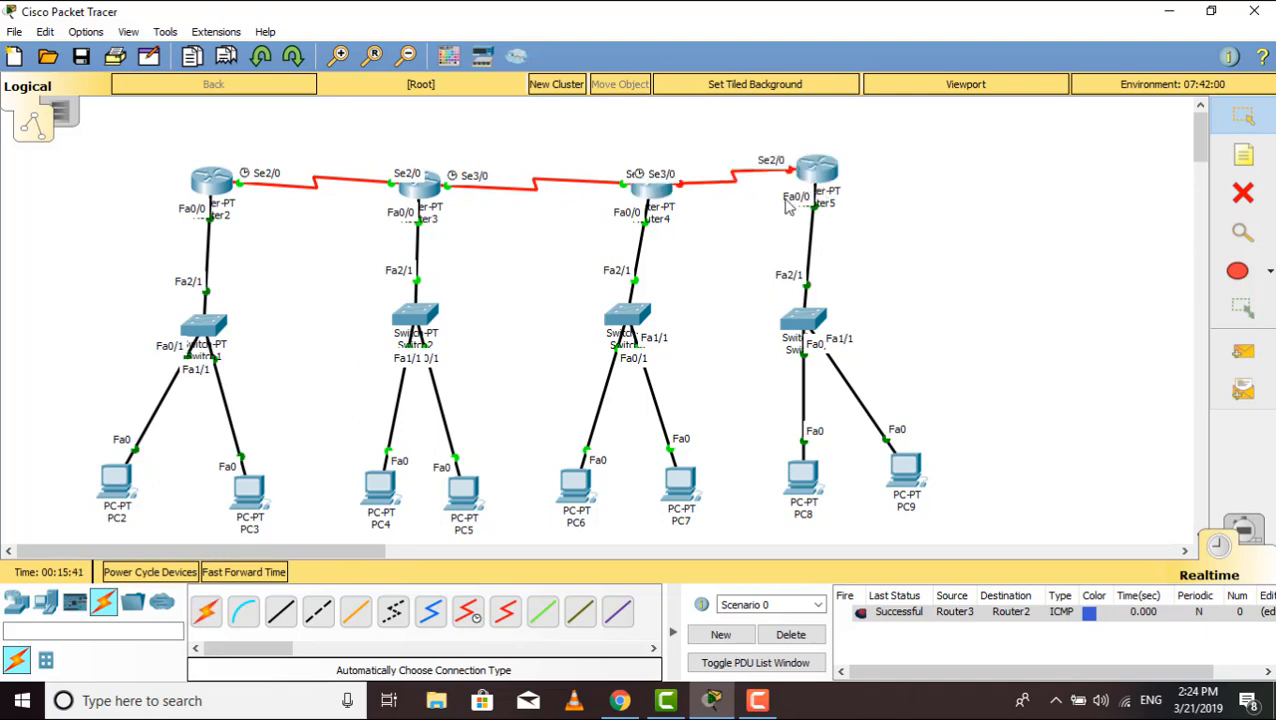
Turn on Router4's Serial3/0 port and set clock rate 64000, IP address 70.0.0.1 and subnet mask 255.0.0.0
click(659, 196)
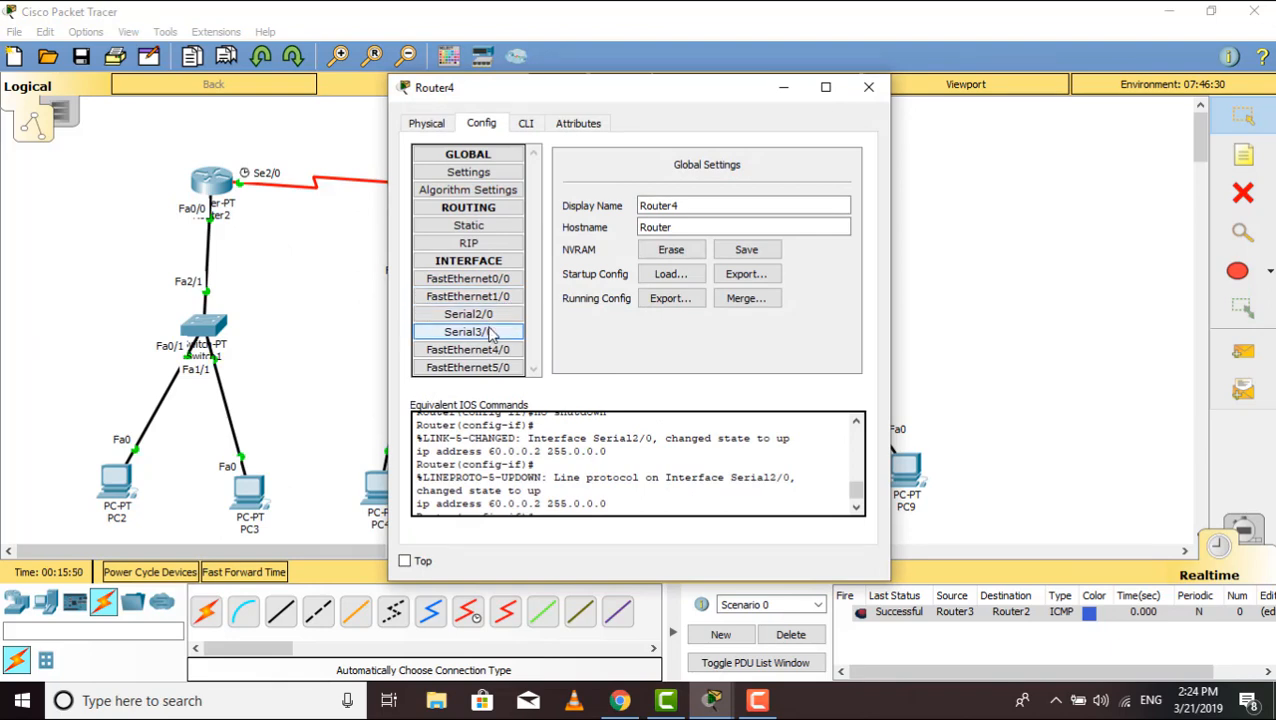
click(490, 332)
click(837, 170)
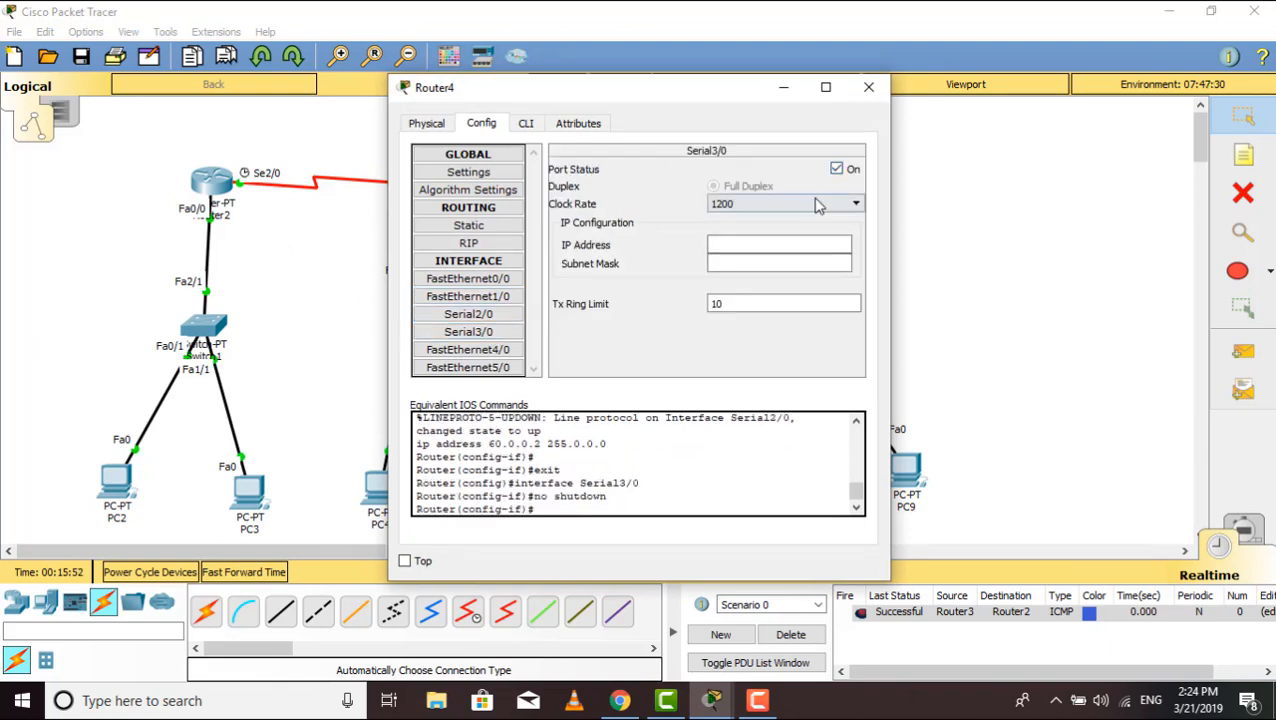
click(817, 203)
click(757, 280)
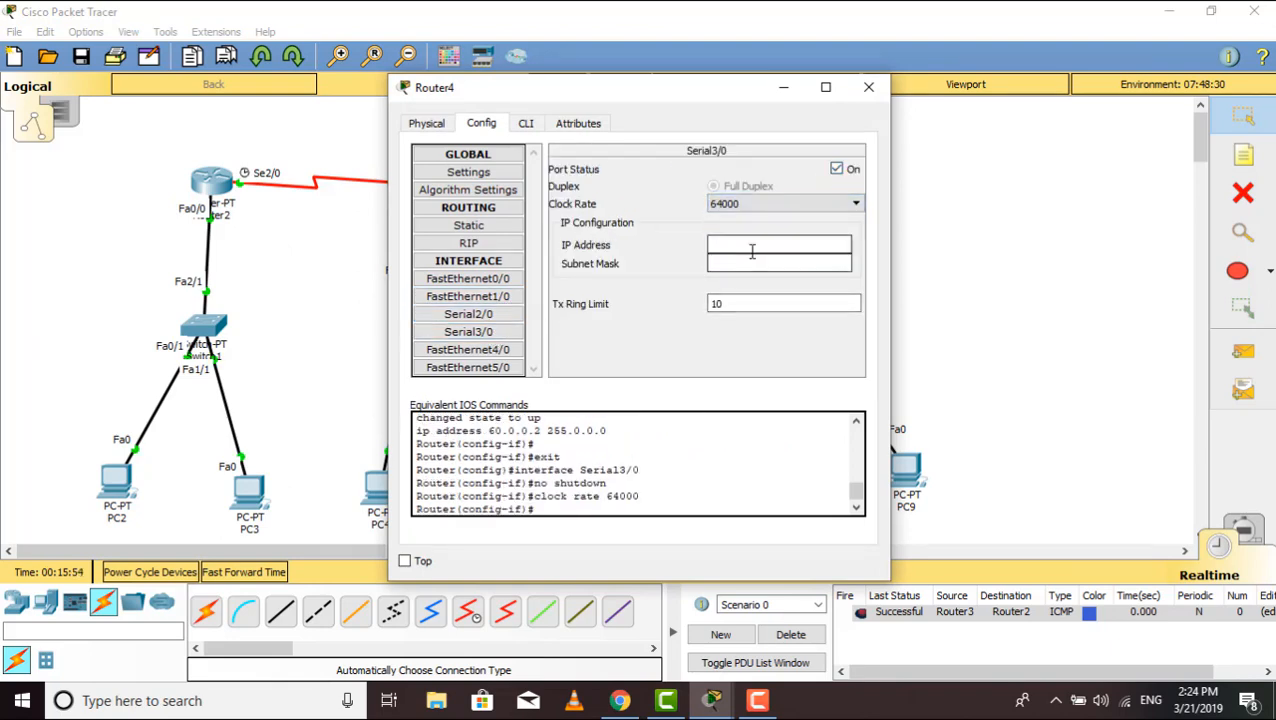
click(752, 249)
click(753, 261)
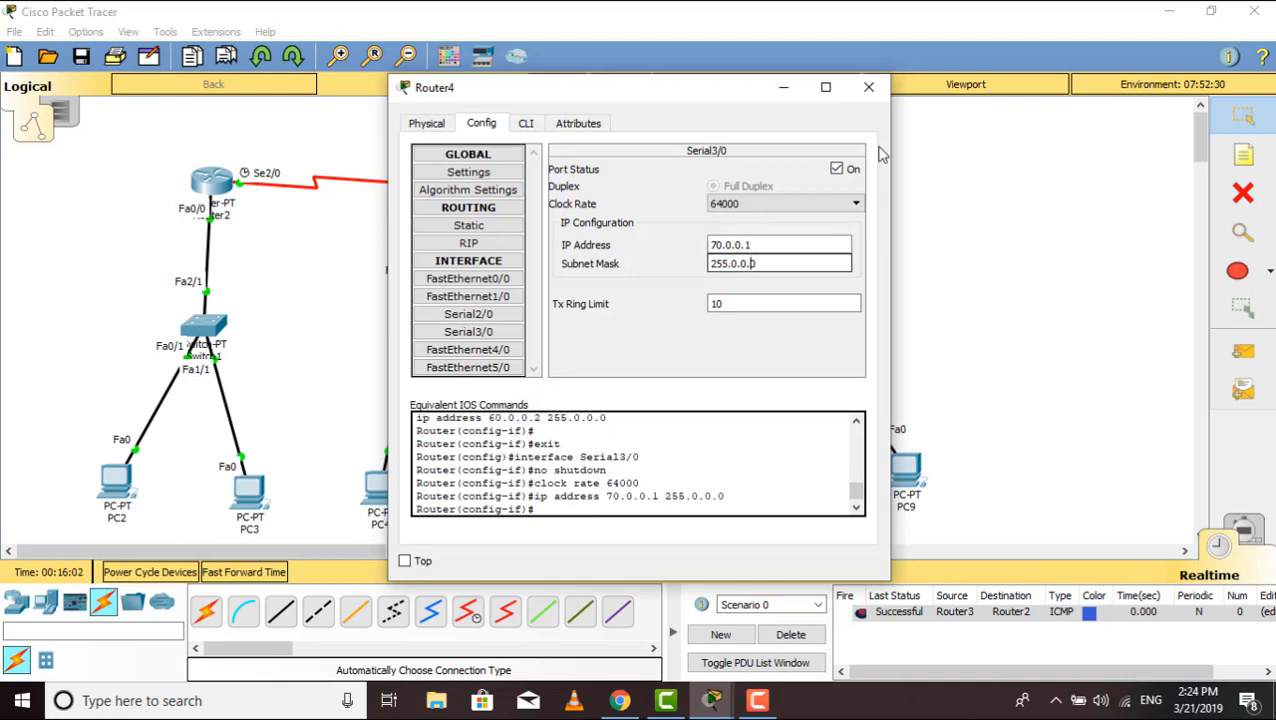
click(868, 87)
Turn on Router5's Serial2/0 port, set IP address 70.0.0.2 and fill in the subnet mask
click(816, 172)
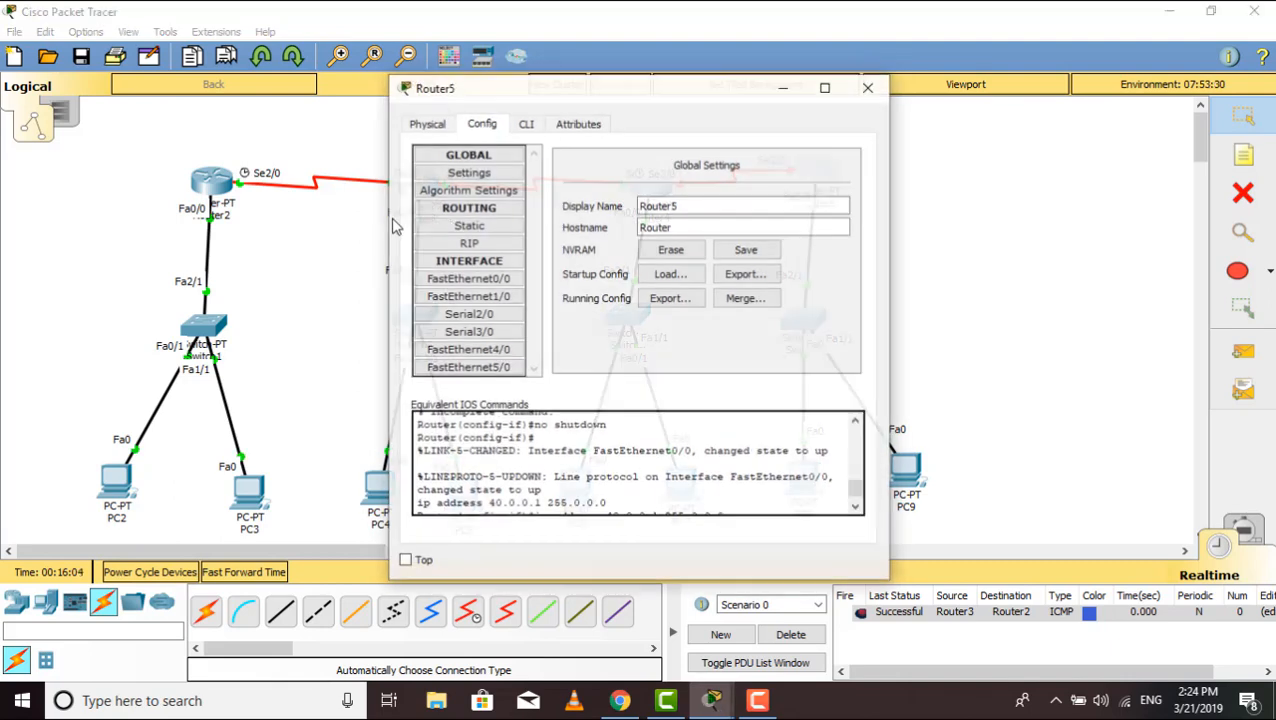
click(466, 316)
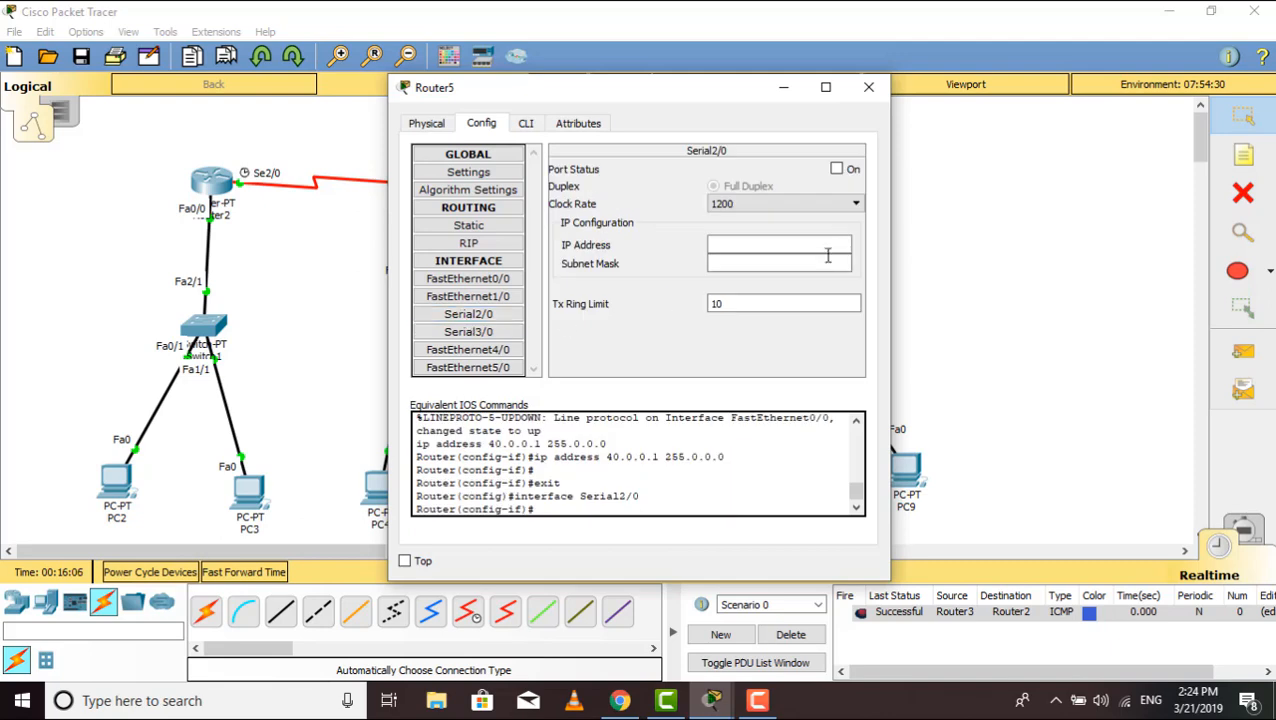
click(820, 245)
click(836, 169)
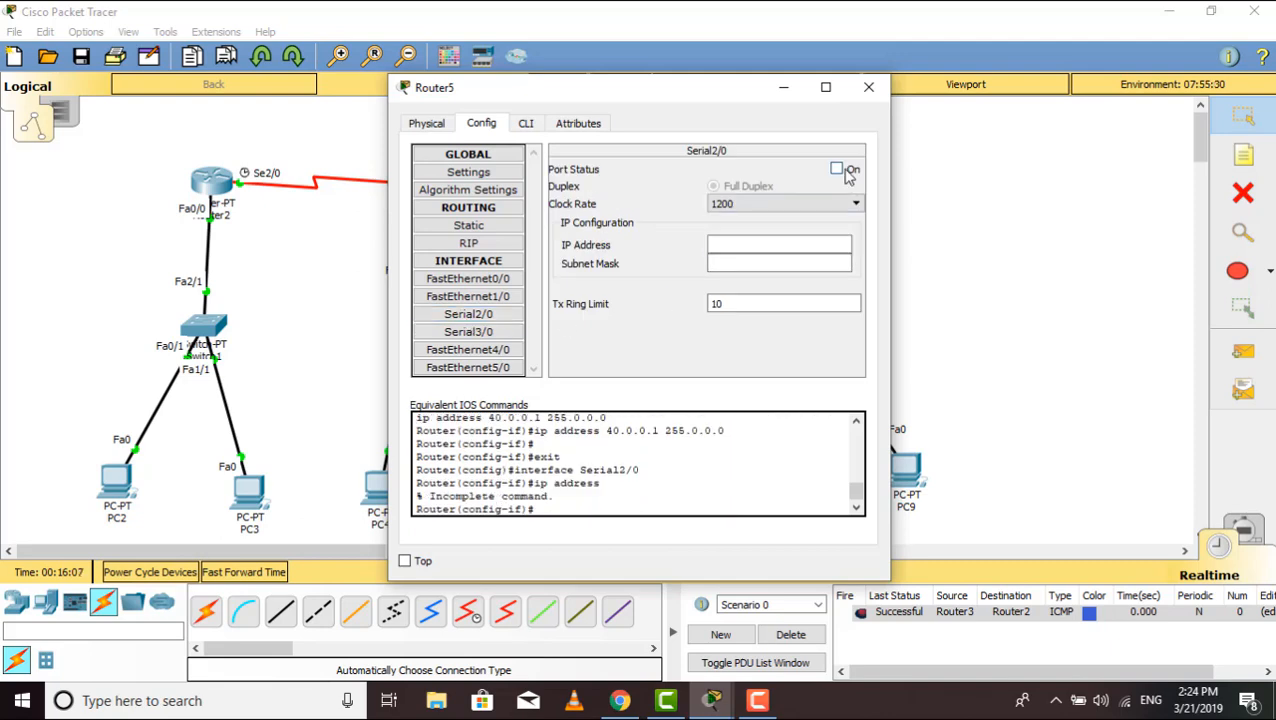
click(778, 263)
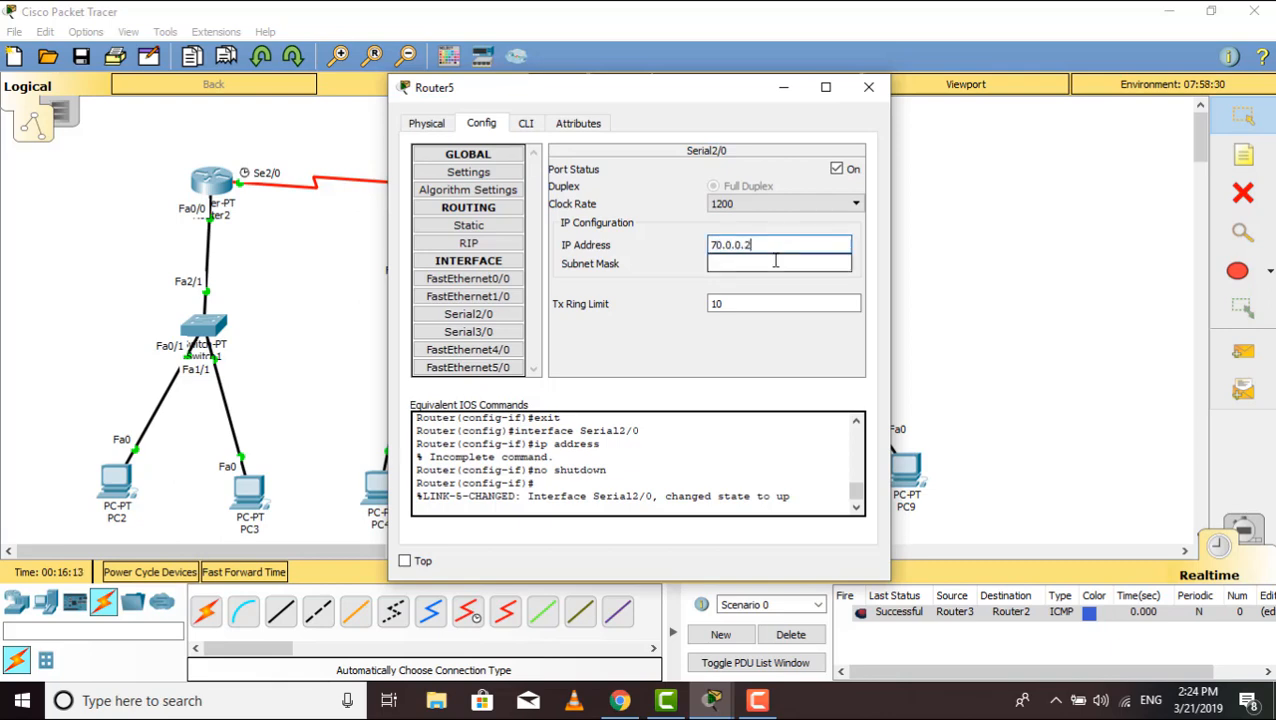
click(868, 87)
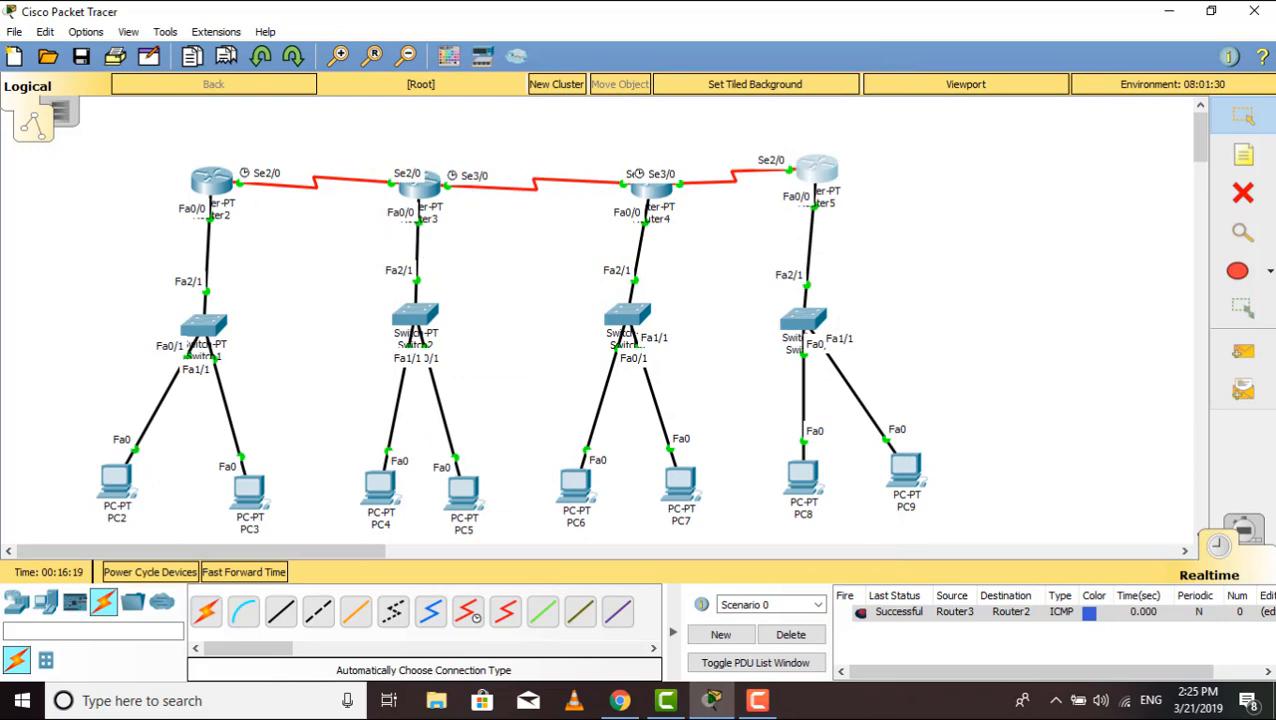
Test the serial link by sending a simple PDU from Router5 to Router4, and delete the test scenario
click(1243, 351)
click(816, 172)
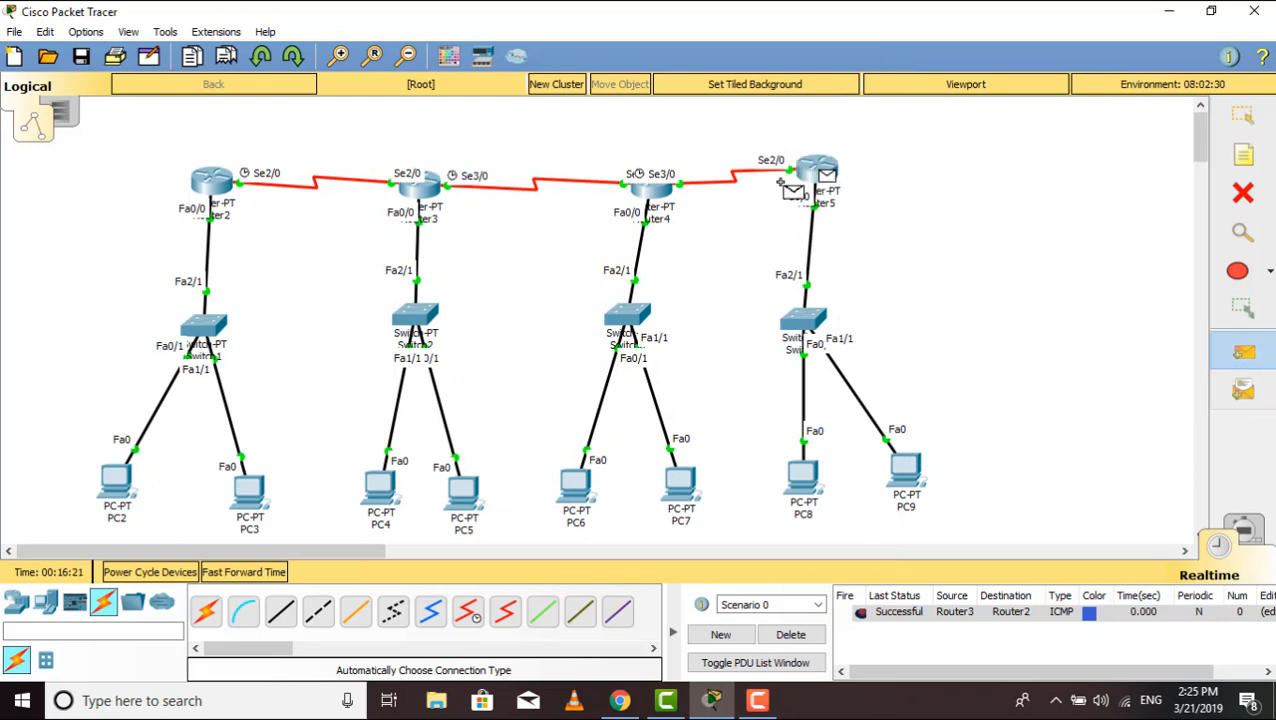
click(655, 188)
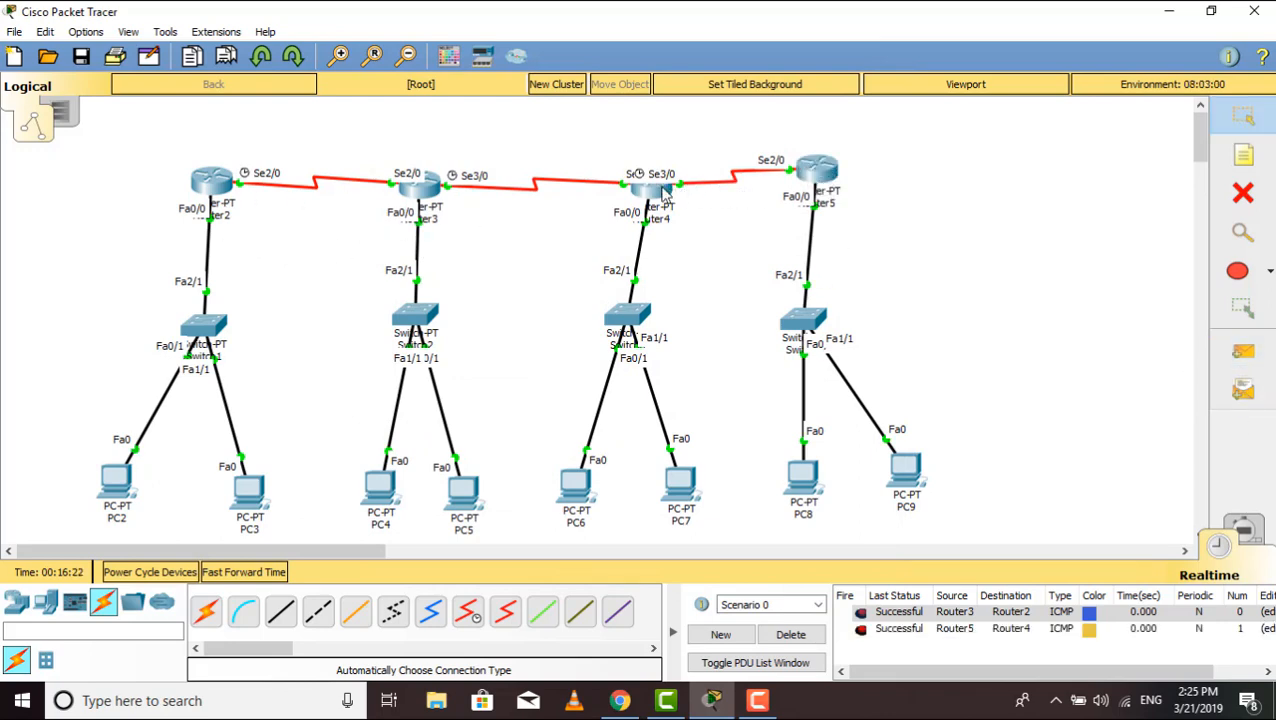
click(810, 637)
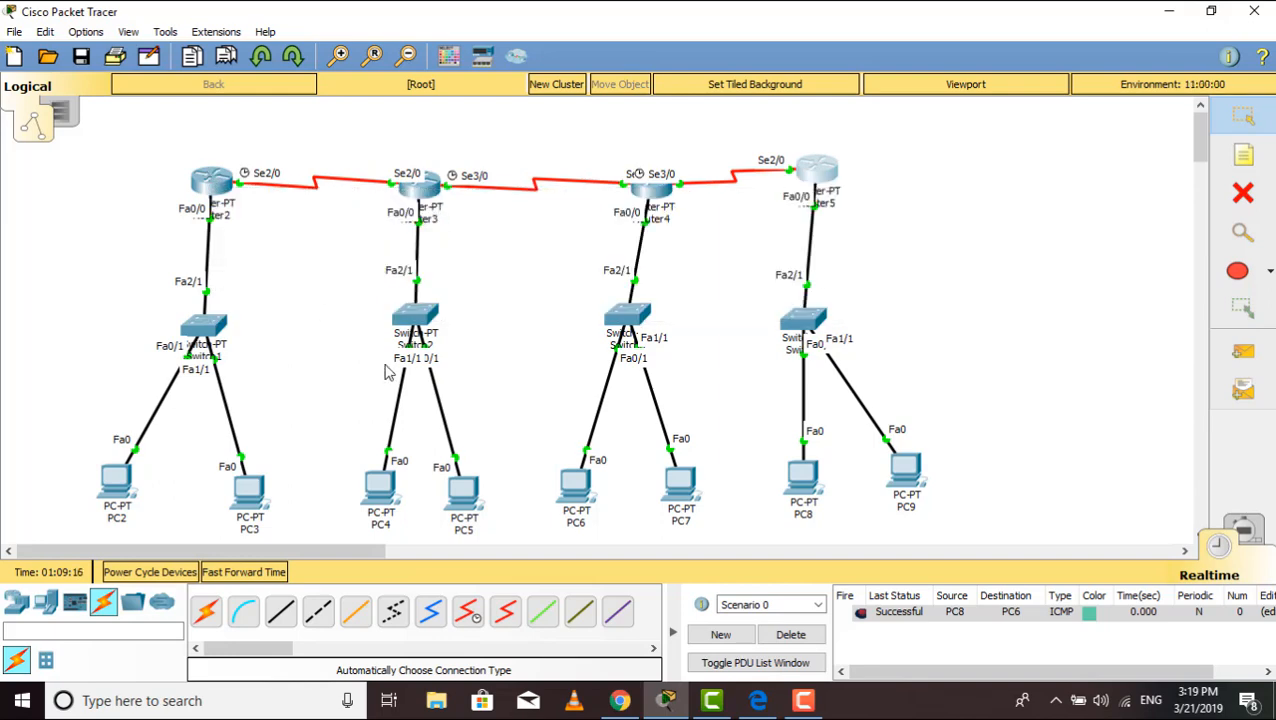
Test routing by sending a simple PDU from Router2 to PC4, and delete the test scenario
click(1257, 352)
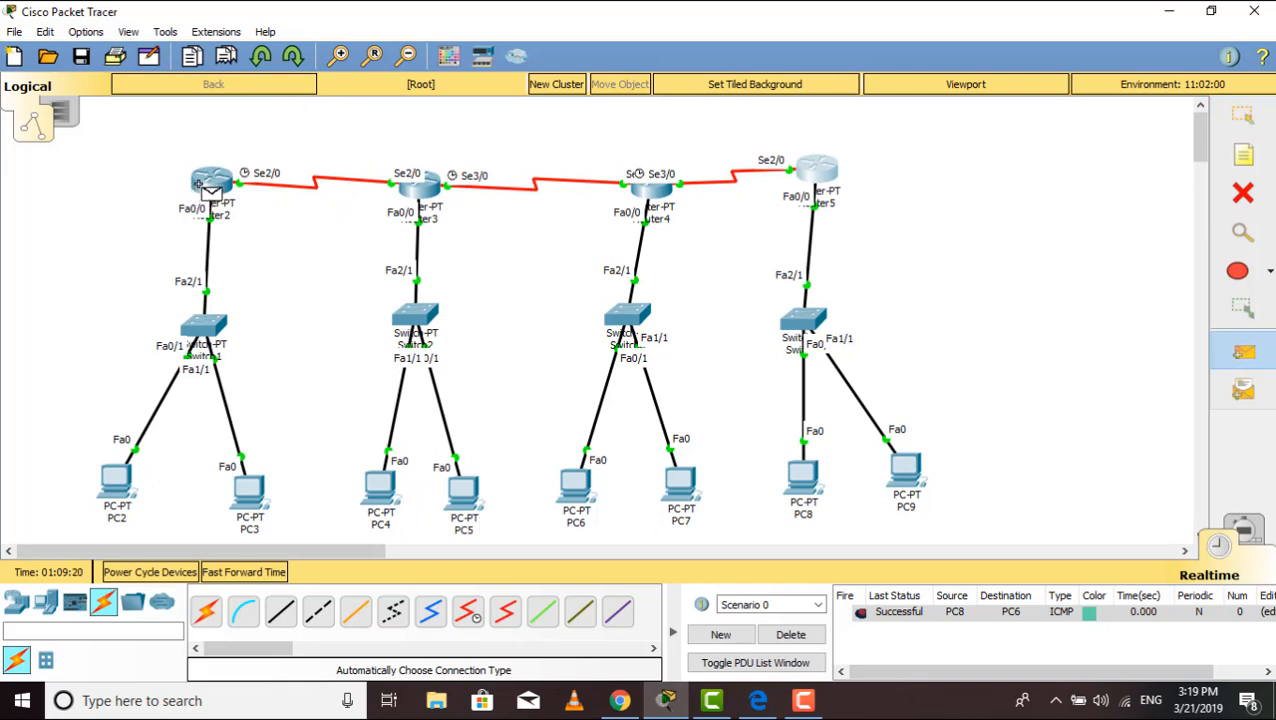
click(375, 488)
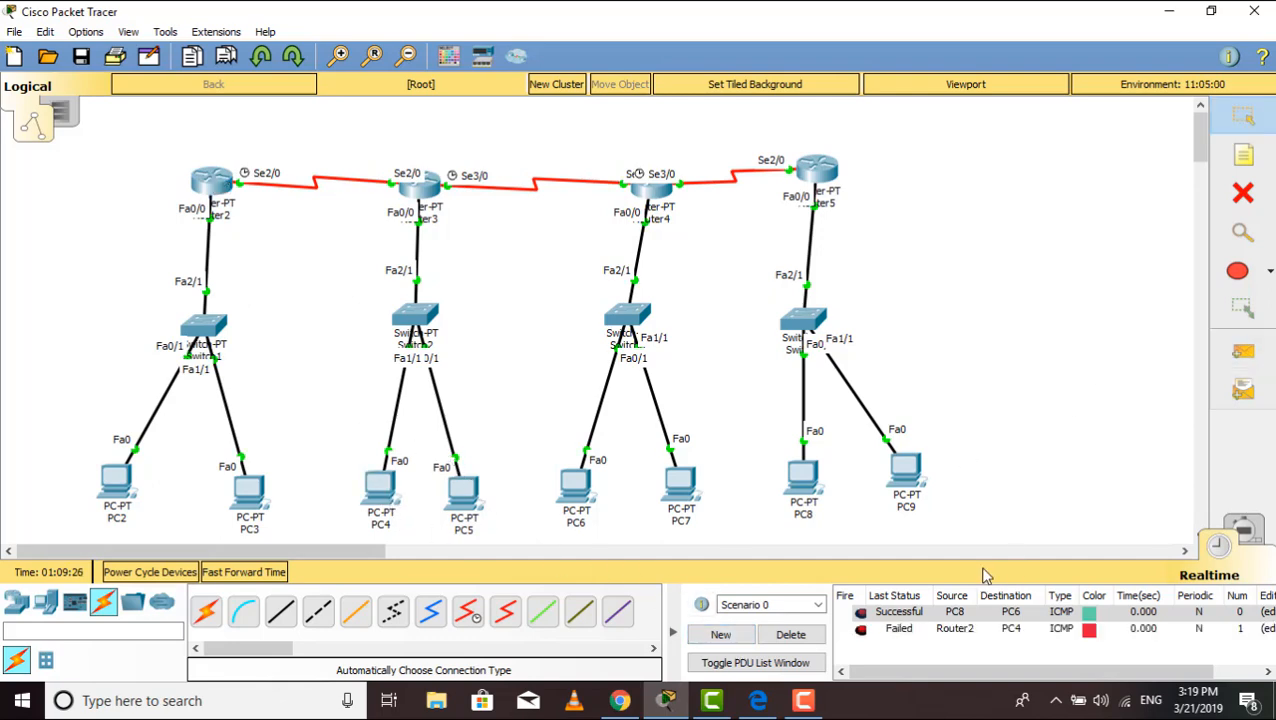
click(790, 634)
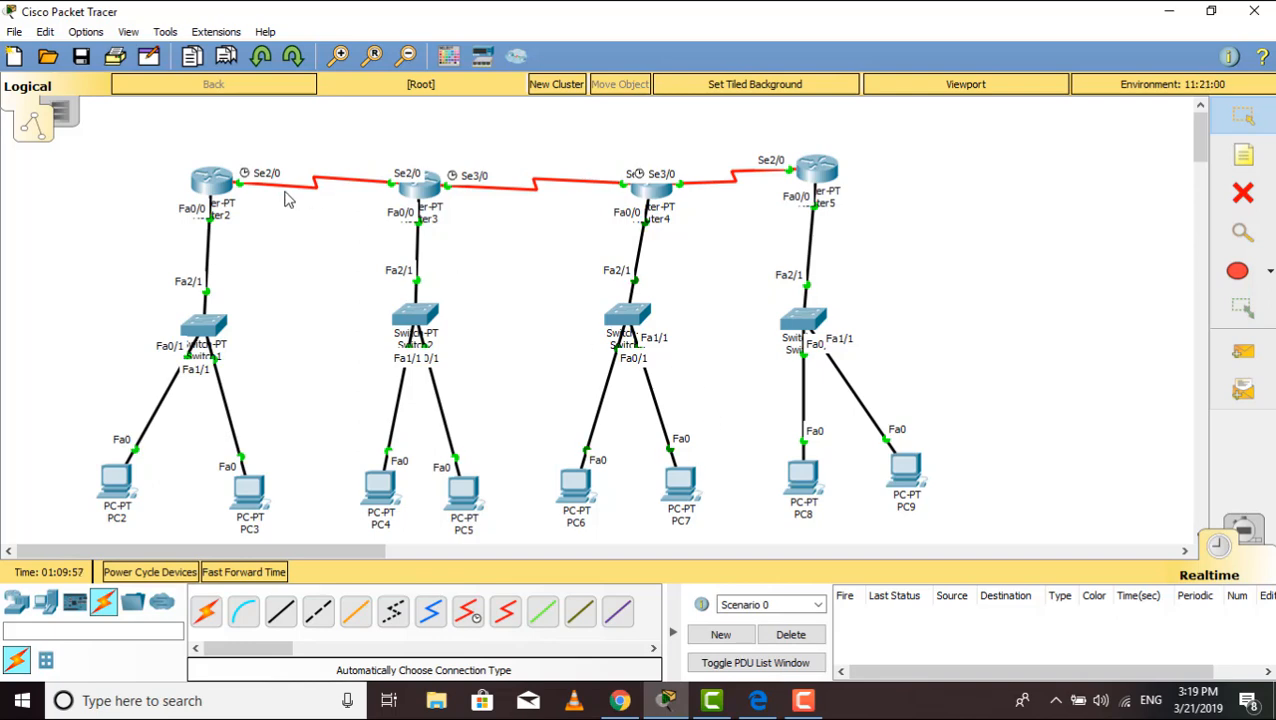
Add networks 10.0.0.0 and 50.0.0.0 to Router2's RIP routing and close its configuration
click(213, 185)
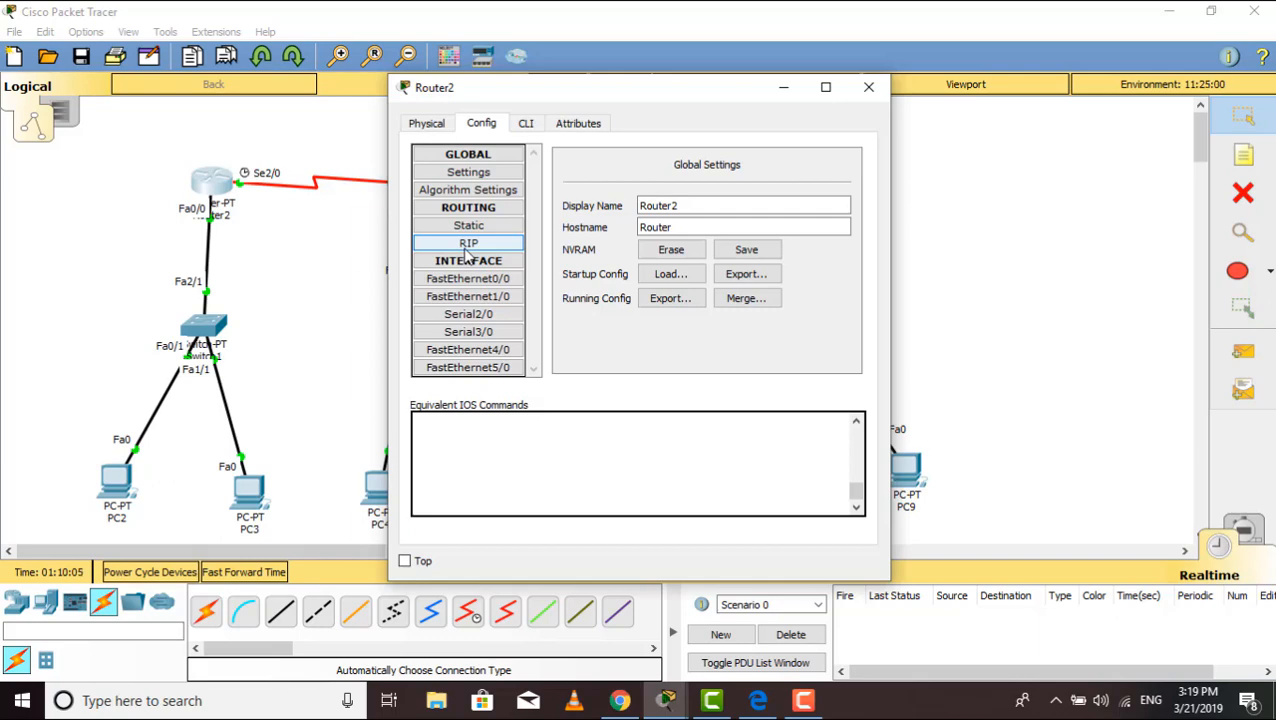
click(468, 245)
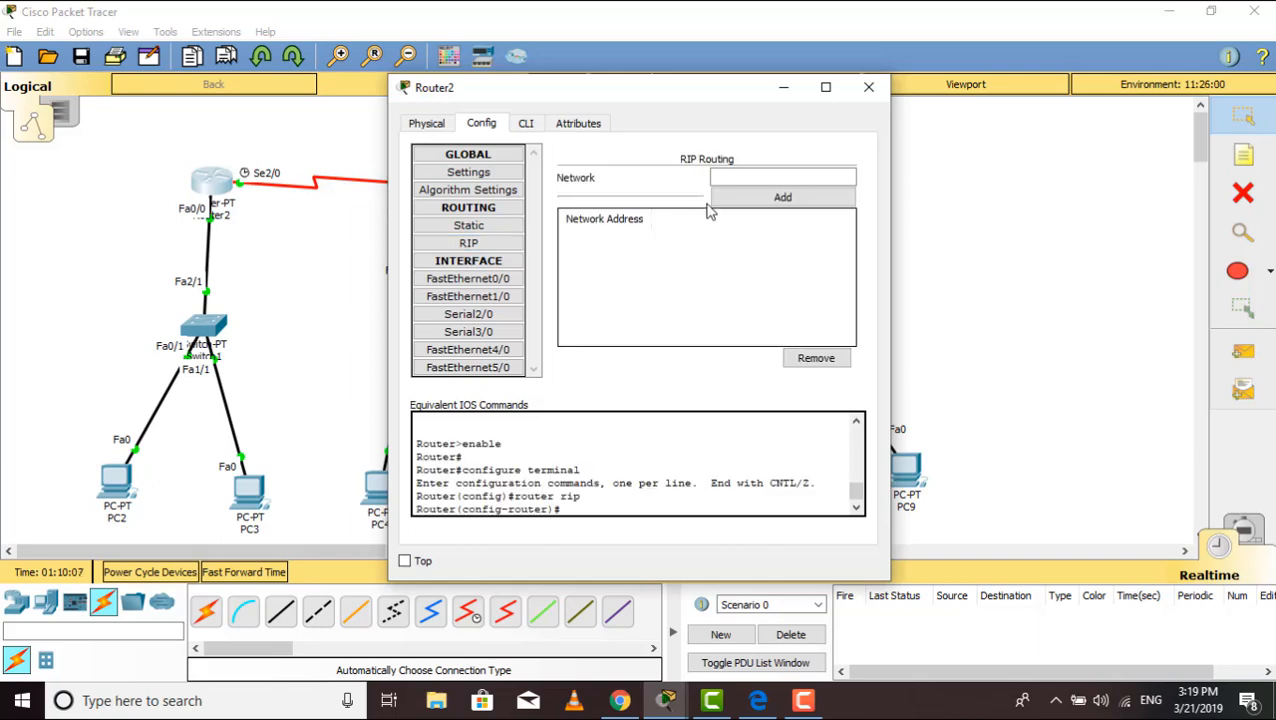
drag(680, 90, 792, 114)
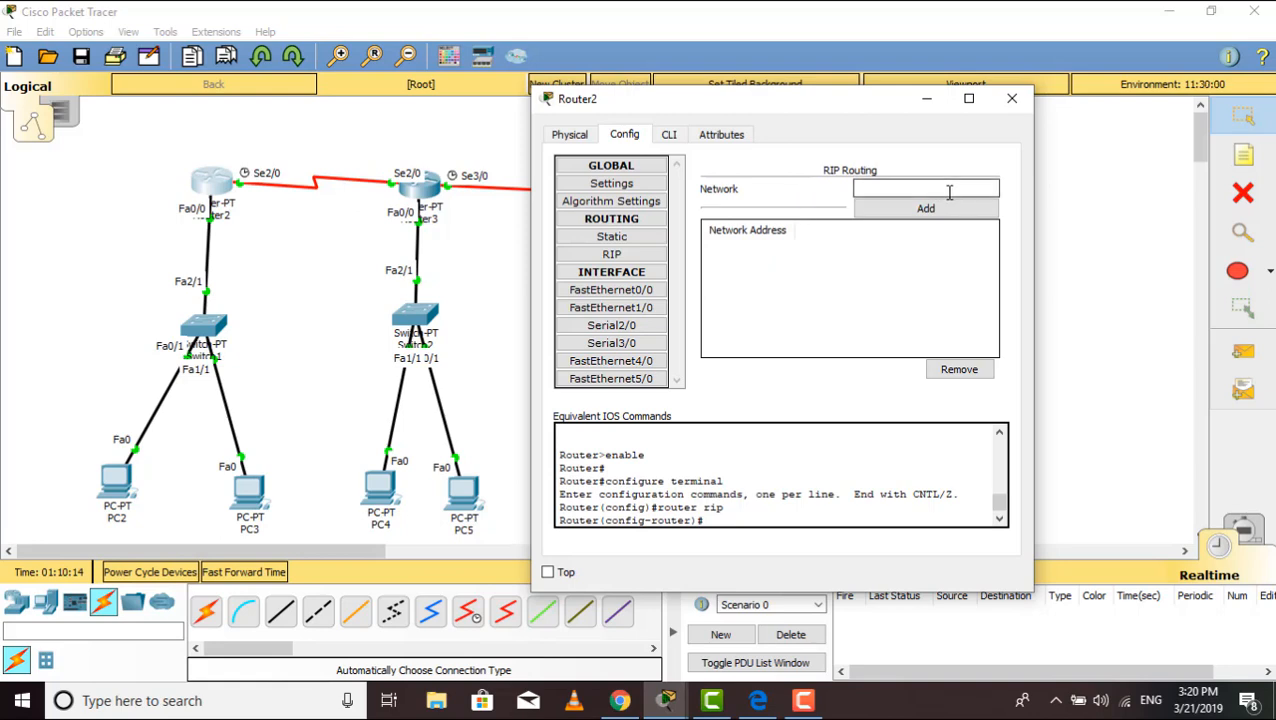
click(867, 192)
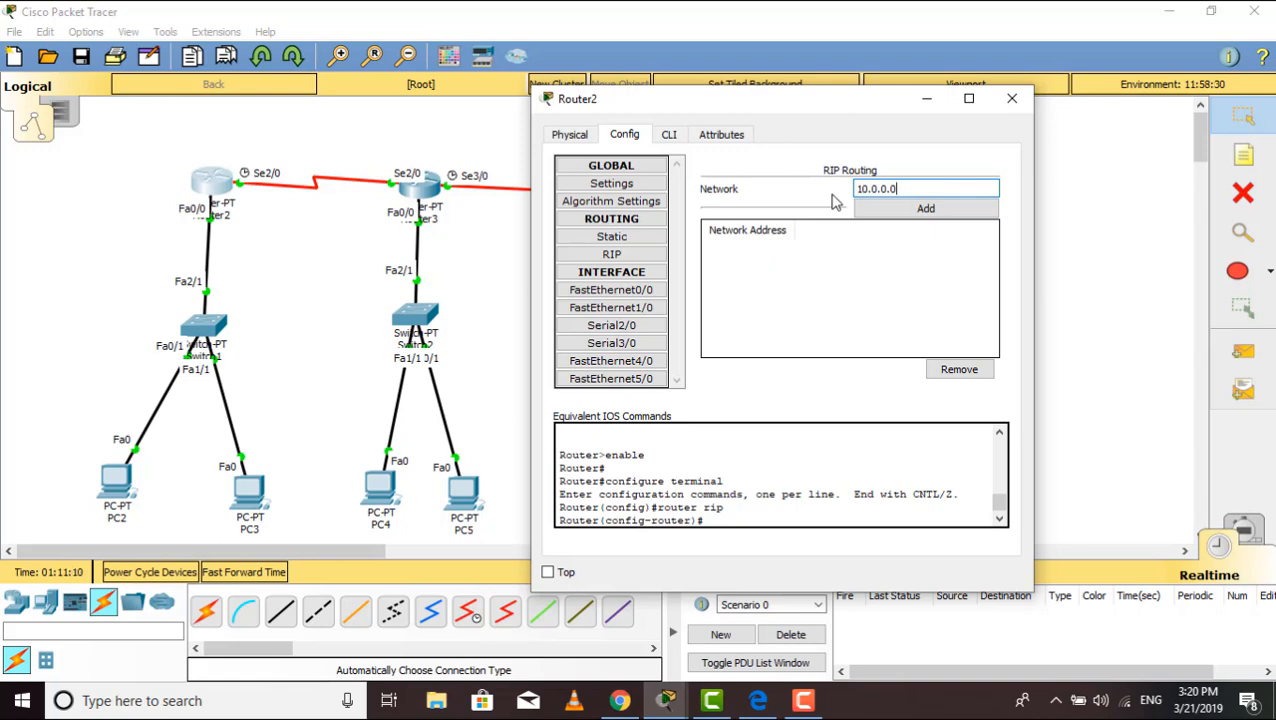
click(925, 208)
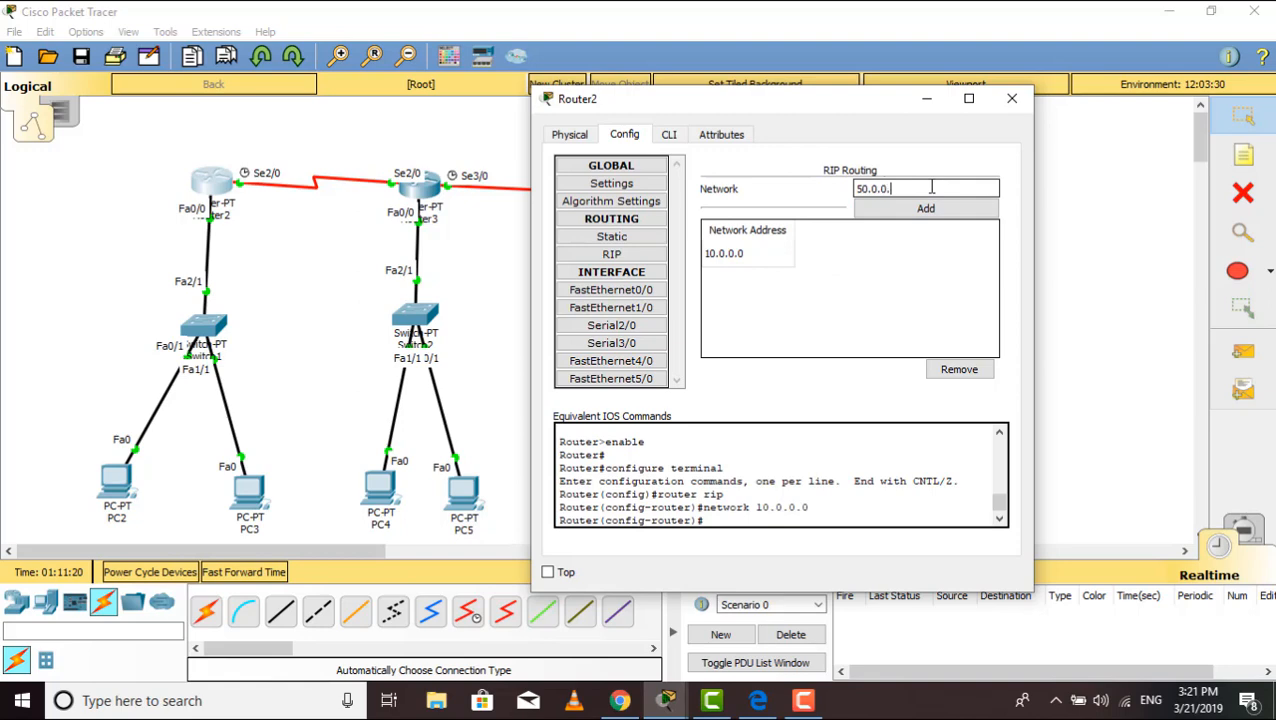
click(906, 209)
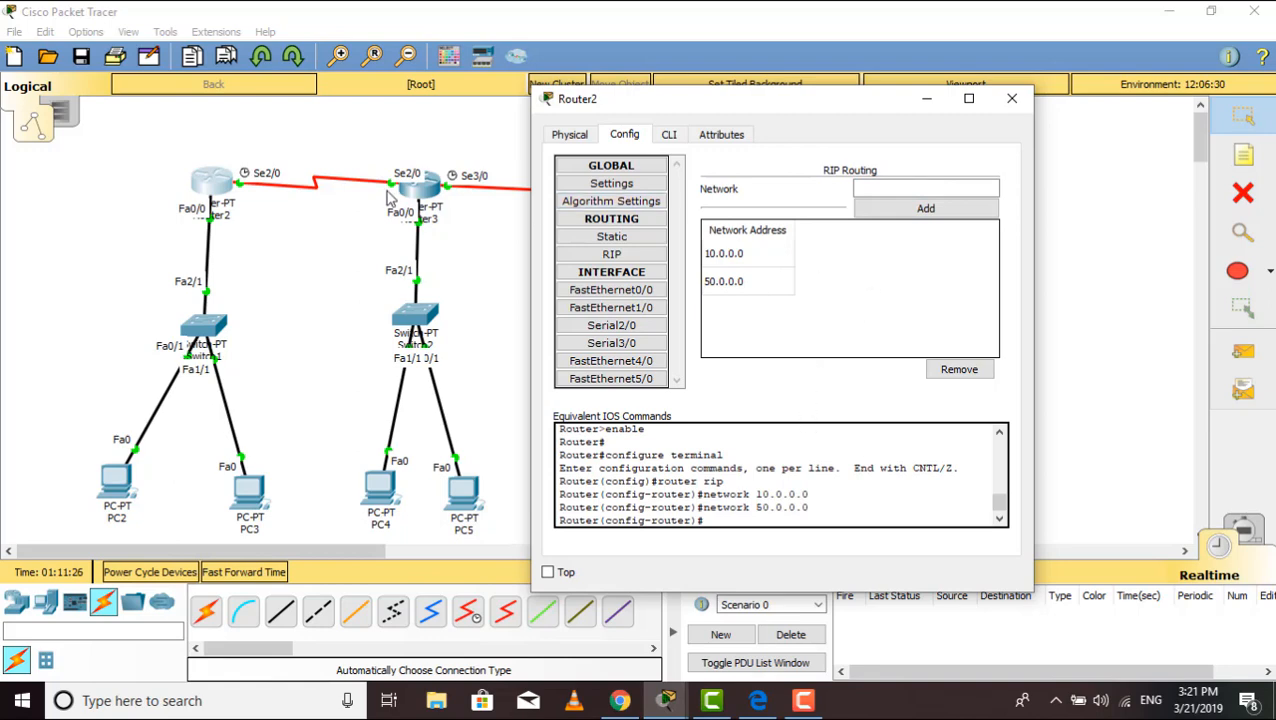
click(1012, 98)
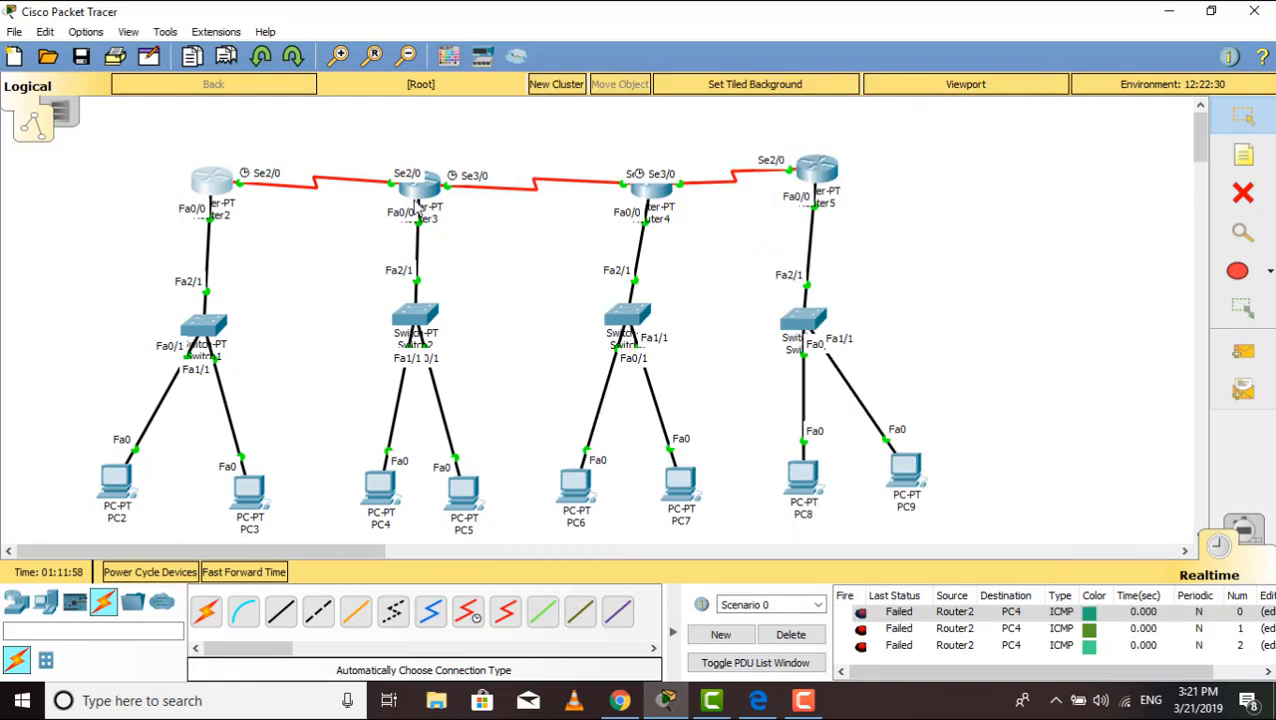
Add networks 20.0.0.0 and 50.0.0.0 to Router3's RIP routing
click(418, 190)
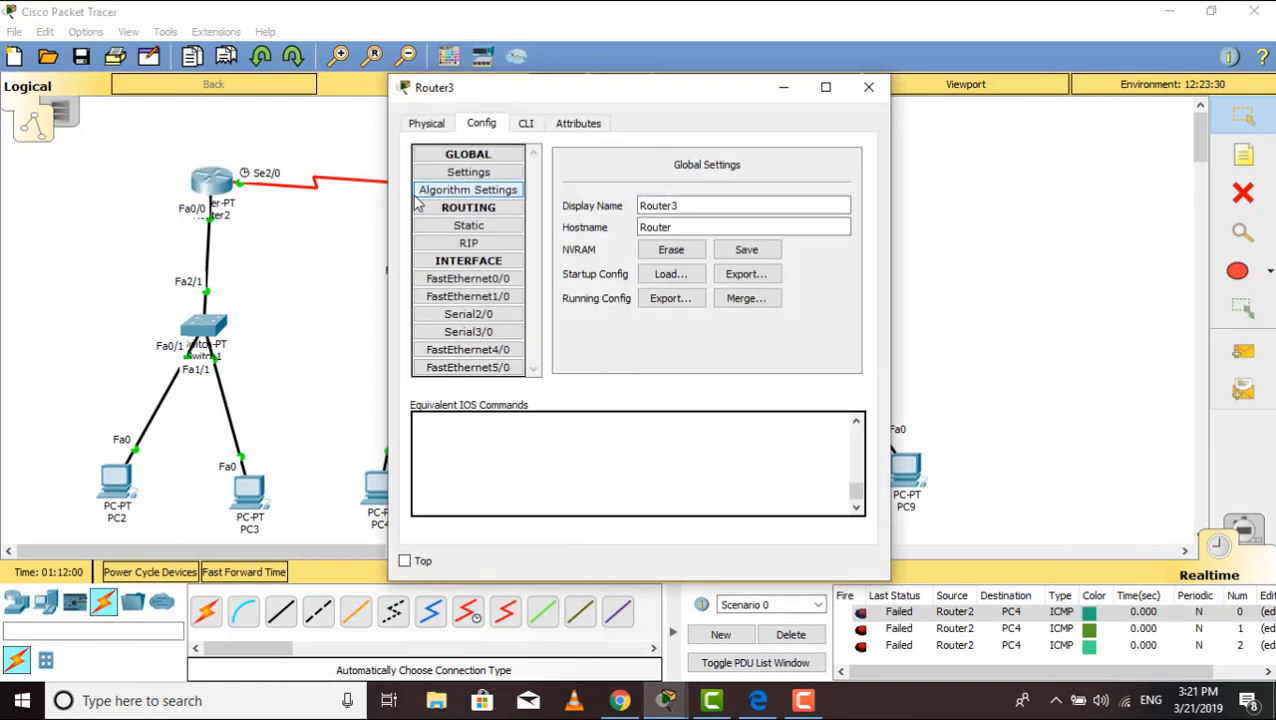
click(468, 243)
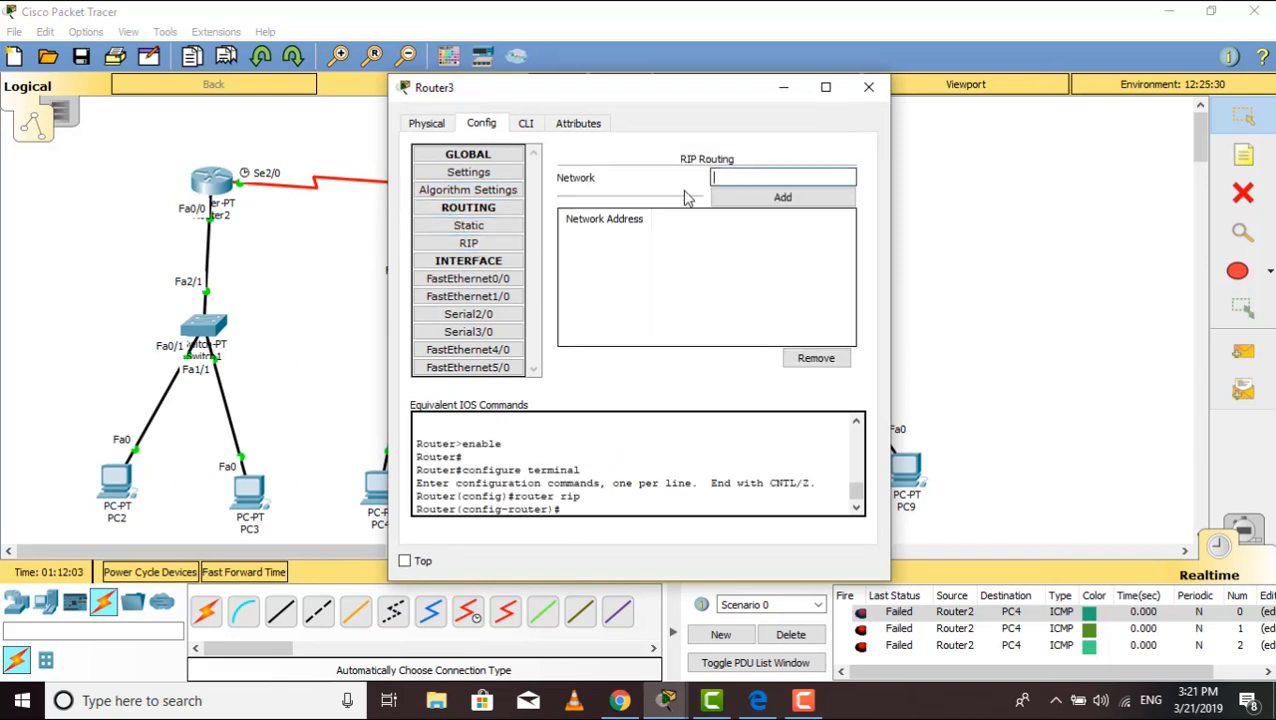
drag(608, 100, 917, 267)
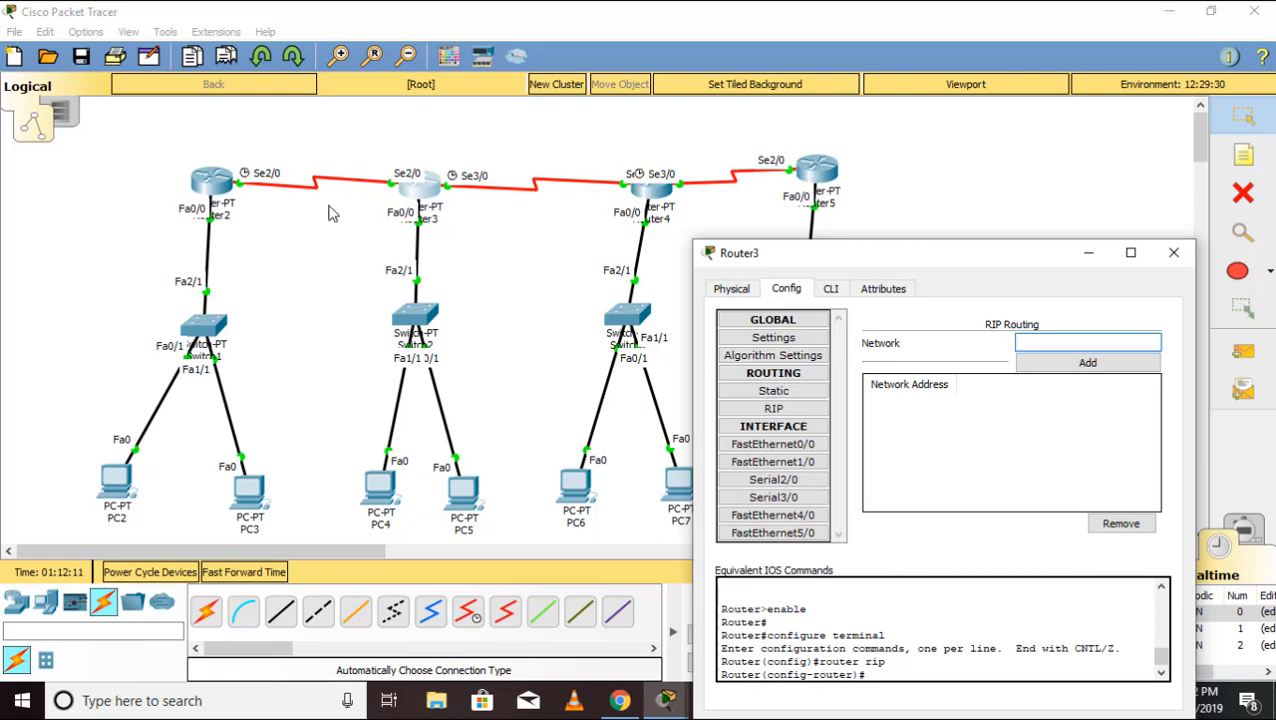
click(1030, 342)
text(20.0.0.0)
click(1087, 362)
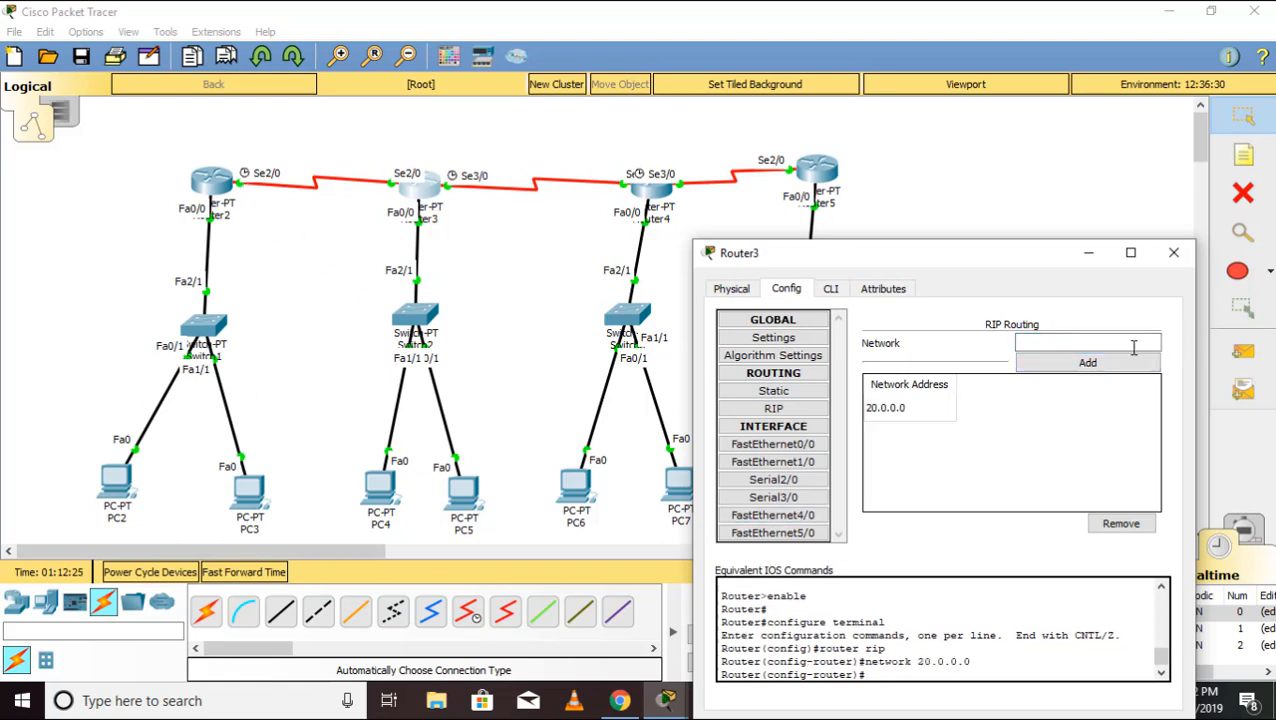
click(1104, 343)
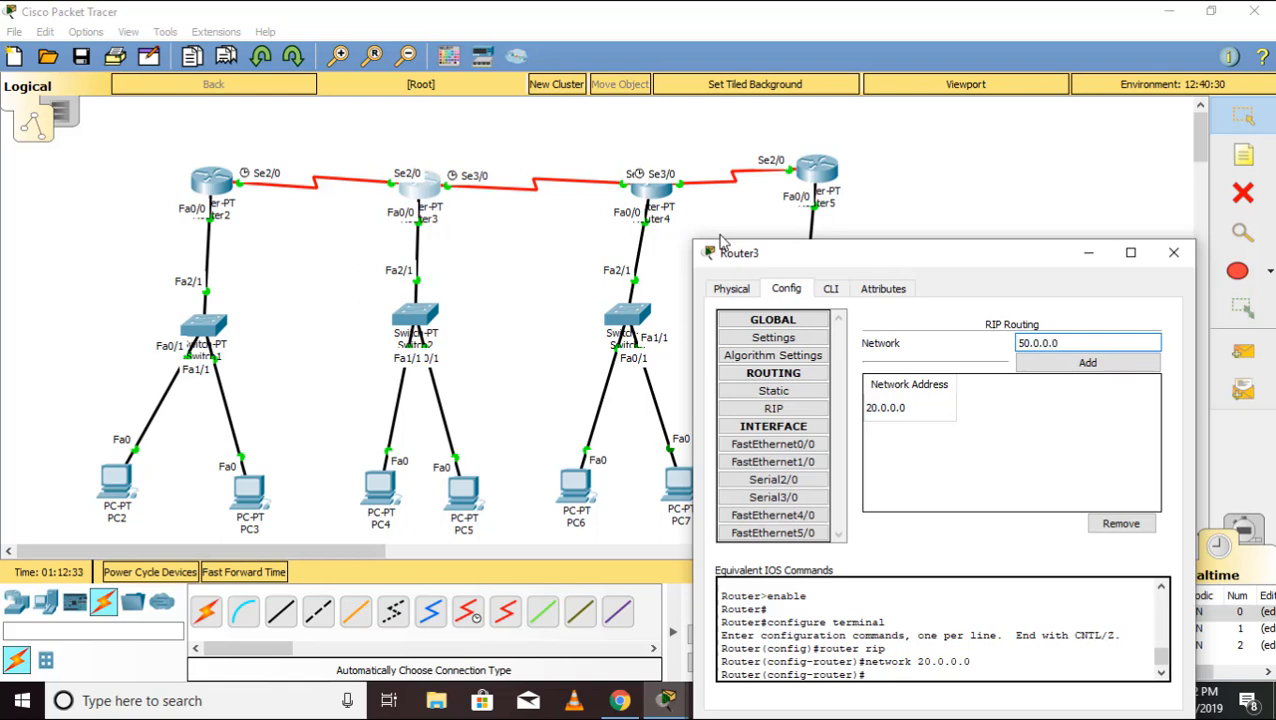
click(1050, 362)
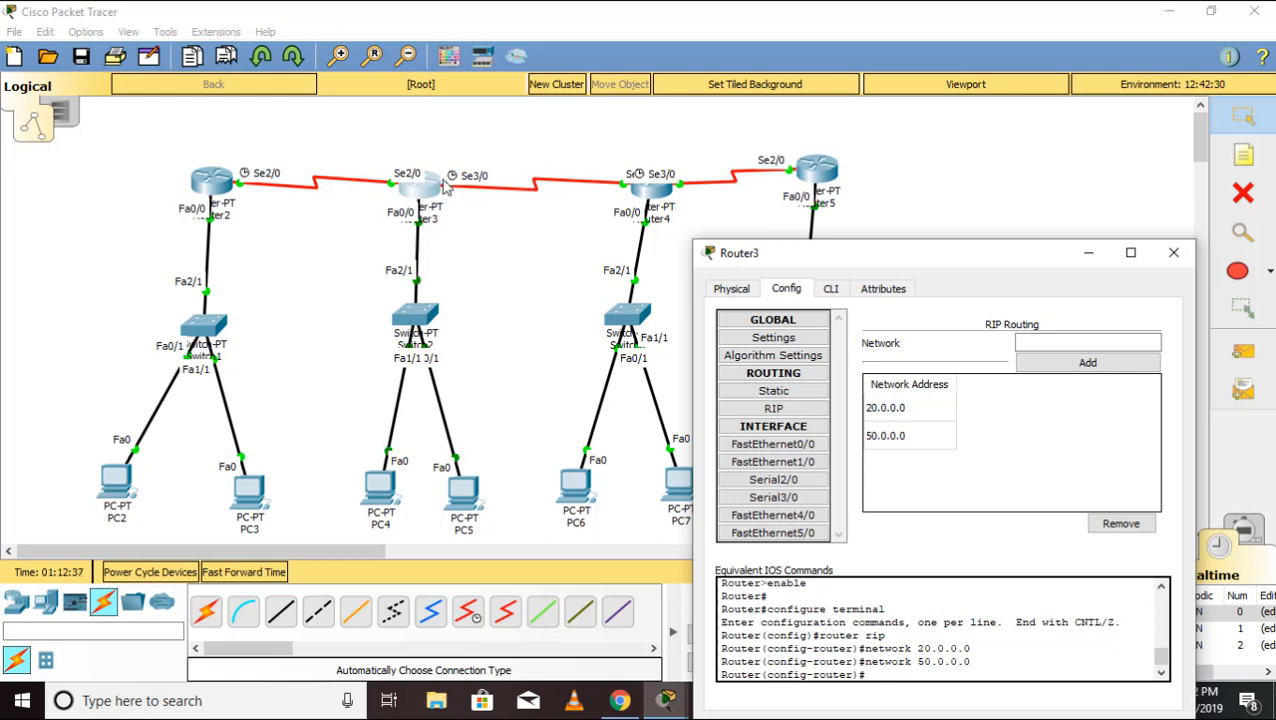
Add network 60.0.0.0 to Router3's RIP routing and close its configuration
click(1030, 342)
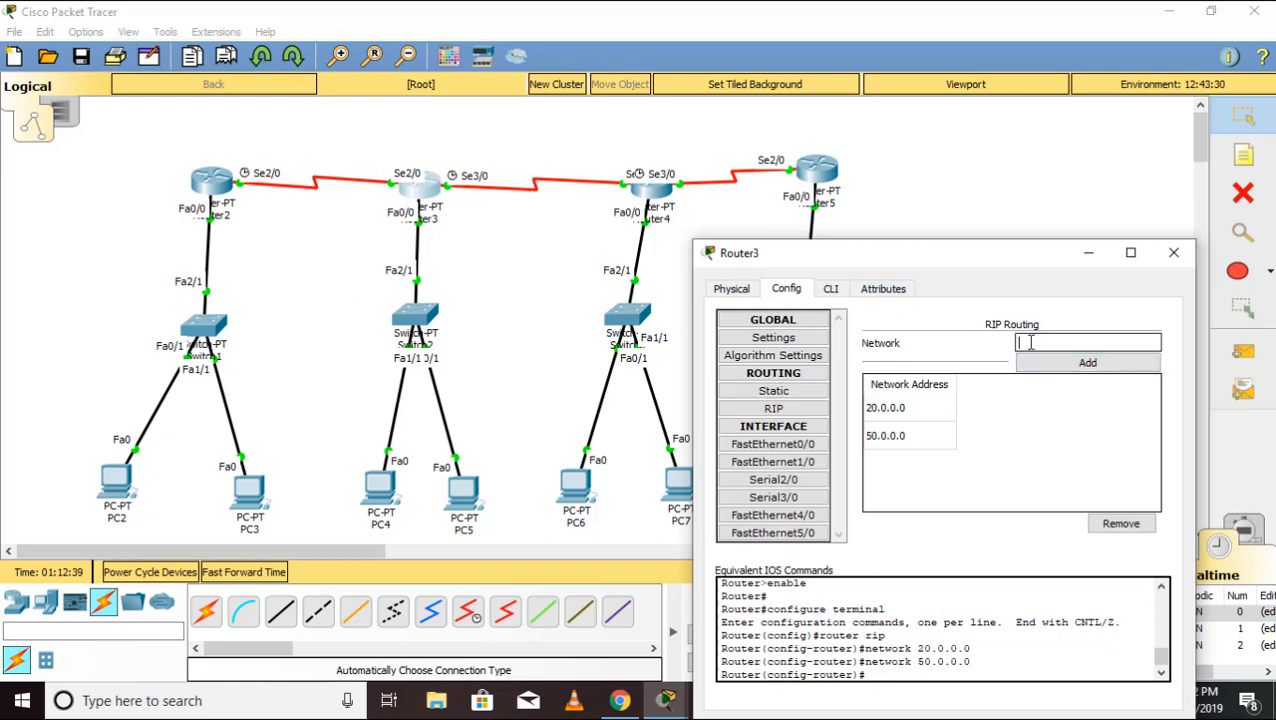
text(60.0.0.0)
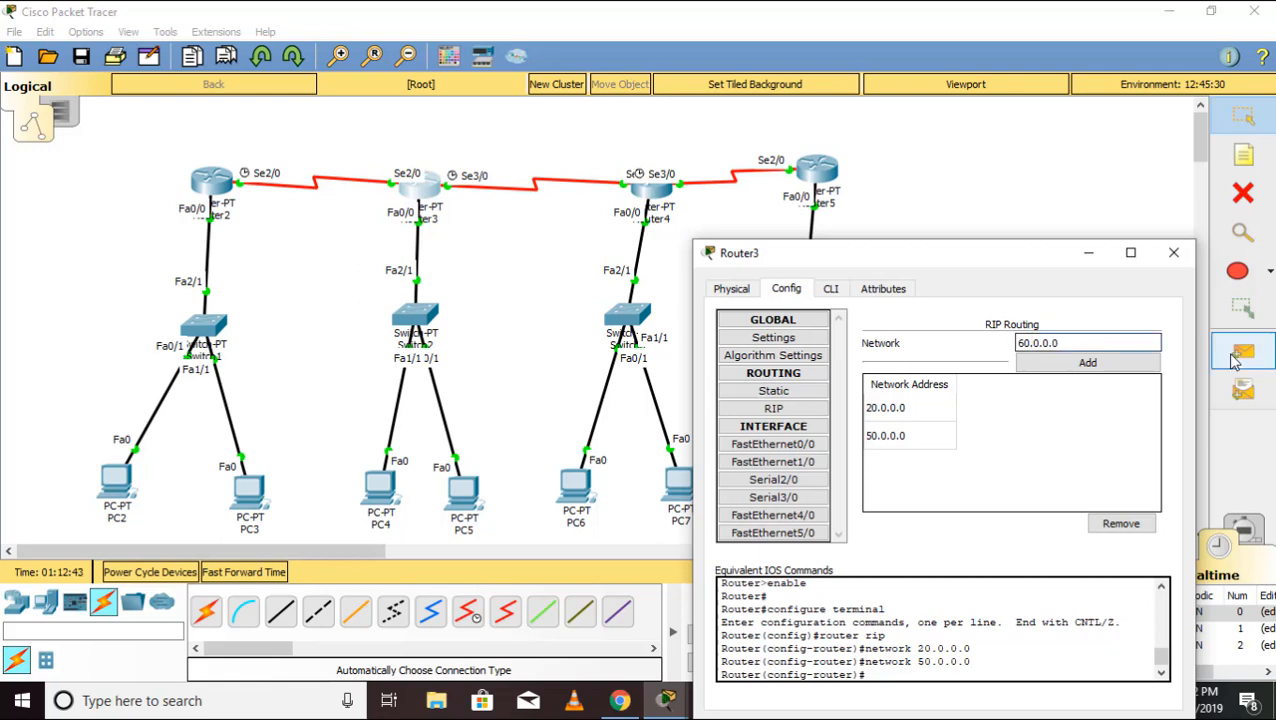
click(1080, 366)
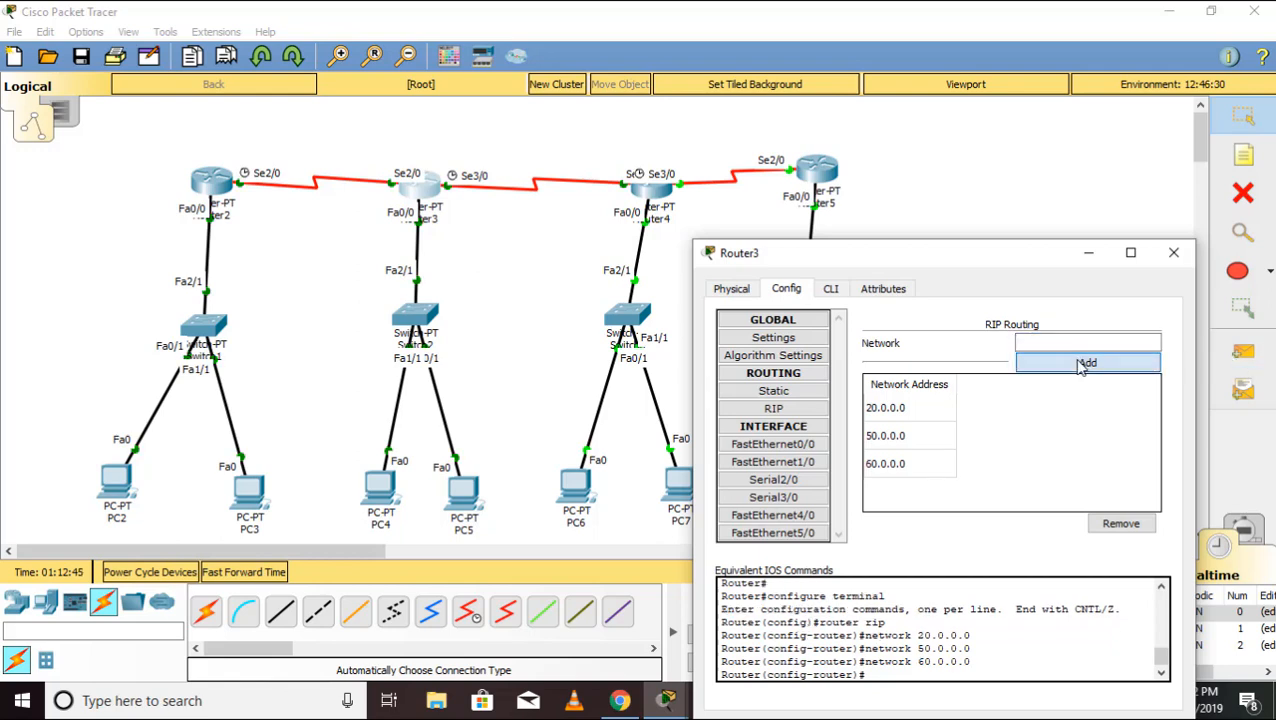
click(1173, 252)
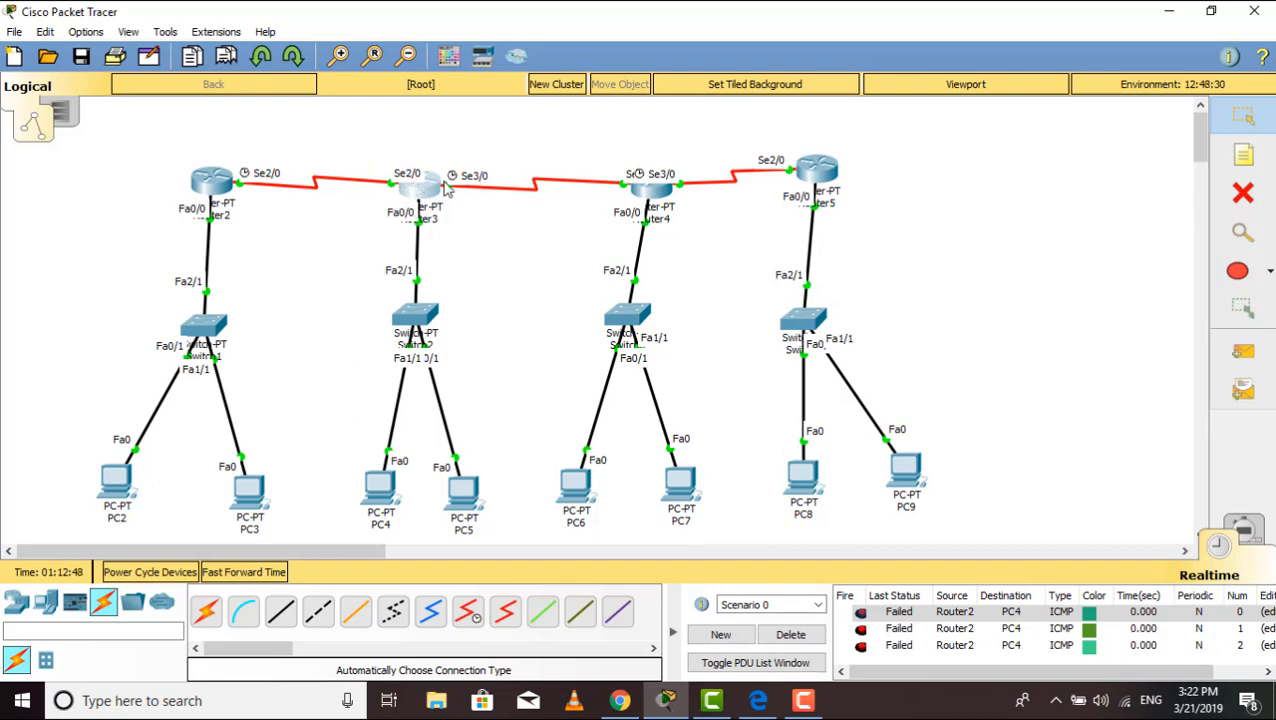
Add networks 30.0.0.0 and 60.0.0.0 to Router4's RIP routing
click(645, 197)
drag(683, 105, 1116, 322)
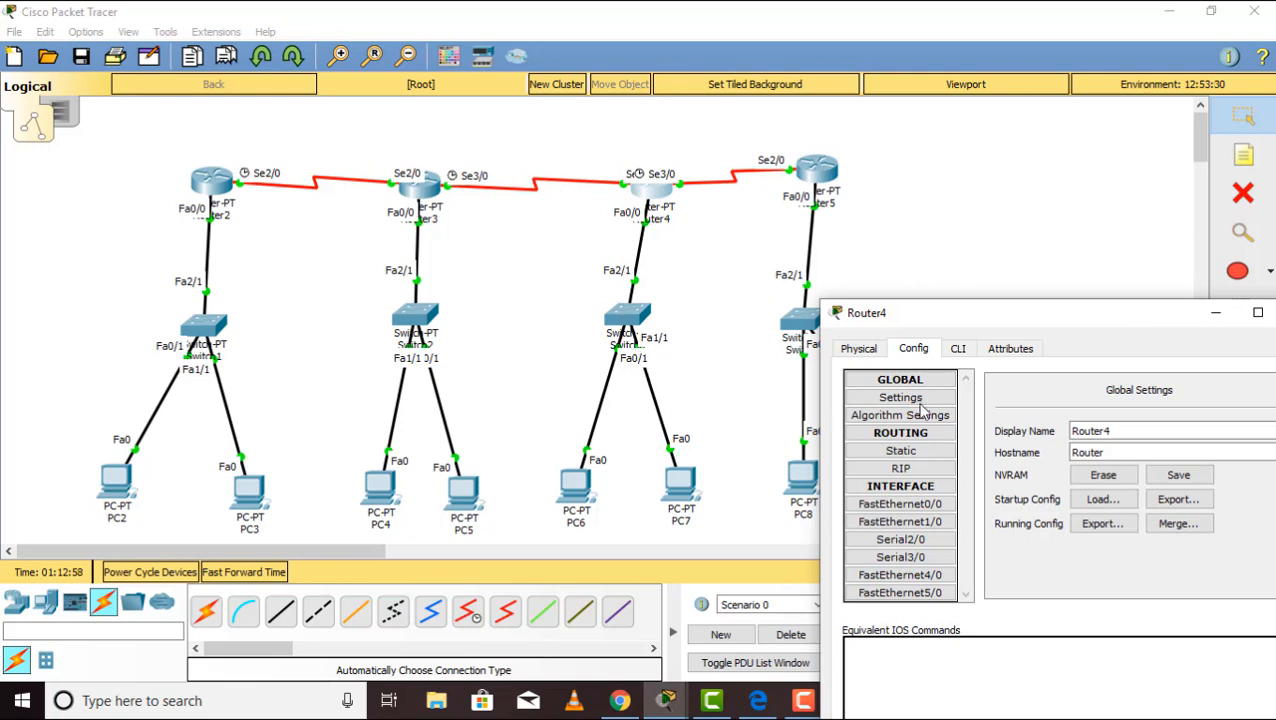
click(900, 468)
drag(1010, 316, 959, 142)
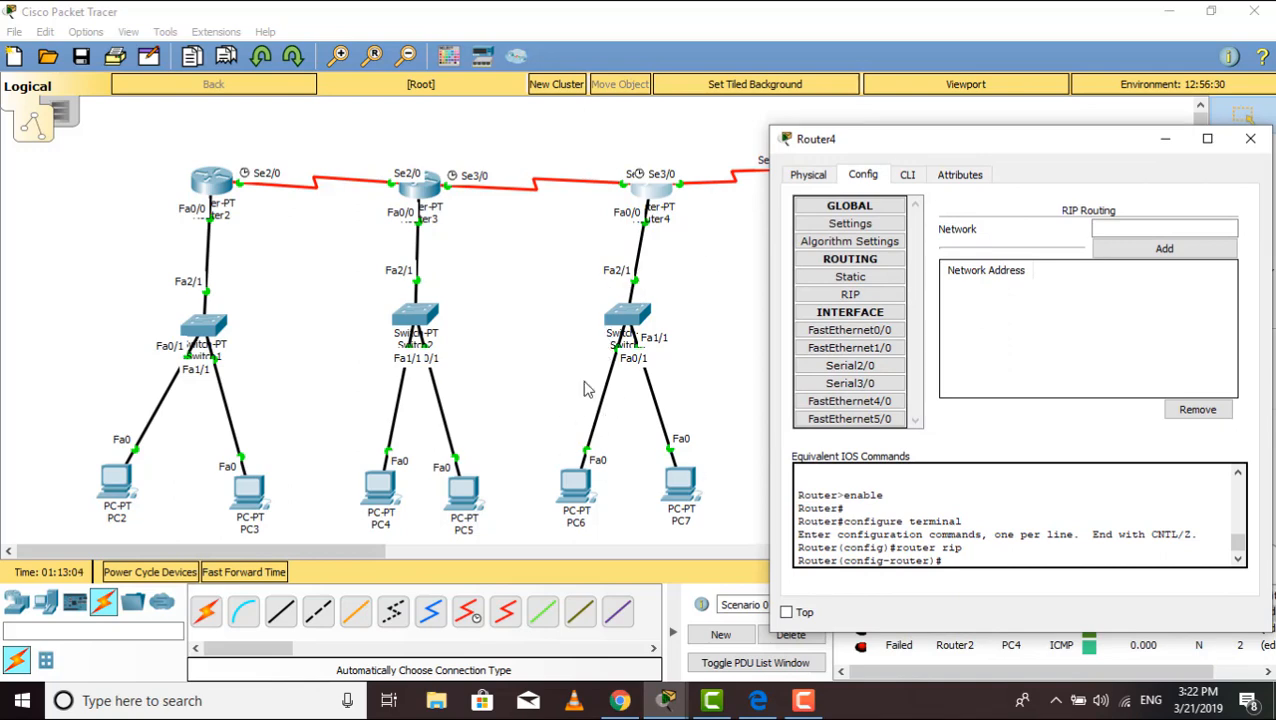
click(1122, 228)
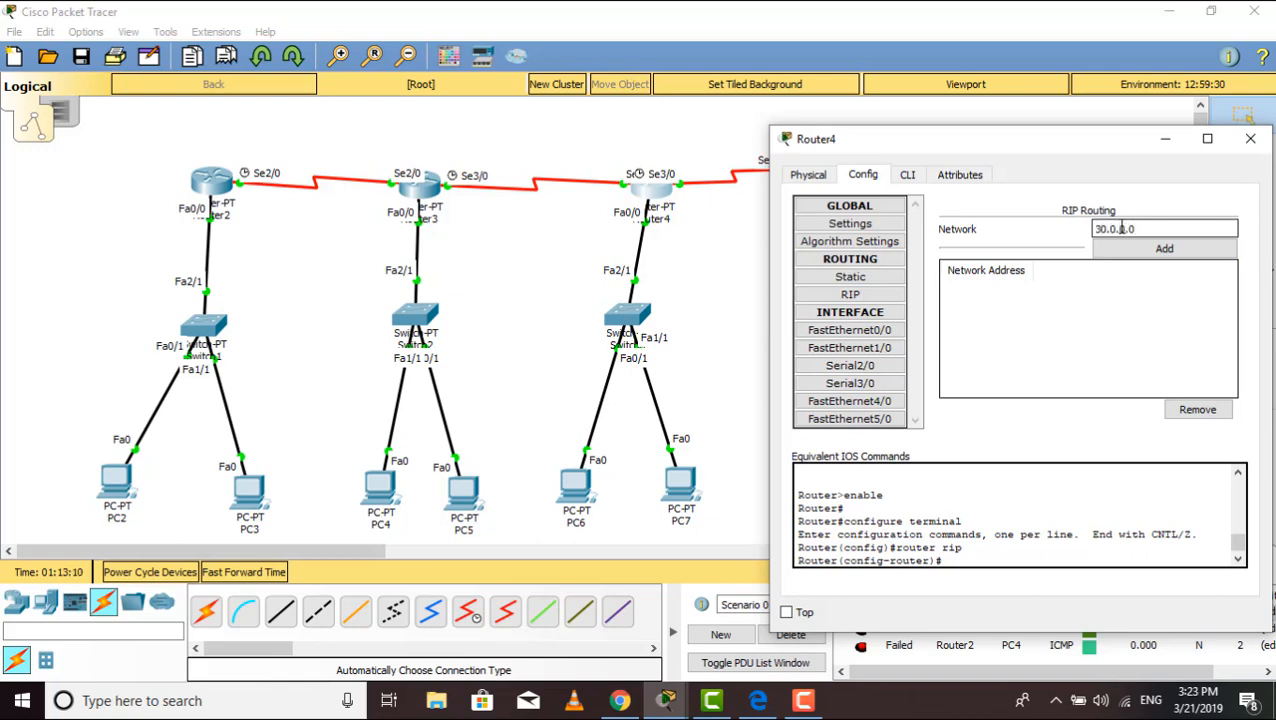
click(1164, 248)
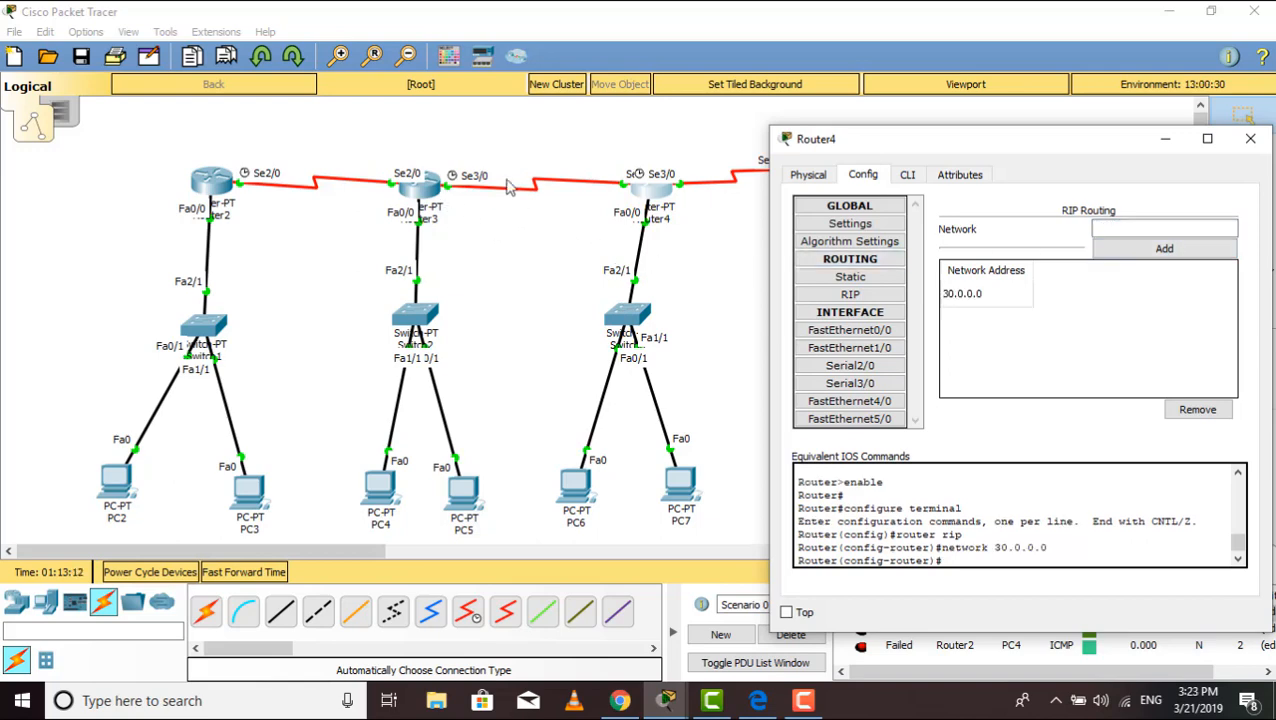
click(1160, 228)
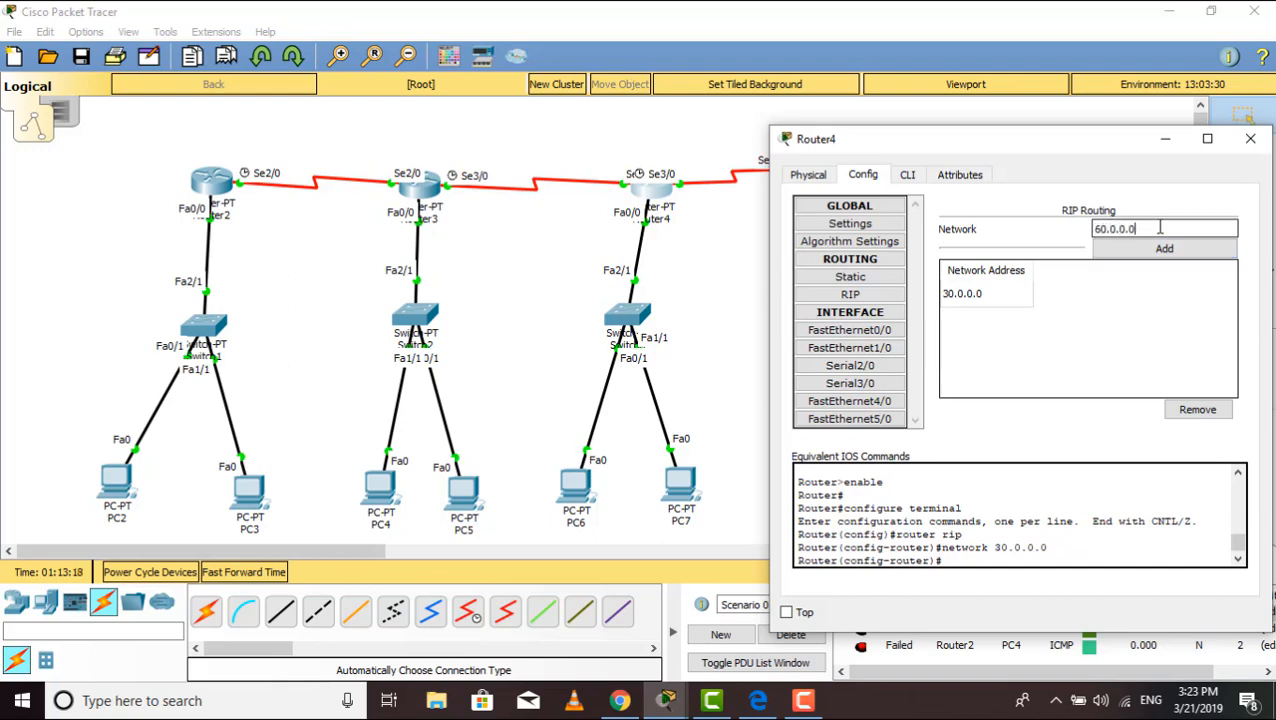
click(1166, 248)
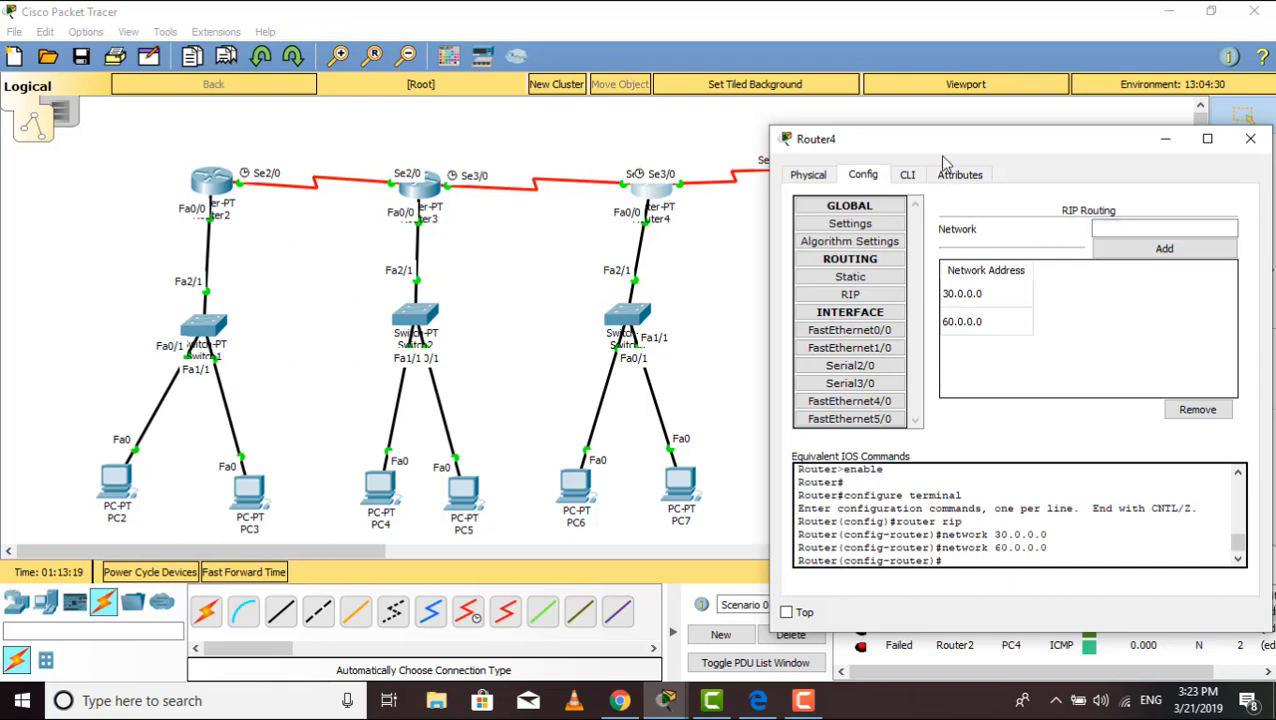
Add network 70.0.0.0 to Router4's RIP routing and close its configuration
drag(945, 146, 933, 169)
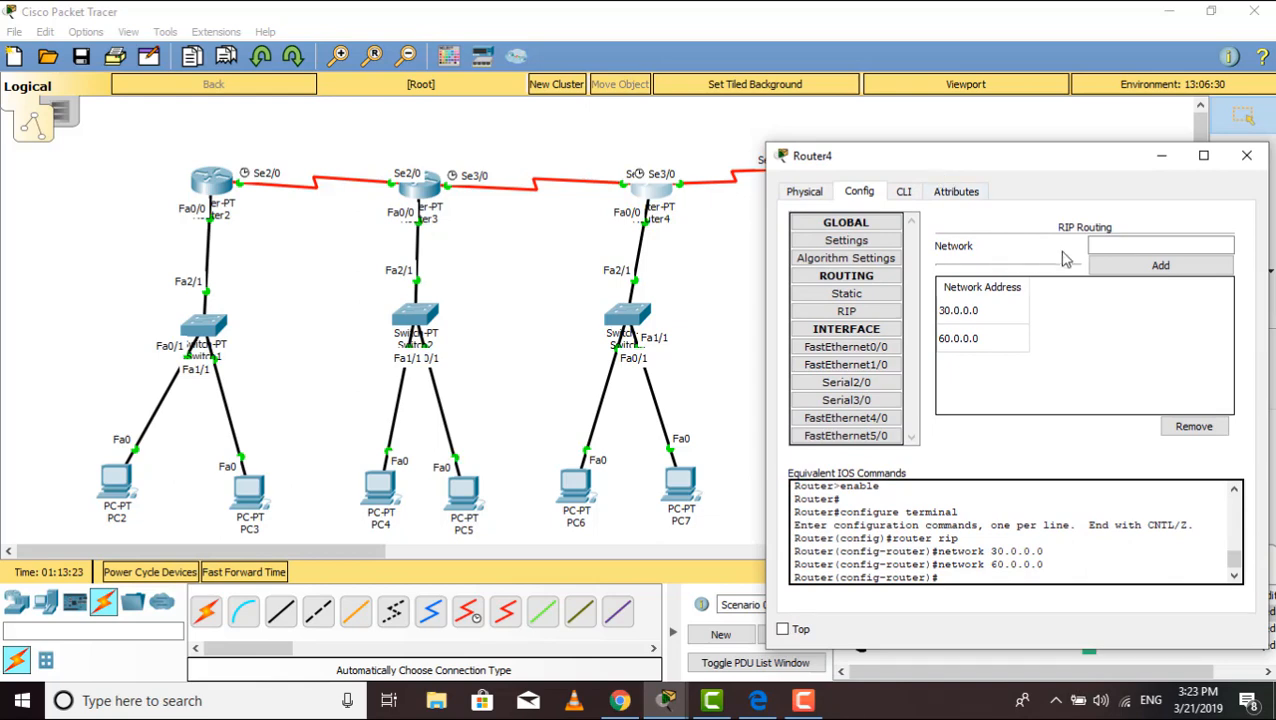
click(1100, 245)
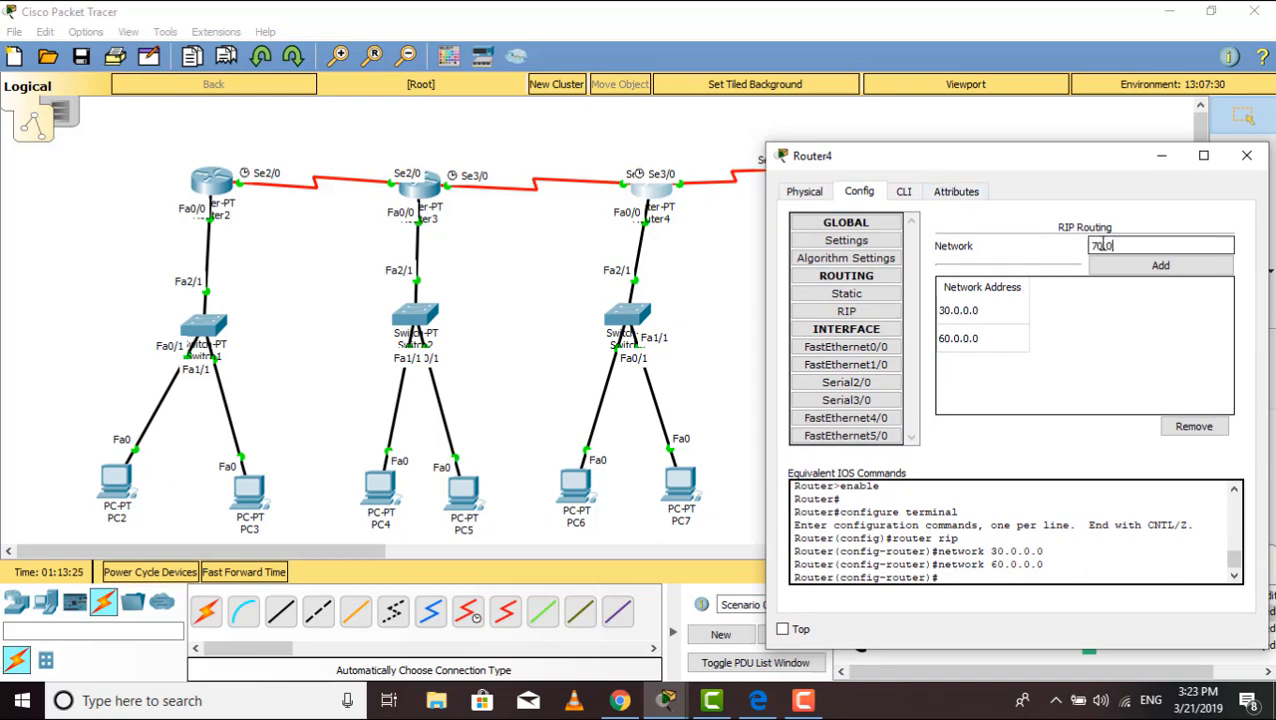
text(70.0.0.0)
click(1160, 265)
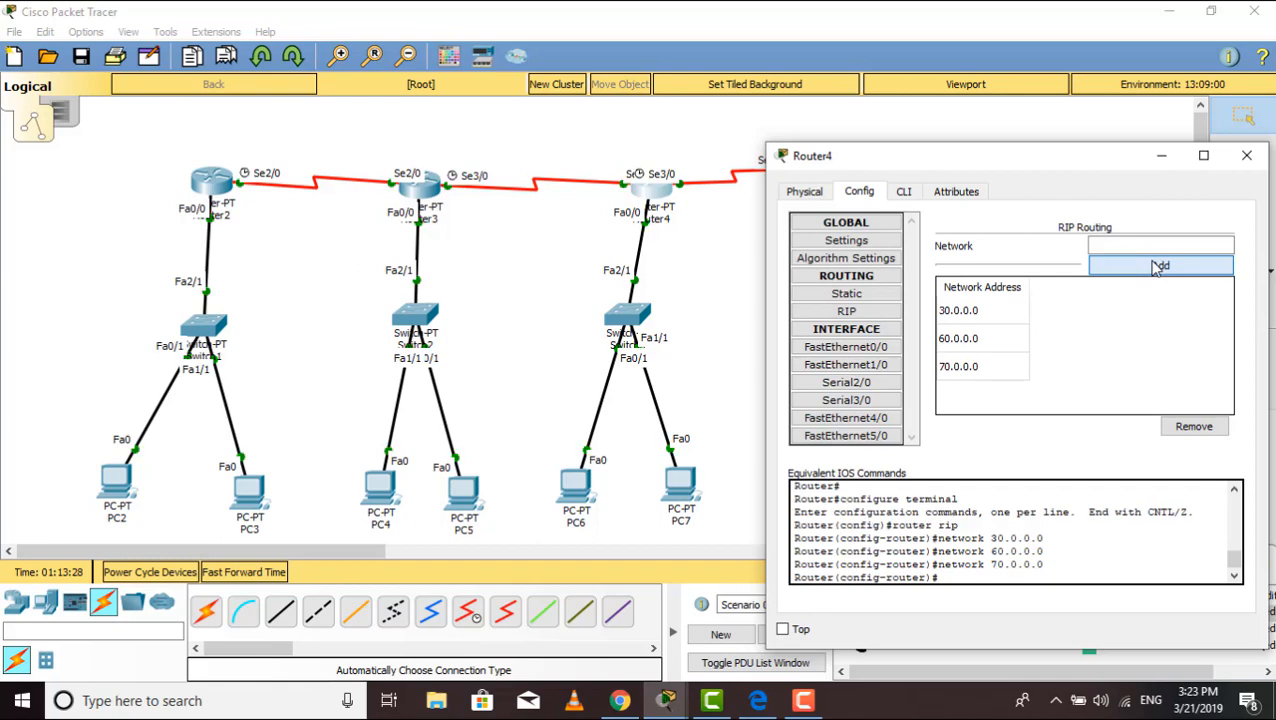
click(1245, 157)
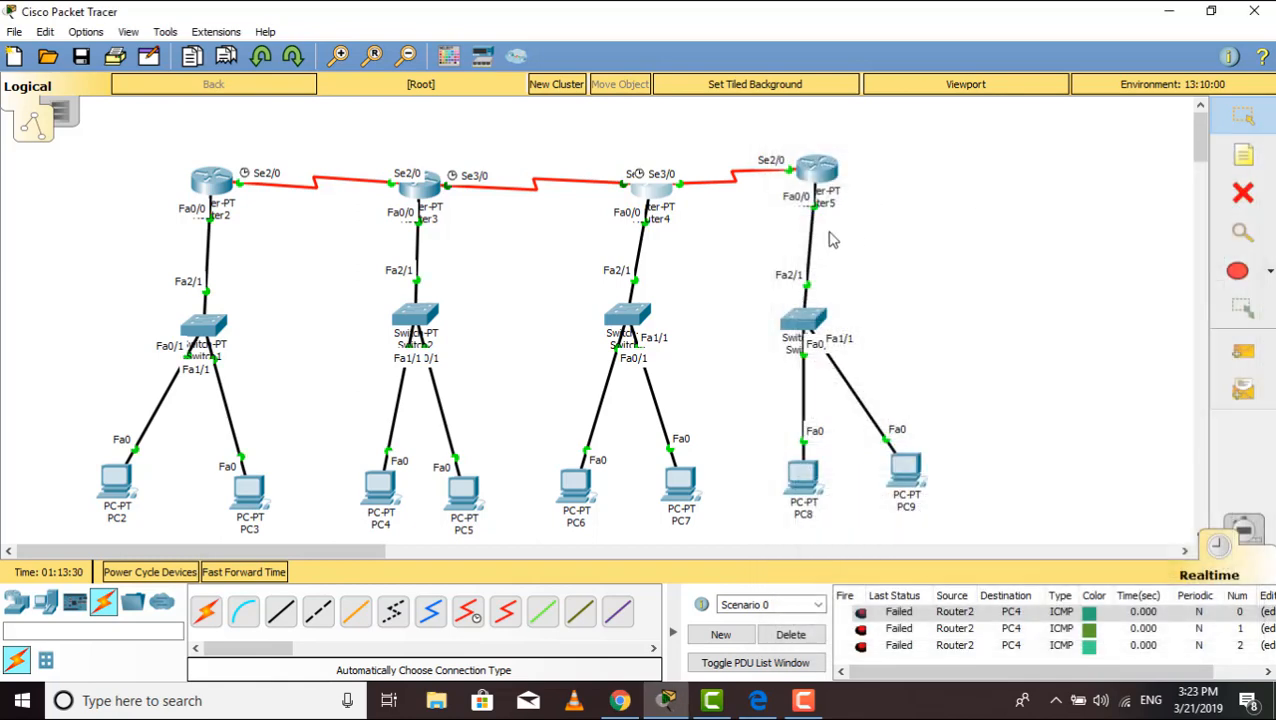
Add networks 40.0.0.0 and 70.0.0.0 to Router5's RIP routing and close its configuration
click(820, 175)
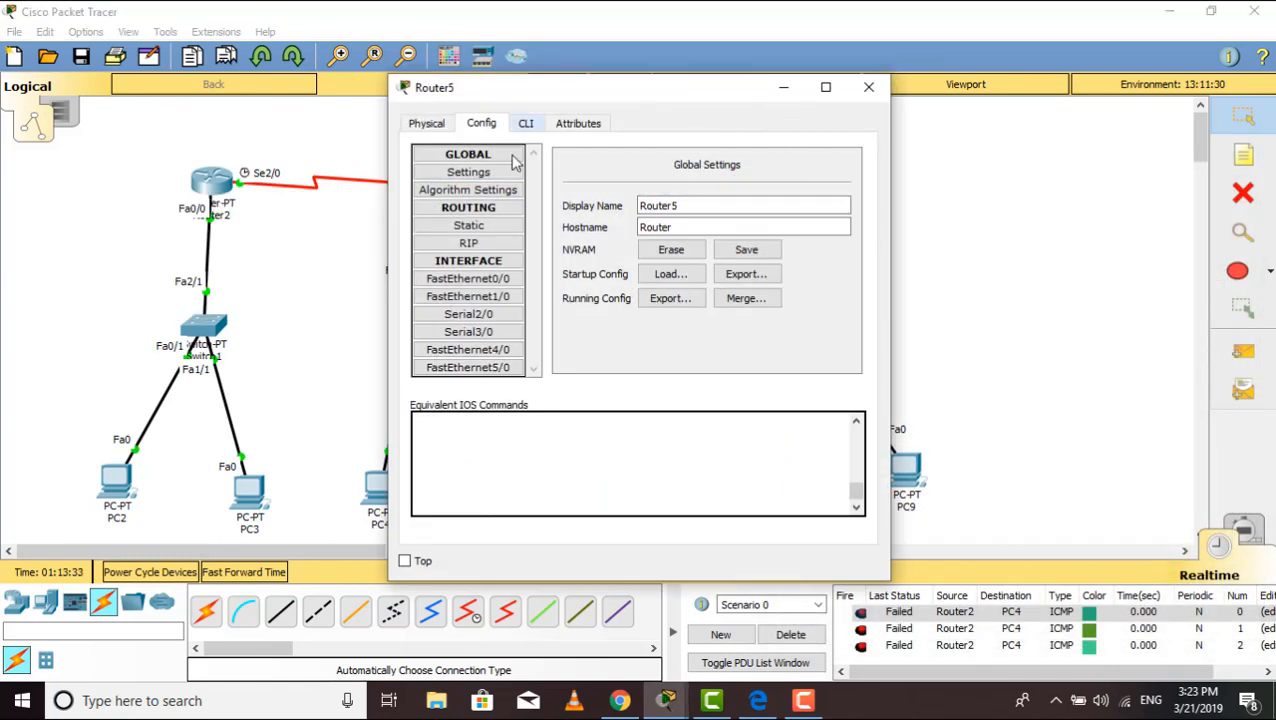
click(478, 226)
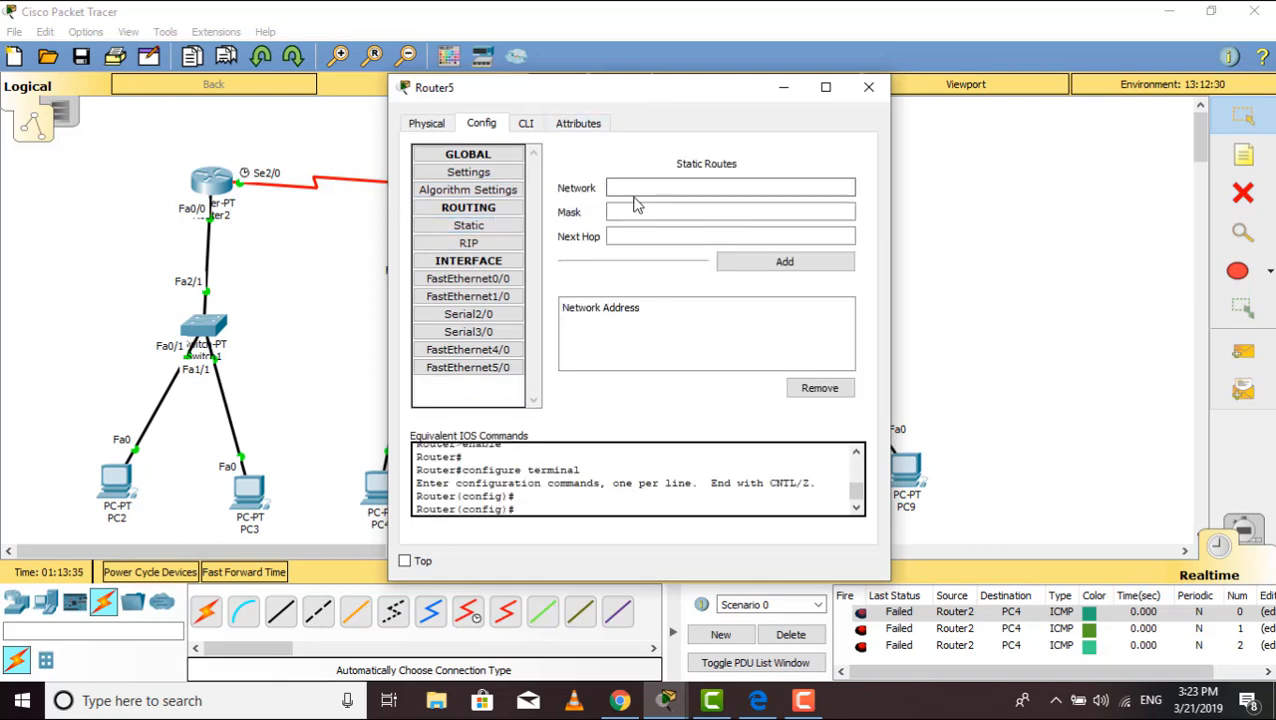
click(468, 243)
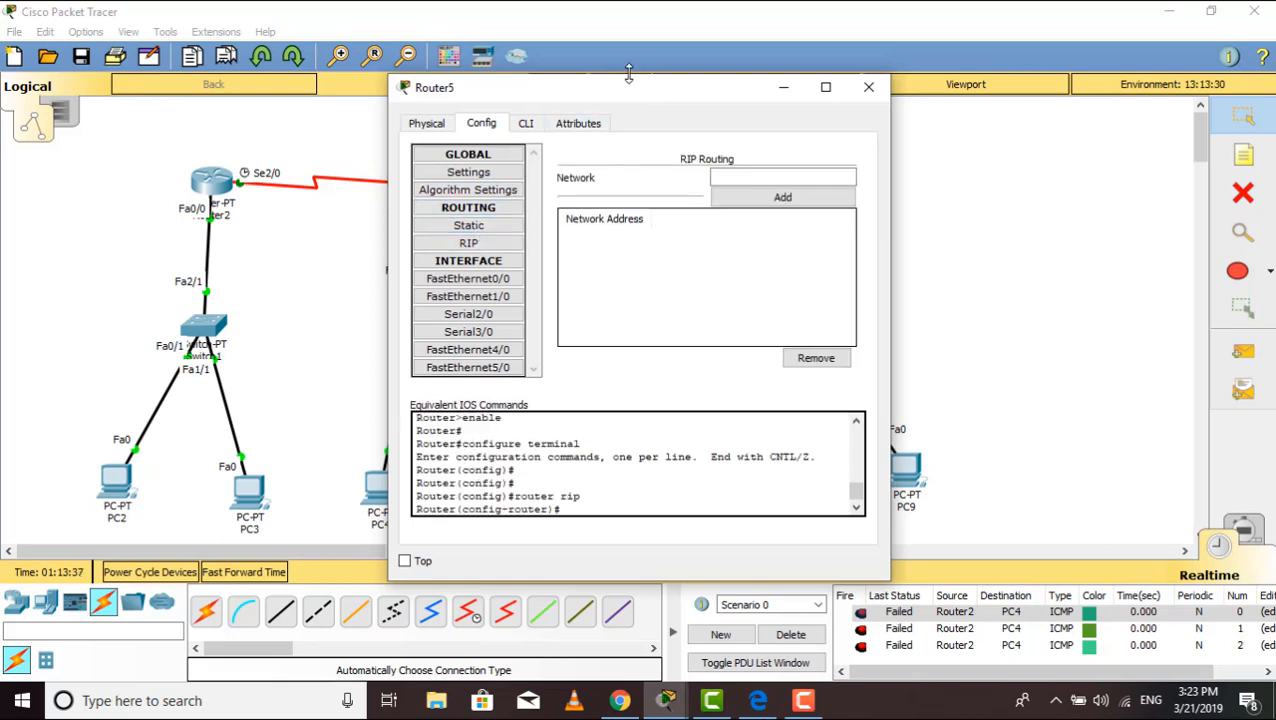
drag(626, 100, 789, 116)
click(955, 200)
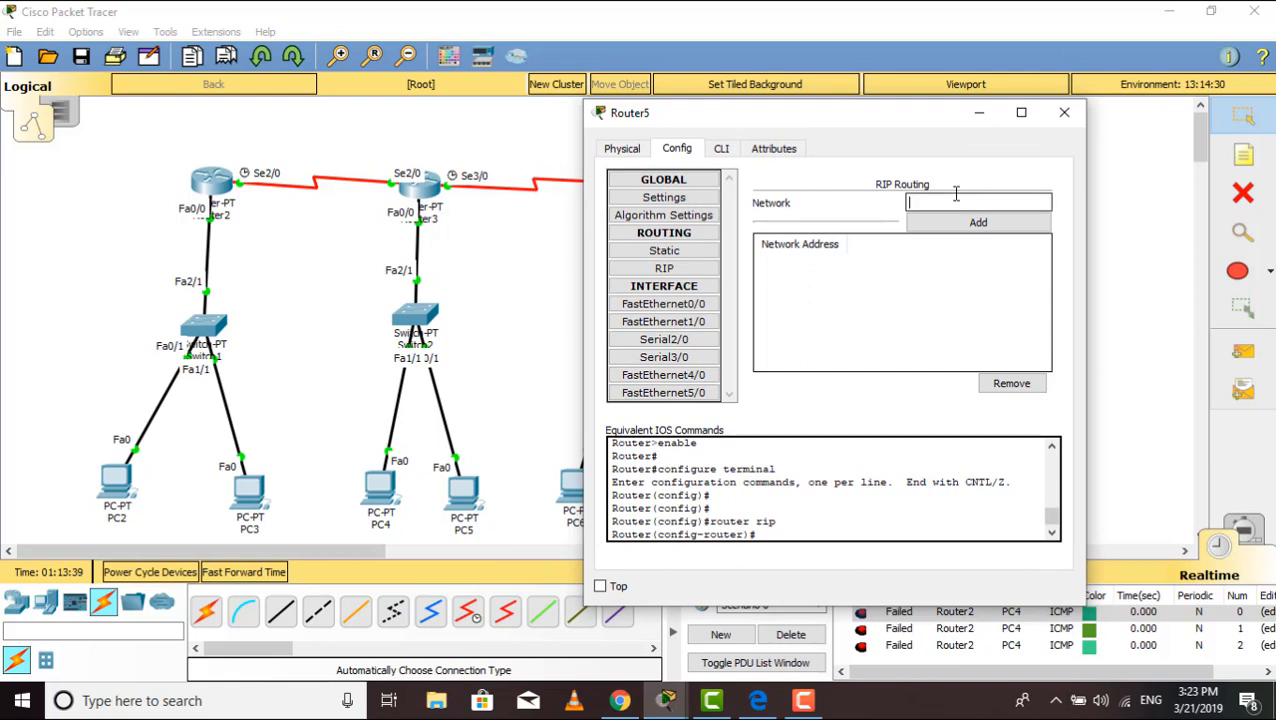
drag(837, 120, 1118, 392)
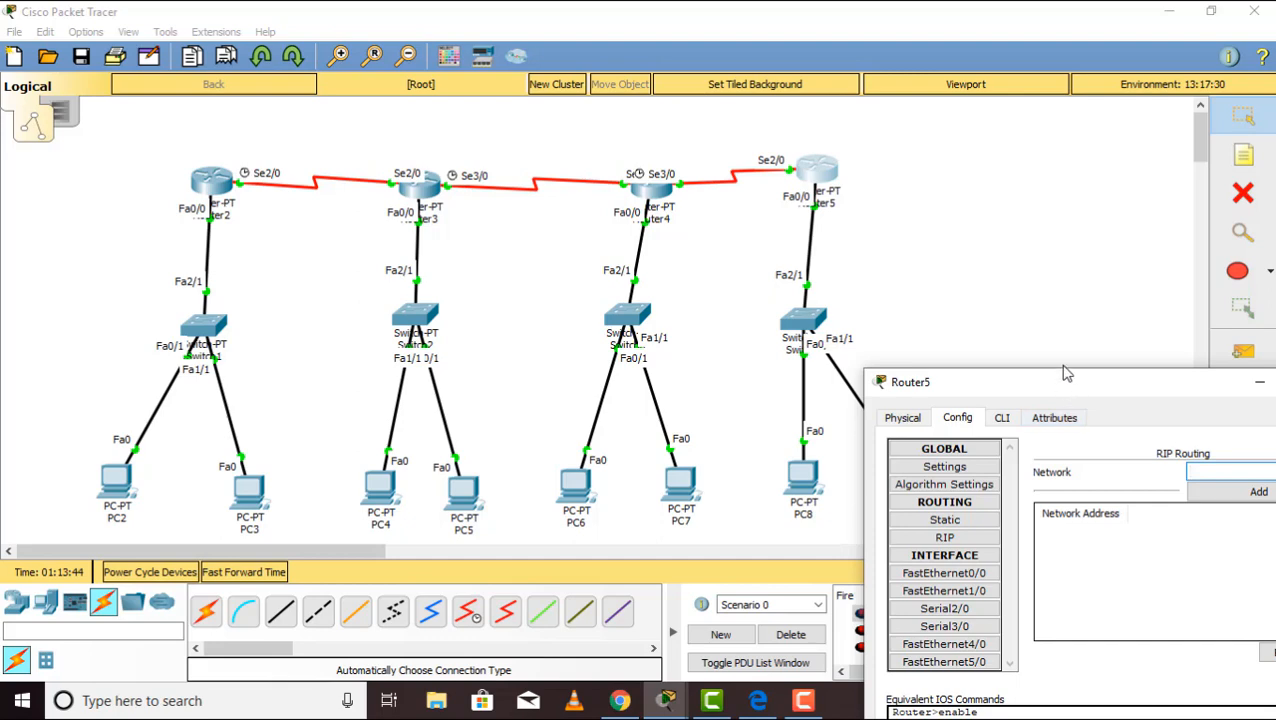
drag(1066, 373, 924, 36)
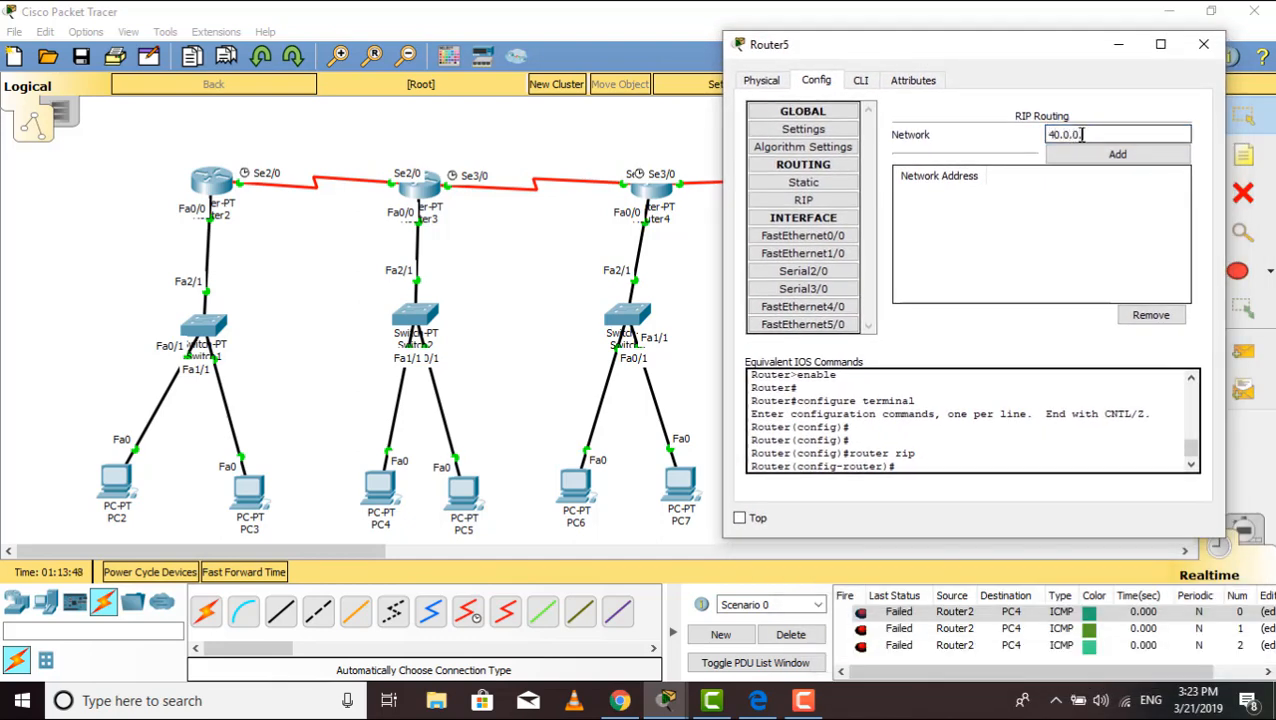
click(1068, 155)
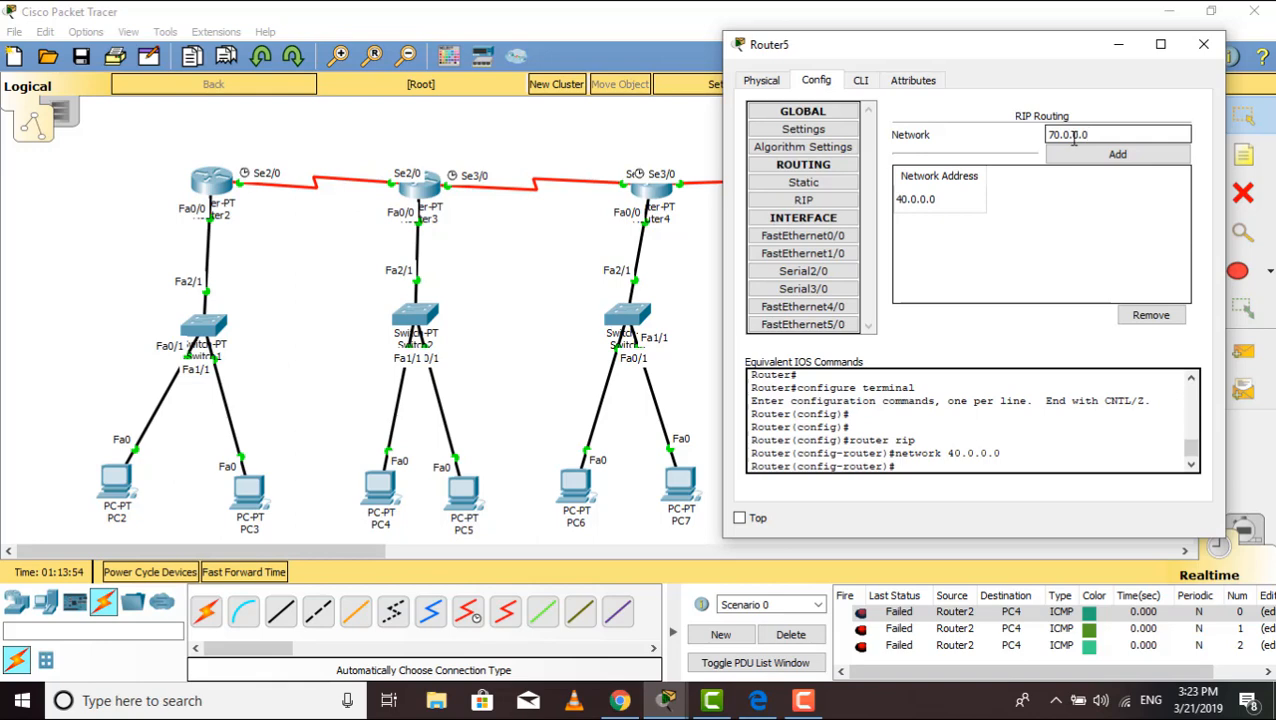
click(1080, 153)
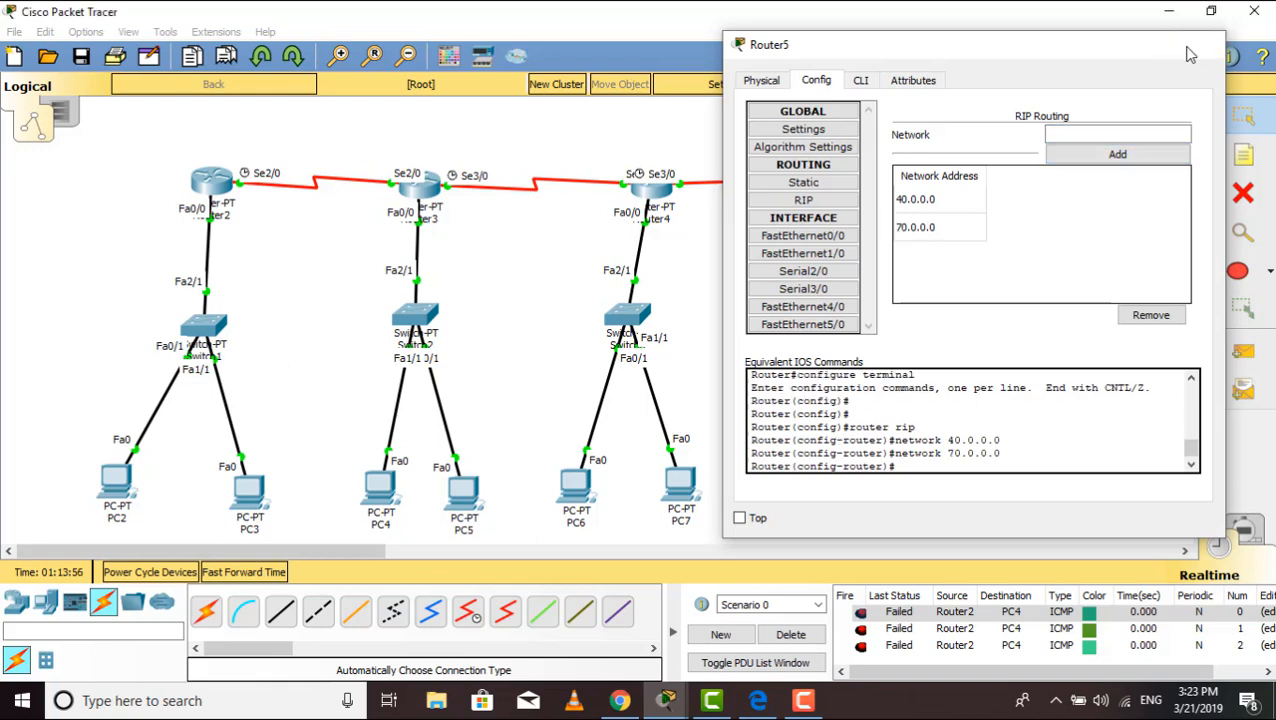
click(1205, 45)
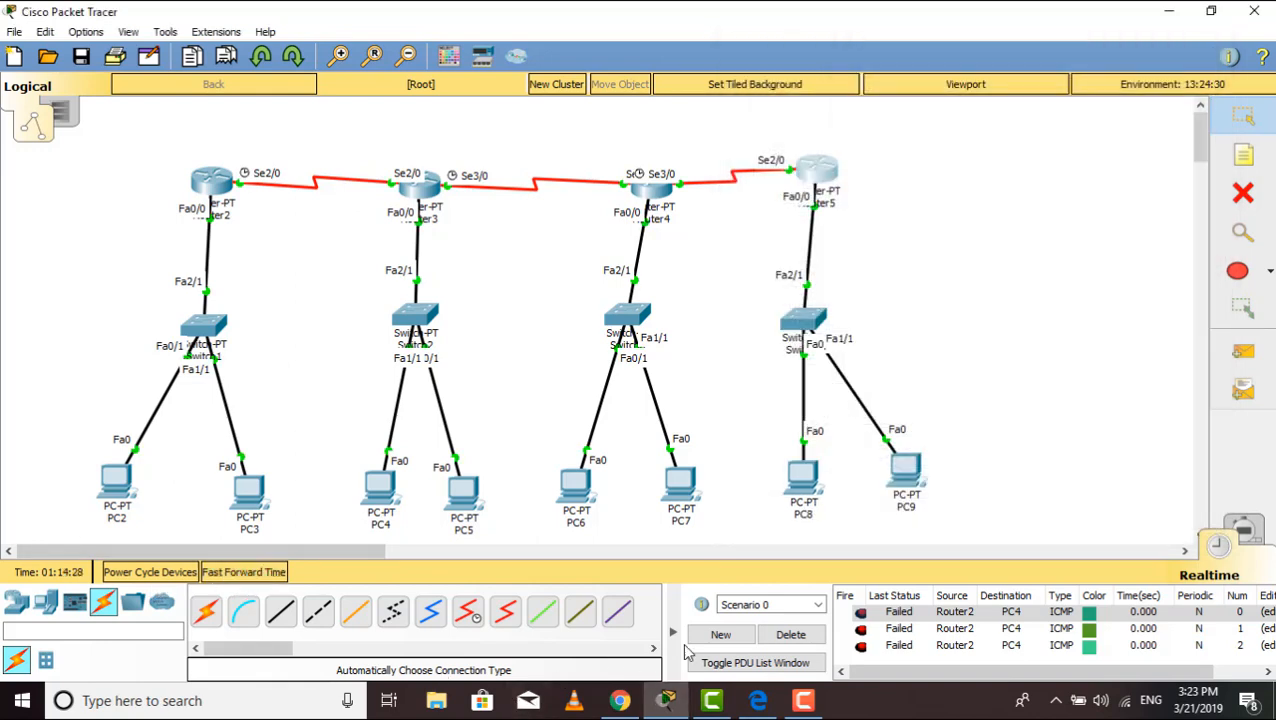
Clear the old PDU results and send simple PDUs from Router5 to PC7 and from PC7 back to Router5
click(785, 635)
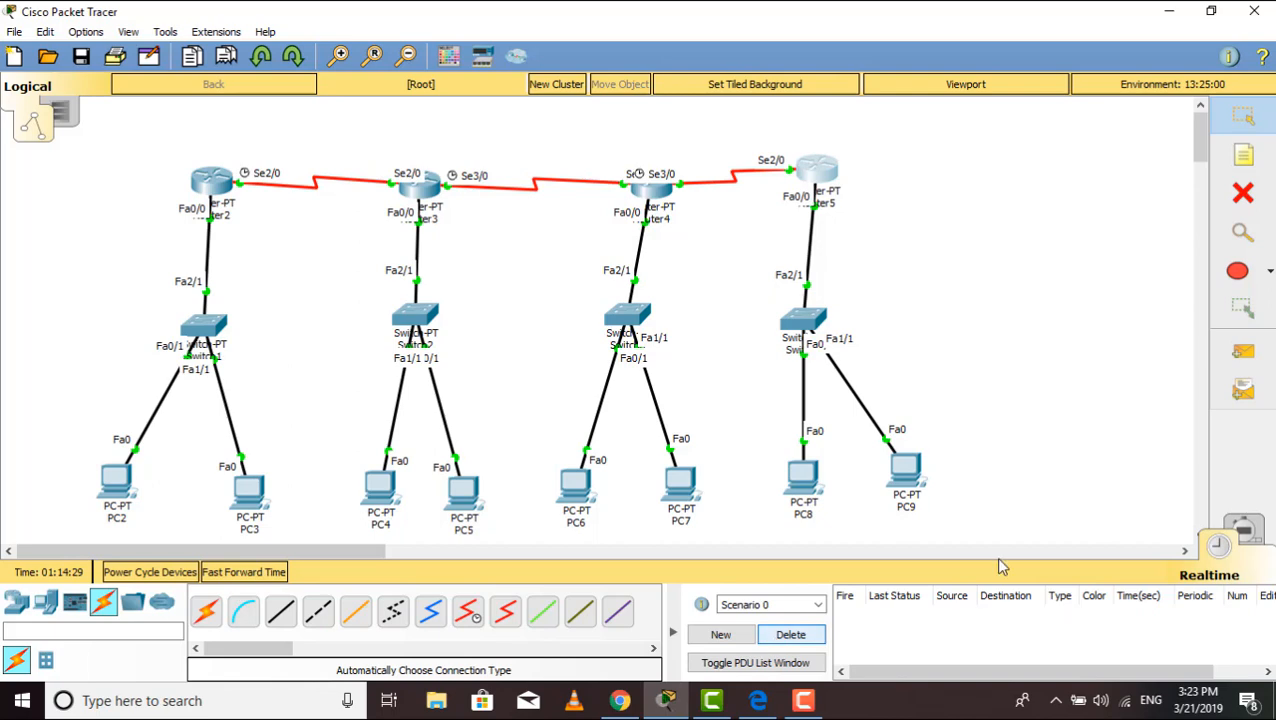
click(1243, 352)
click(822, 172)
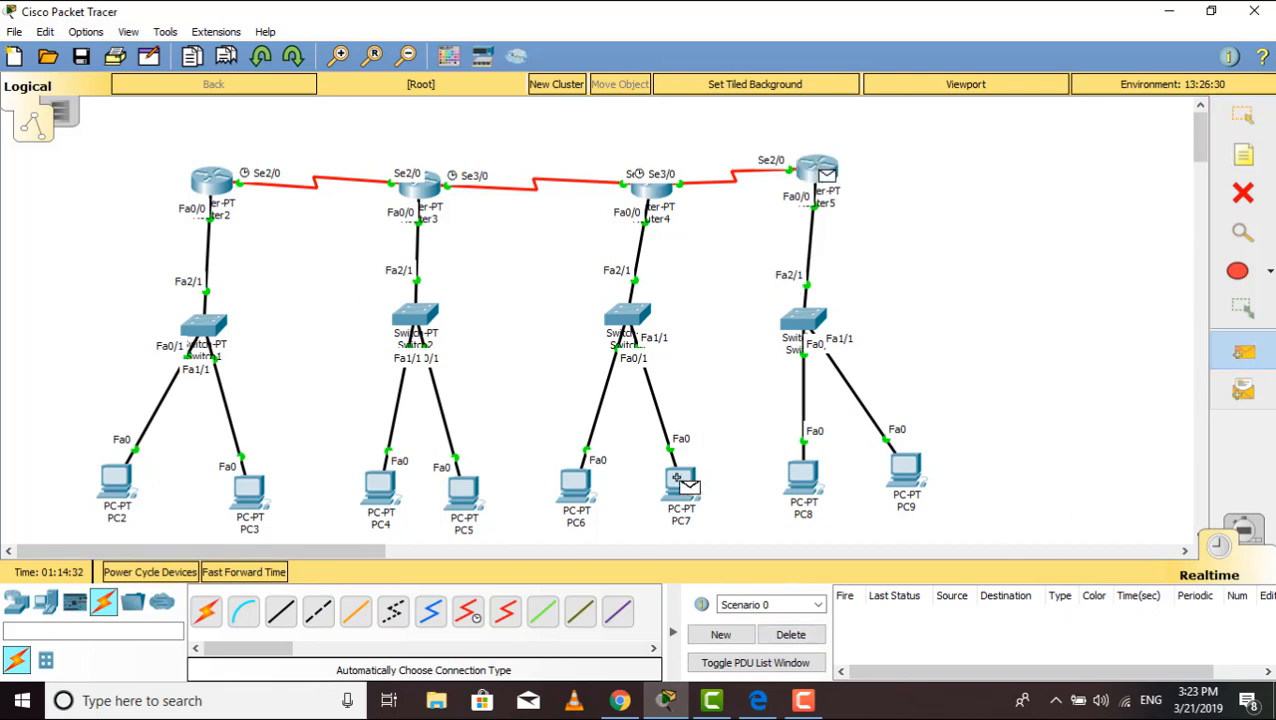
click(680, 482)
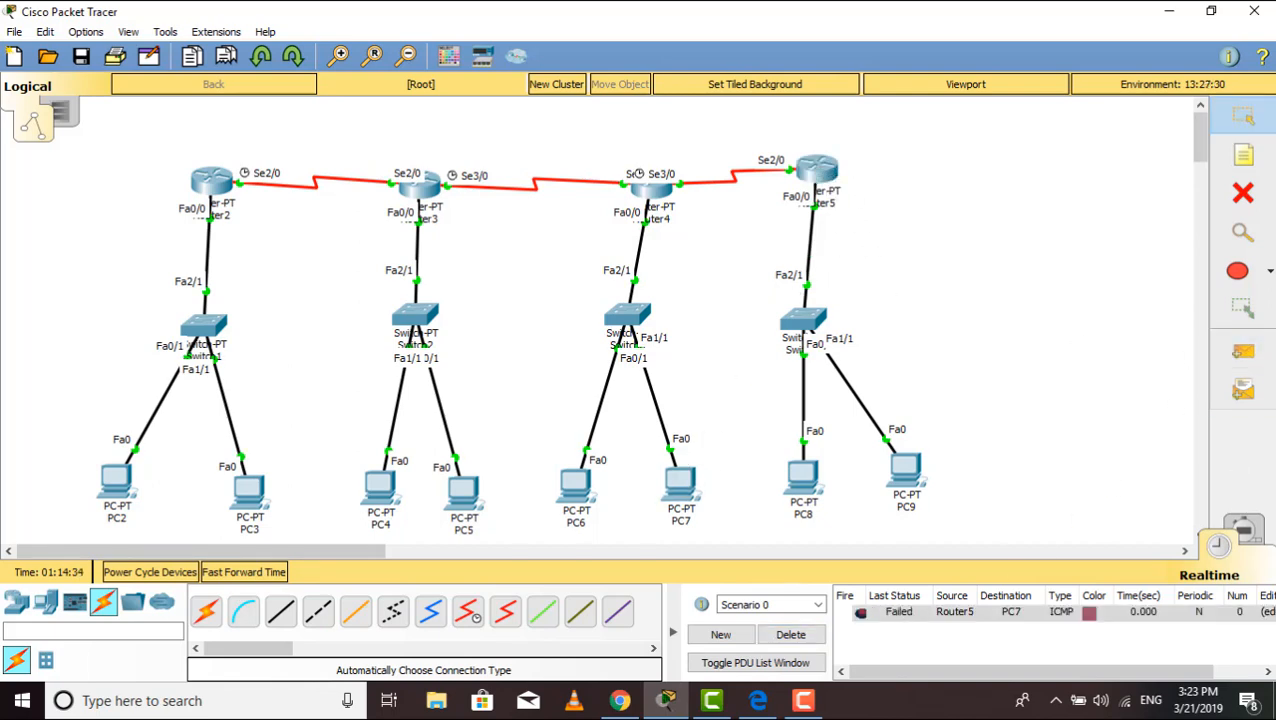
click(1243, 352)
click(676, 482)
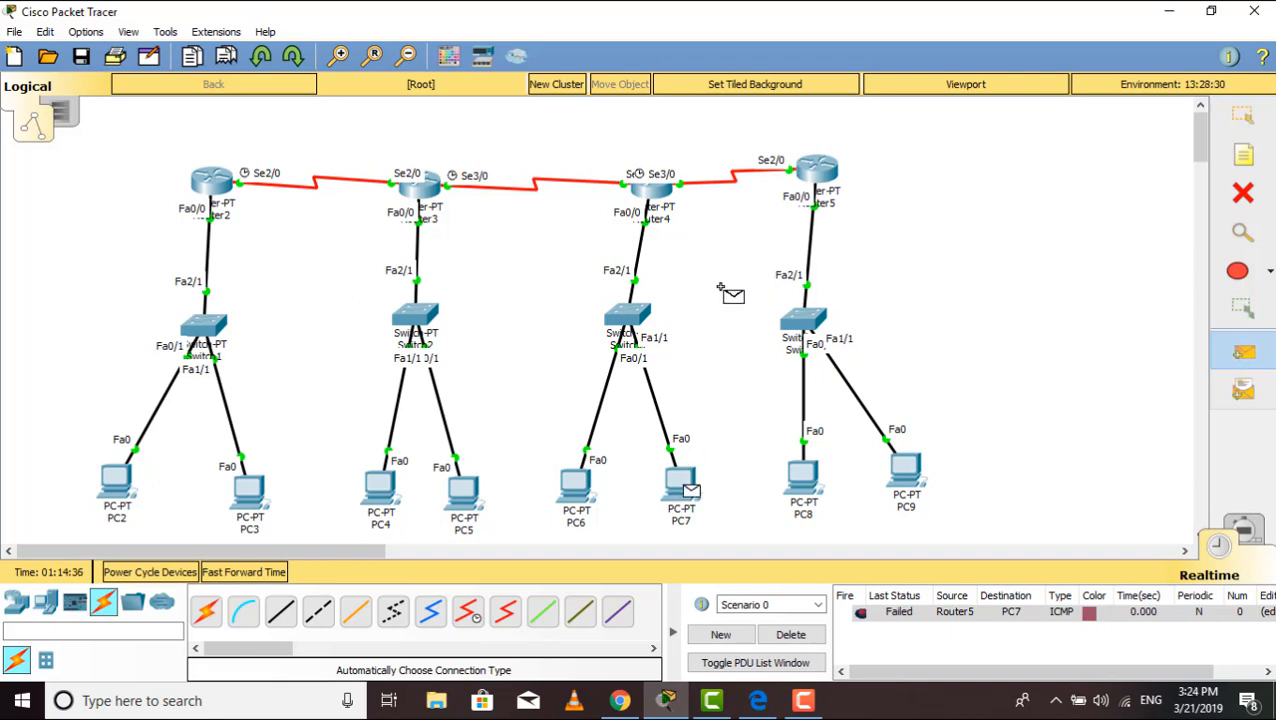
click(814, 166)
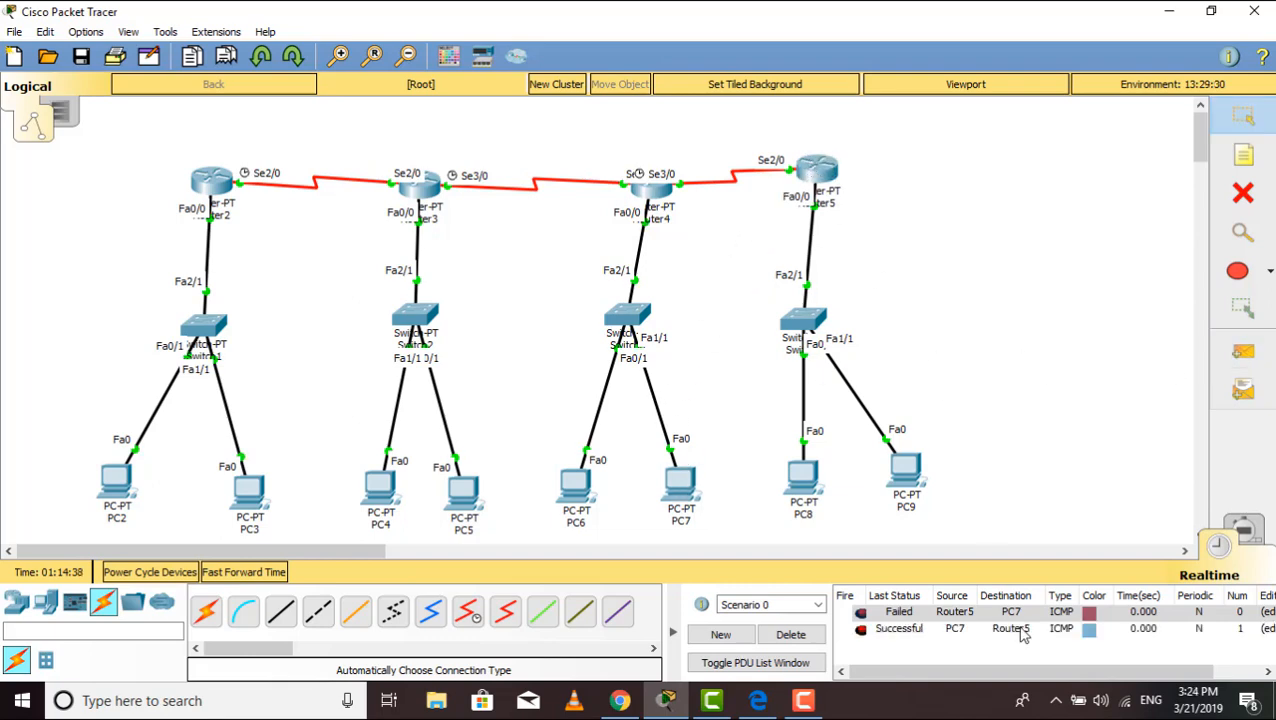
Delete the PDU results and repeat the simple PDU test from Router5 to PC7
click(790, 635)
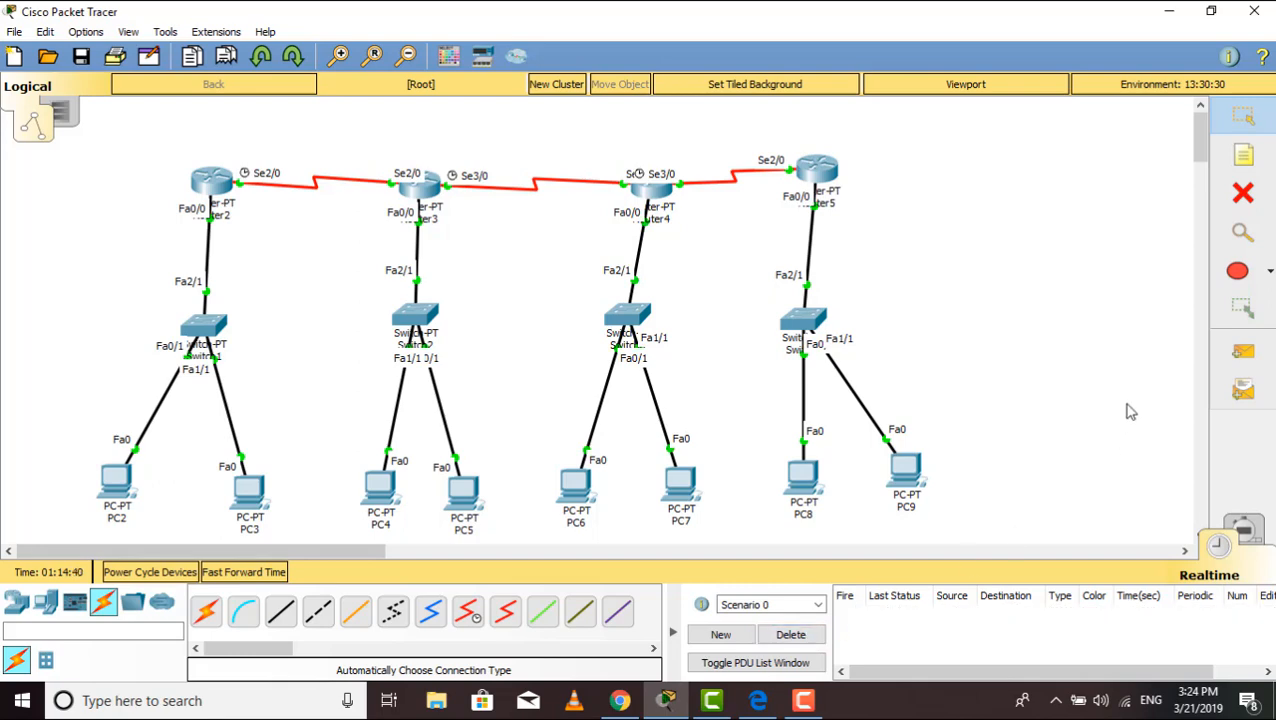
click(1243, 352)
click(816, 170)
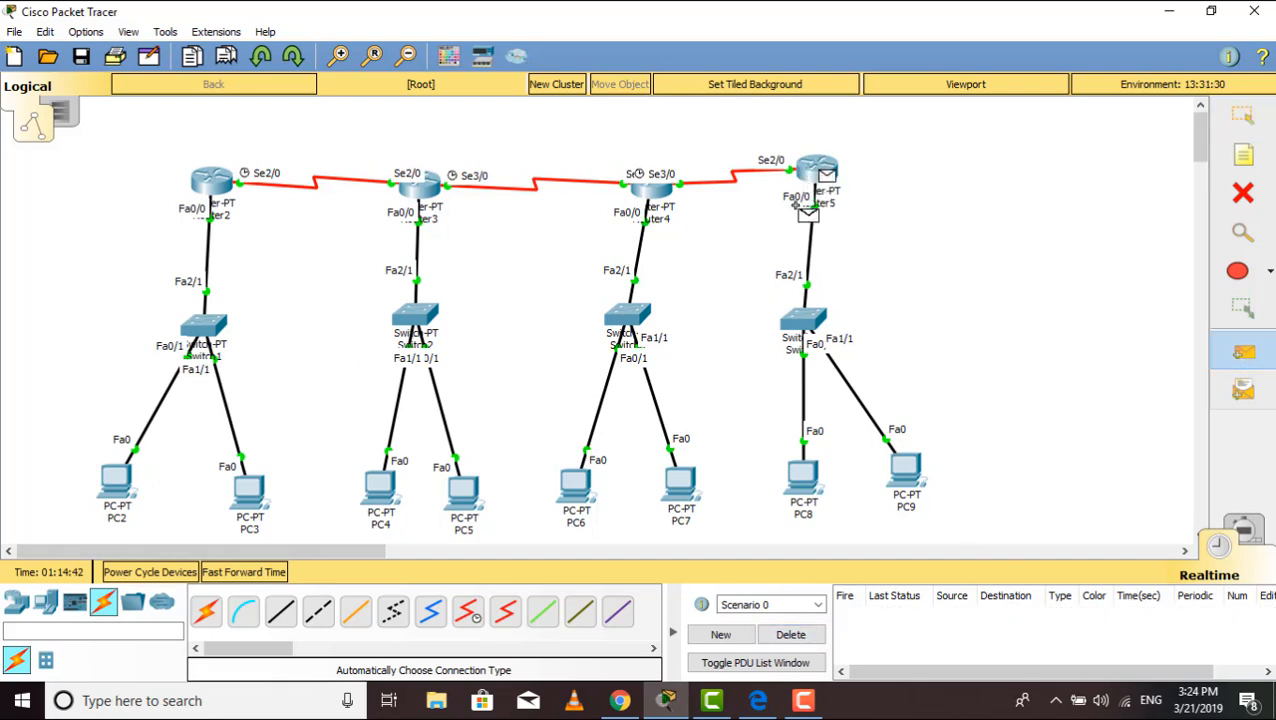
click(678, 484)
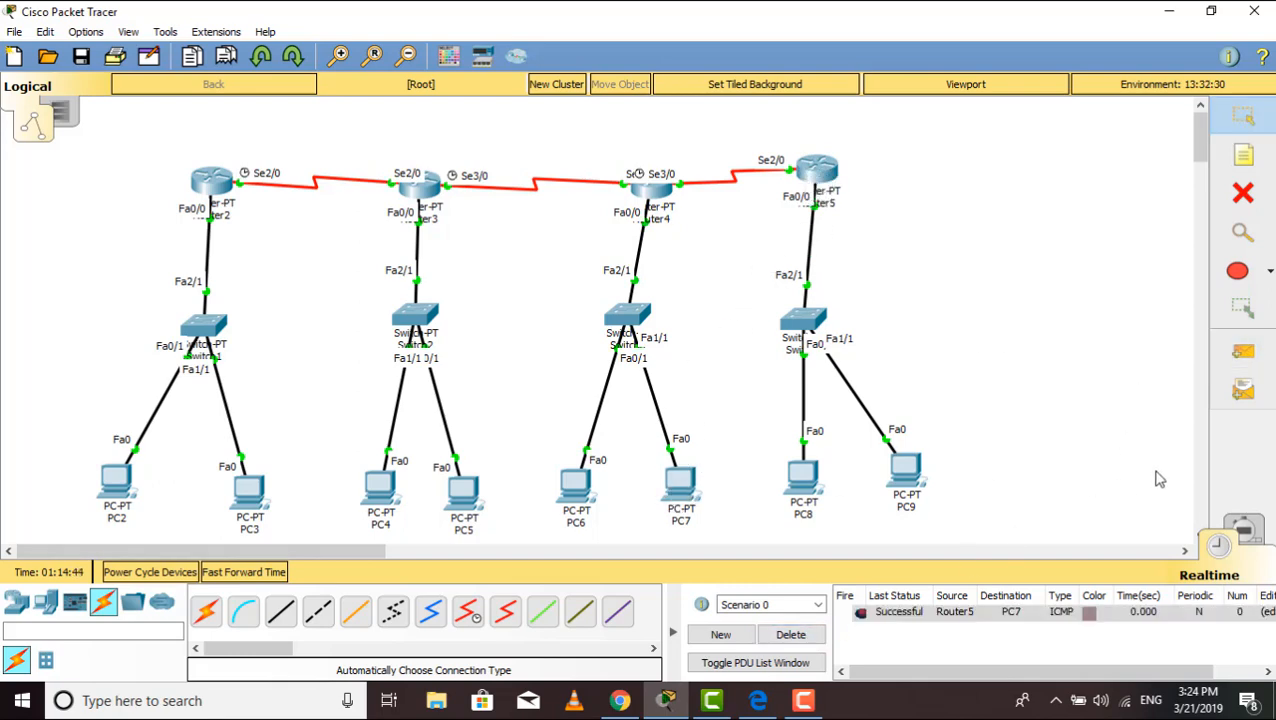
Send simple PDUs from PC9 to PC6 and from PC4 to PC6
click(1243, 352)
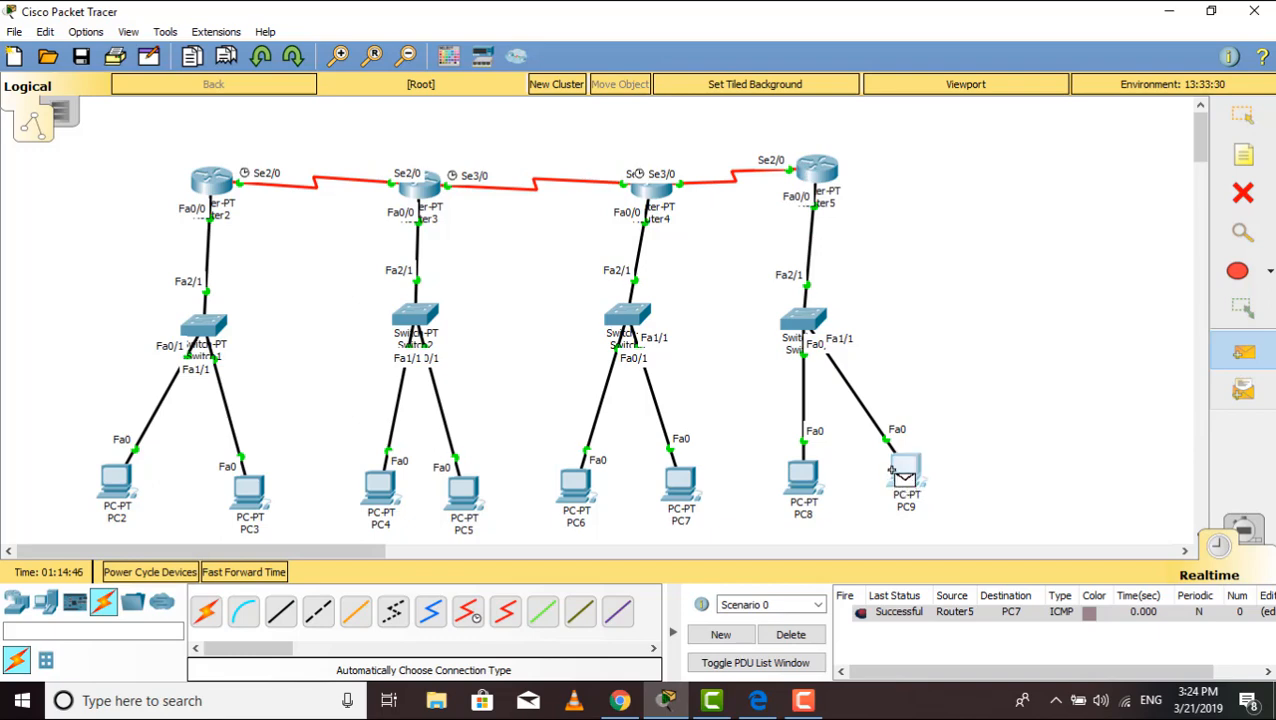
click(893, 470)
click(575, 484)
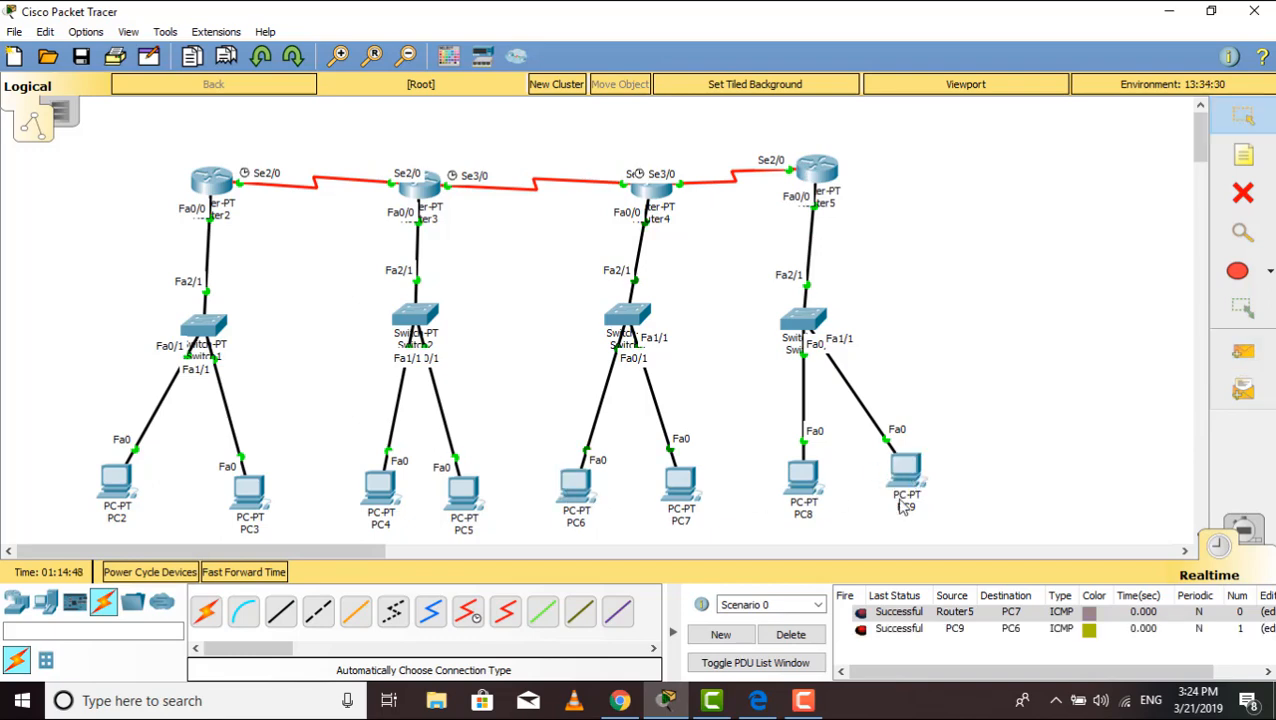
click(1243, 352)
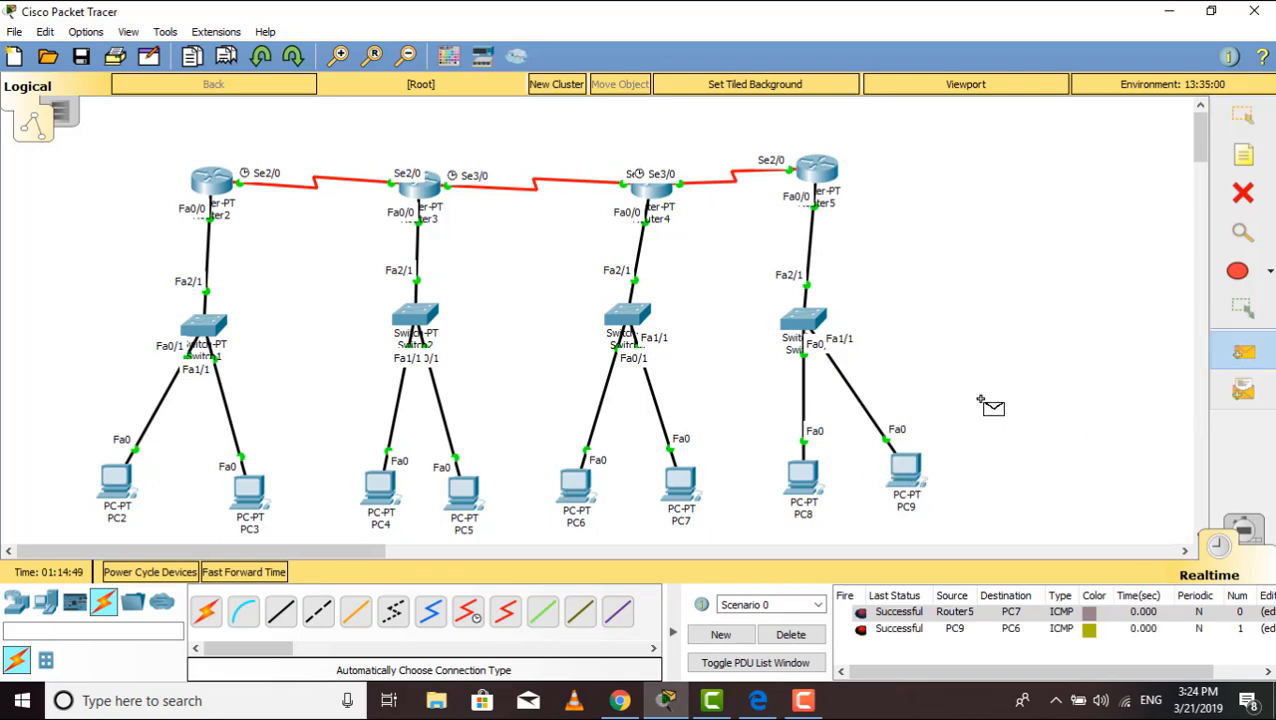
click(372, 486)
click(576, 484)
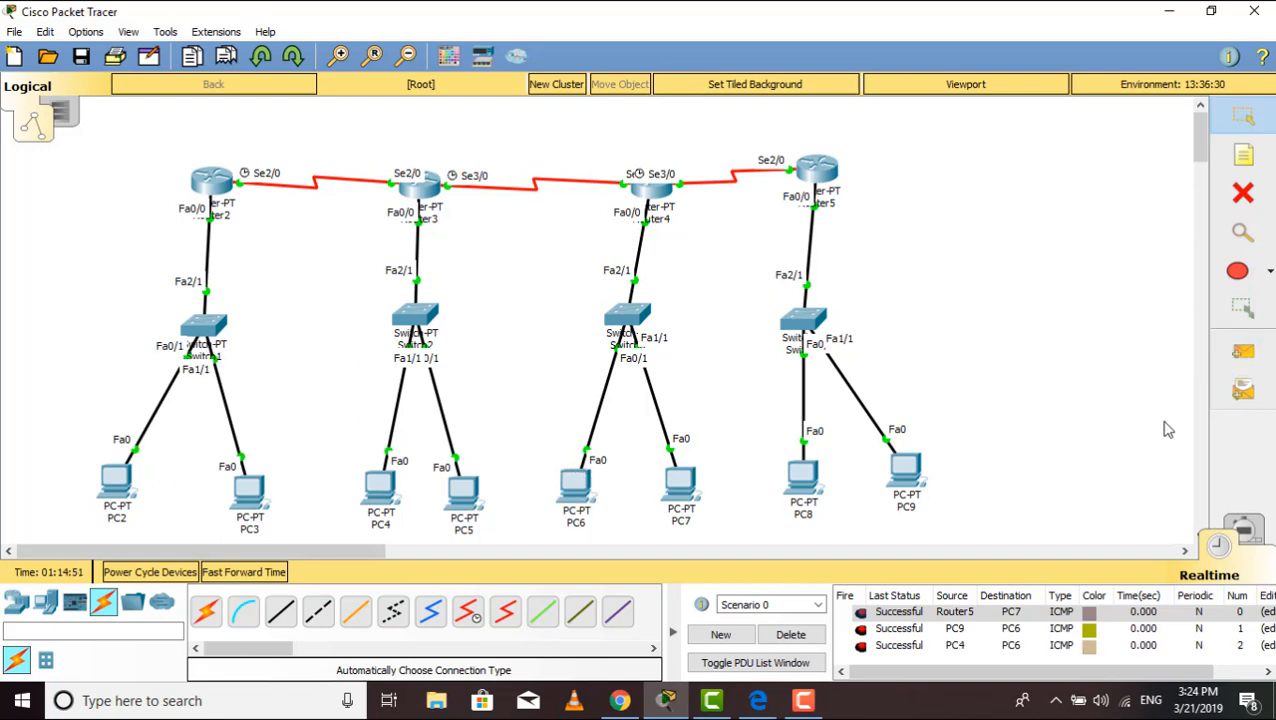
Send simple PDUs from Router2 to PC5 and from PC9 to PC2
click(1243, 352)
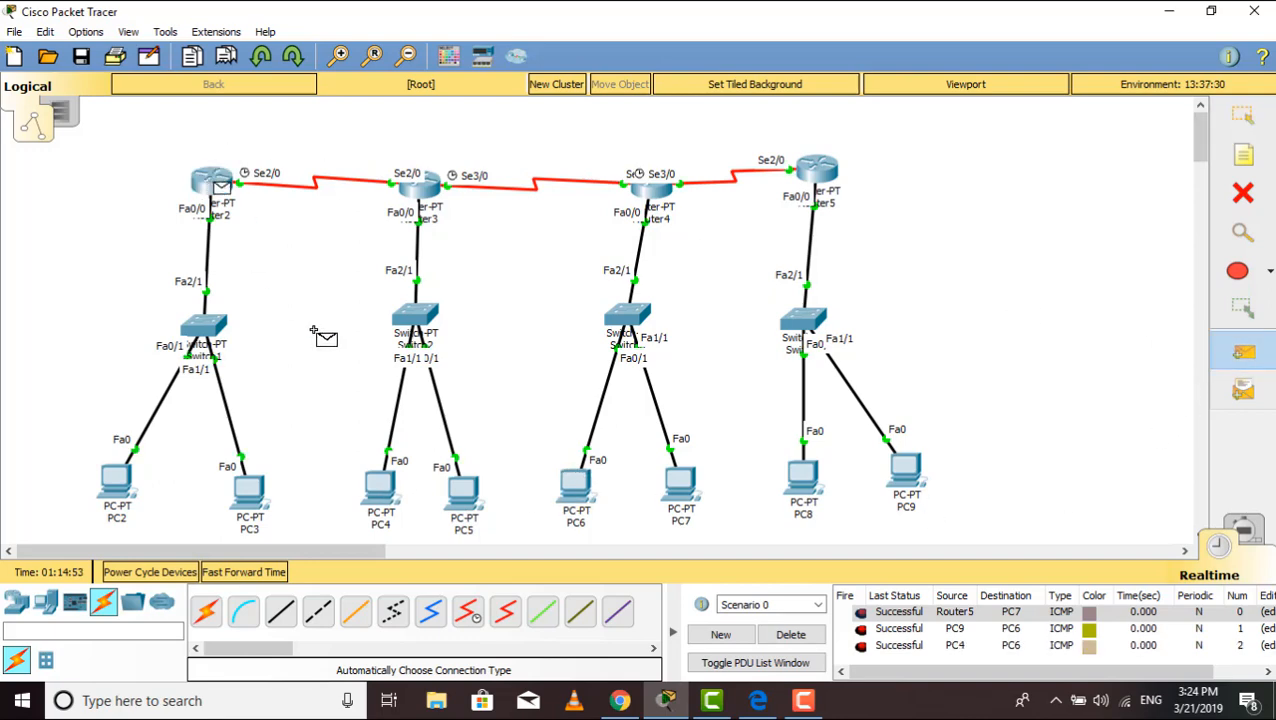
click(459, 484)
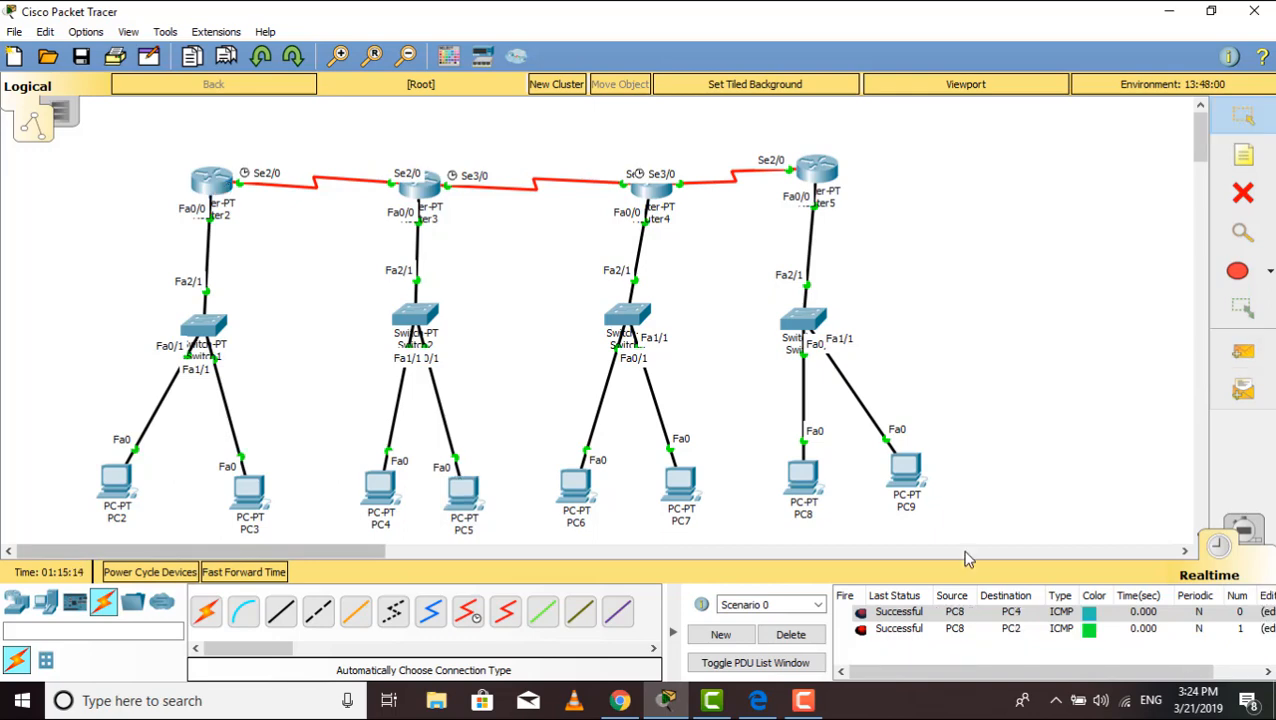
click(1243, 352)
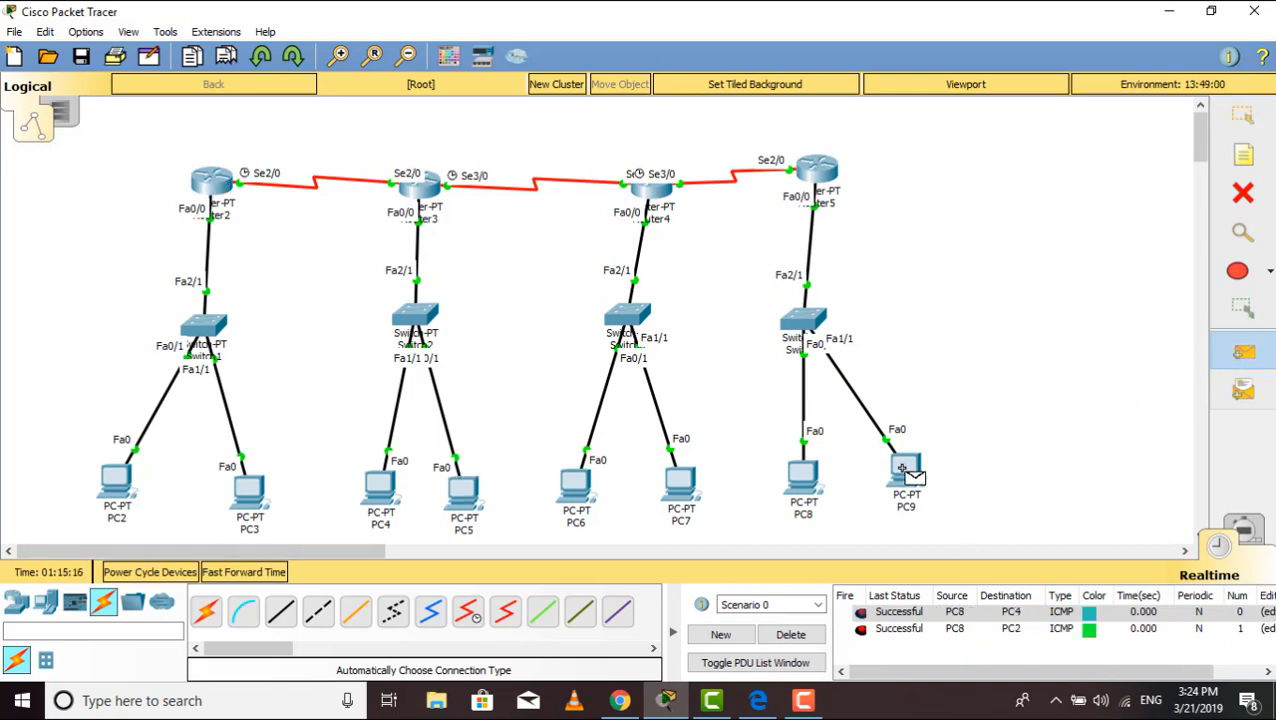
click(902, 468)
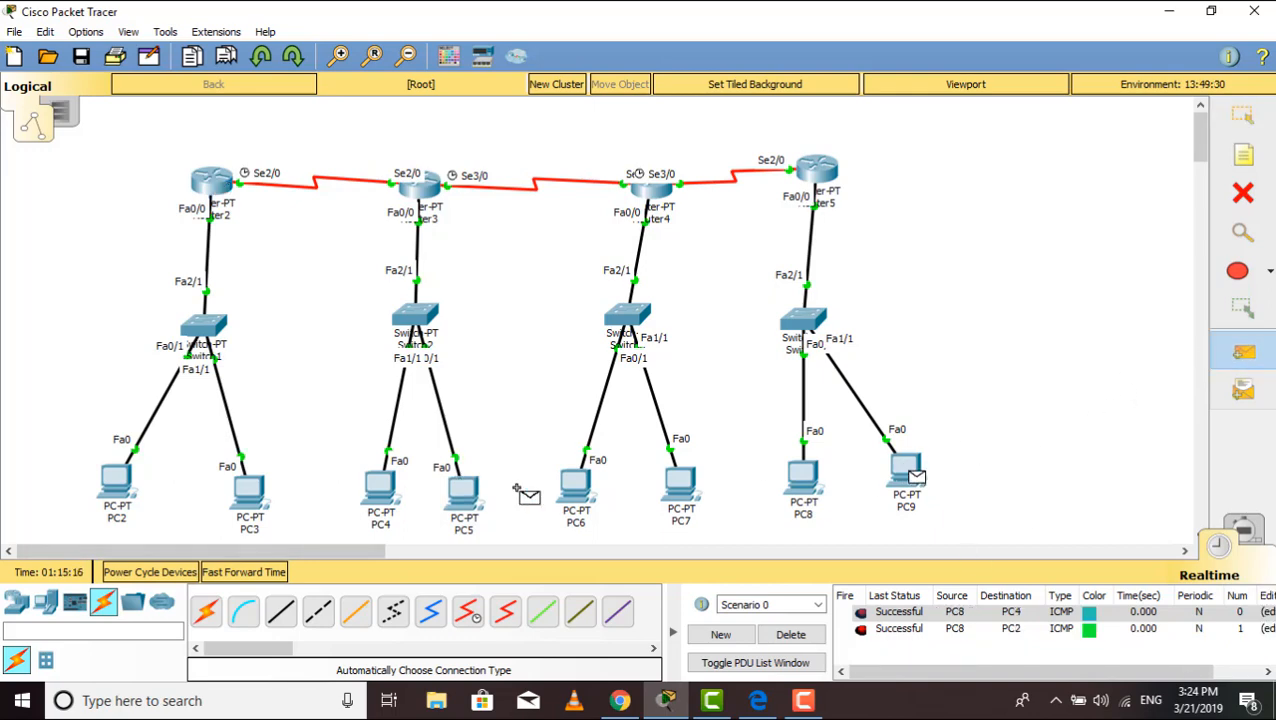
click(110, 480)
Clear the PDU results and send simple PDUs from Router2 to Router5 and from PC2 to PC9
click(790, 634)
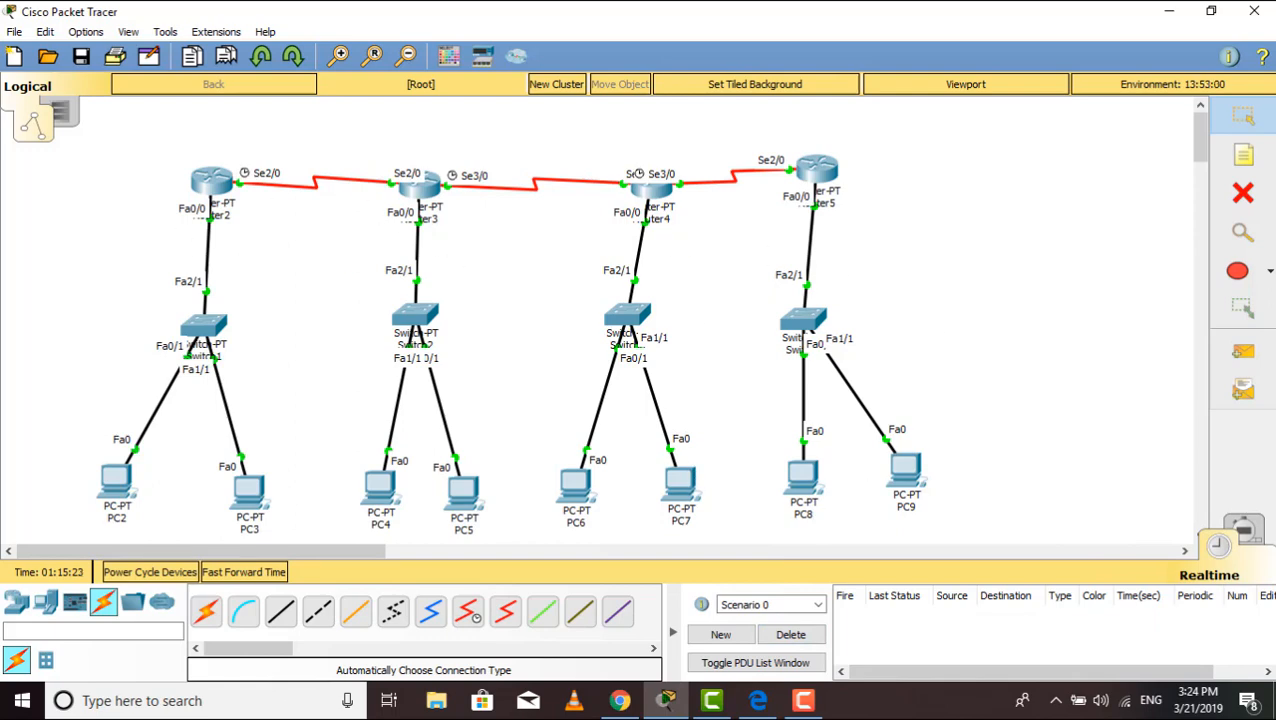
click(1243, 351)
click(214, 180)
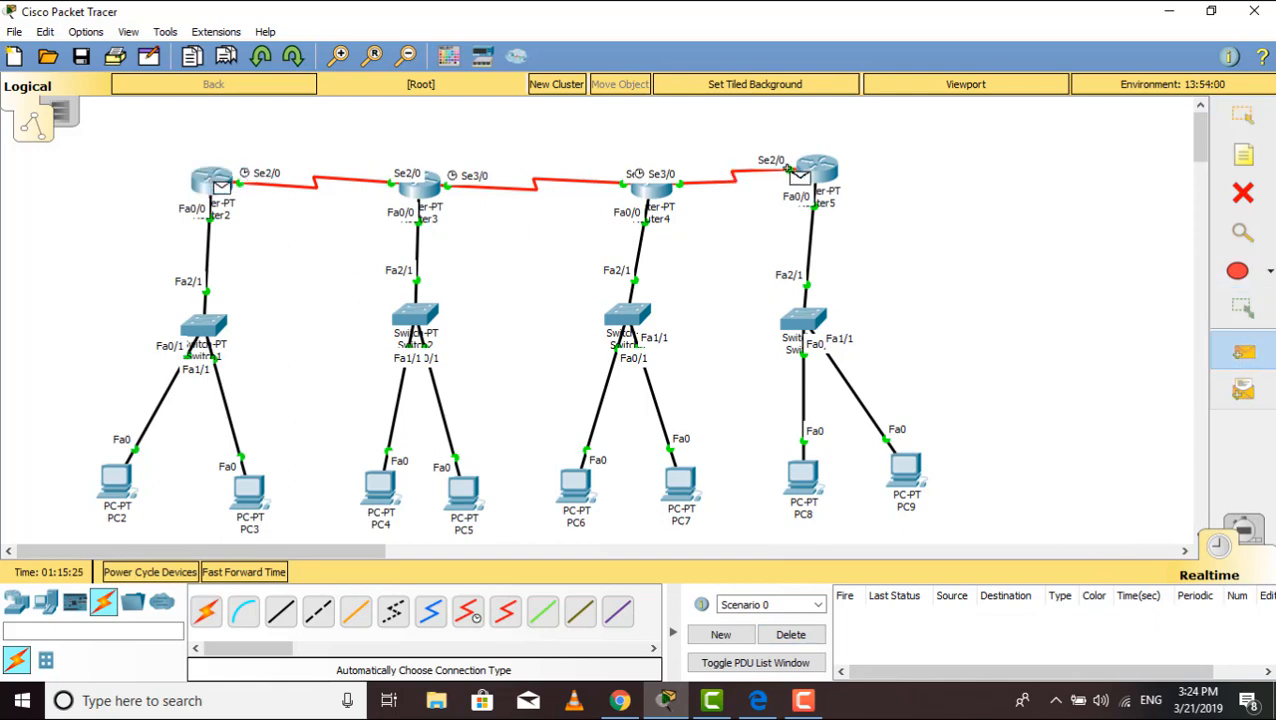
click(816, 172)
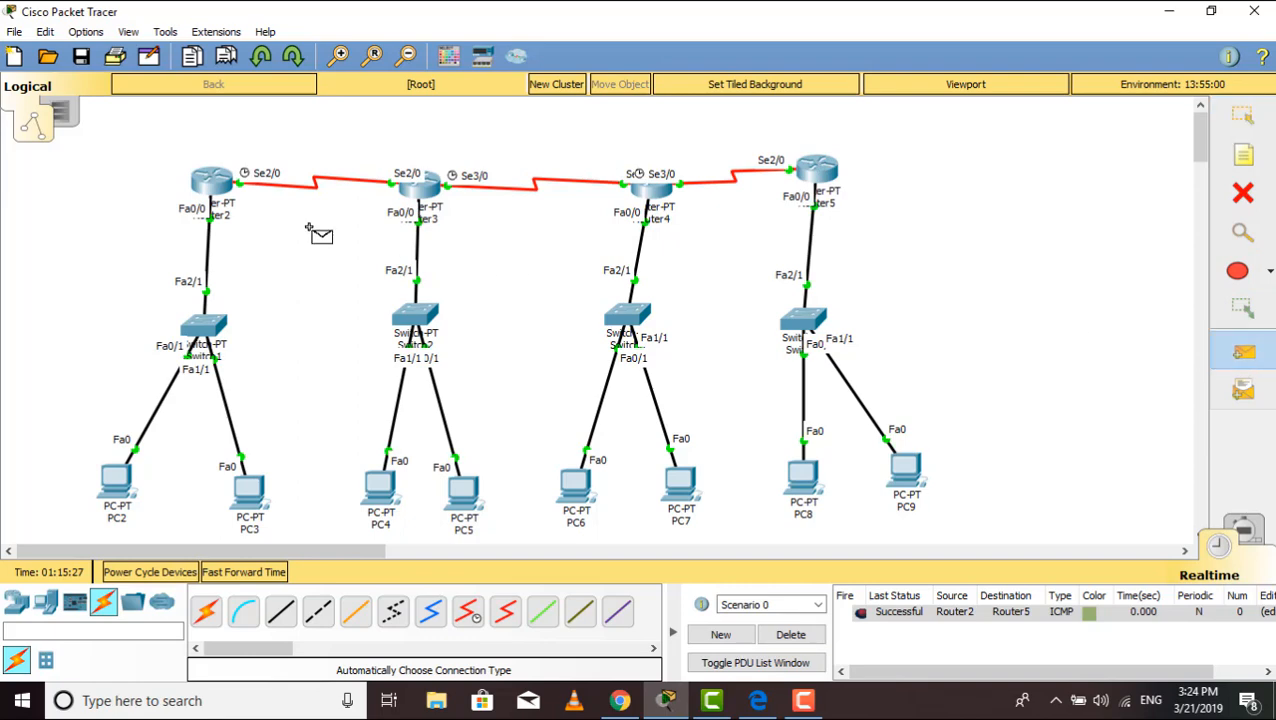
click(116, 478)
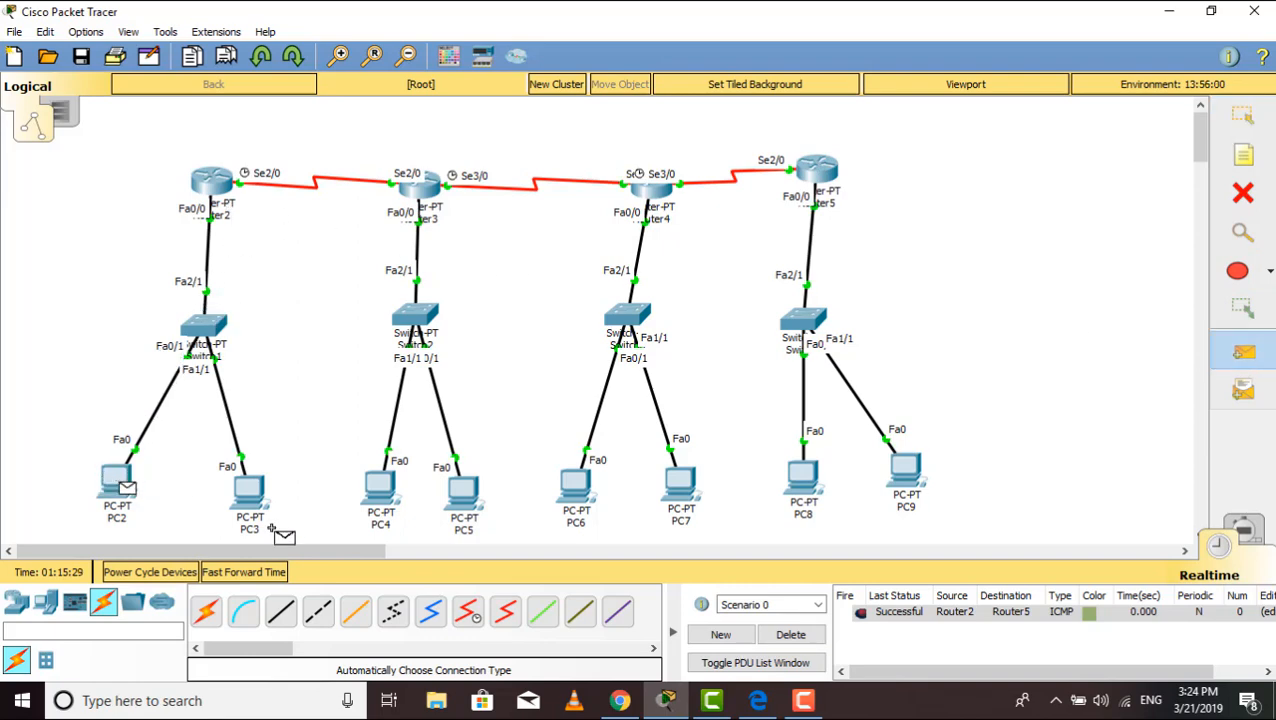
click(900, 468)
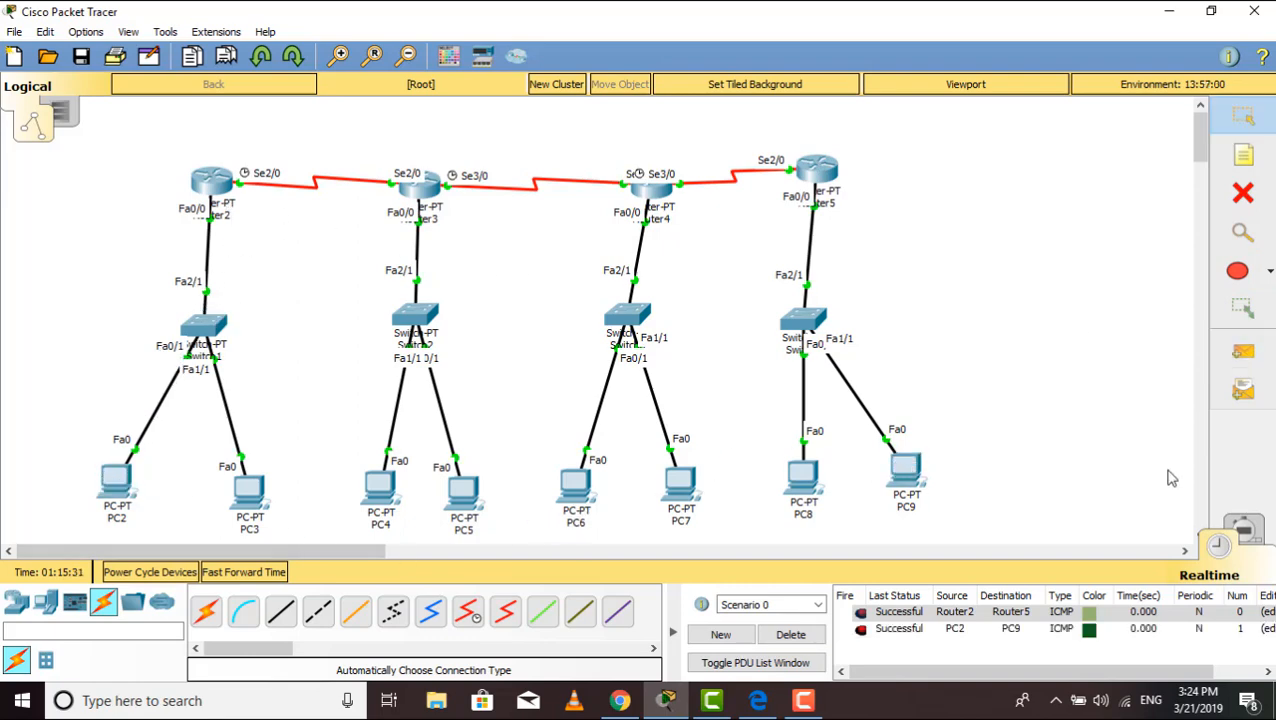